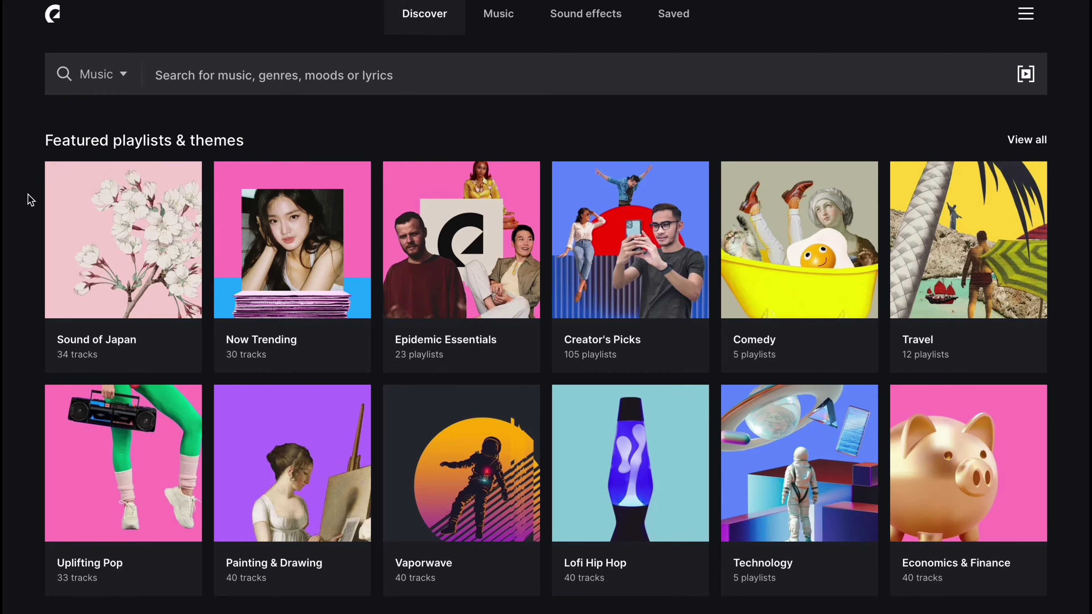
Browse the featured playlists and the music catalogue's genres, moods and themes
scroll(30, 200, down, 8)
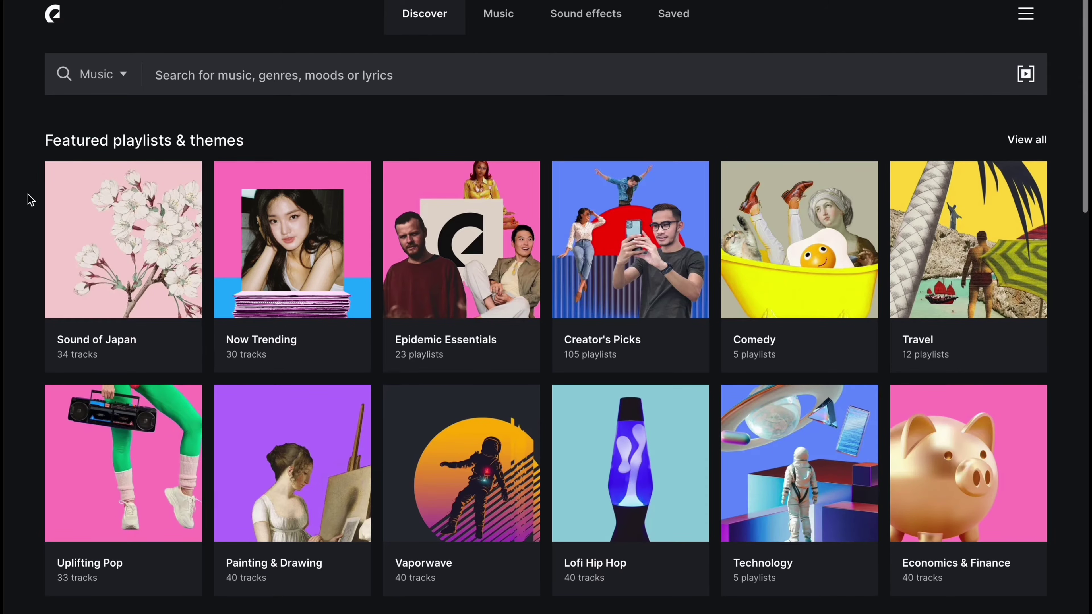
scroll(29, 196, down, 5)
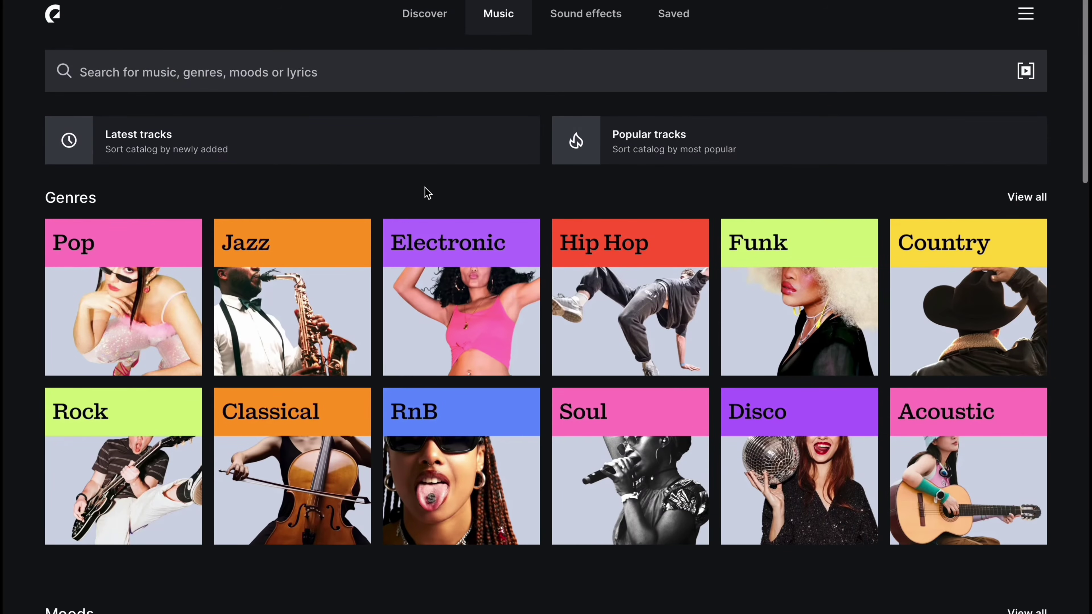
scroll(427, 193, down, 12)
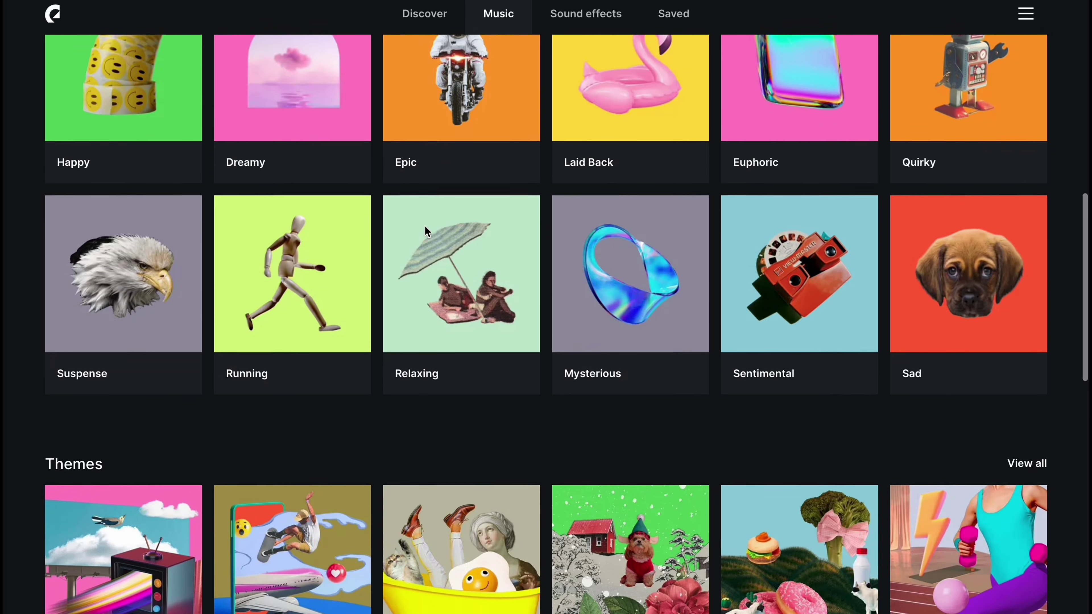
scroll(424, 225, down, 6)
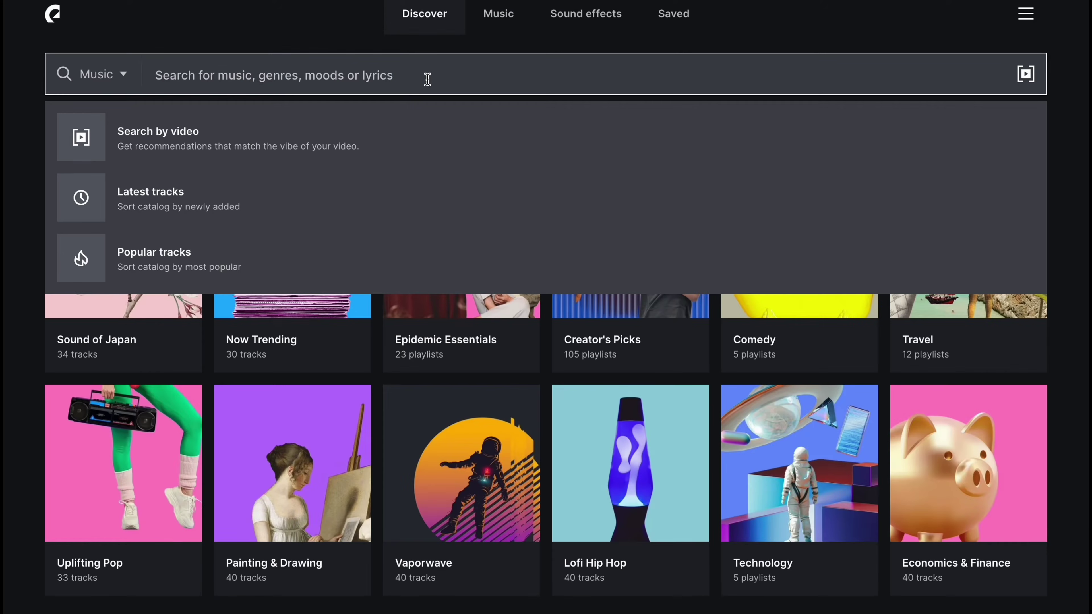
Search the music catalogue for "chilled out" and look through the results
text(chilled)
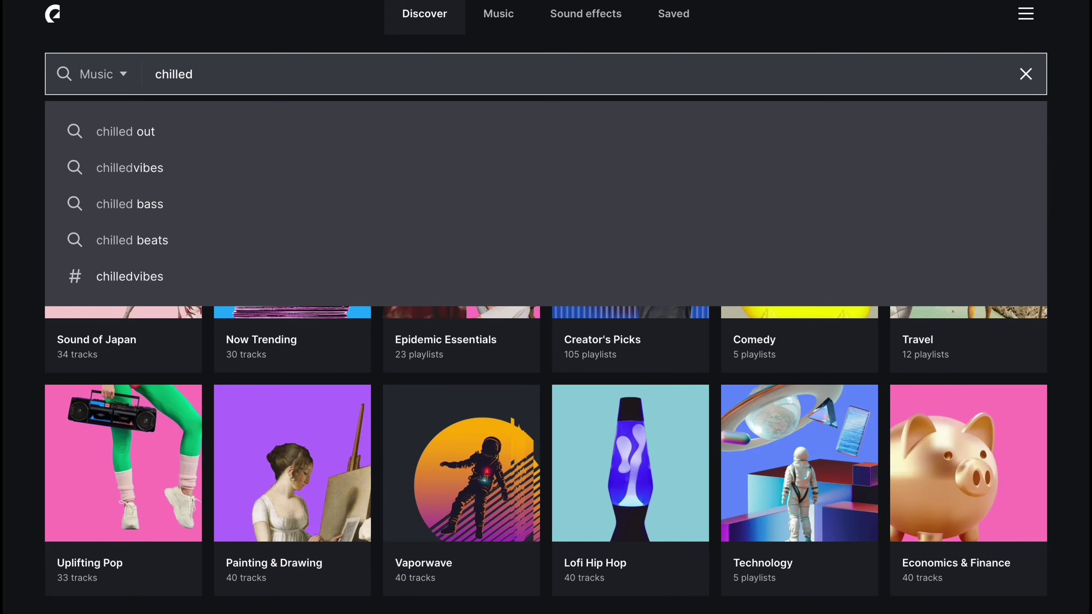
key(Down)
key(Return)
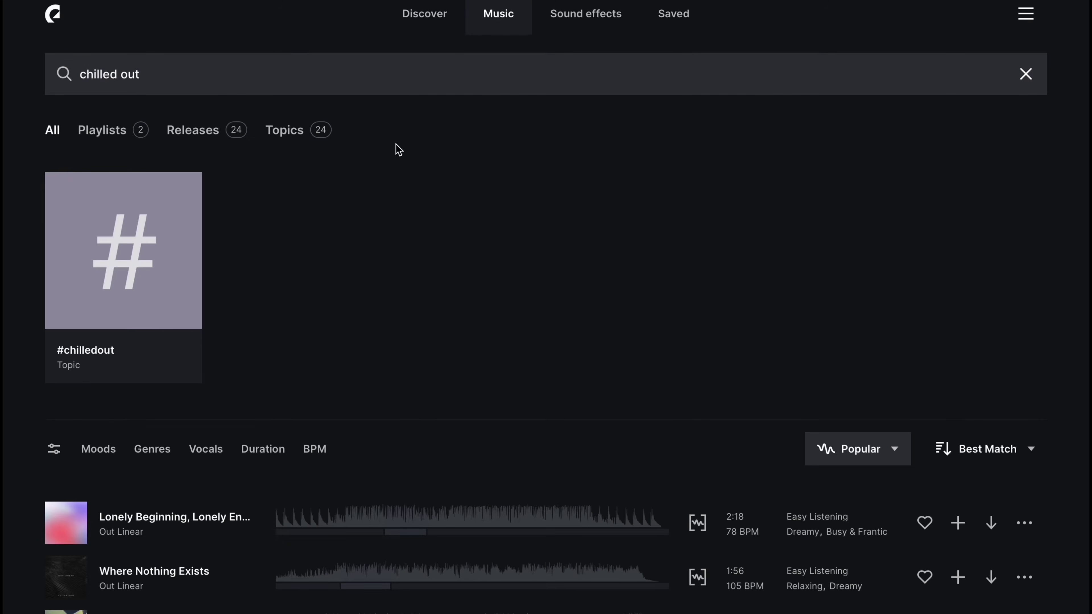
scroll(358, 253, down, 8)
click(69, 344)
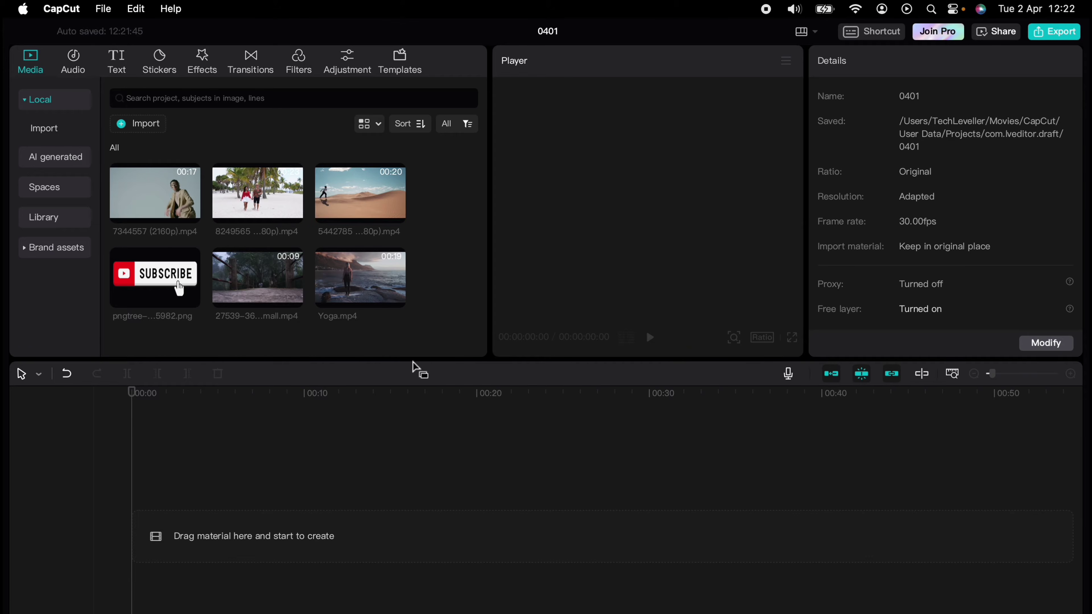
In CapCut, place Yoga.mp4 at the start of the timeline and add a default text clip on a track above it
drag(376, 282, 277, 504)
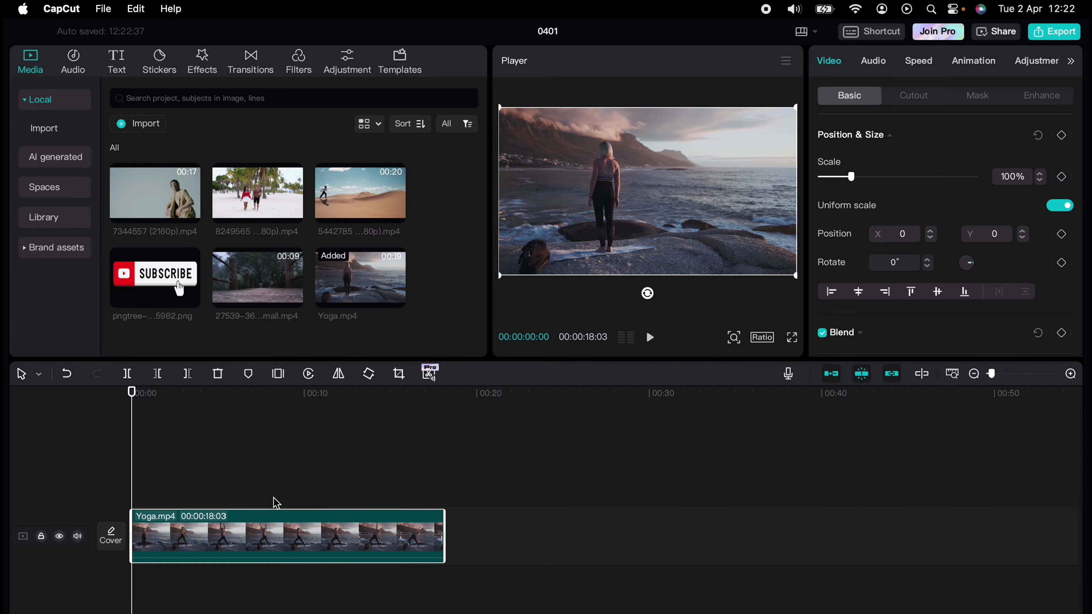
click(117, 62)
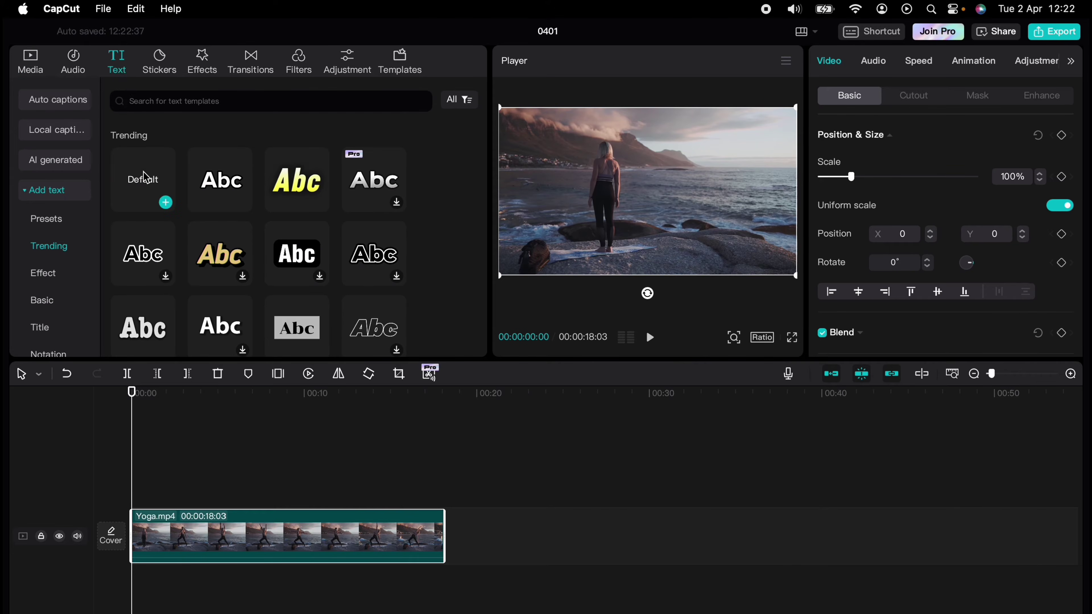
click(144, 181)
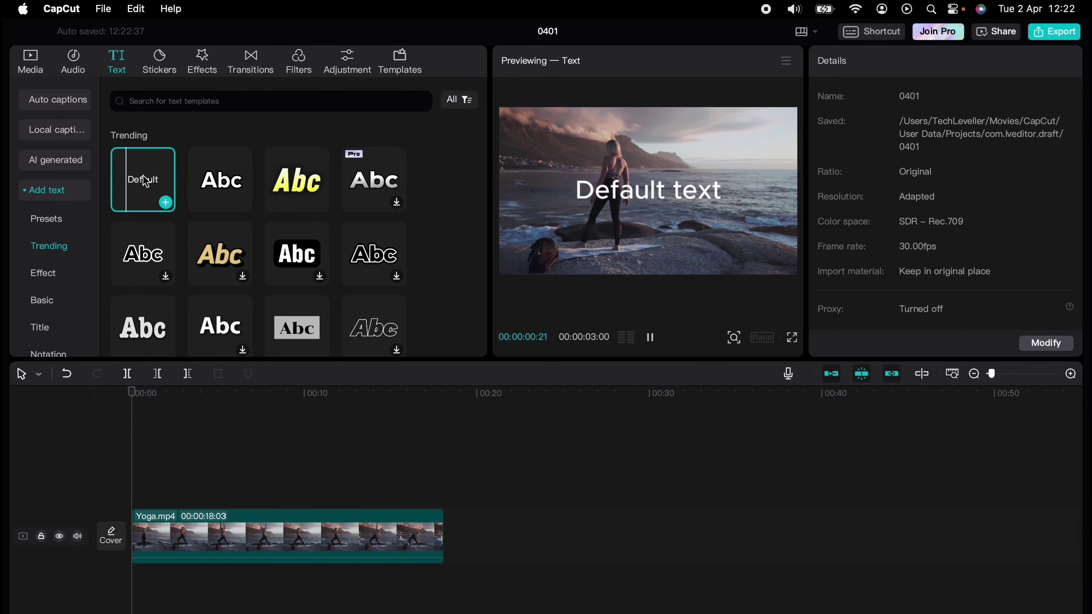
drag(145, 181, 159, 484)
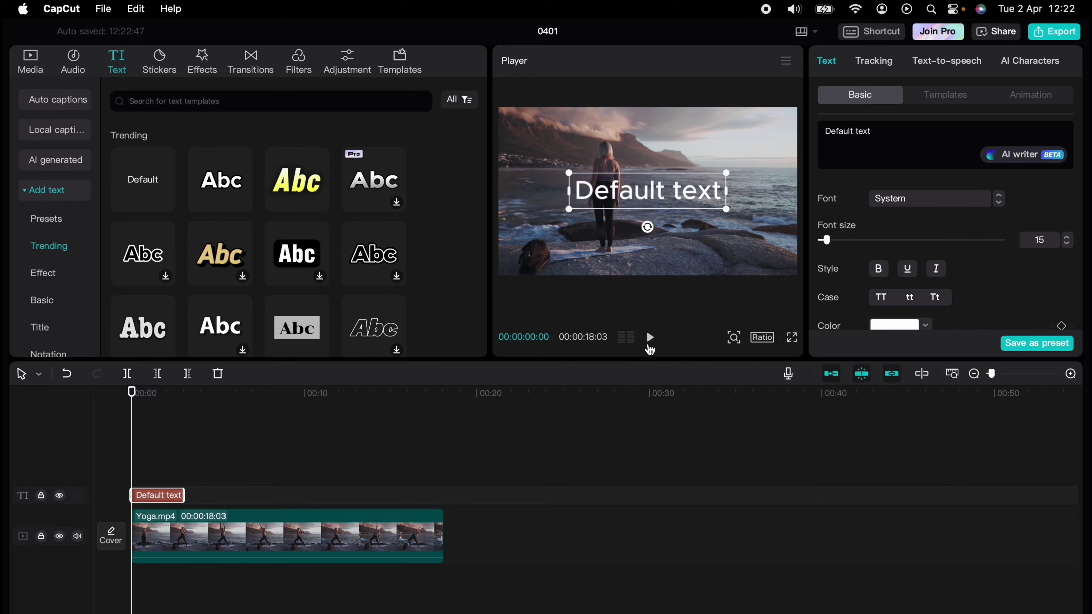
Change the text to "Yoga", set its font to Sora-Bold, and enlarge it across most of the frame
click(882, 138)
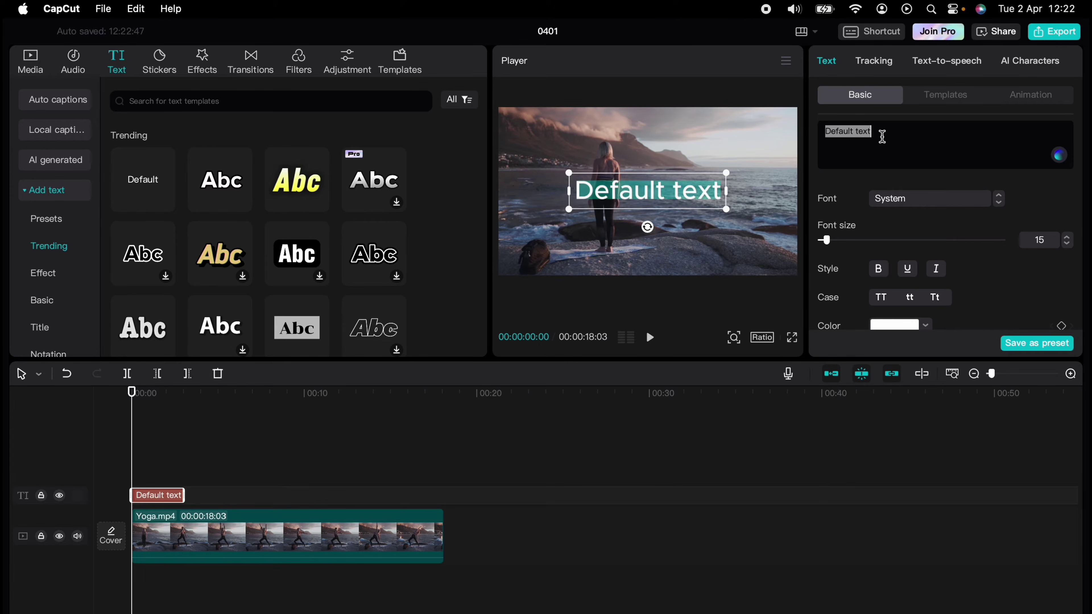
text(Yoga)
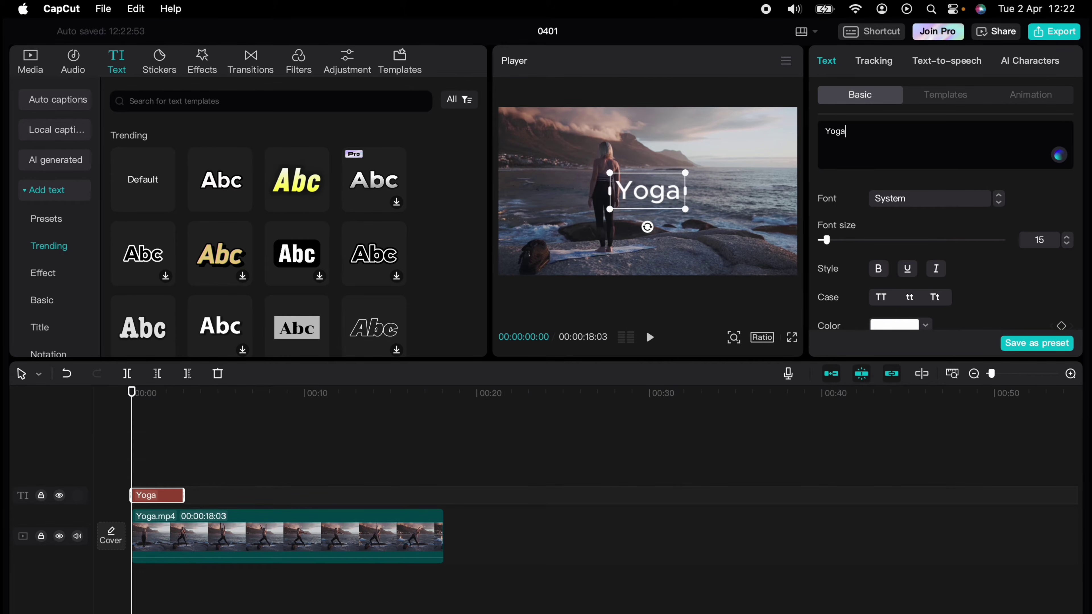
click(957, 199)
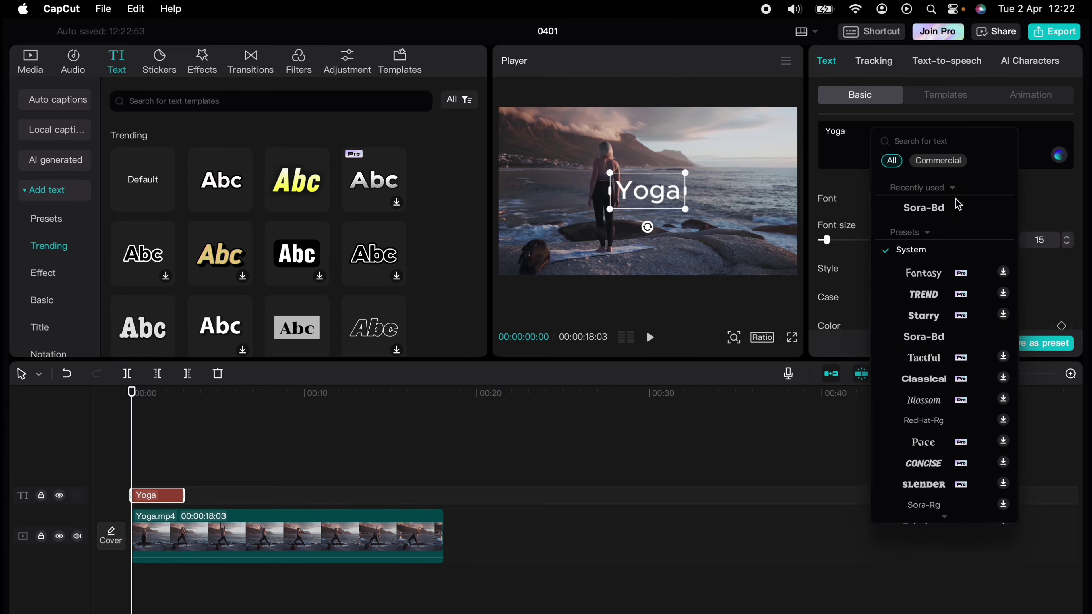
click(923, 338)
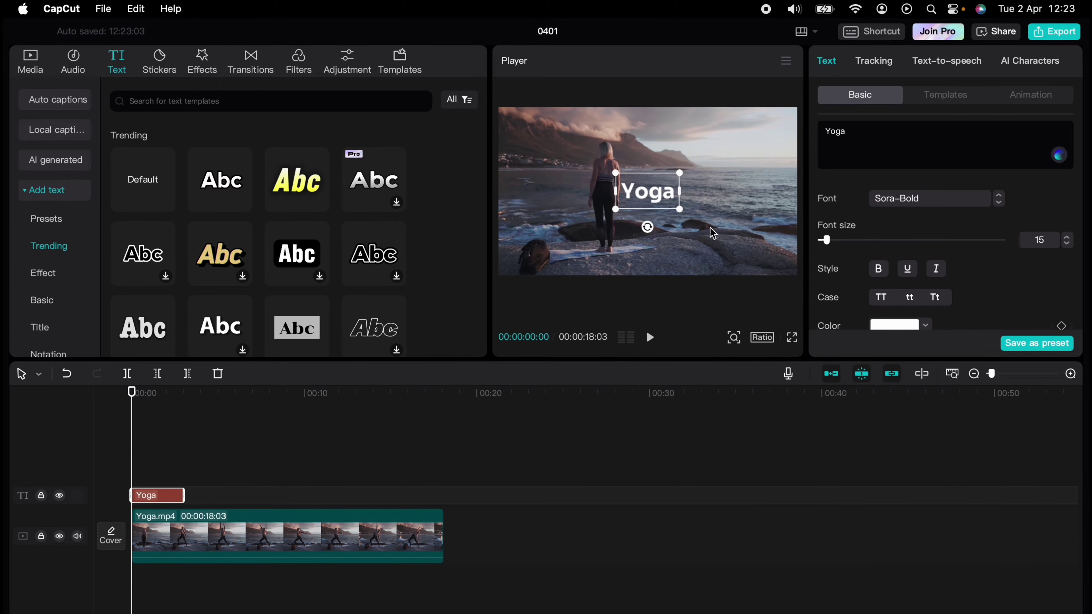
drag(681, 210, 790, 284)
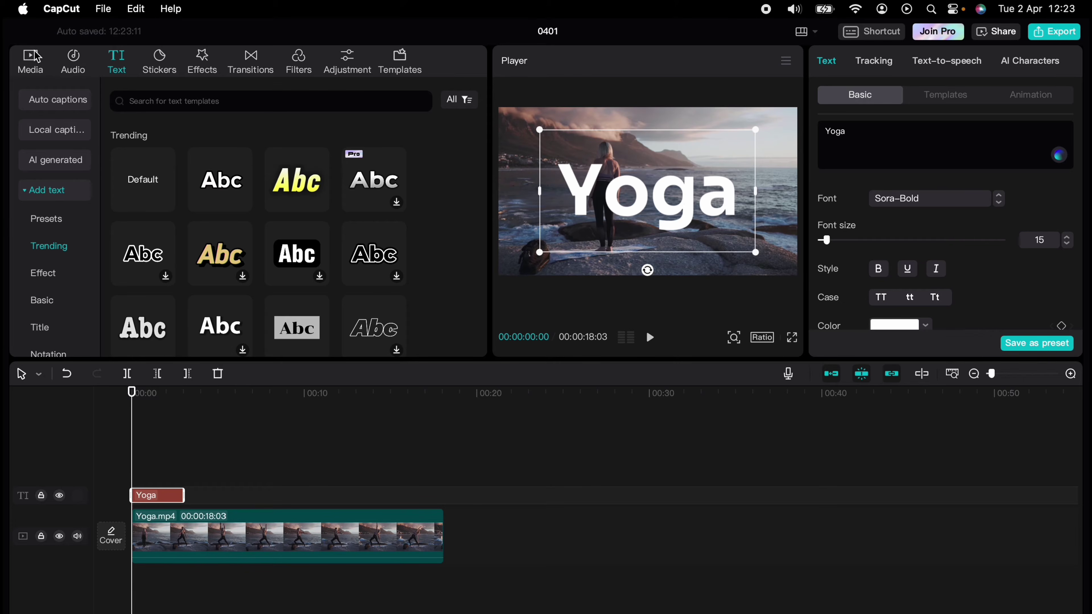
Place a second copy of Yoga.mp4 on a new track above the text, starting at the beginning of the timeline
click(31, 60)
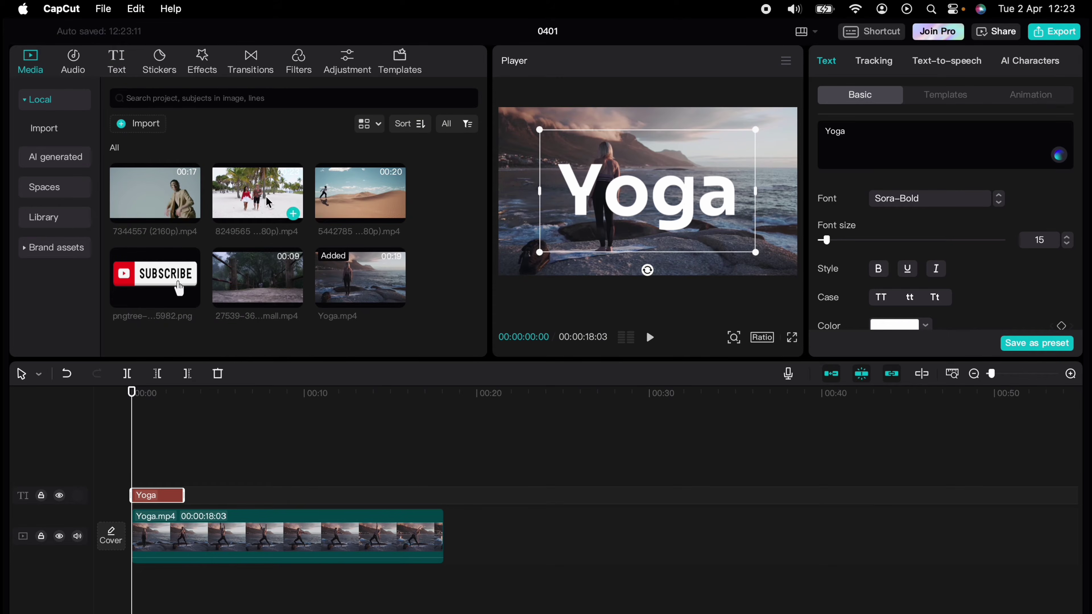
drag(341, 266, 137, 454)
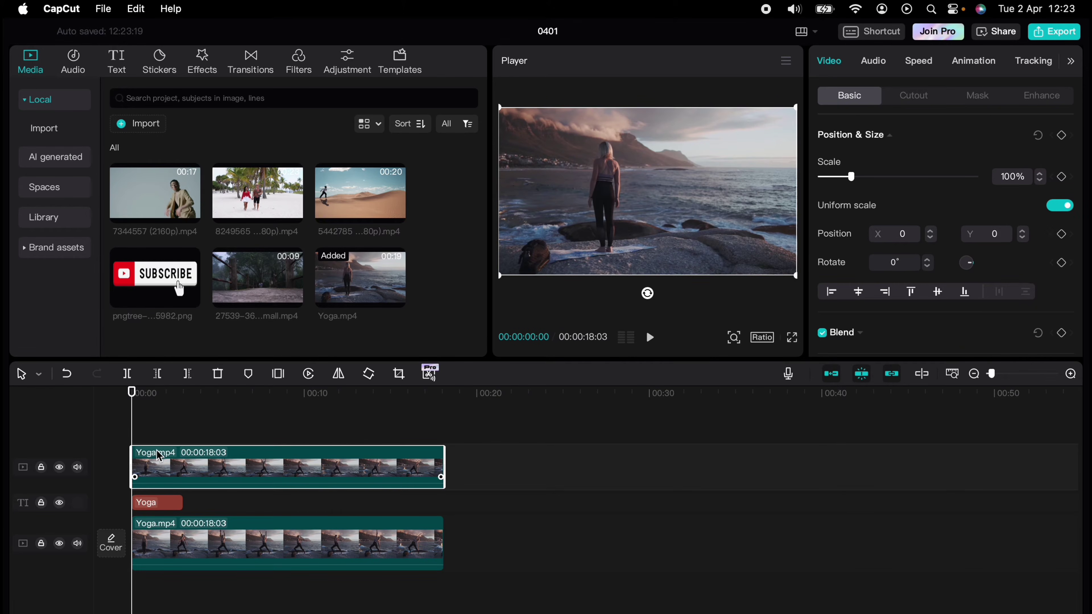
mouse_move(152, 507)
mouse_down()
mouse_move(158, 434)
mouse_move(153, 519)
mouse_up()
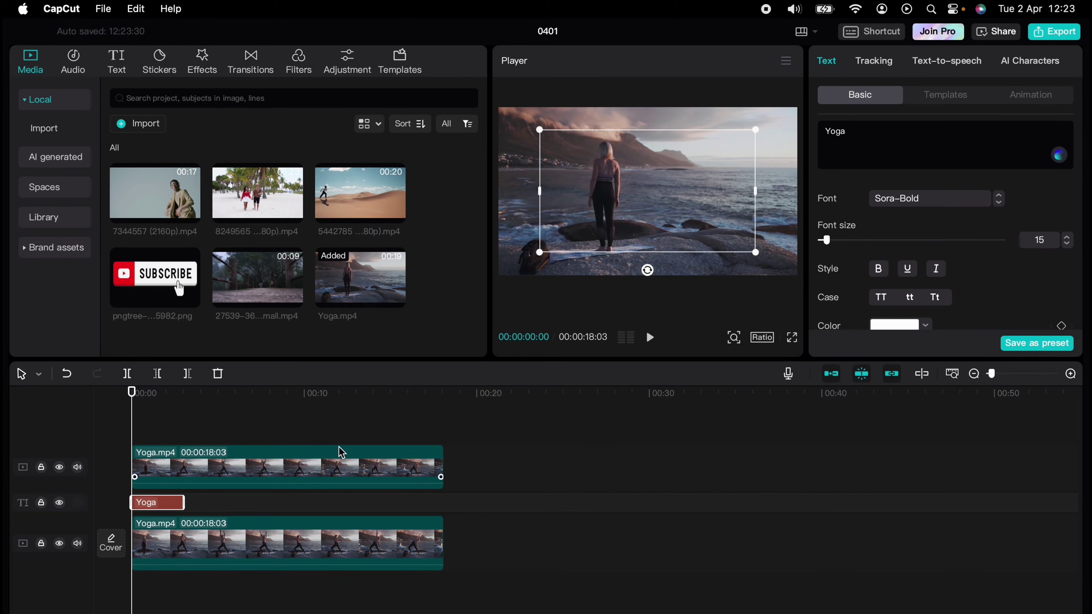
click(480, 427)
click(201, 485)
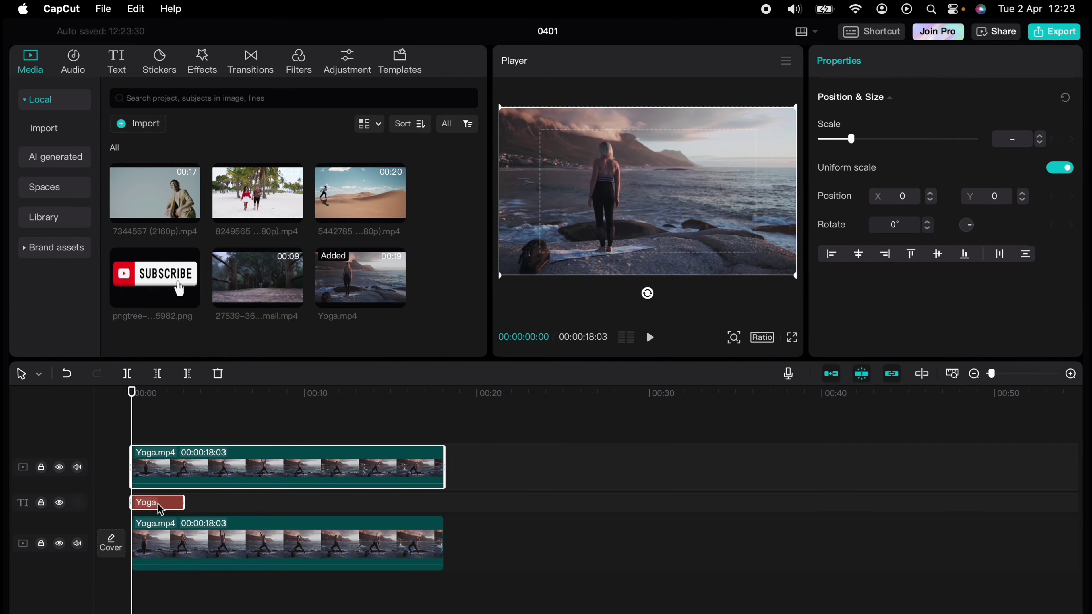
right_click(223, 472)
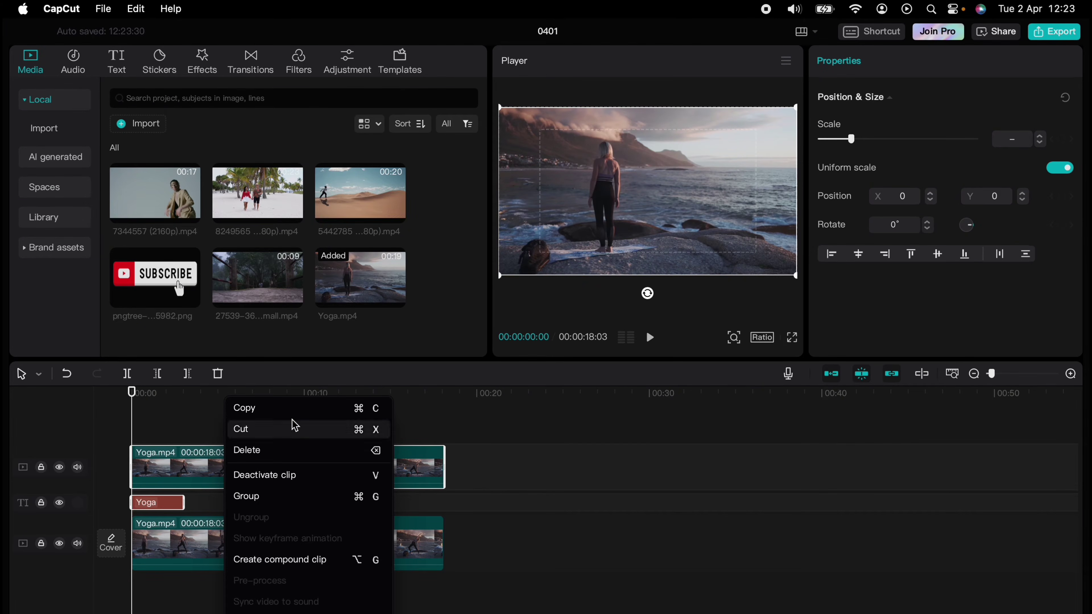
click(149, 420)
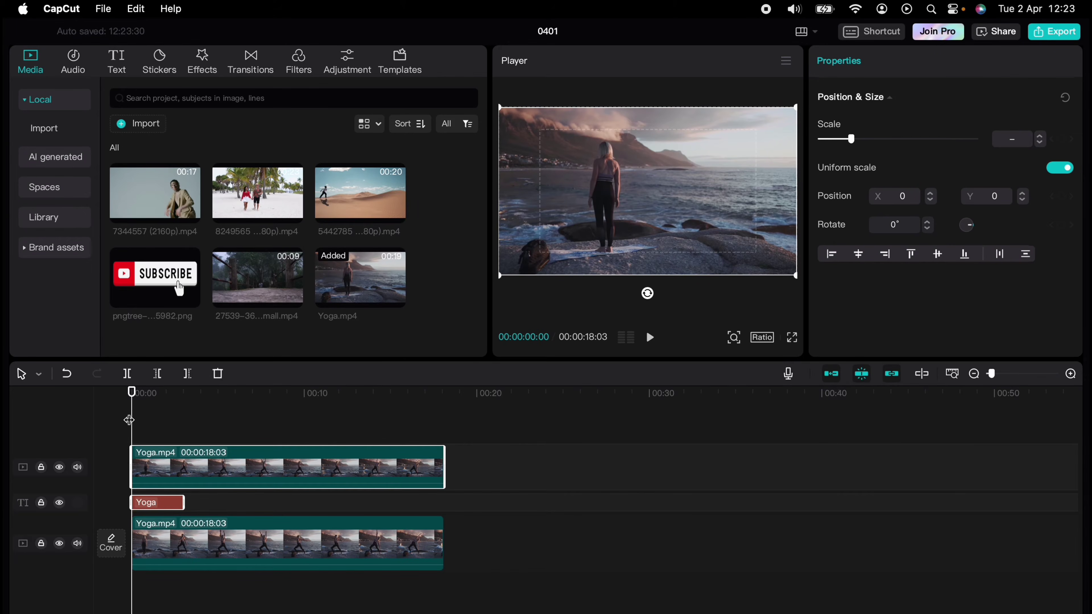
Check the free layer option in the application's Edit settings and close the settings without saving
click(71, 9)
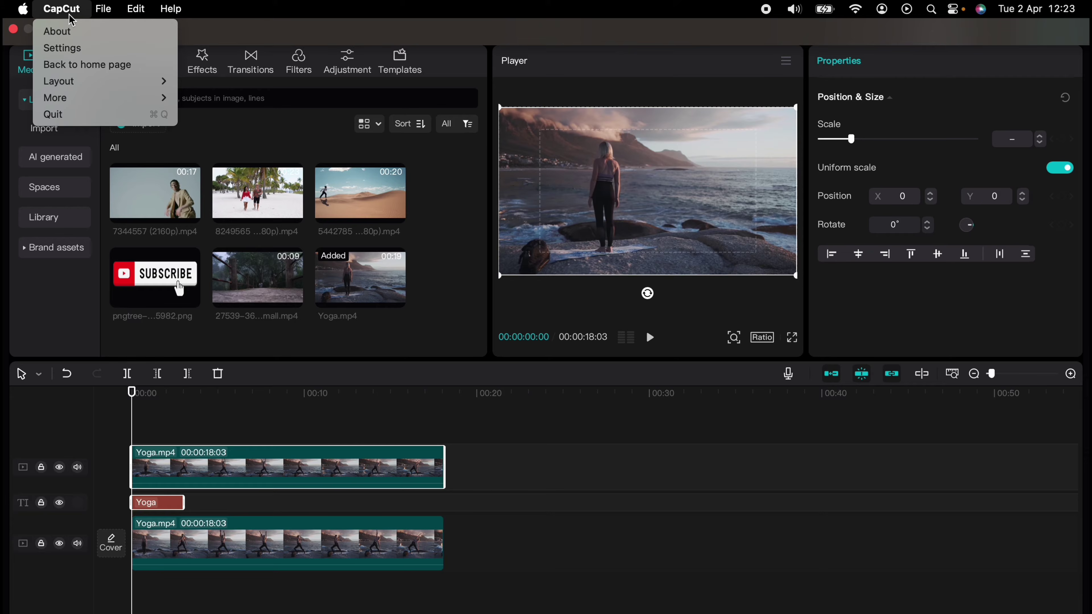
click(73, 47)
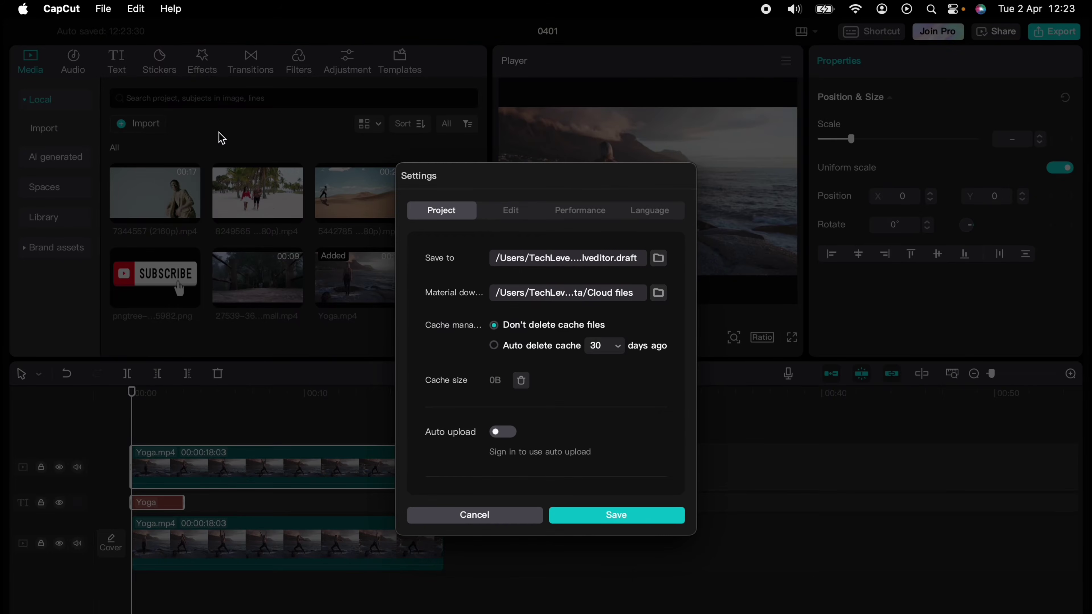
click(515, 210)
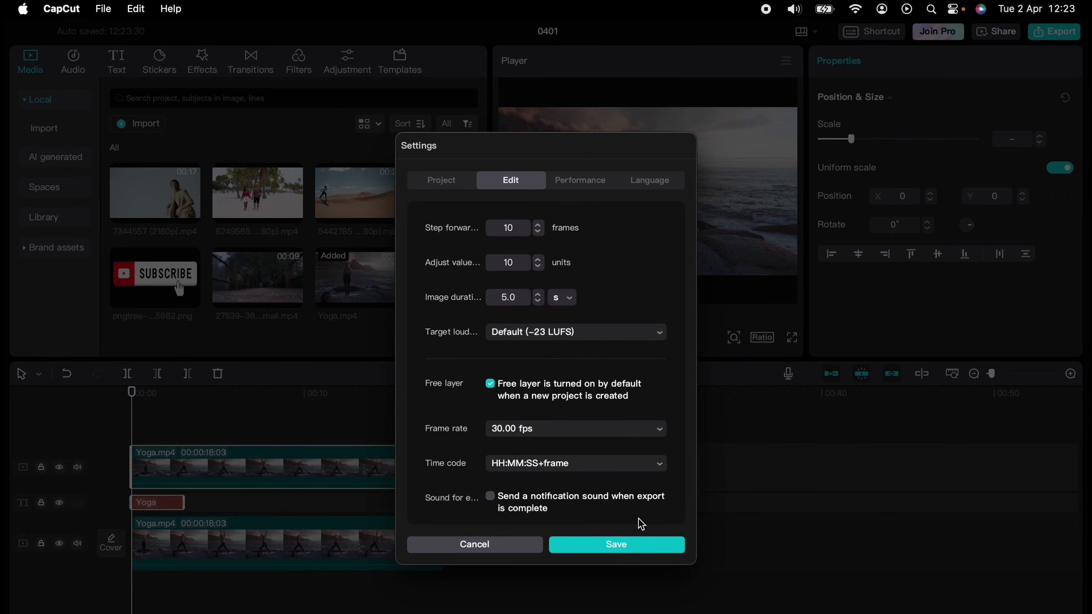
click(495, 544)
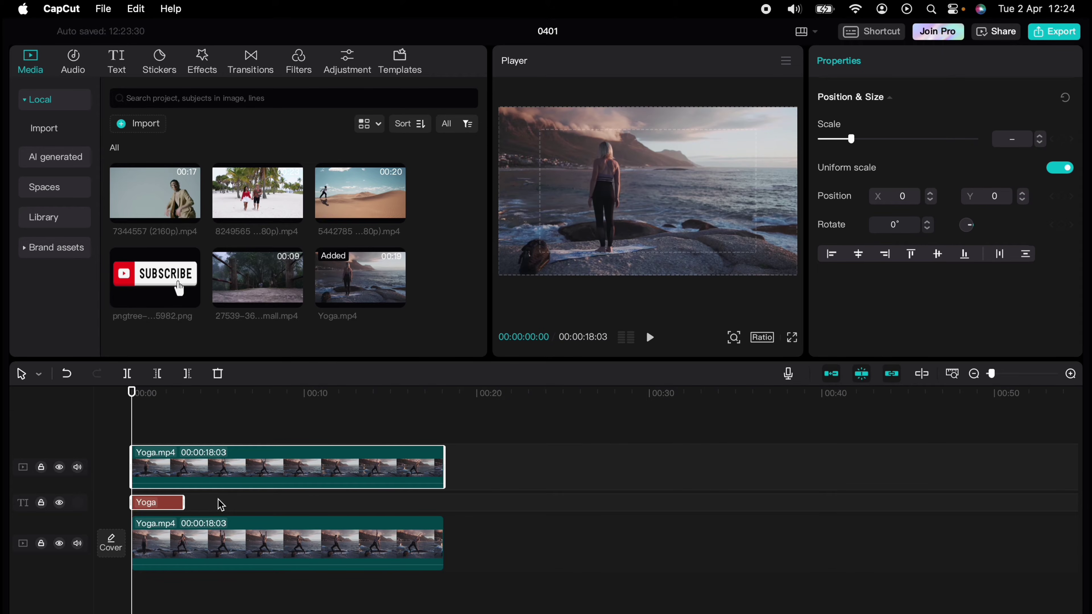
Apply Auto cutout to the upper Yoga.mp4 clip and play the opening seconds to preview the text behind the person
click(220, 474)
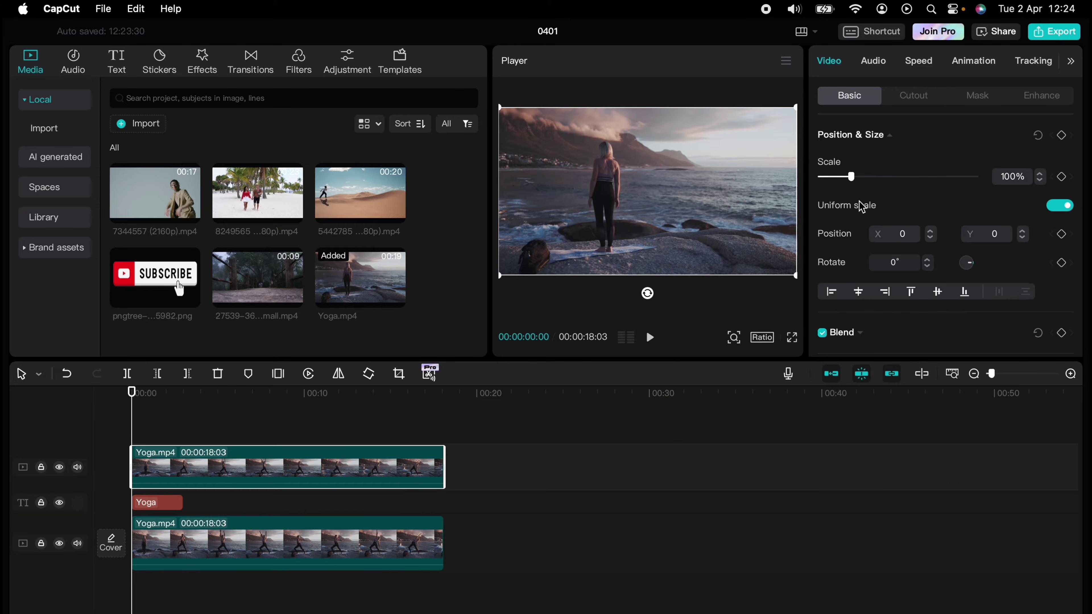
click(926, 101)
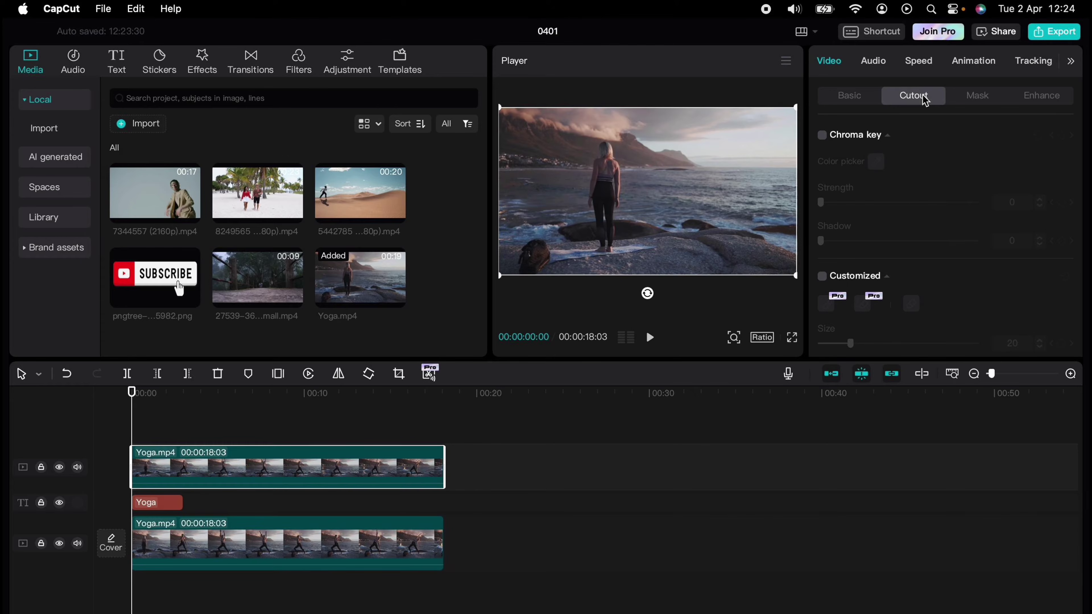
scroll(928, 199, down, 3)
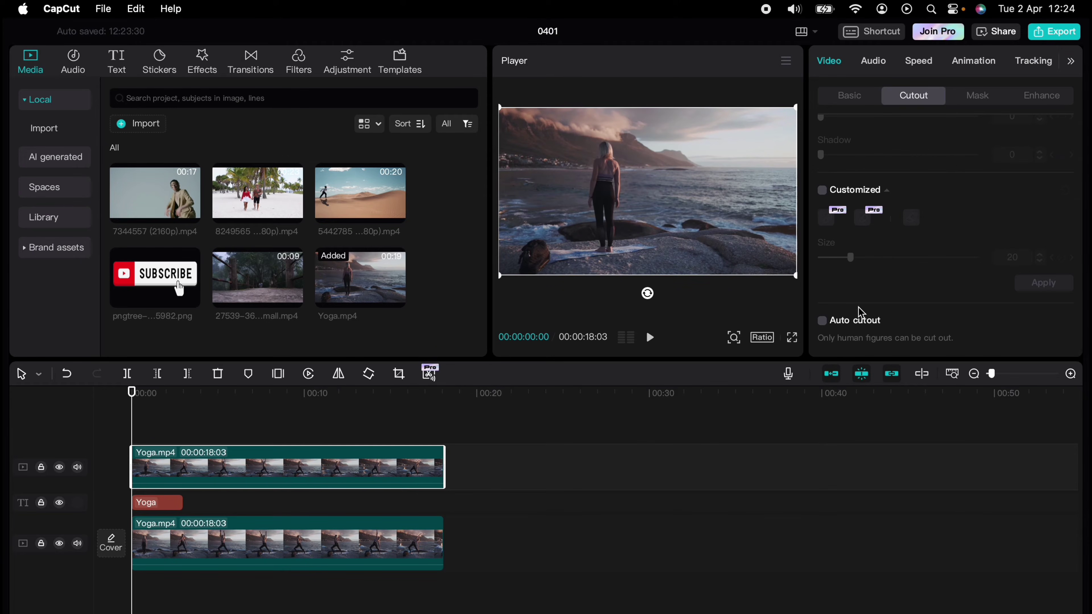
click(821, 320)
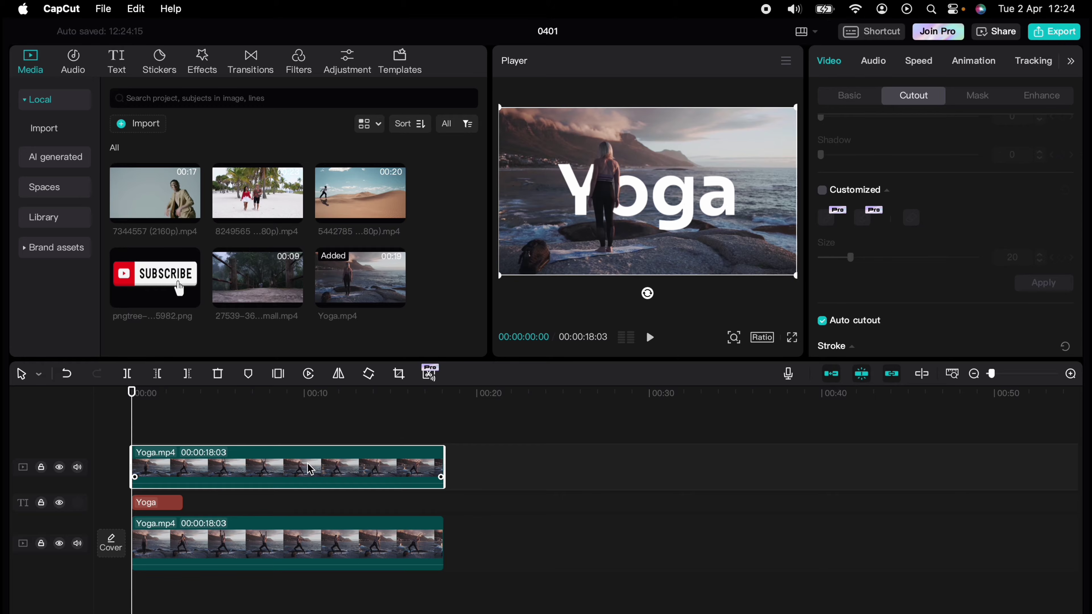
key(space)
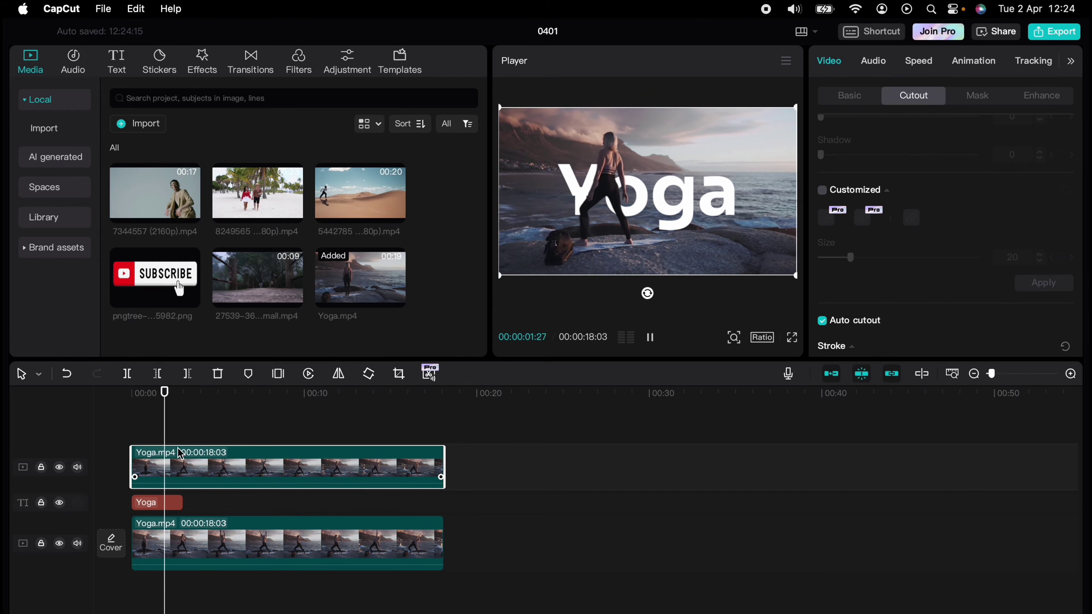
key(space)
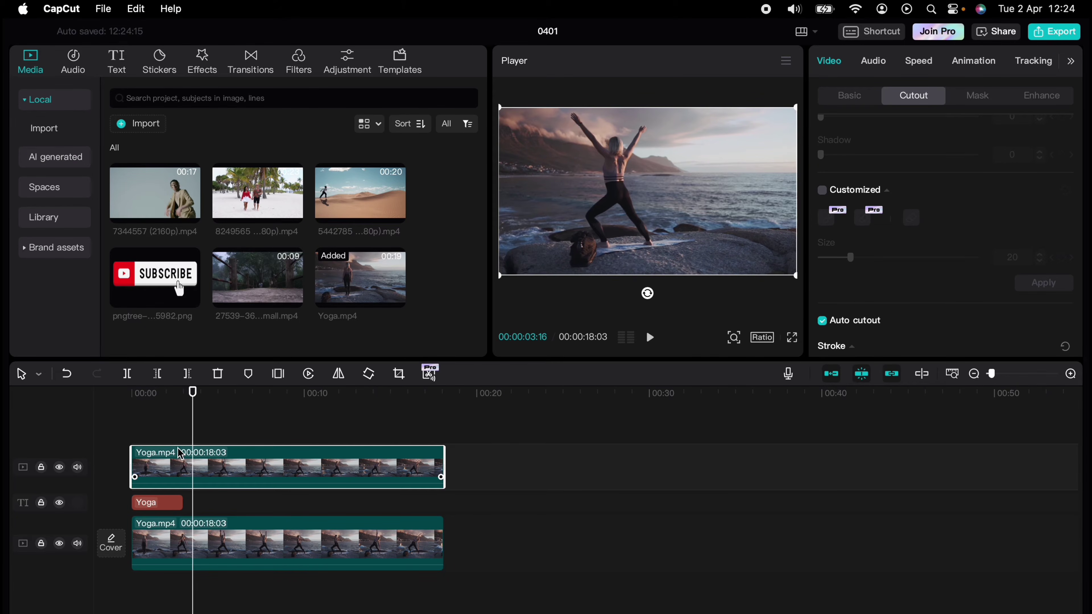
Shift the Yoga text clip to start about 2 seconds into the video and preview it from the beginning
drag(162, 503, 201, 505)
click(133, 441)
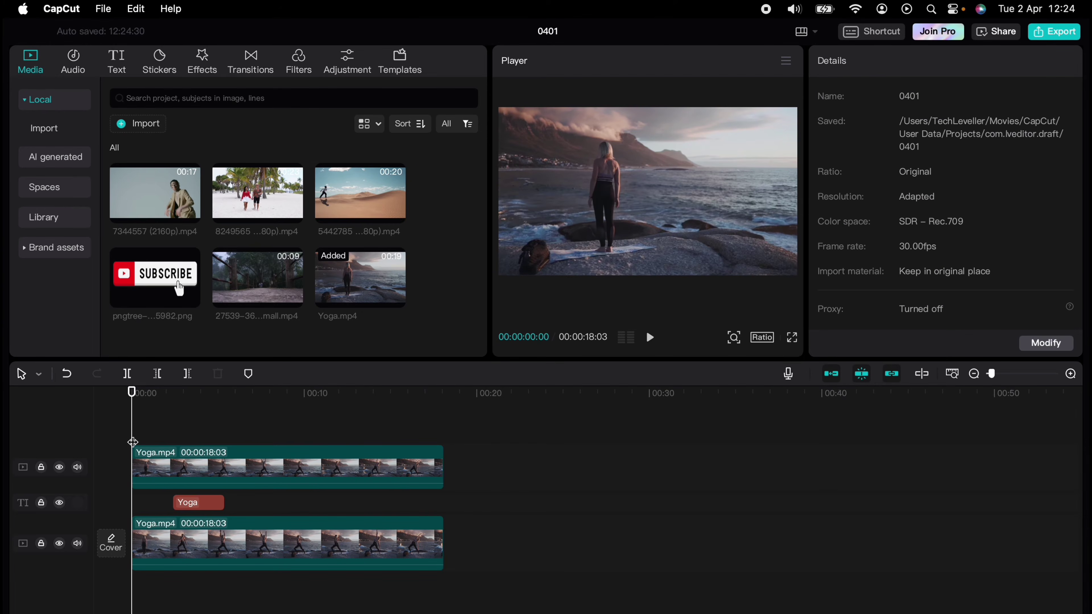
key(space)
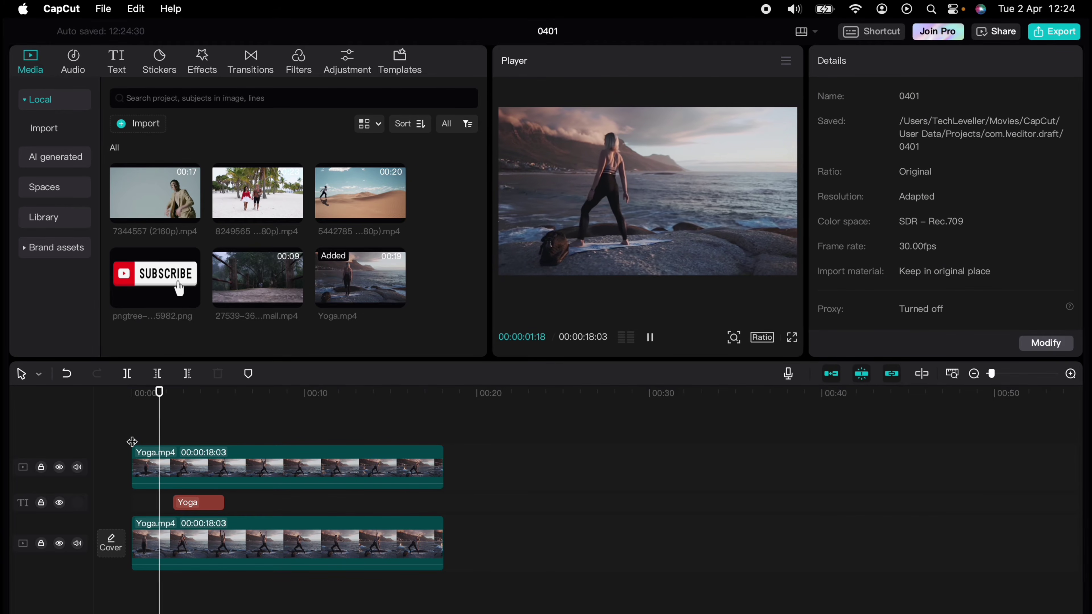
key(space)
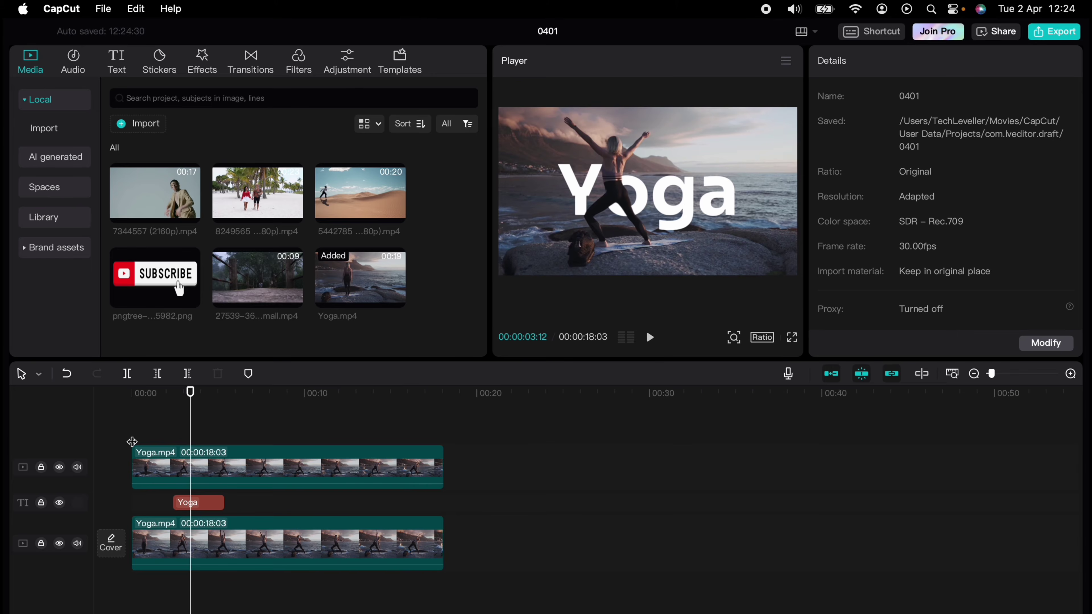
Extend the Yoga text clip back to the start of the timeline and forward to near the end of the video
click(186, 503)
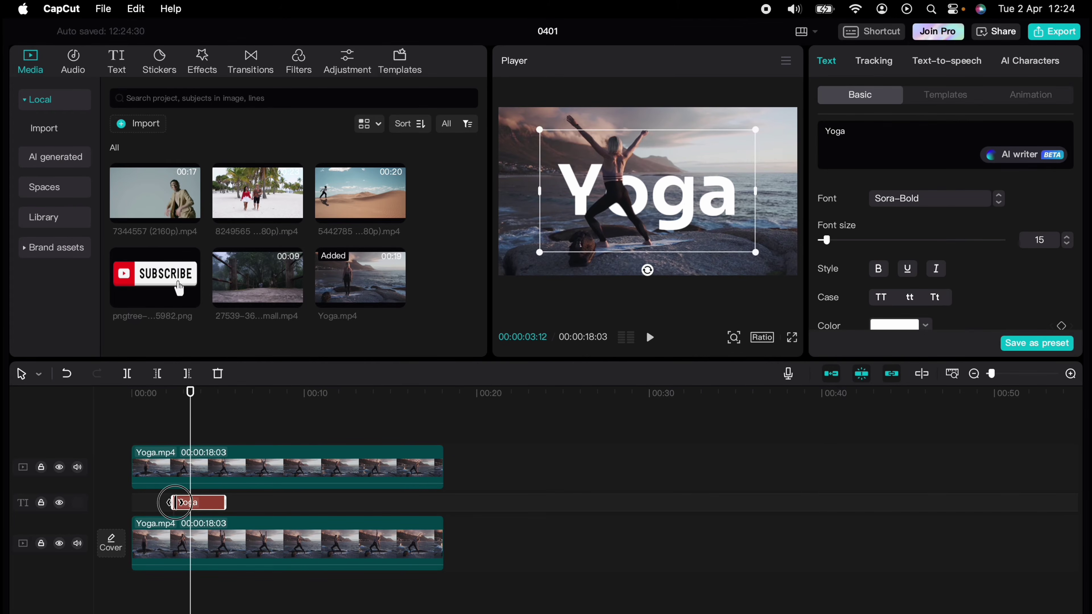
drag(174, 502, 129, 502)
drag(224, 502, 433, 503)
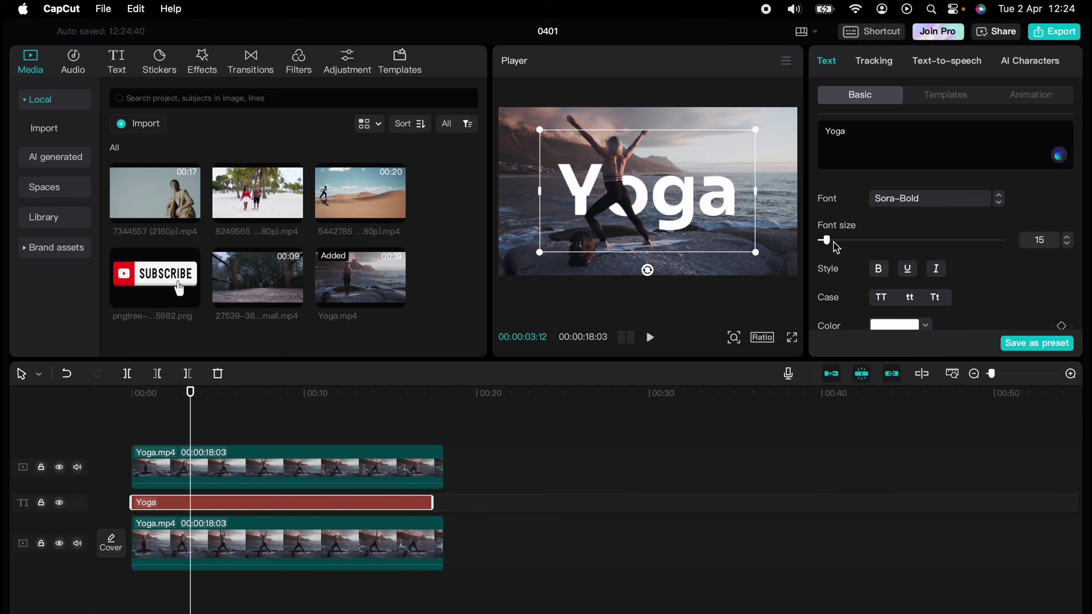
Increase the Yoga text's font size to 20 and make it bold
mouse_move(836, 248)
mouse_down()
mouse_move(851, 250)
mouse_move(834, 243)
mouse_up()
click(882, 297)
click(907, 297)
click(935, 297)
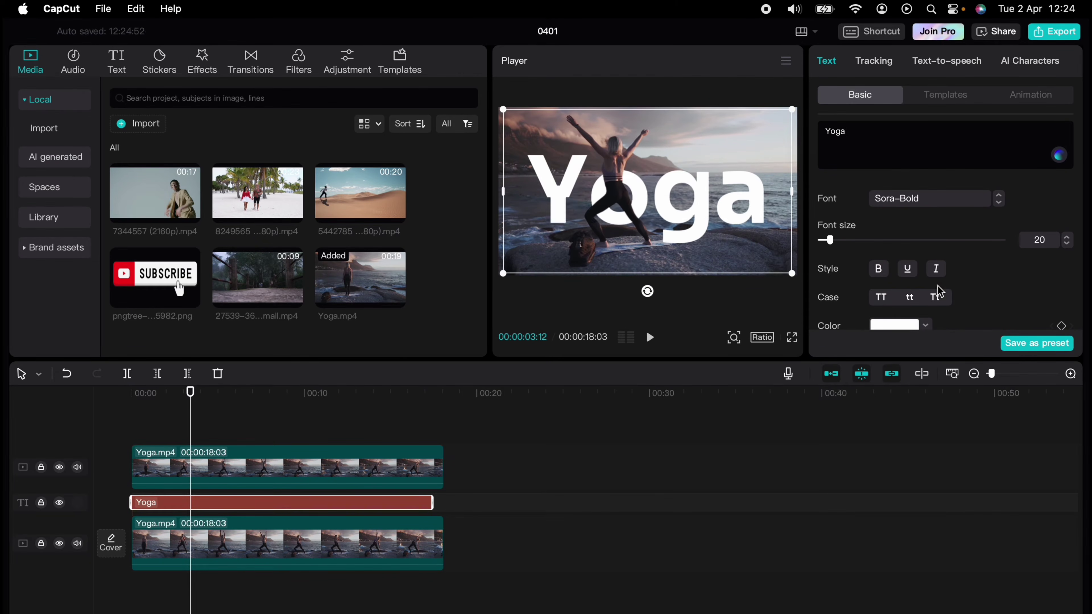
click(878, 269)
Try dark magenta 901E4B as the Yoga text color, settle on cyan 00CDE5, and browse the remaining swatches
scroll(885, 277, down, 2)
click(925, 285)
click(909, 472)
click(910, 506)
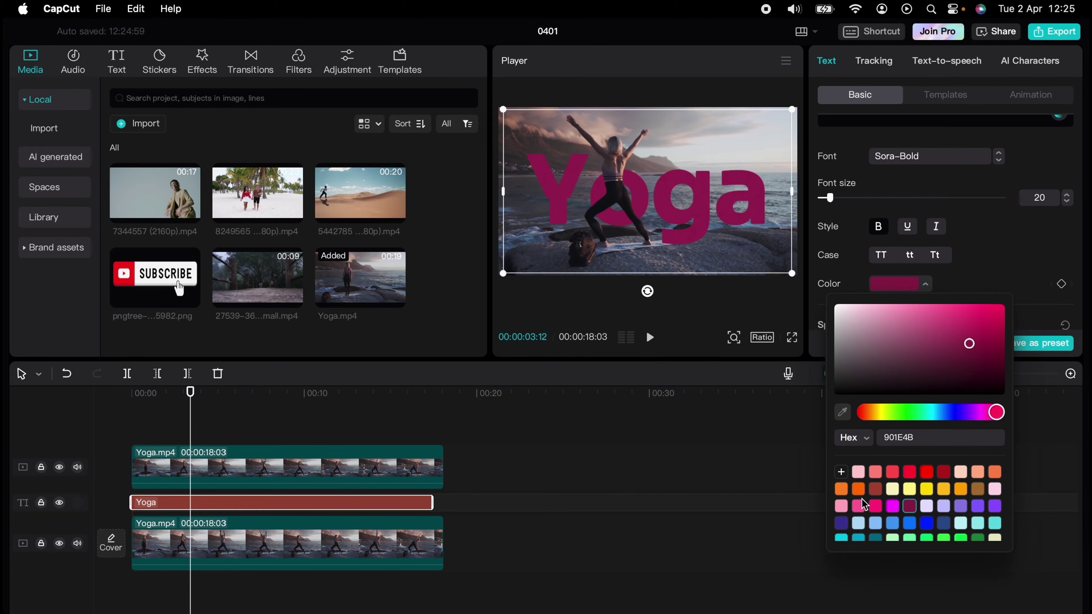
scroll(862, 499, down, 2)
click(841, 506)
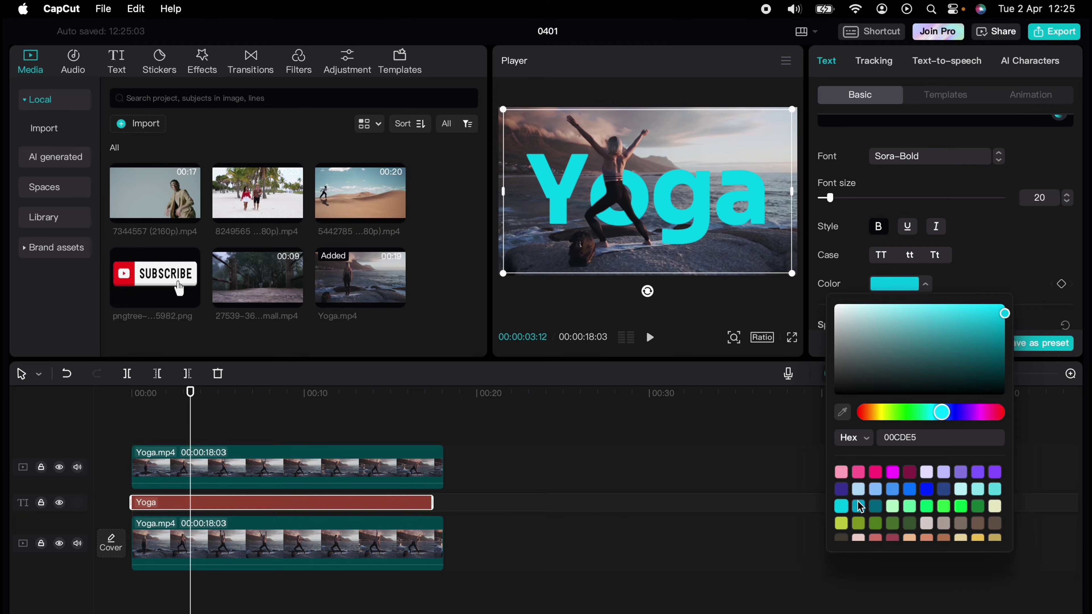
scroll(875, 506, down, 1)
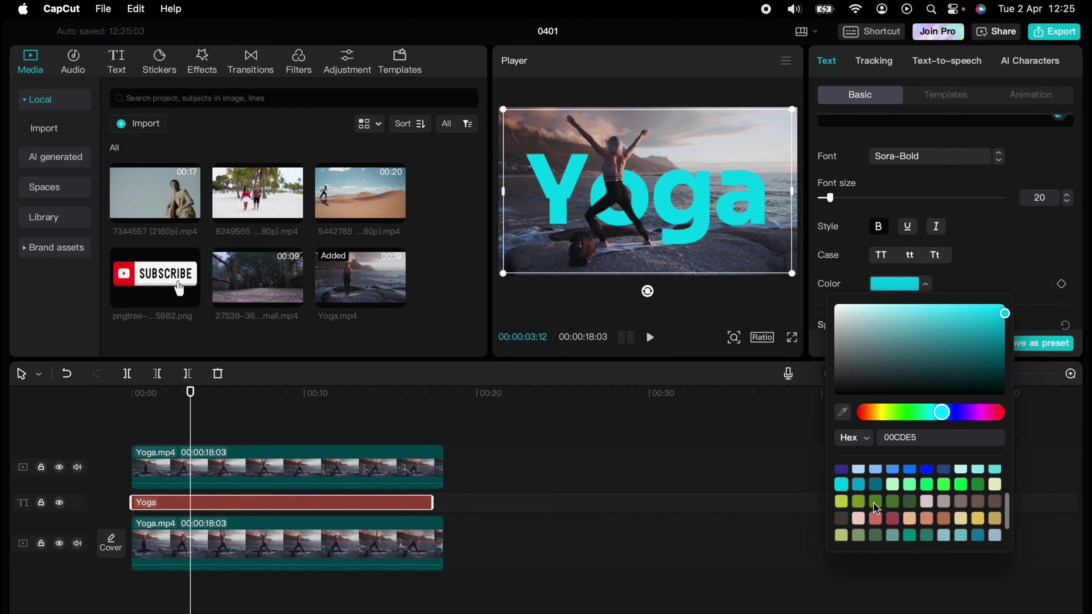
scroll(874, 503, up, 3)
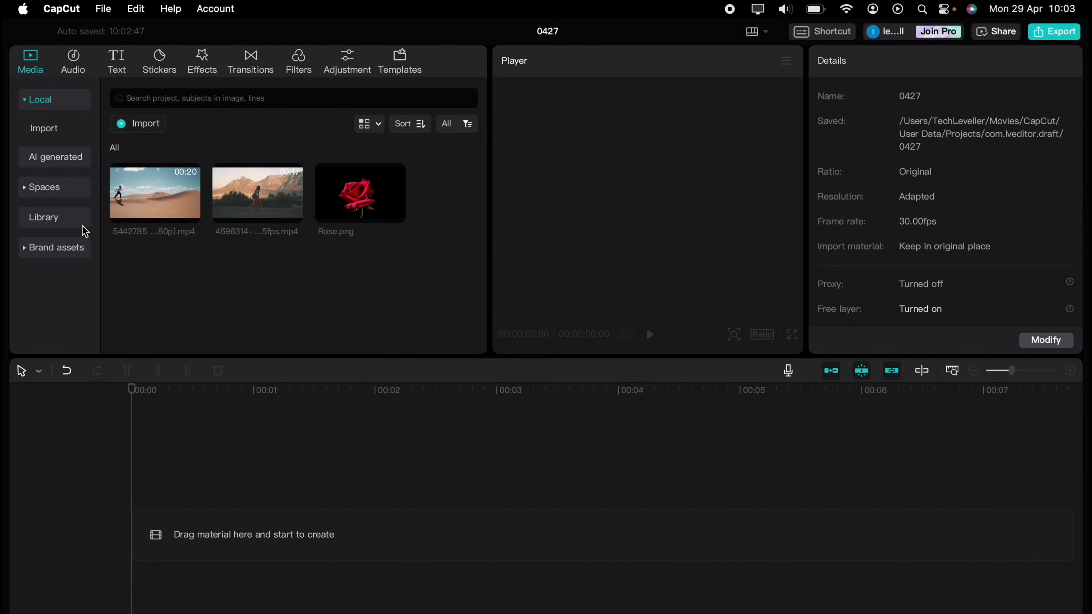
In project 0427, place the library's black clip on the timeline and add a default text above it, stretched to the same length
click(77, 219)
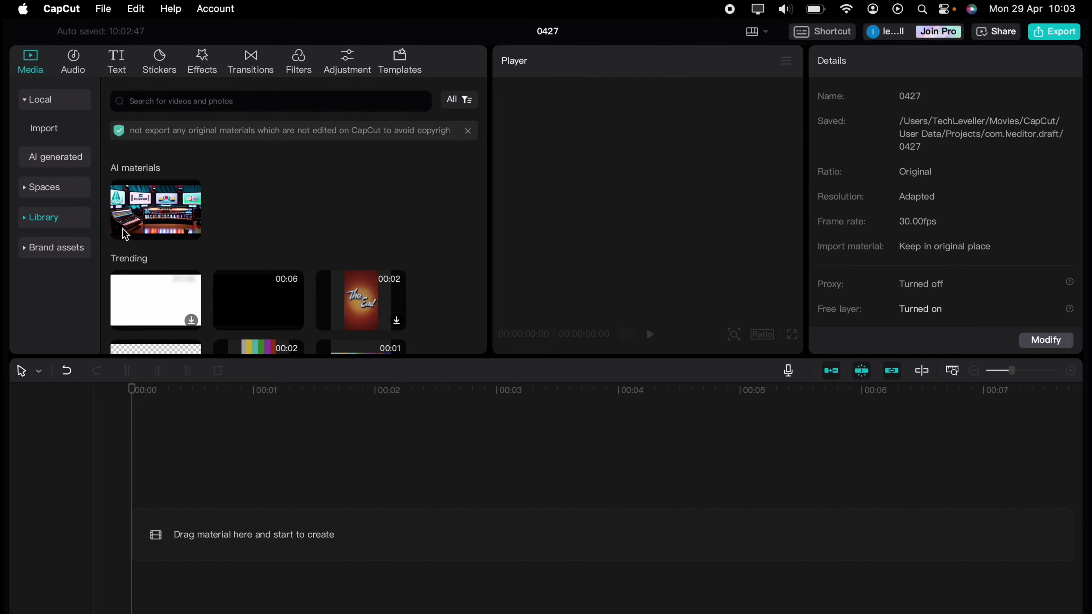
drag(231, 295, 163, 507)
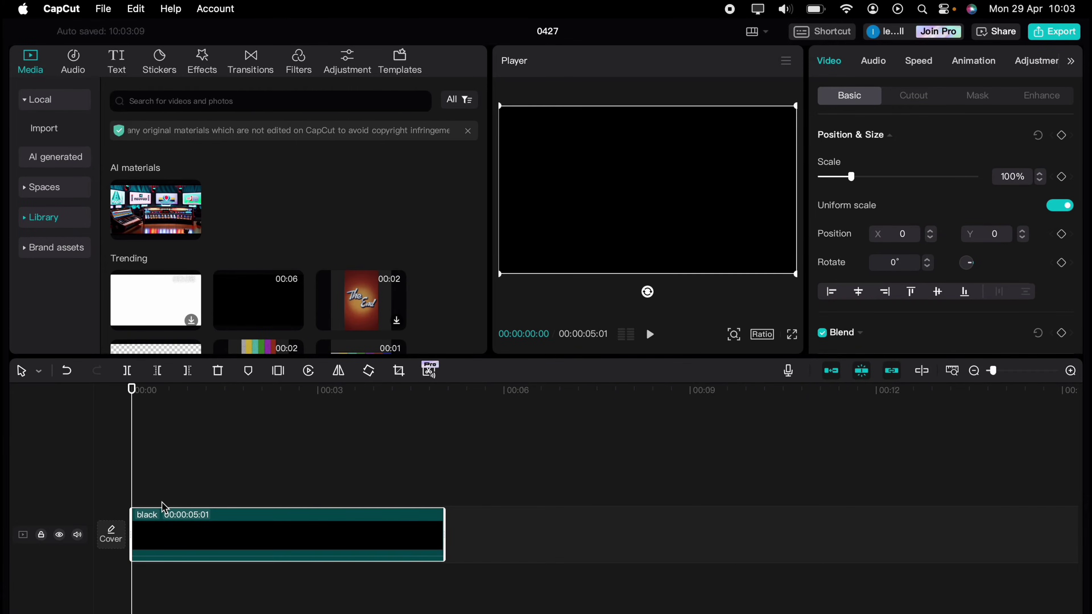
click(117, 60)
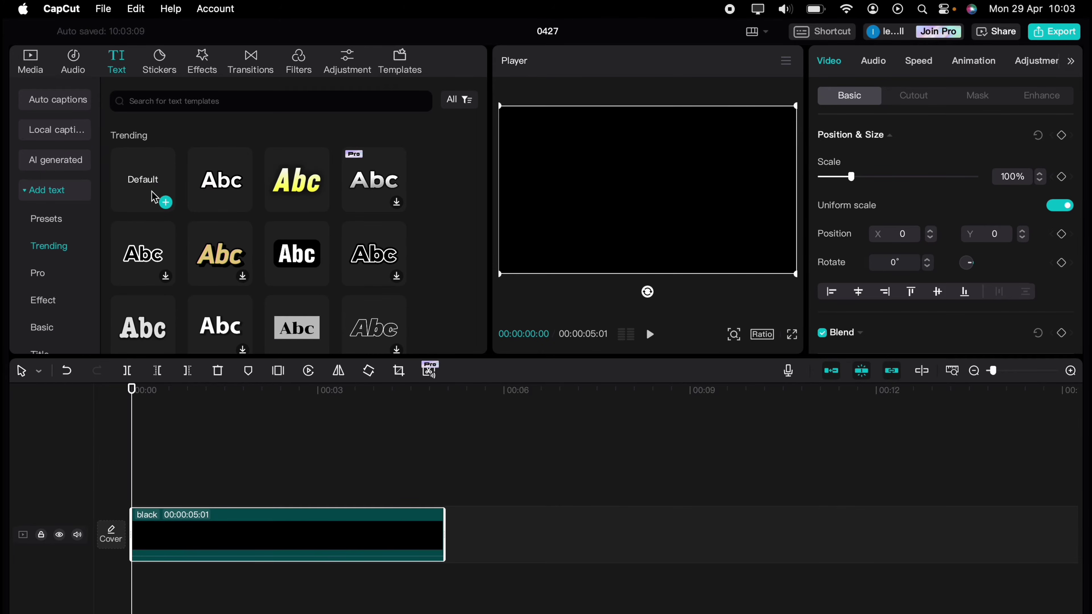
drag(147, 177, 142, 493)
drag(317, 493, 444, 493)
Replace the default text with "SPLIT" and set its font to Kanit-Black
click(874, 129)
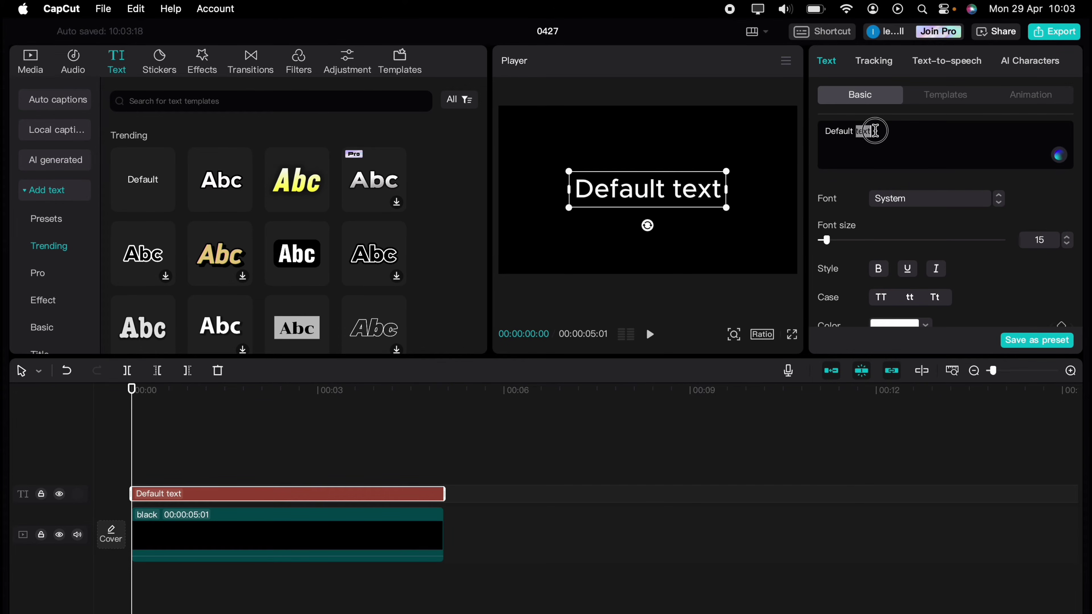
text(S)
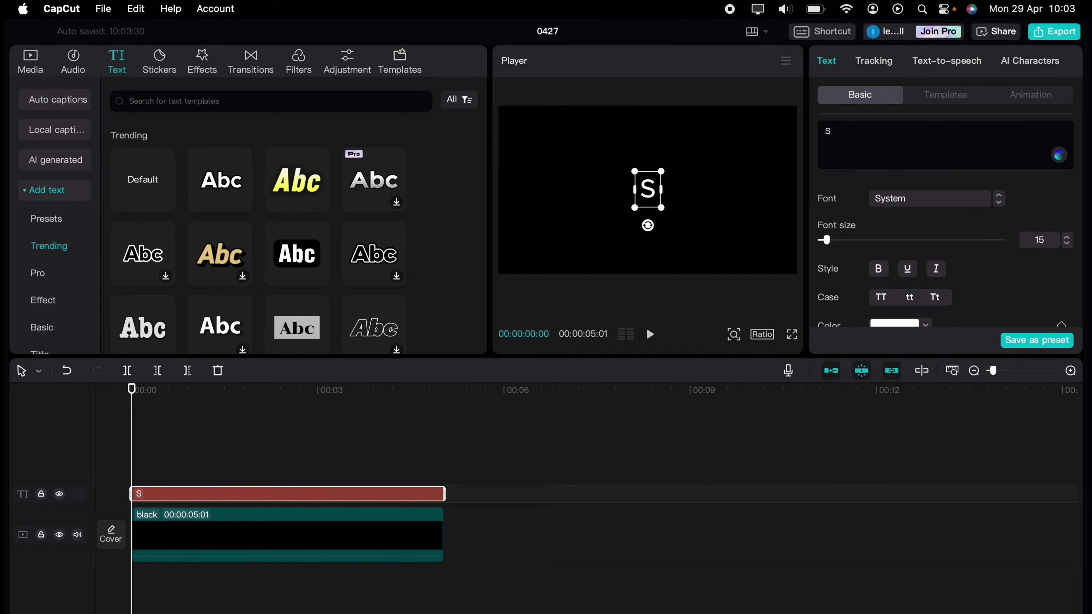
text(PL)
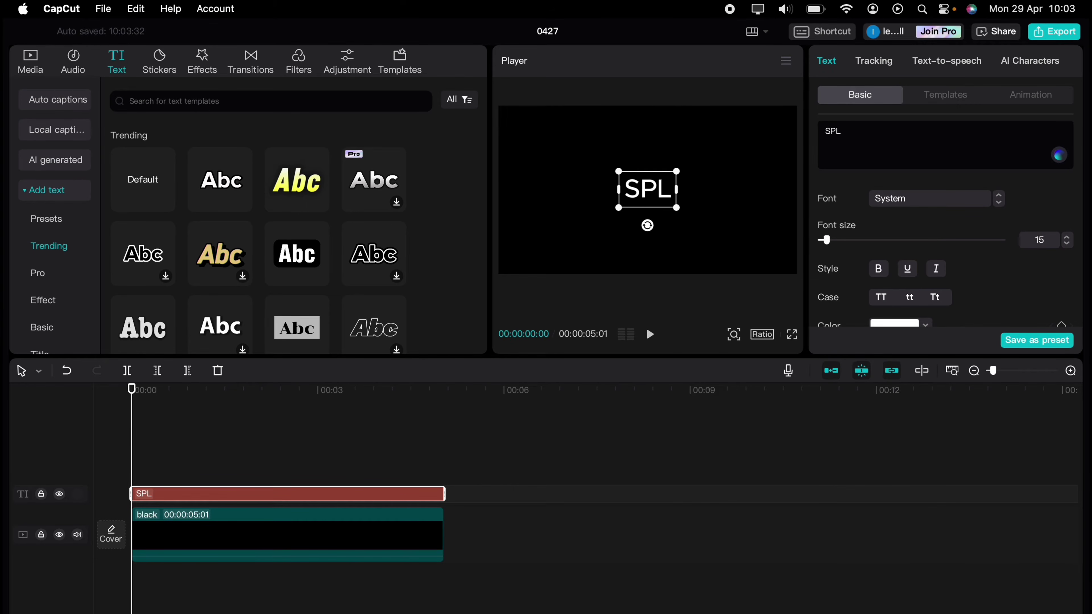
text(IT)
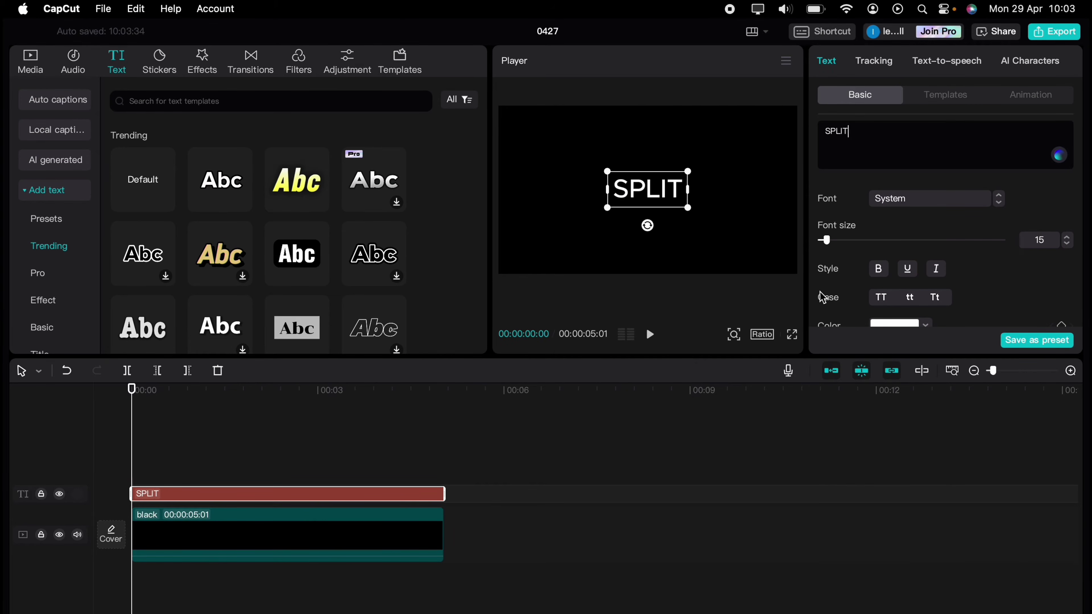
click(984, 199)
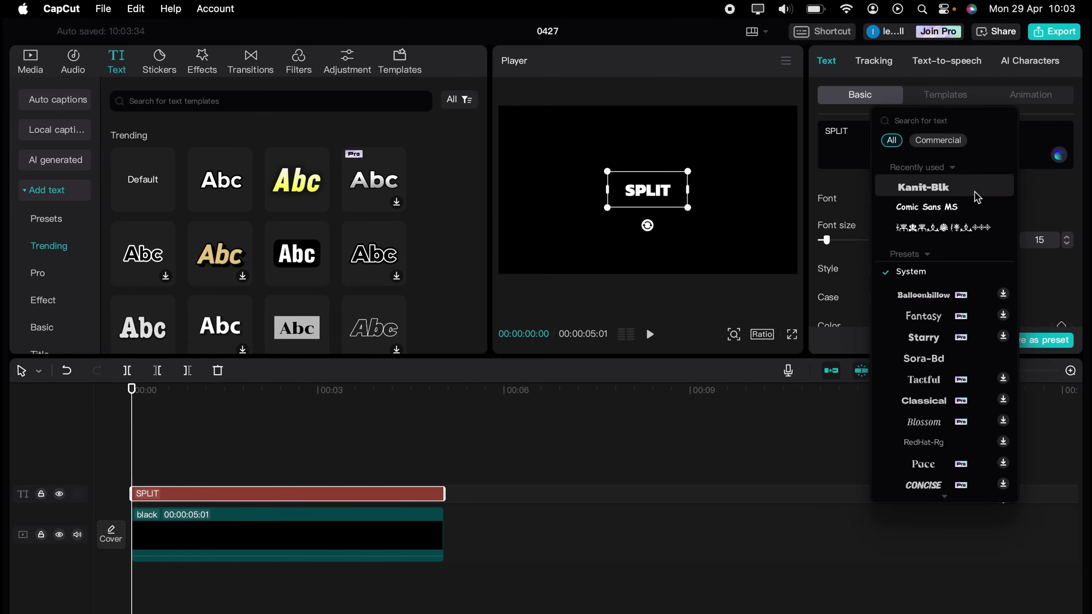
click(953, 189)
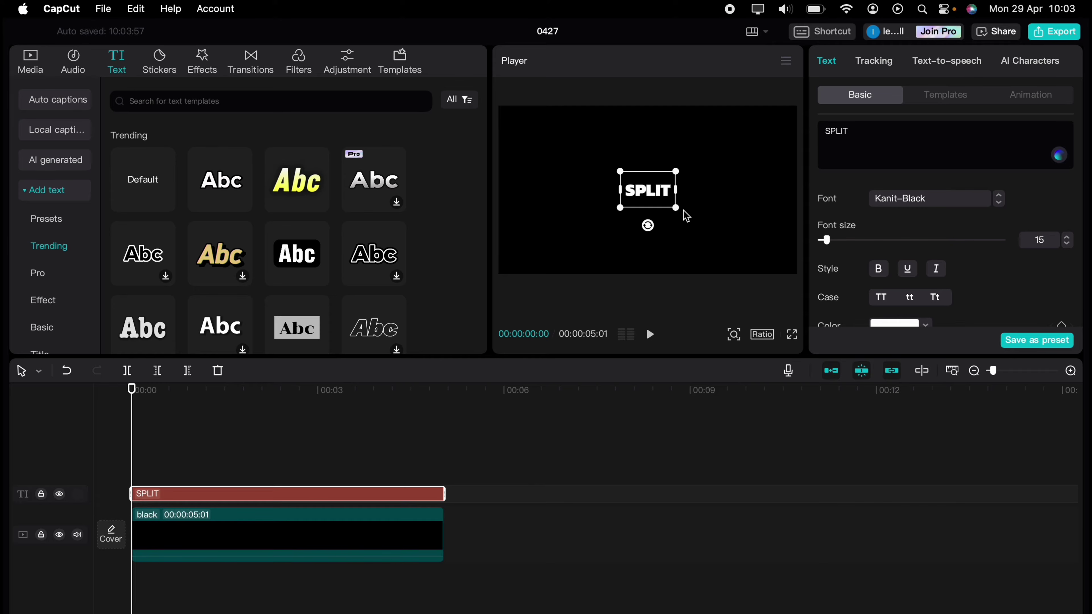
Enlarge the SPLIT text to nearly the full frame width and set its font size to 17
drag(683, 211, 787, 280)
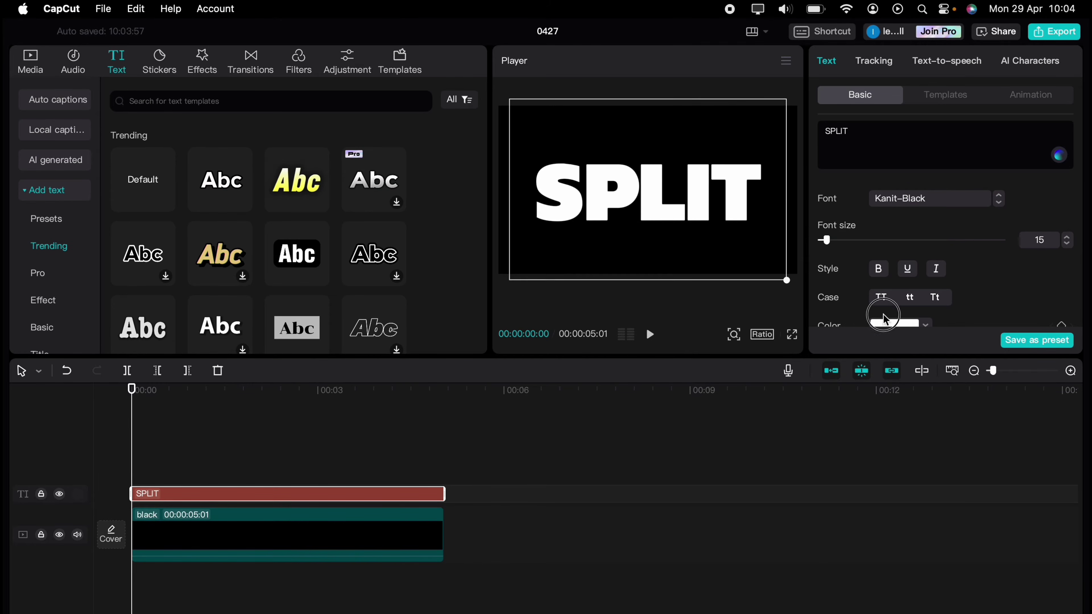
click(1068, 238)
click(1069, 238)
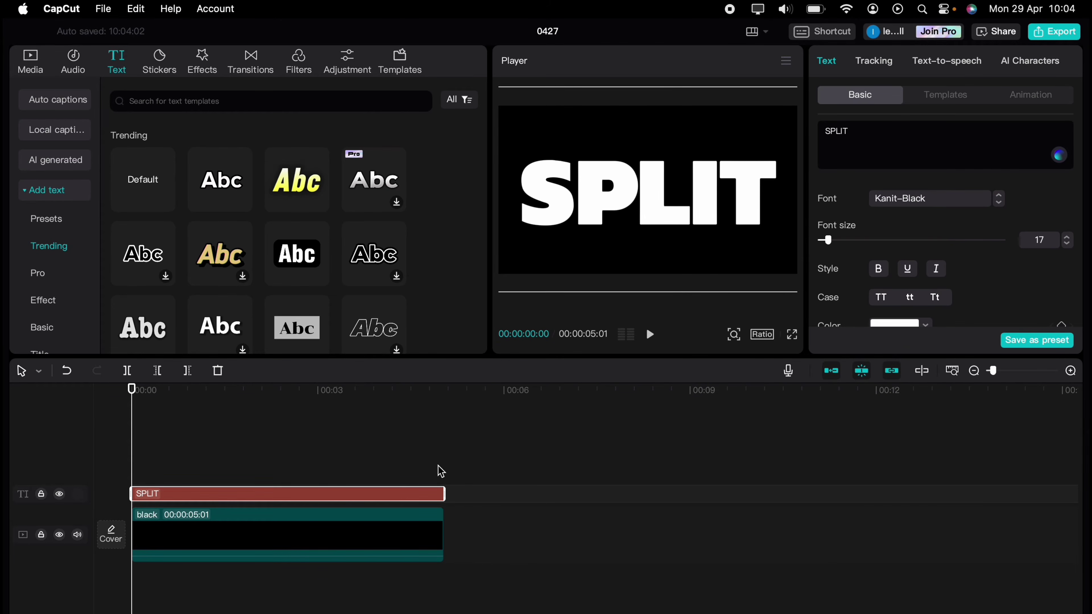
Combine the SPLIT text and the black clip into one compound clip
click(499, 459)
click(336, 538)
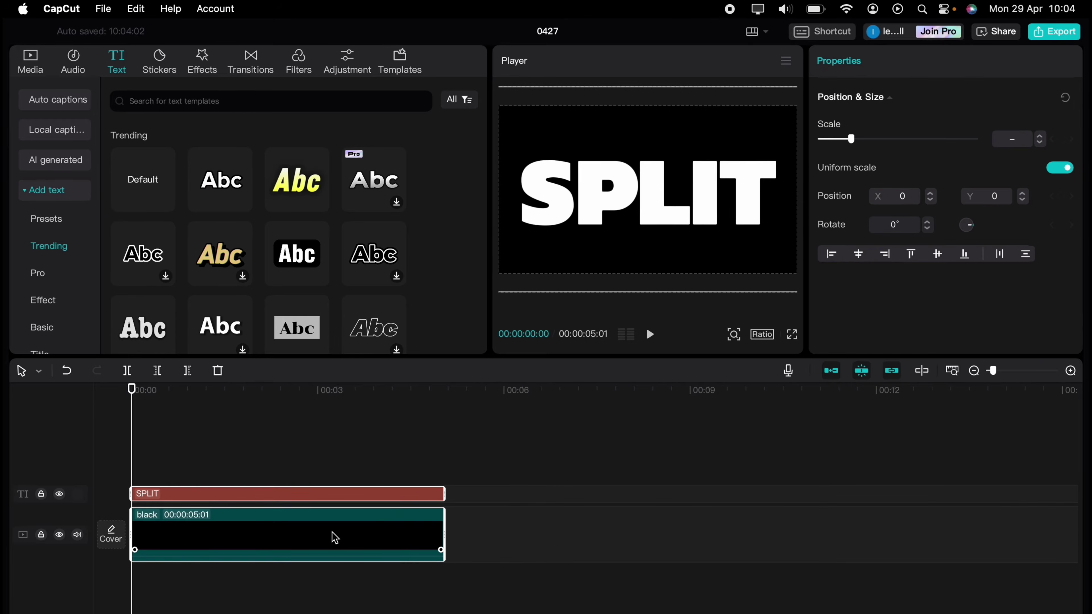
right_click(335, 538)
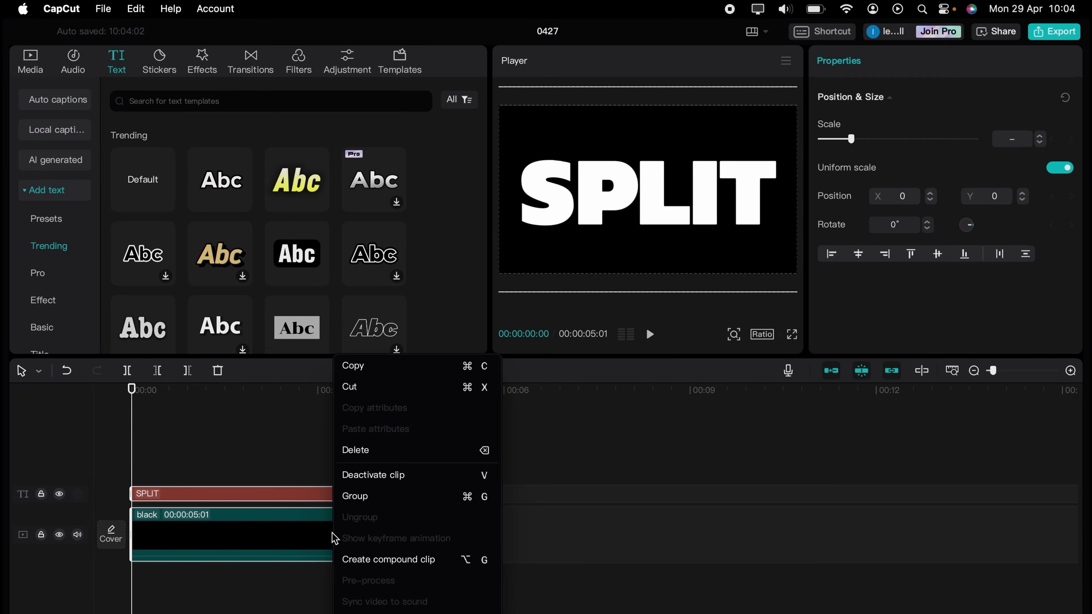
click(360, 559)
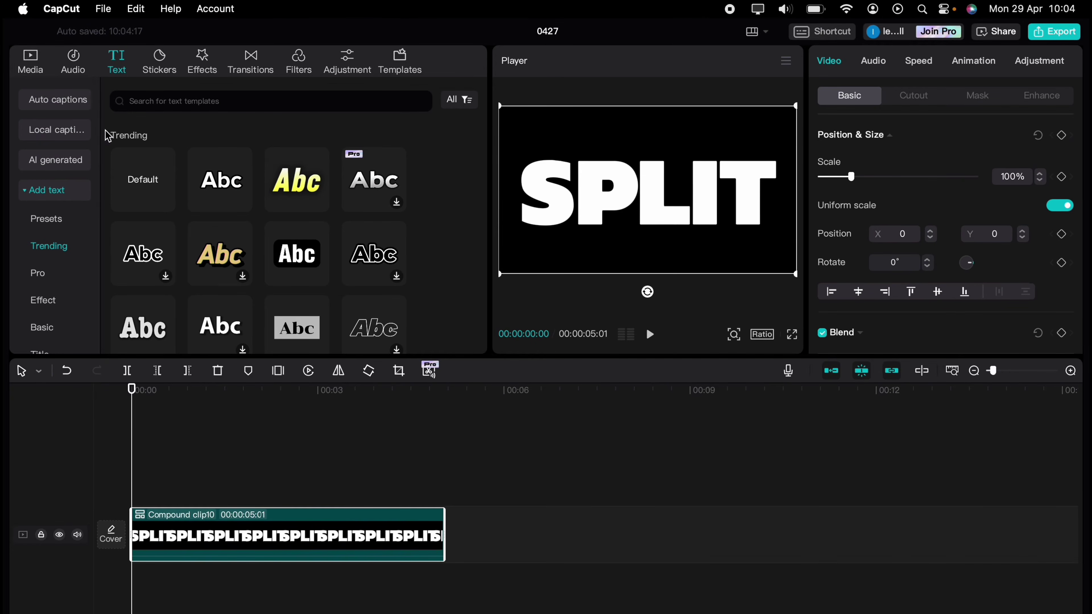
click(33, 69)
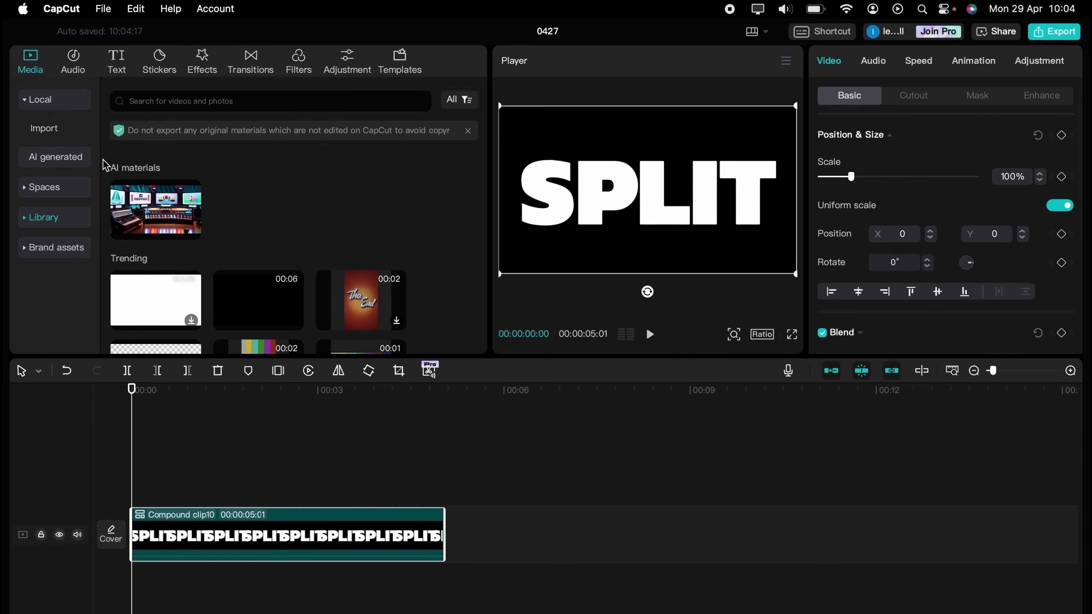
click(60, 102)
click(60, 102)
click(46, 130)
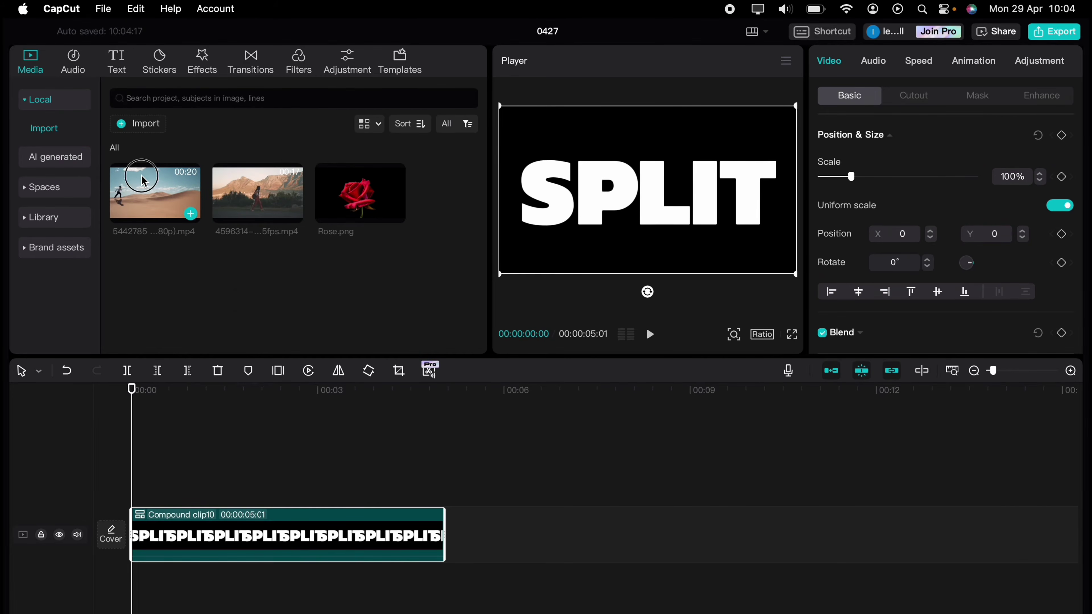
drag(142, 178, 176, 480)
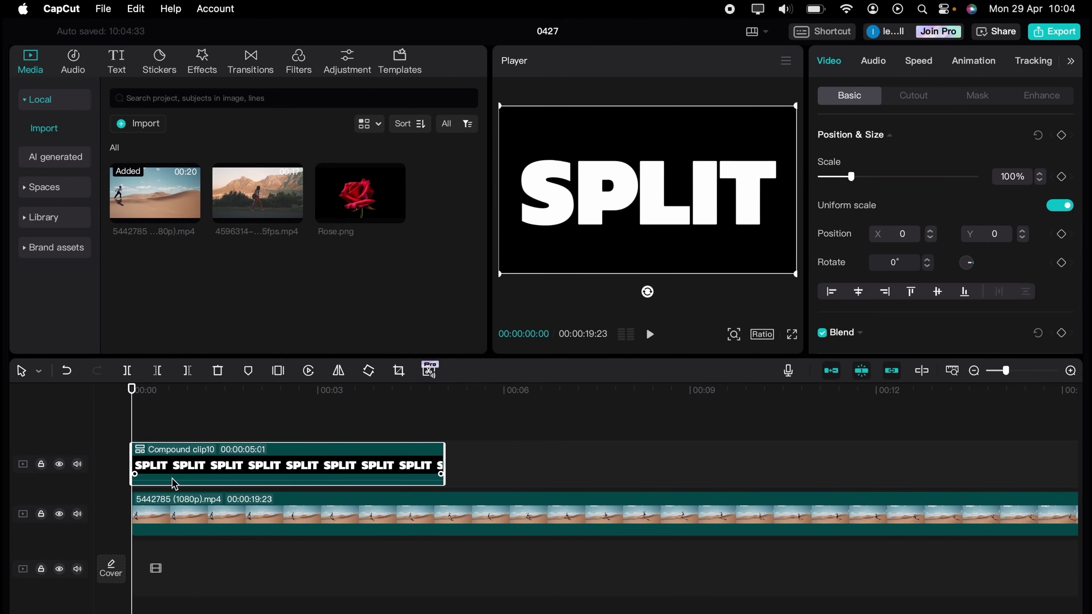
Trim the end of the desert video to match the compound clip's length of 00:00:05:01
click(436, 522)
scroll(586, 522, right, 10)
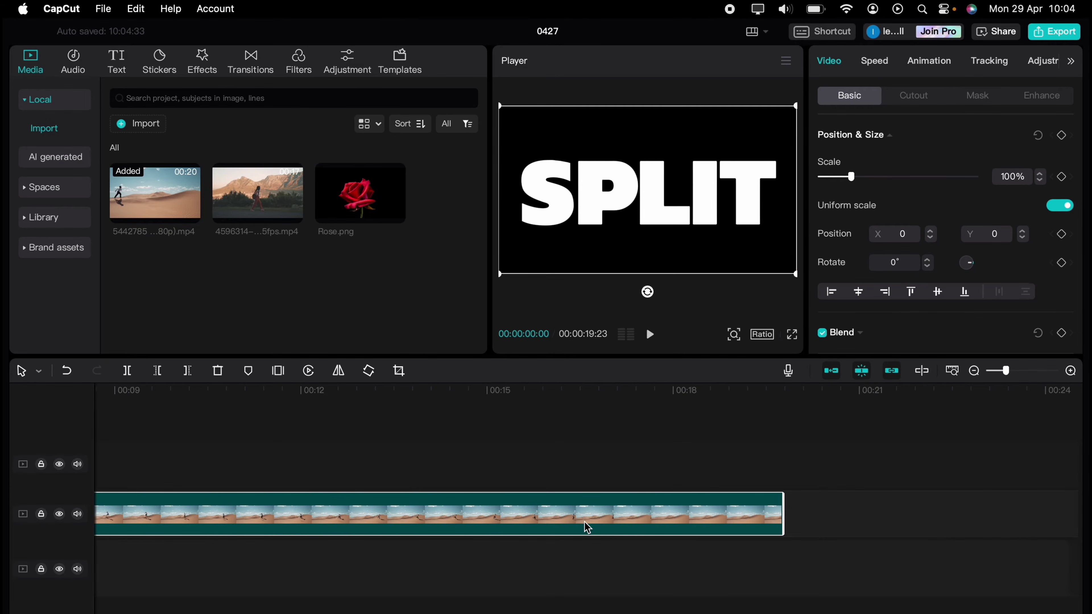
drag(780, 514, 139, 531)
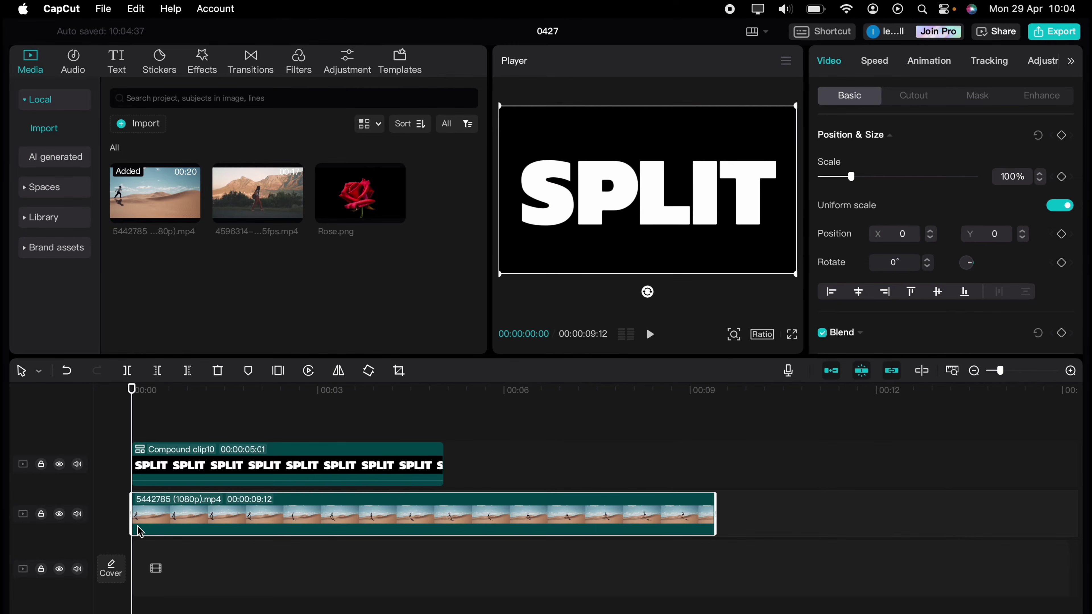
drag(714, 511, 444, 502)
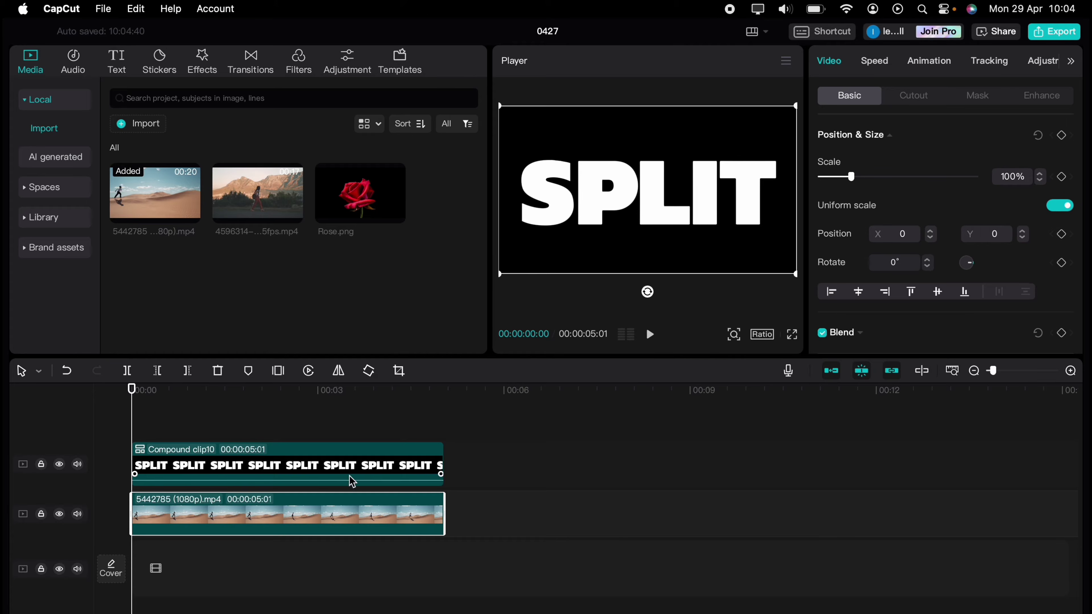
Set the SPLIT compound clip's blend mode to Multiply so the desert video fills the letters
click(303, 449)
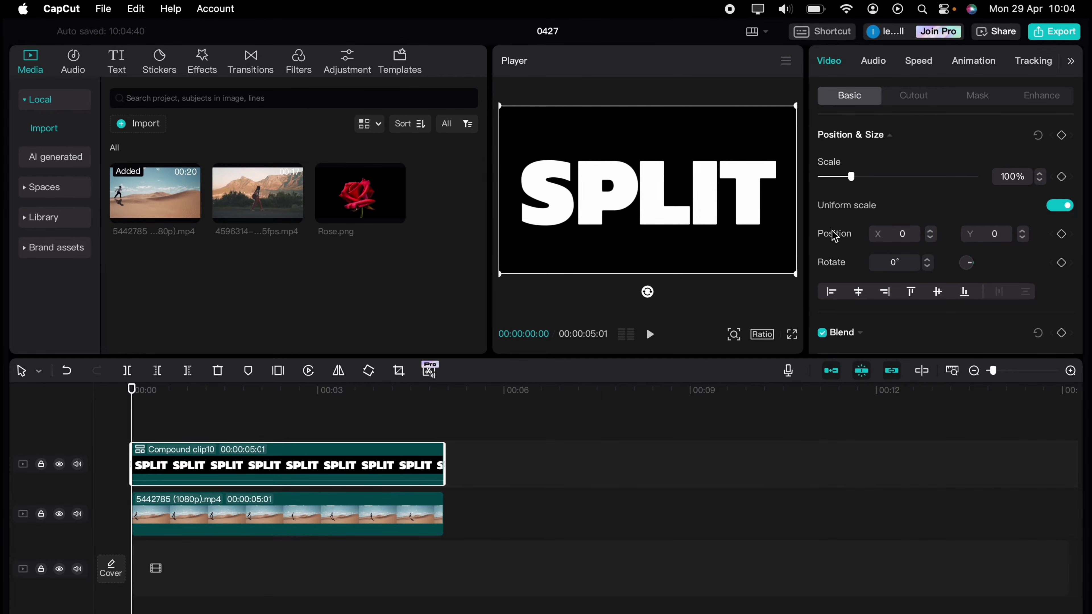
scroll(838, 236, down, 4)
click(860, 245)
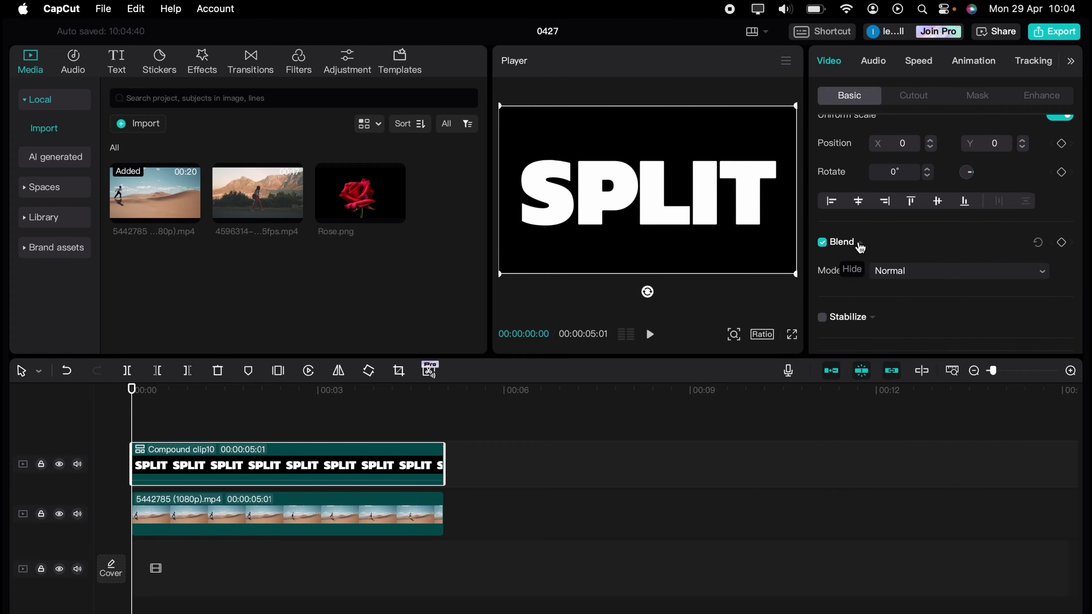
scroll(833, 280, down, 3)
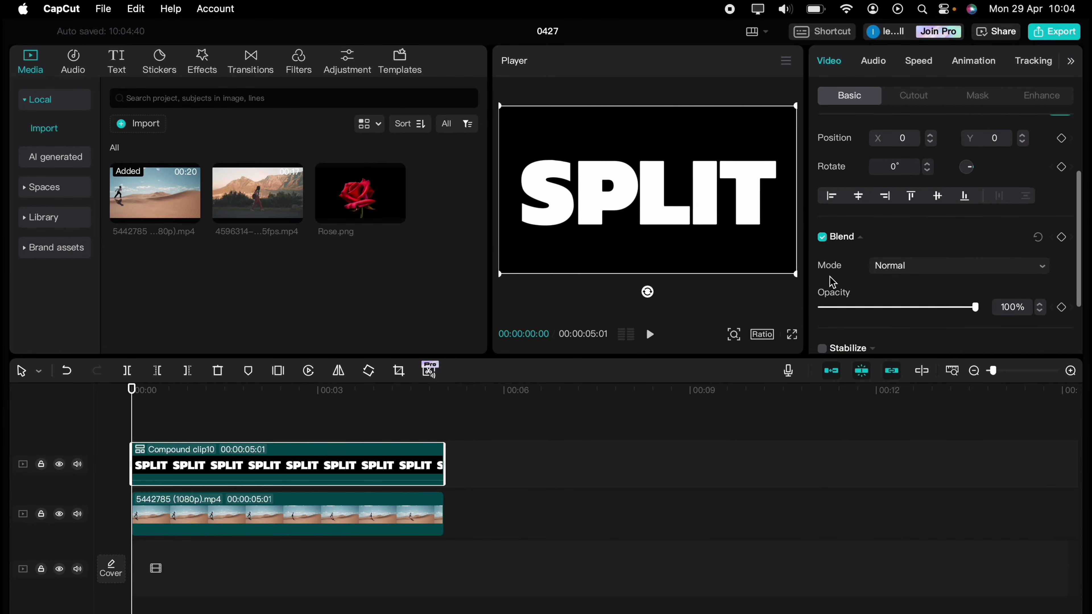
click(907, 207)
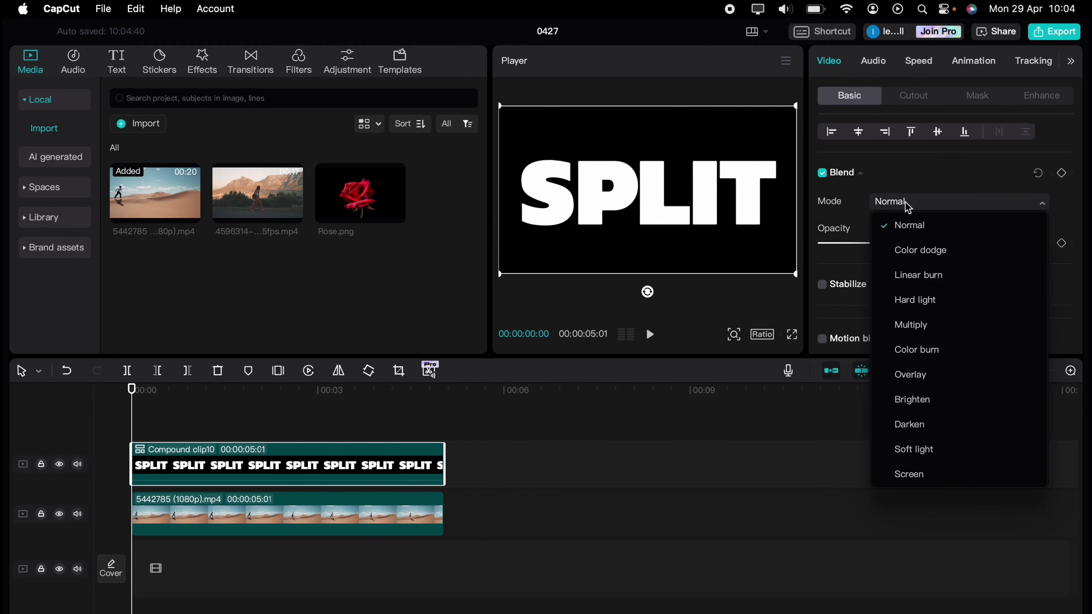
click(917, 329)
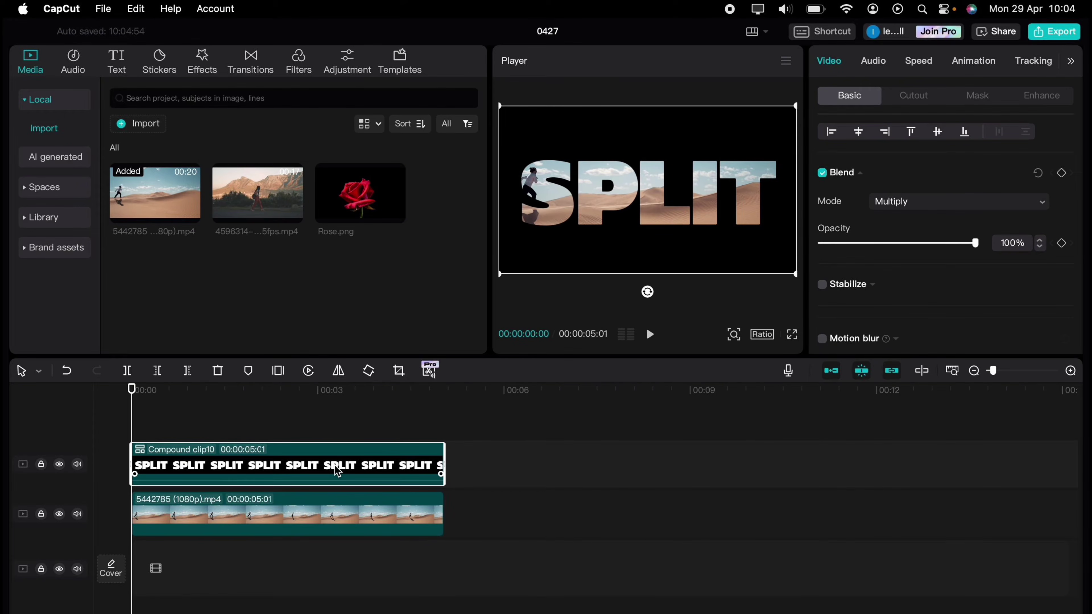
Copy the SPLIT compound clip and paste the duplicate on a new track above it at the start of the timeline
right_click(338, 472)
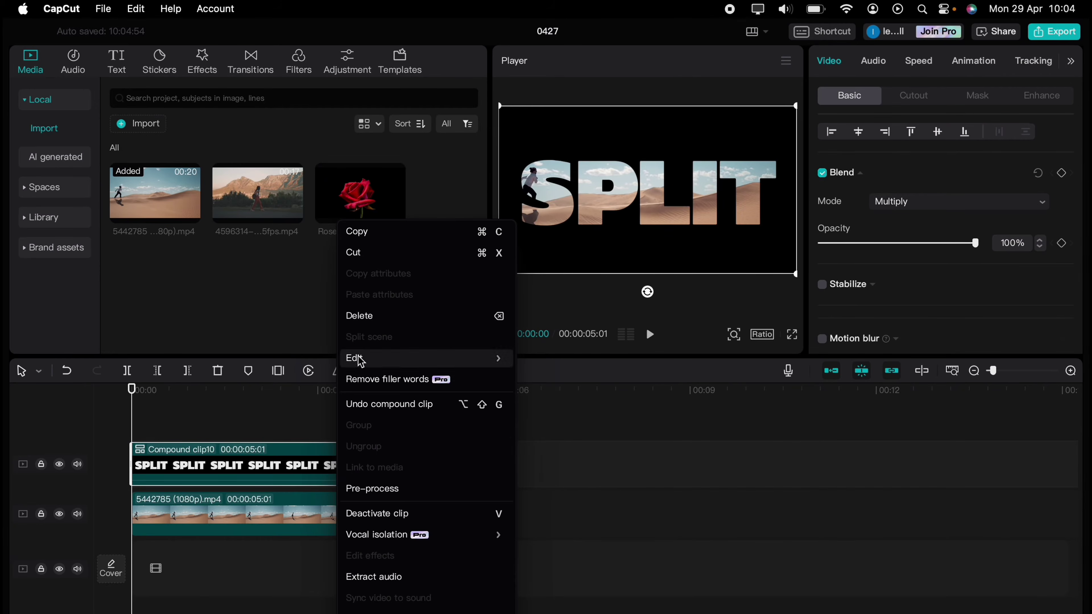
click(368, 236)
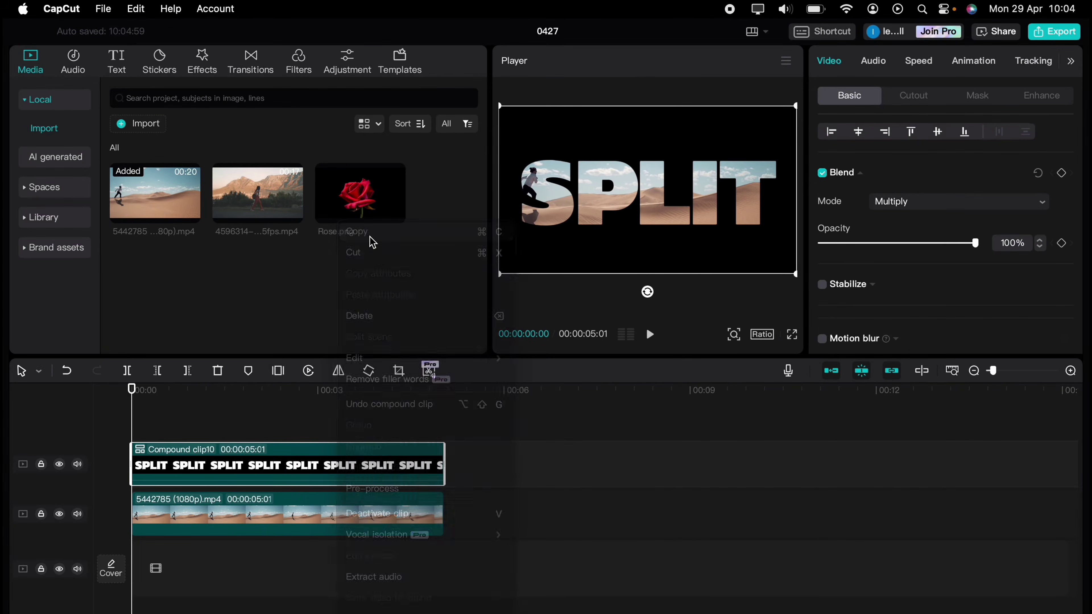
right_click(240, 414)
click(257, 423)
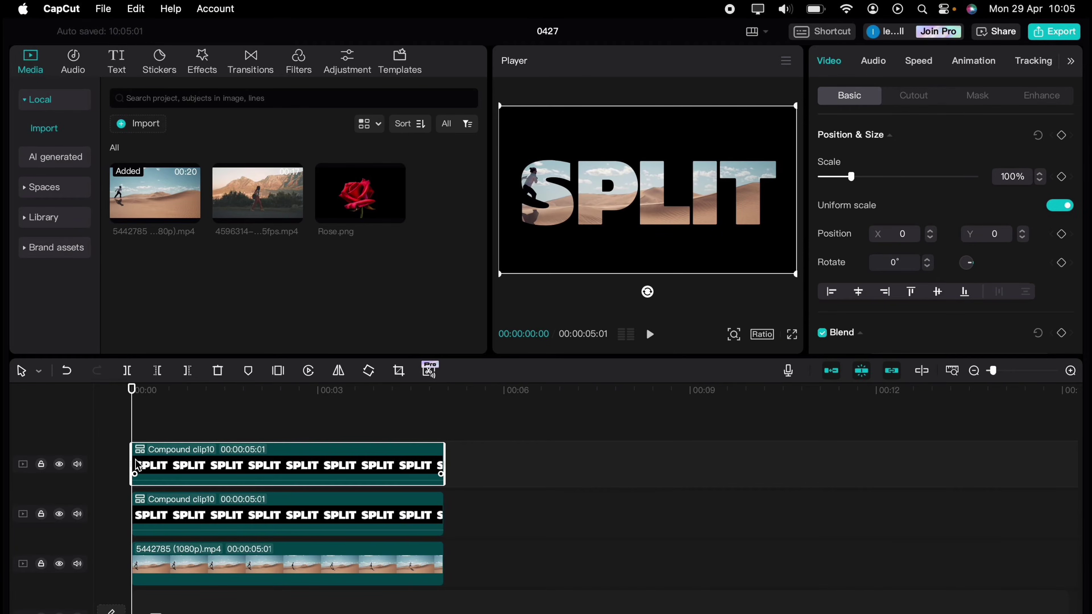
Hide the upper SPLIT duplicate's track and apply a Horizontal mask to the lower SPLIT compound clip
click(59, 465)
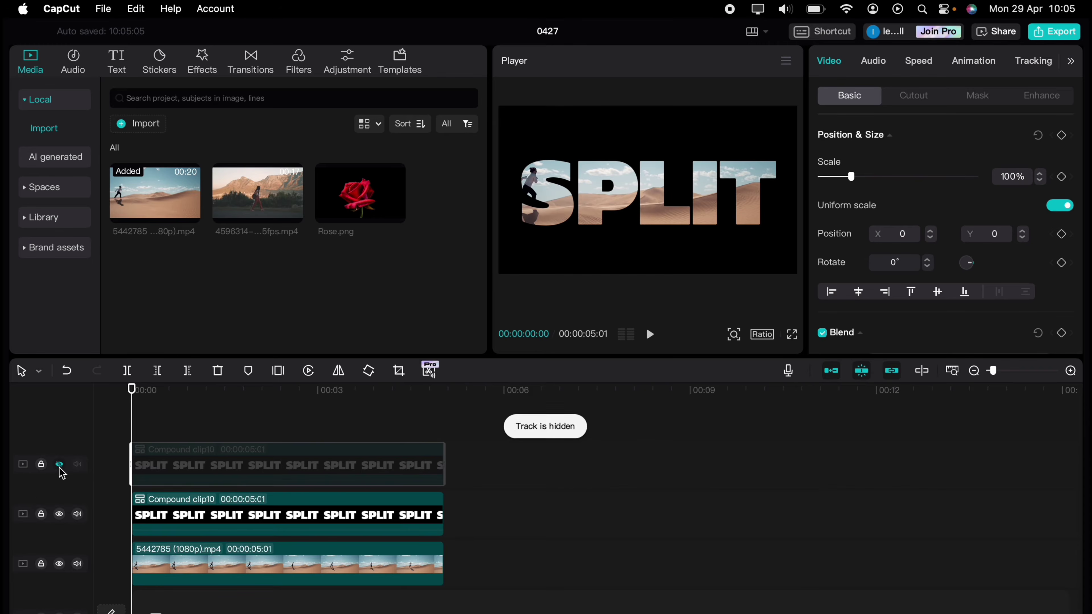
click(155, 506)
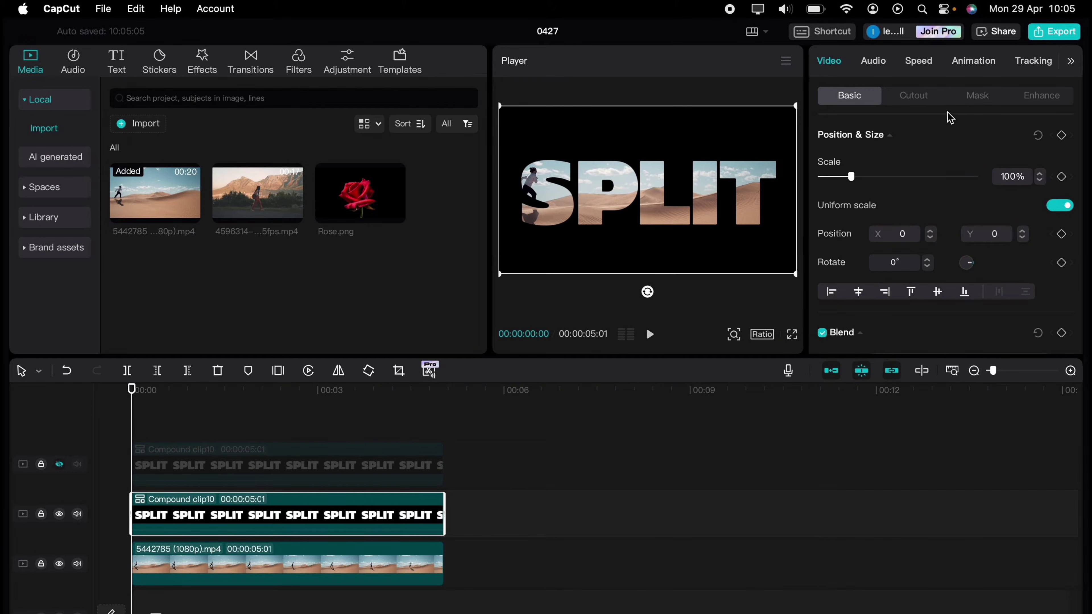
click(974, 100)
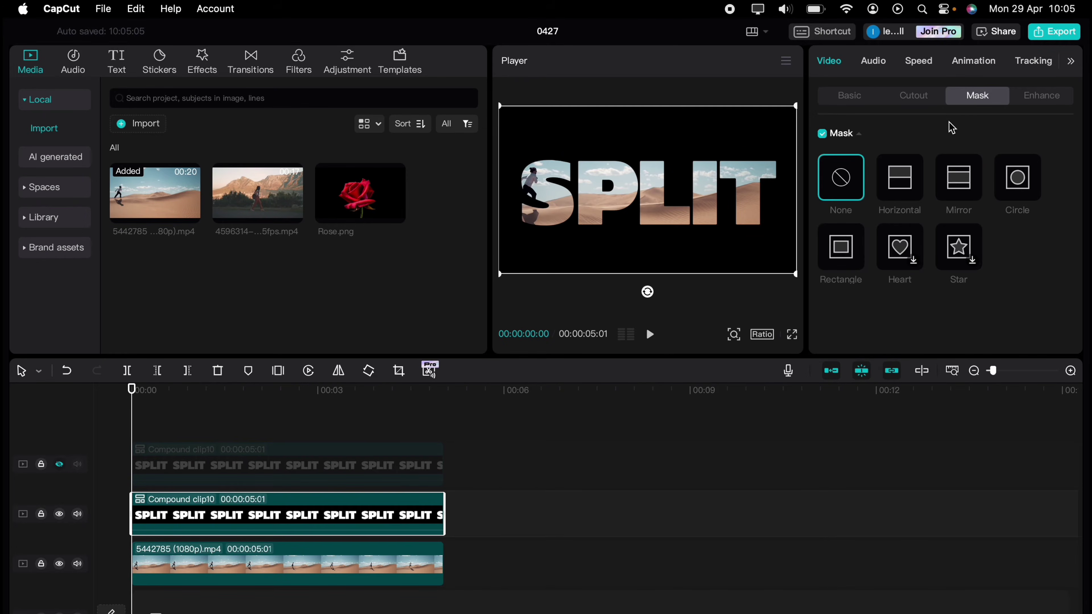
click(900, 178)
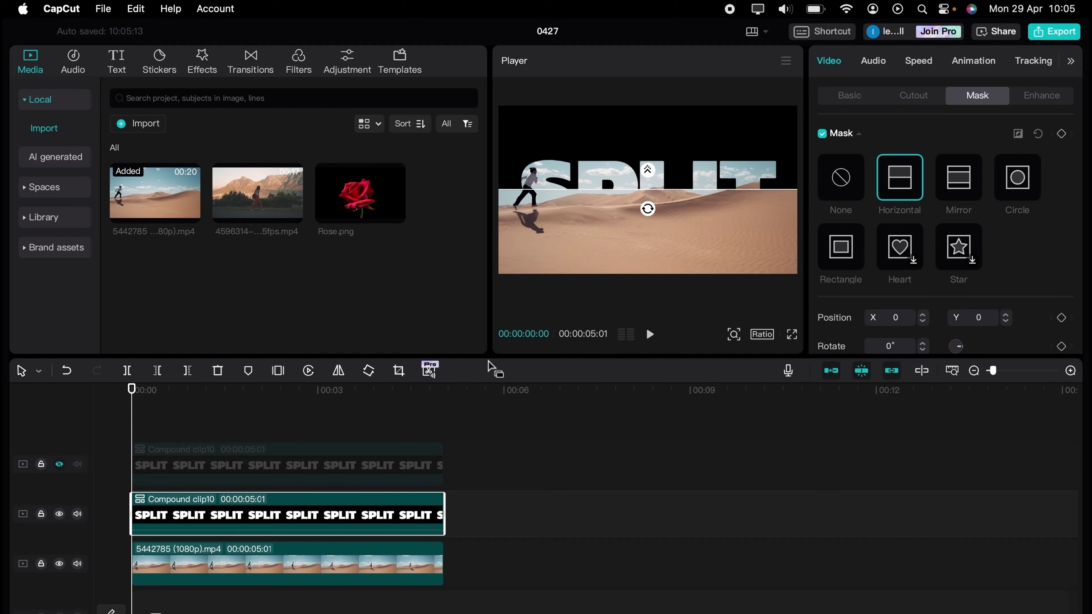
Keyframe the lower clip's mask at 00:00:01:08, and at 00:00:03:10 move its line up to the frame's top edge, about Y 538
drag(131, 429, 210, 427)
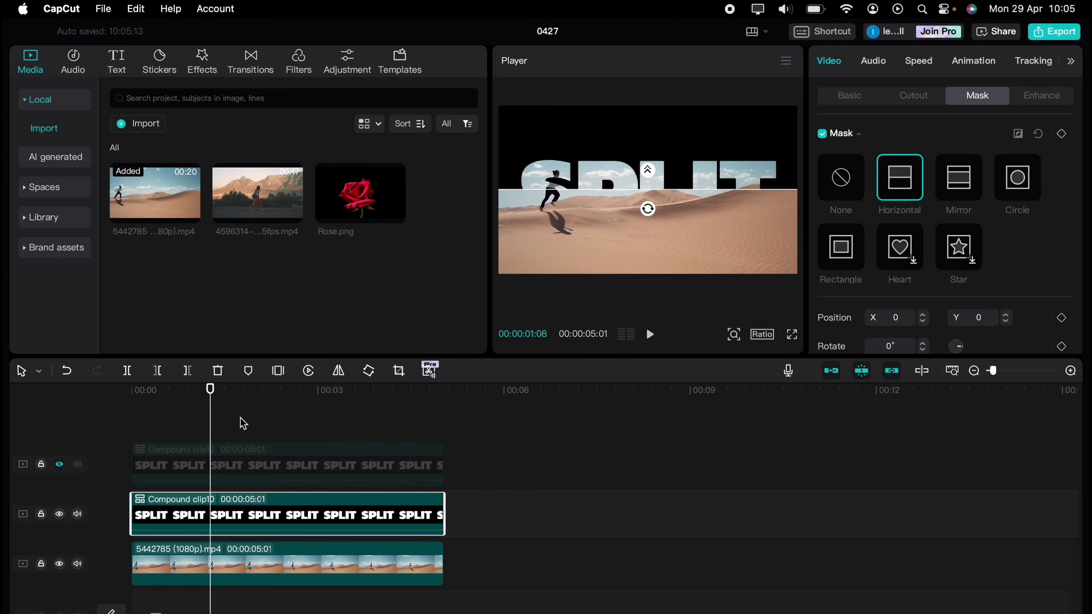
click(1063, 134)
drag(212, 424, 338, 431)
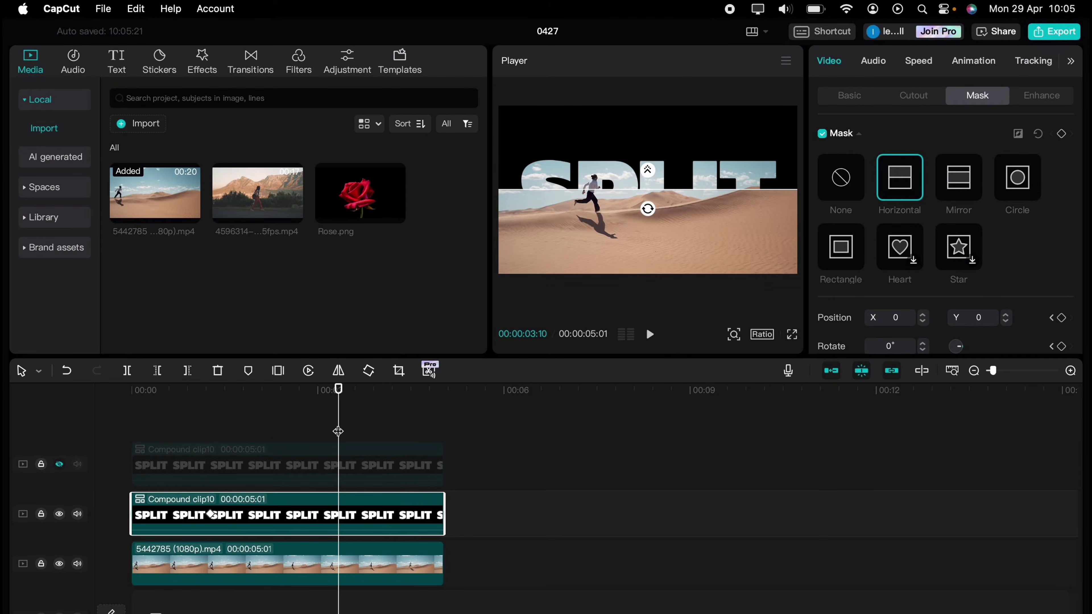
drag(628, 192, 629, 110)
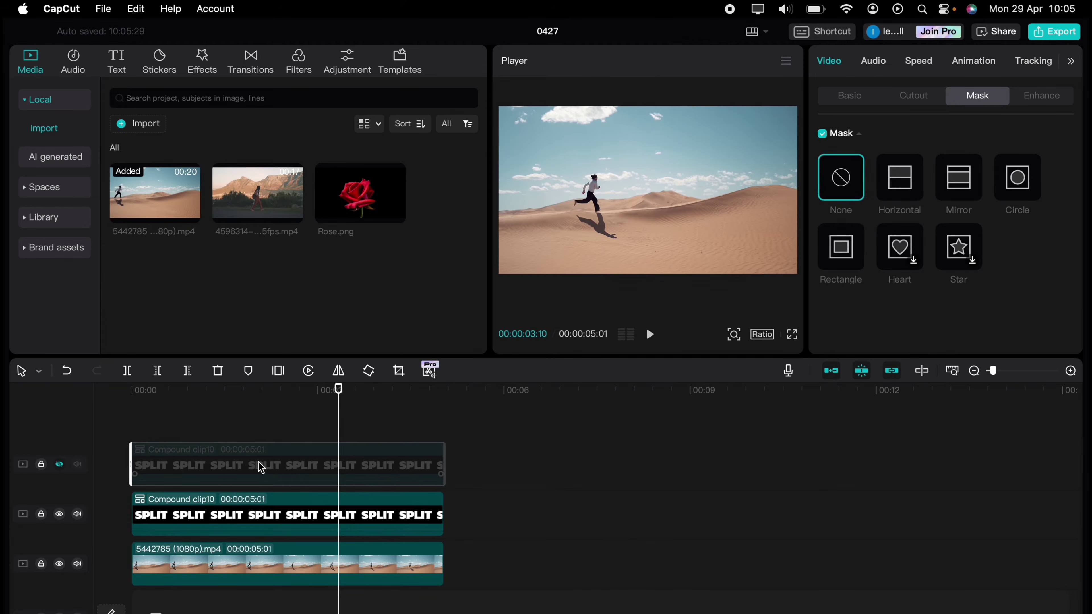
Play the timeline from the start to check the lower clip's mask animation
click(146, 415)
click(129, 414)
key(space)
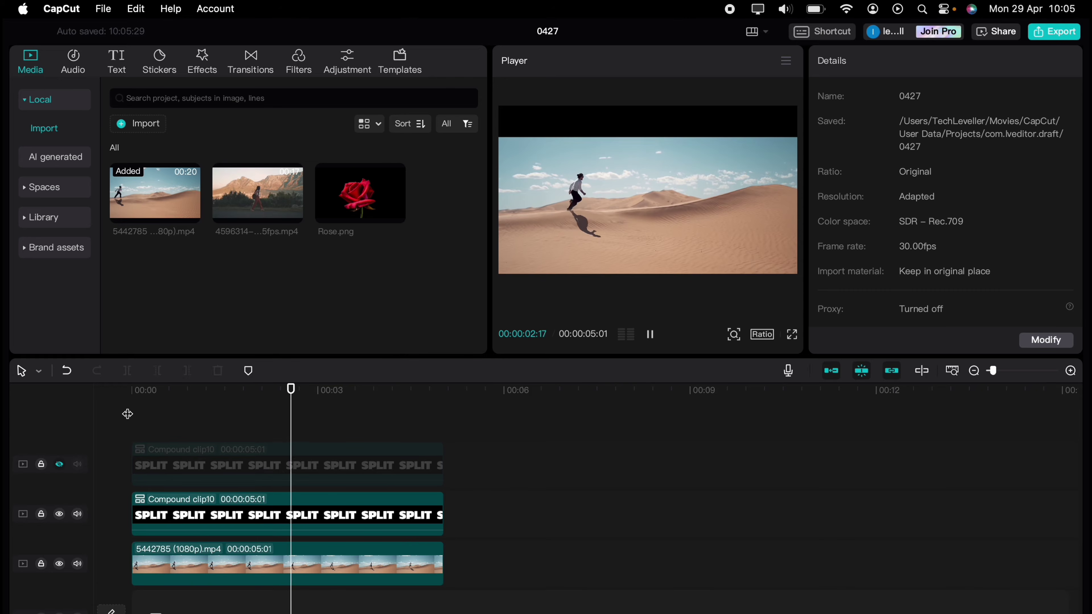
key(space)
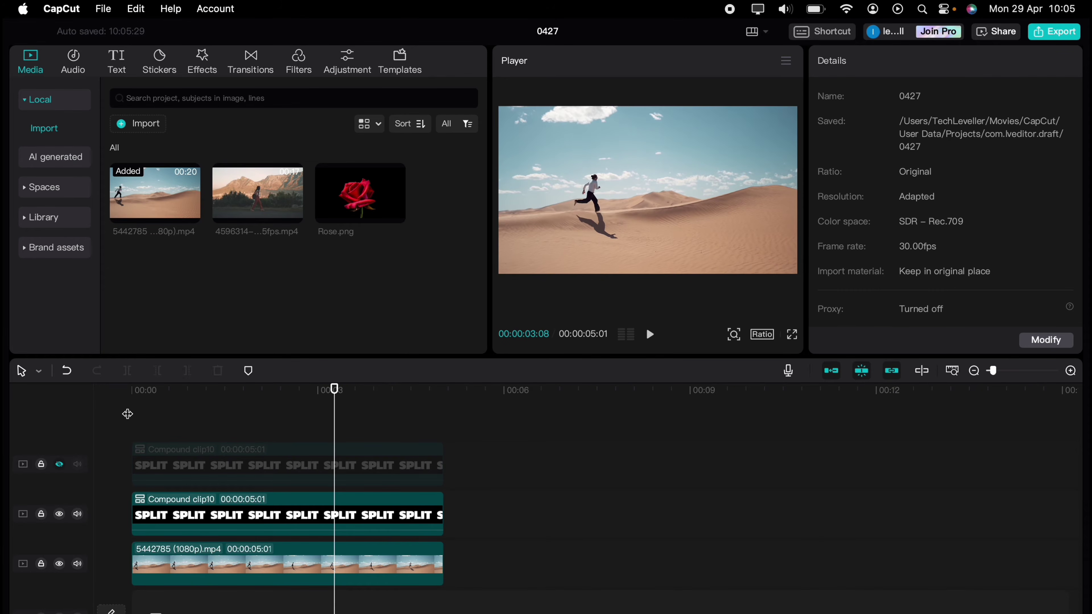
Unhide the upper SPLIT track and place the playhead on the lower clip's first mask keyframe at 00:00:01:08
click(134, 453)
click(59, 465)
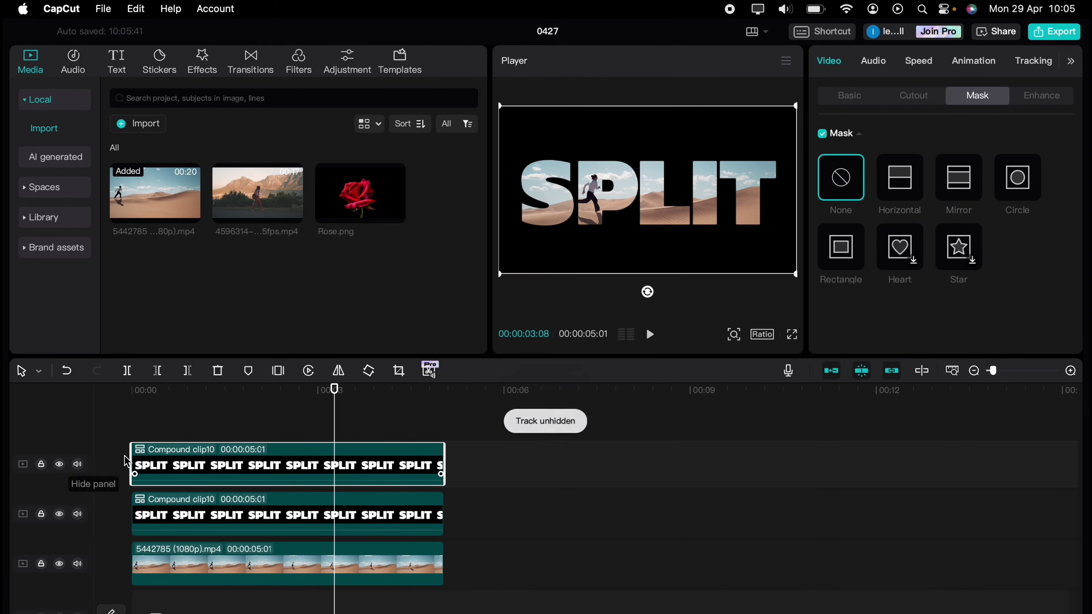
click(201, 495)
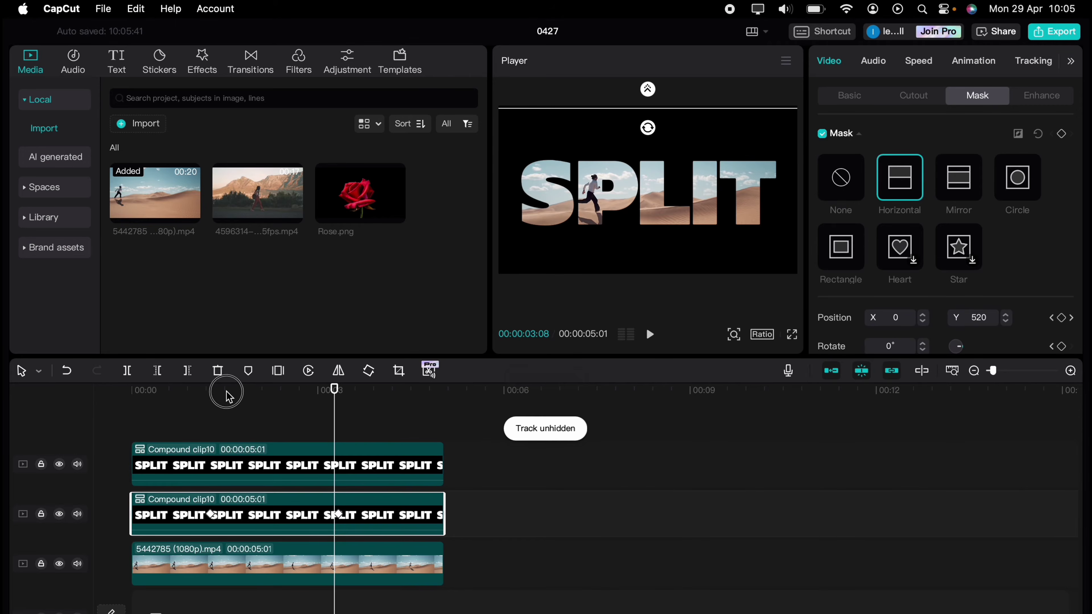
drag(221, 390, 210, 393)
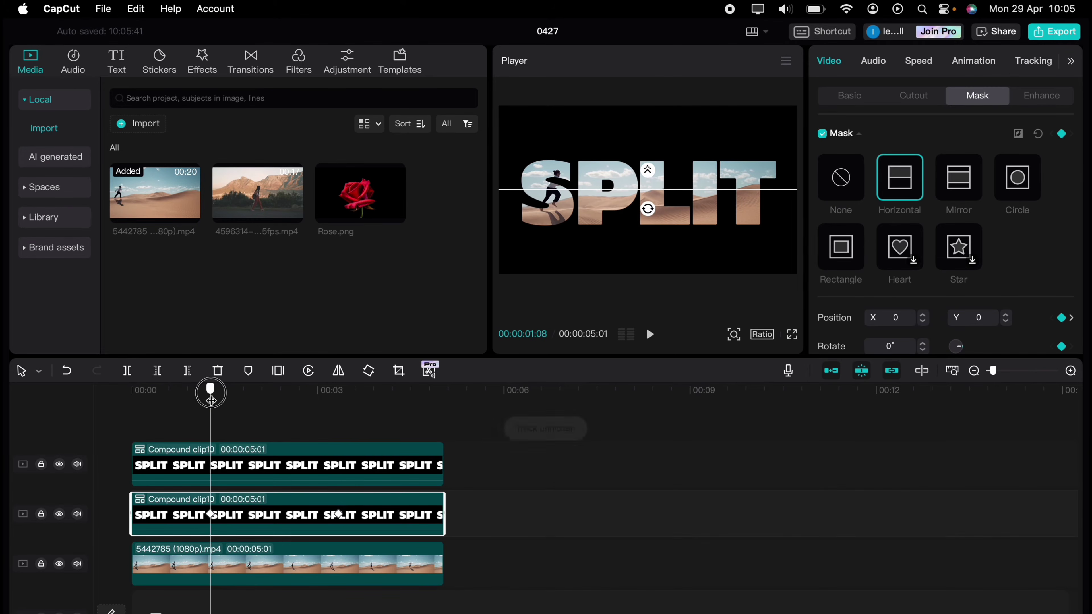
Apply a Horizontal mask rotated to -180° to the upper SPLIT clip and add a mask keyframe at 00:00:01:08
click(219, 469)
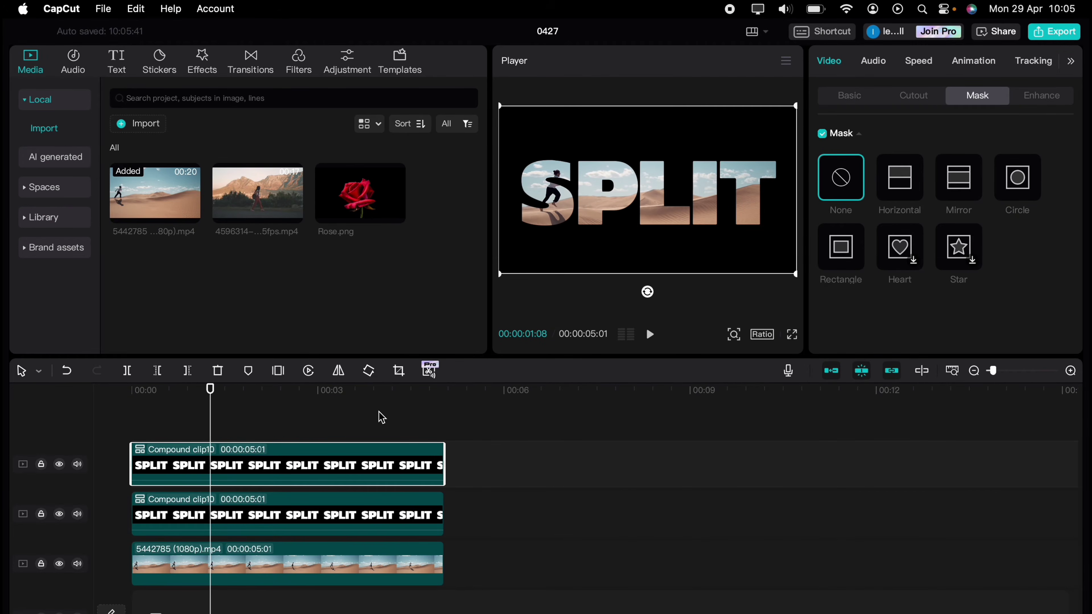
click(895, 181)
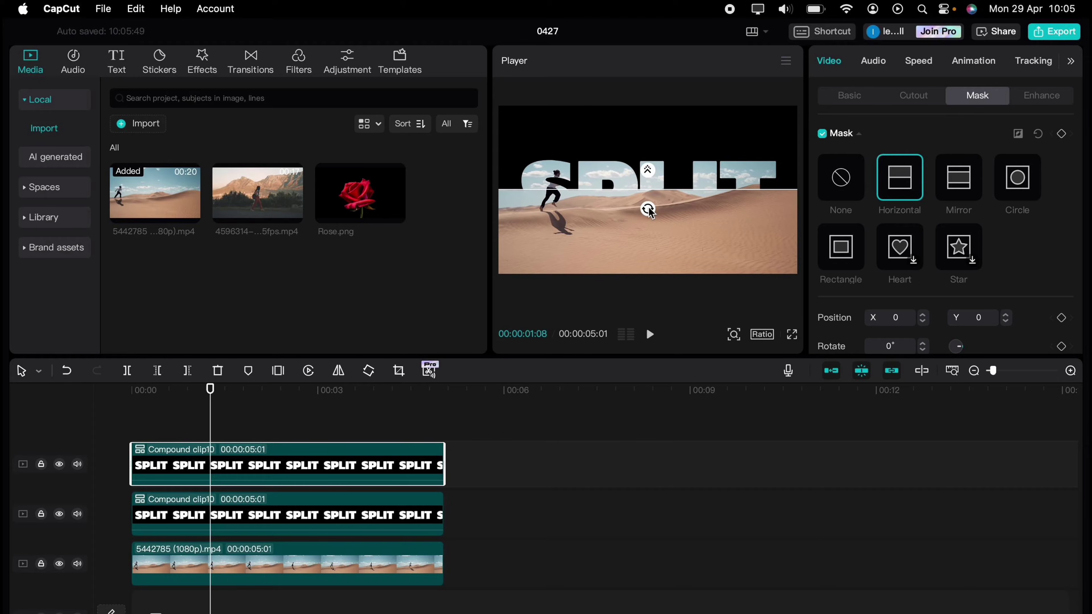
drag(650, 211, 649, 154)
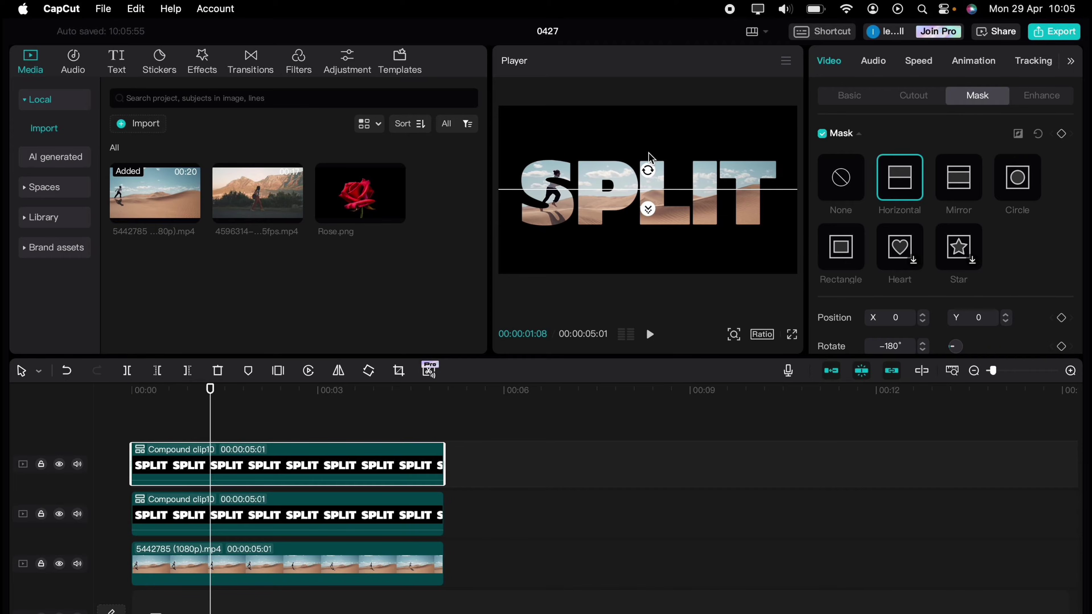
click(1061, 134)
At the lower clip's second keyframe, 00:00:03:10, move the upper clip's mask line down to the frame's bottom edge, about Y -540
click(273, 500)
drag(210, 400, 338, 402)
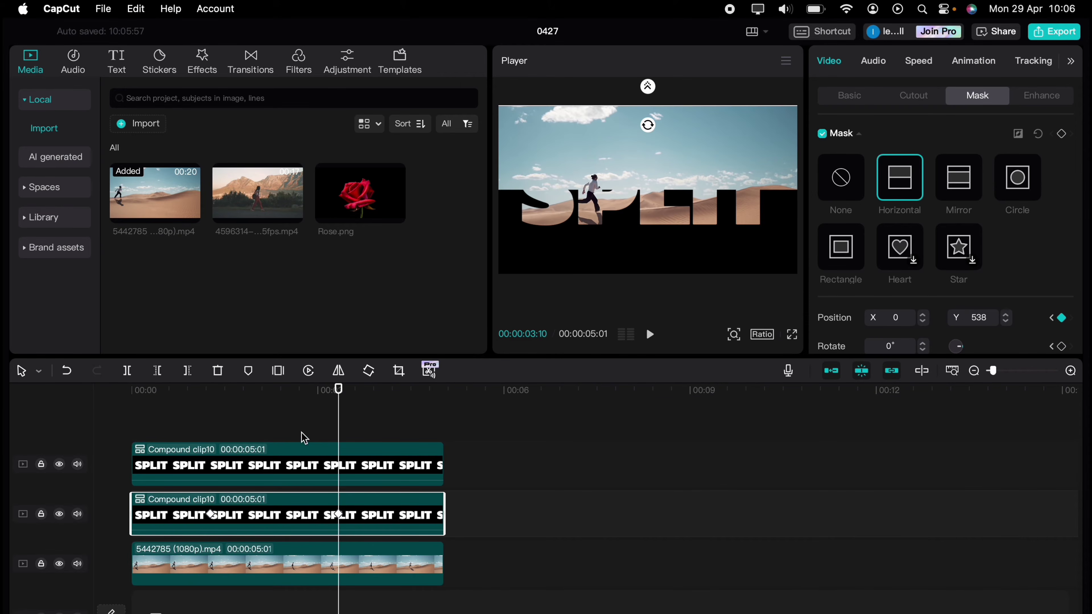
click(287, 462)
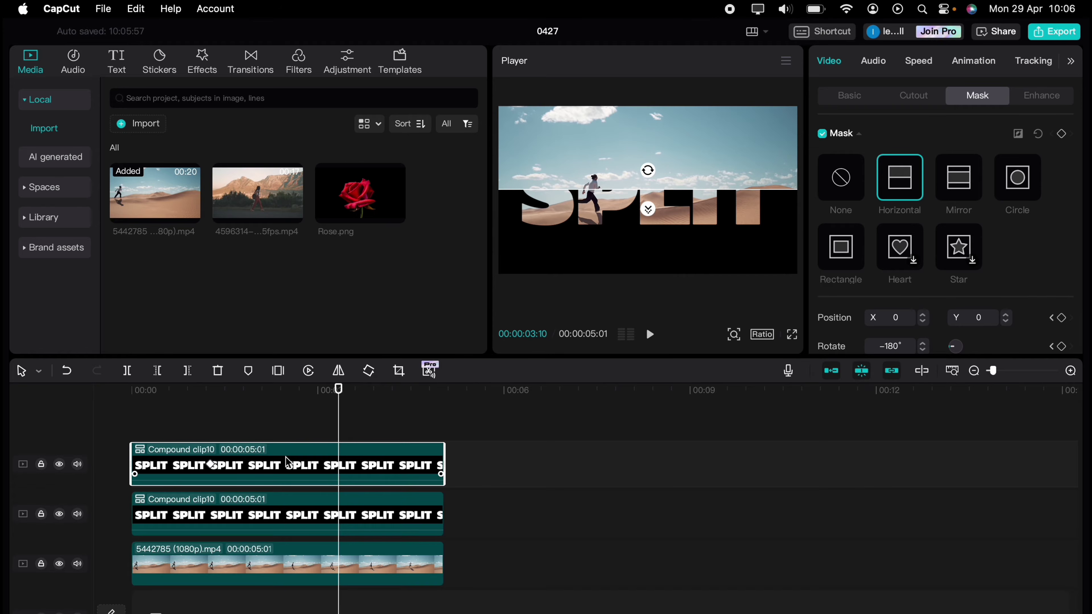
drag(574, 218, 573, 308)
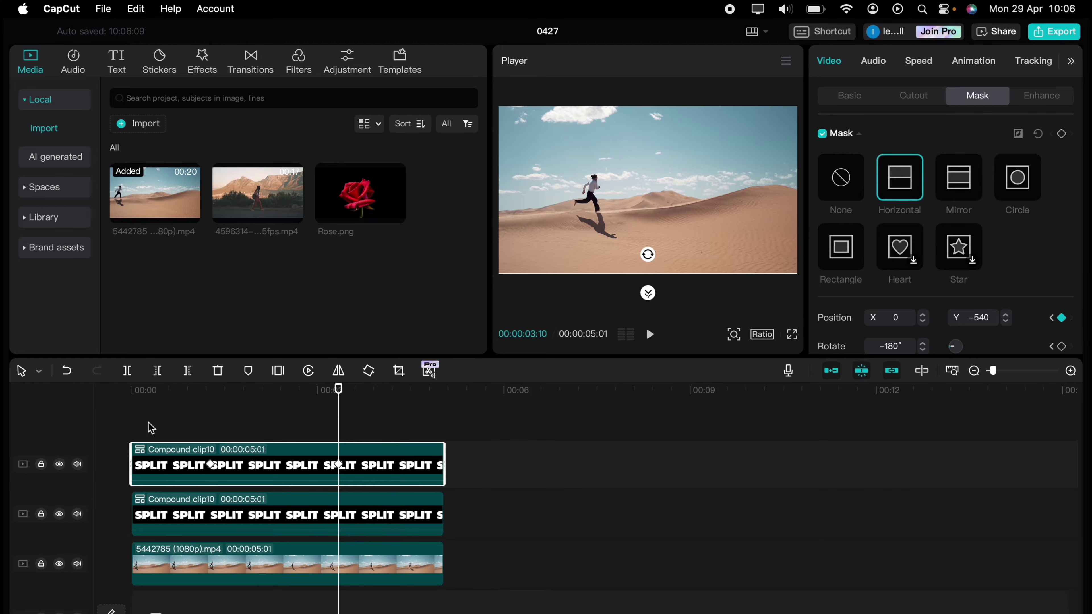
Replay the timeline from the start to review the finished split text effect
click(132, 425)
key(space)
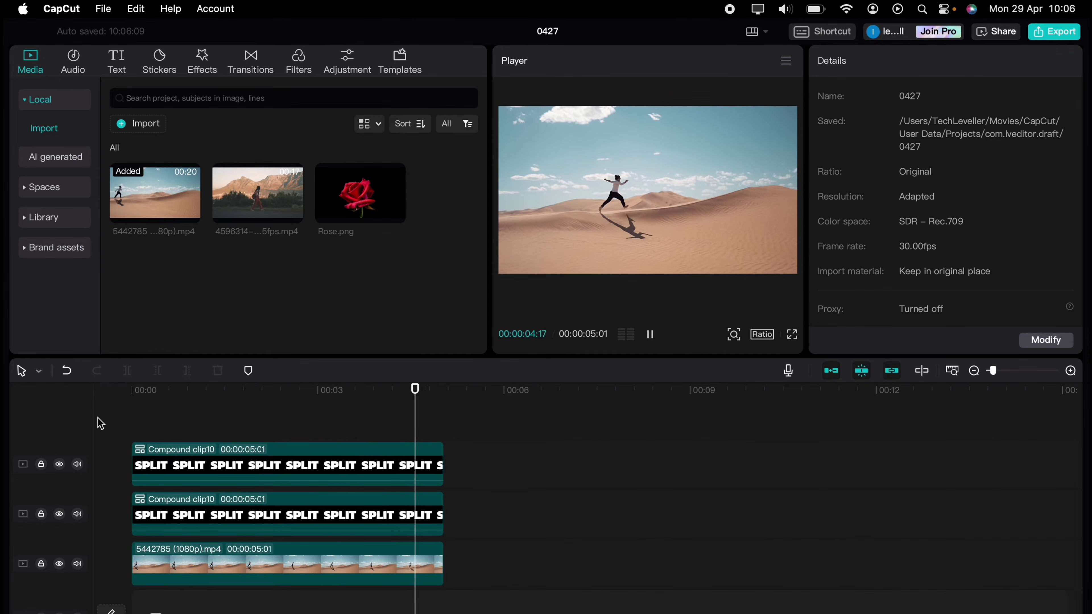
click(155, 407)
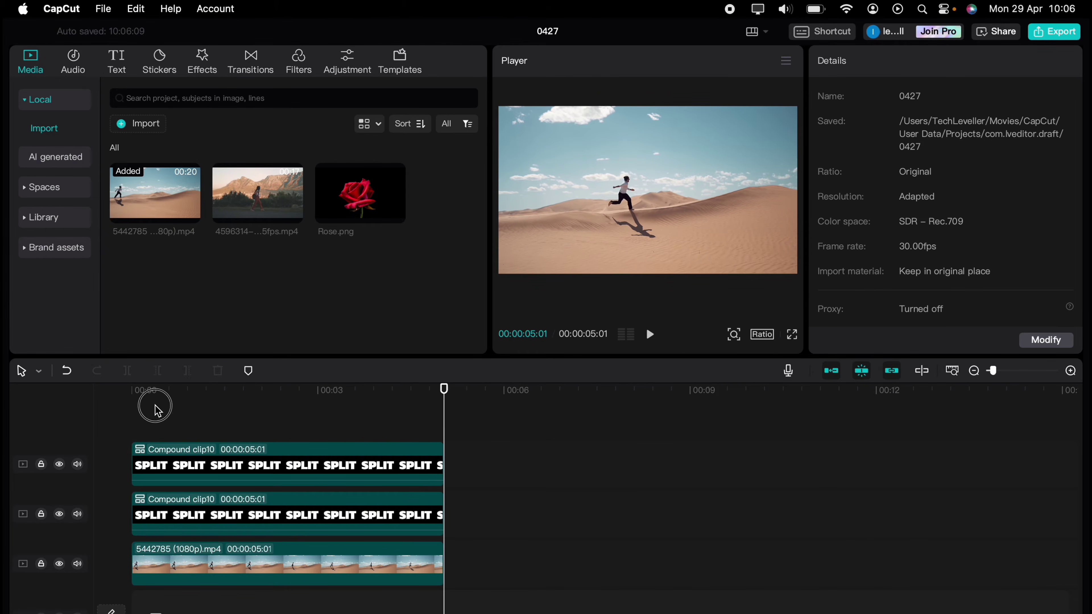
drag(158, 411, 120, 411)
key(space)
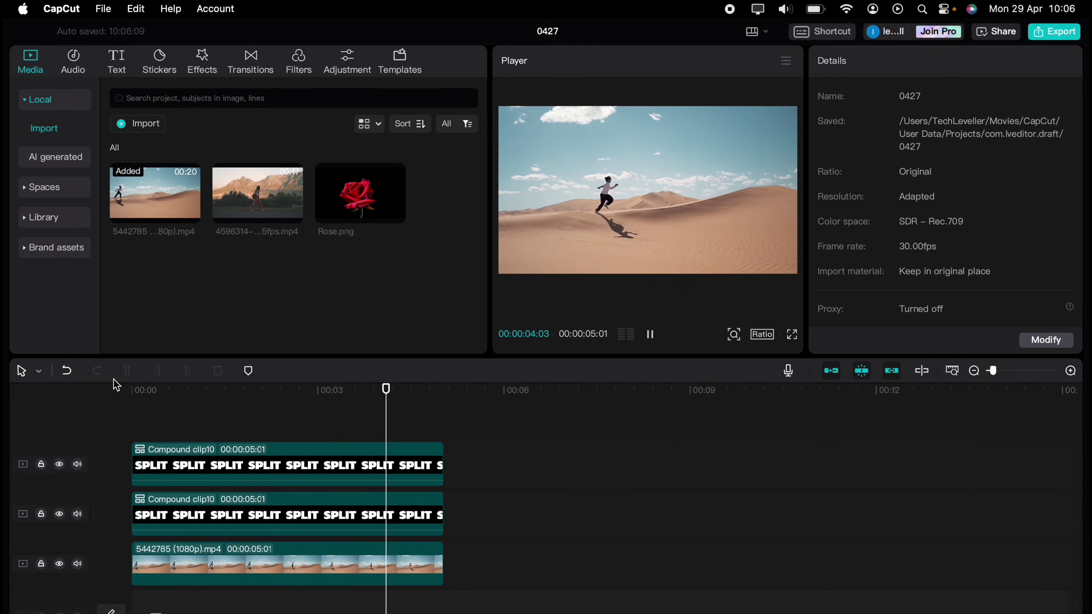
click(131, 409)
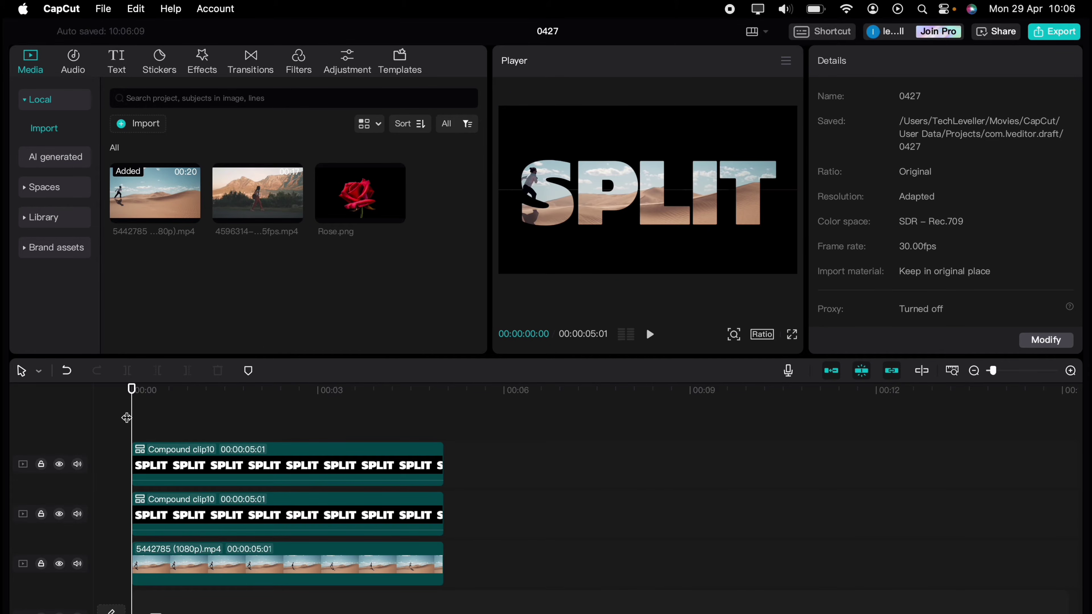
key(space)
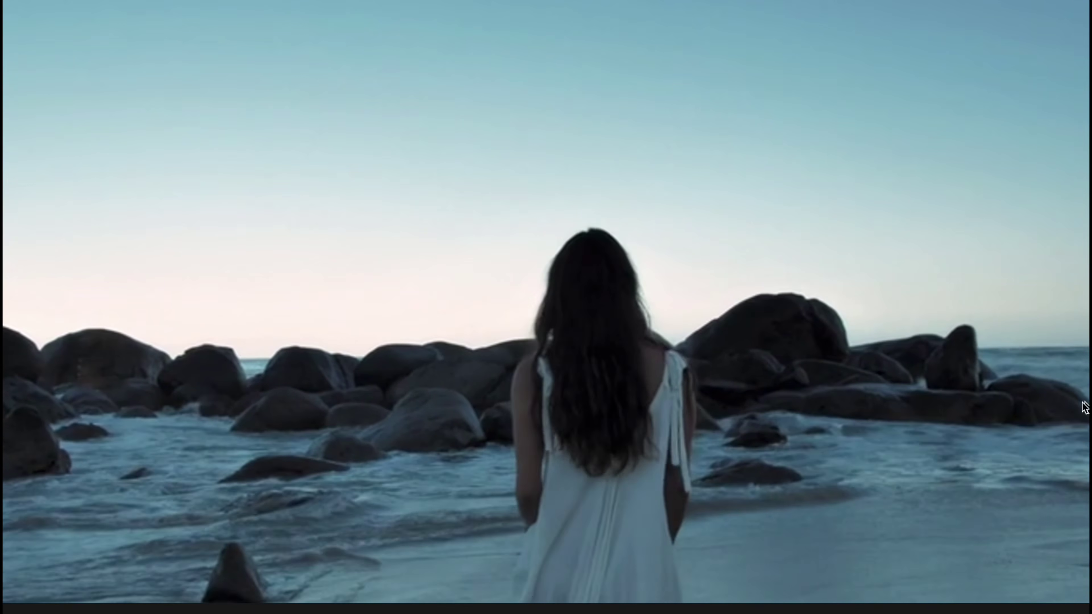
Leave the video preview and add a default text clip reading "JOY" at the start of the empty timeline
key(Escape)
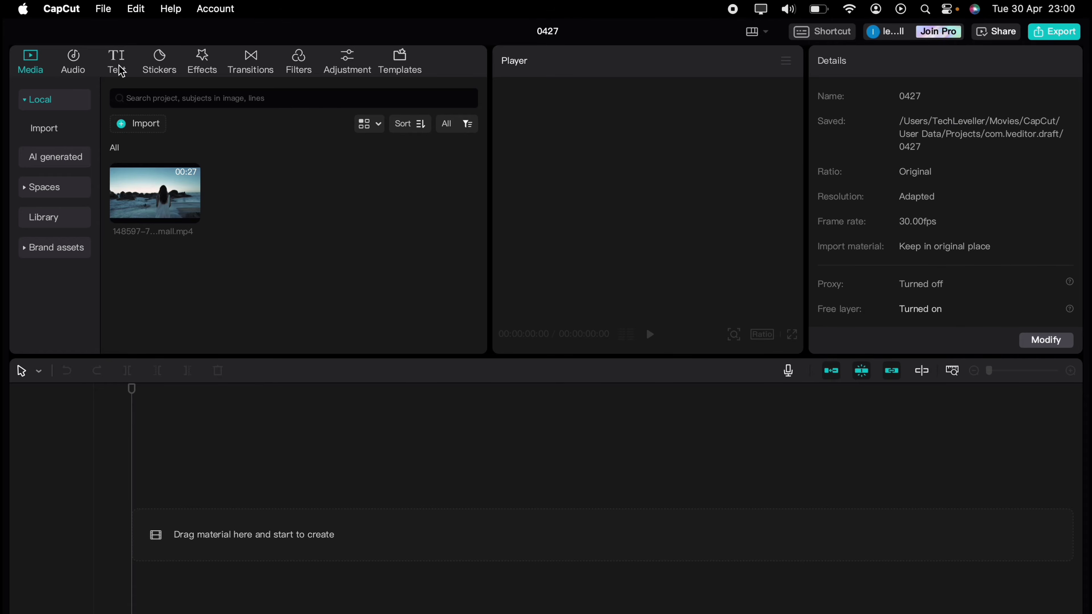
click(117, 64)
drag(156, 165, 156, 526)
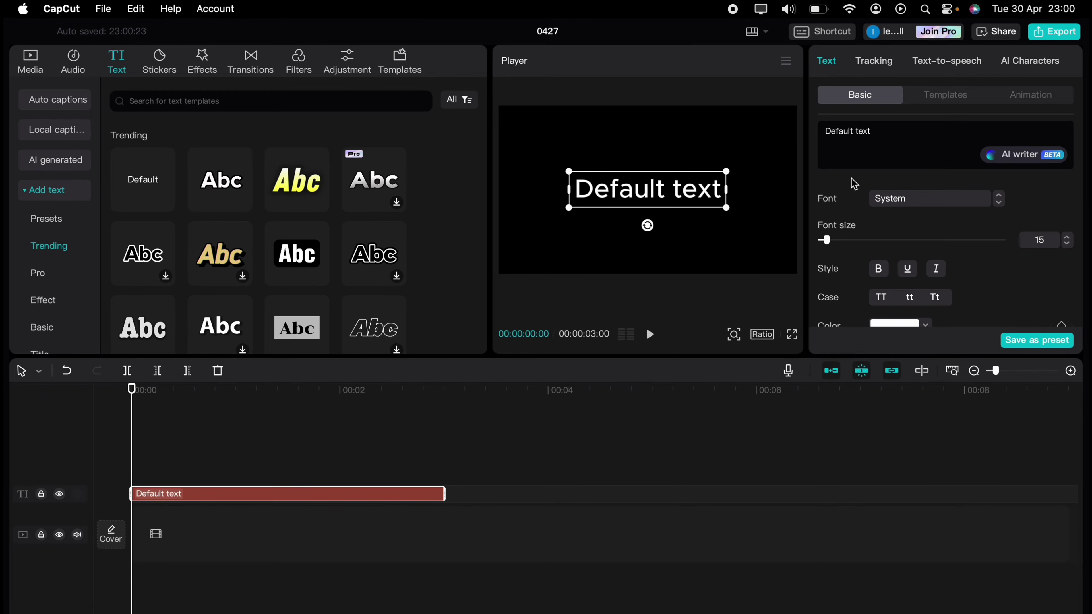
click(894, 132)
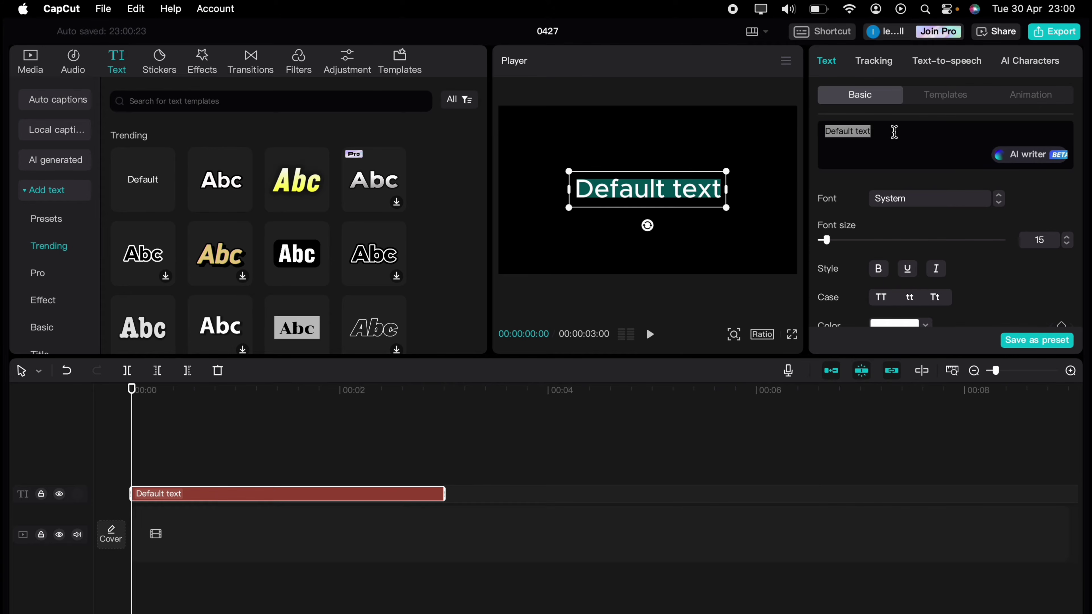
text(JOY)
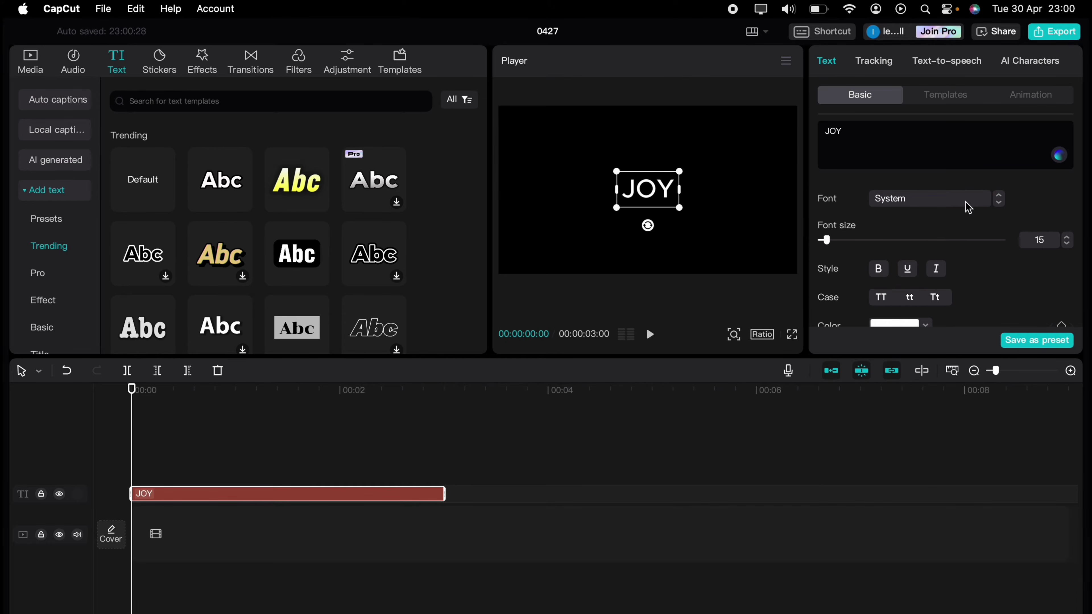
Set the JOY text's font to Kanit-Bold and its font size to 60
click(968, 207)
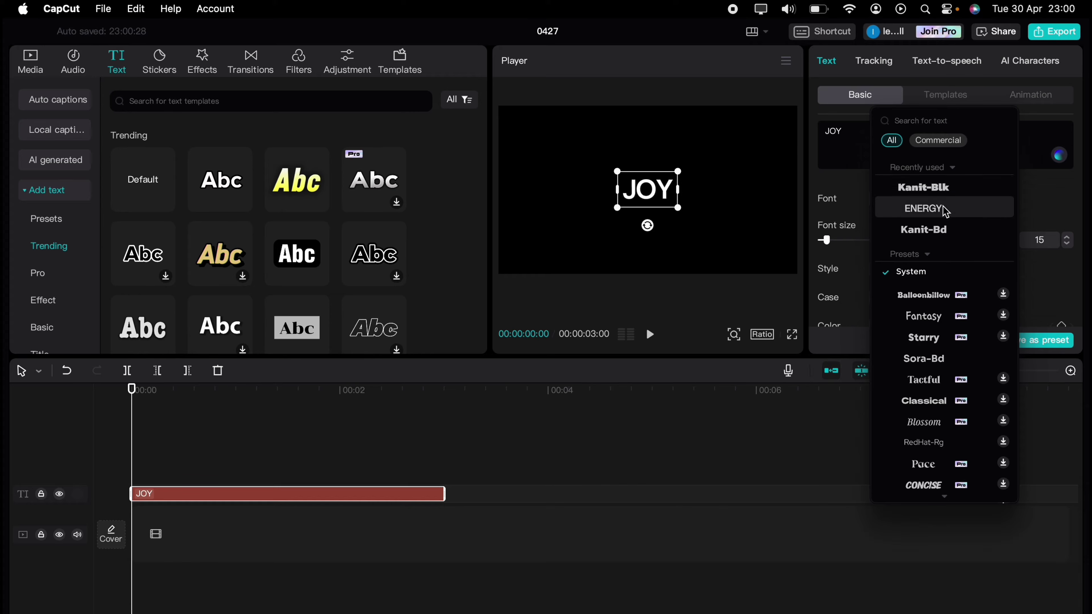
click(939, 235)
drag(1066, 238, 1067, 237)
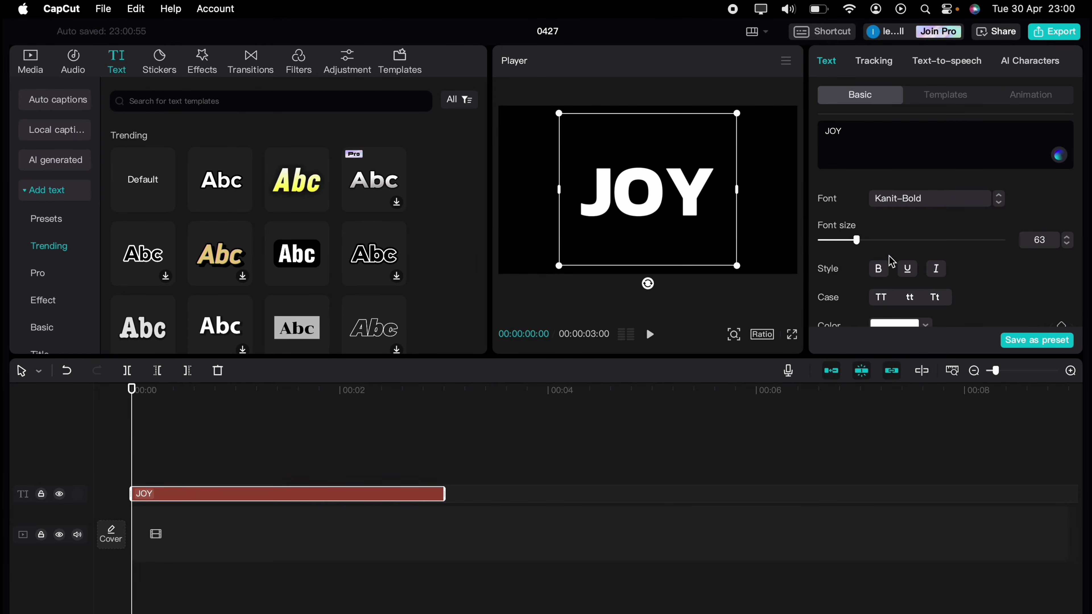
drag(868, 240, 854, 241)
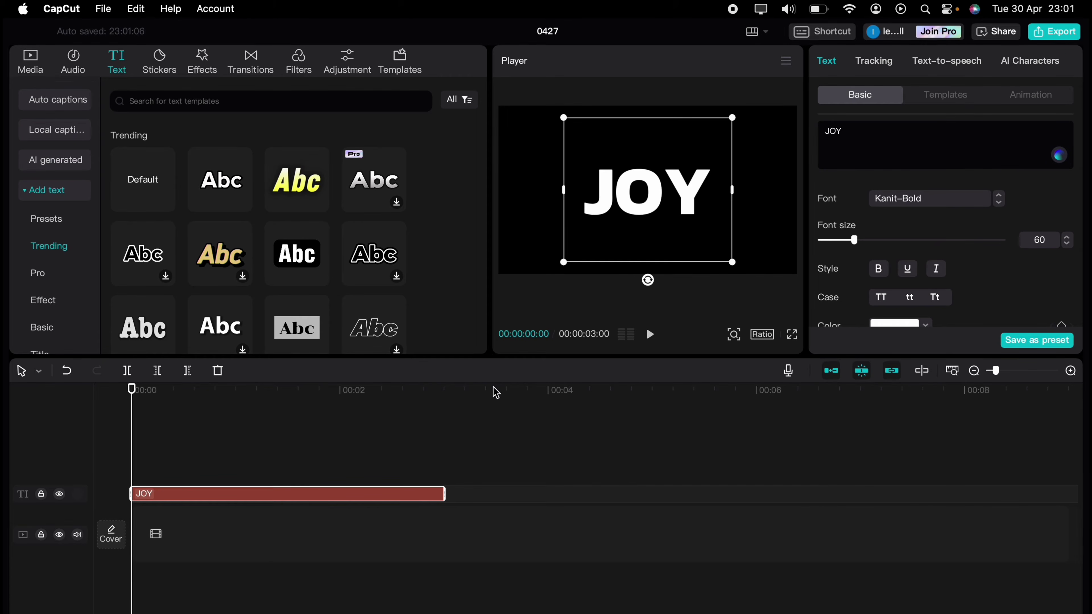
Add a Position & Size keyframe to the JOY text at the start of its clip
scroll(997, 267, down, 10)
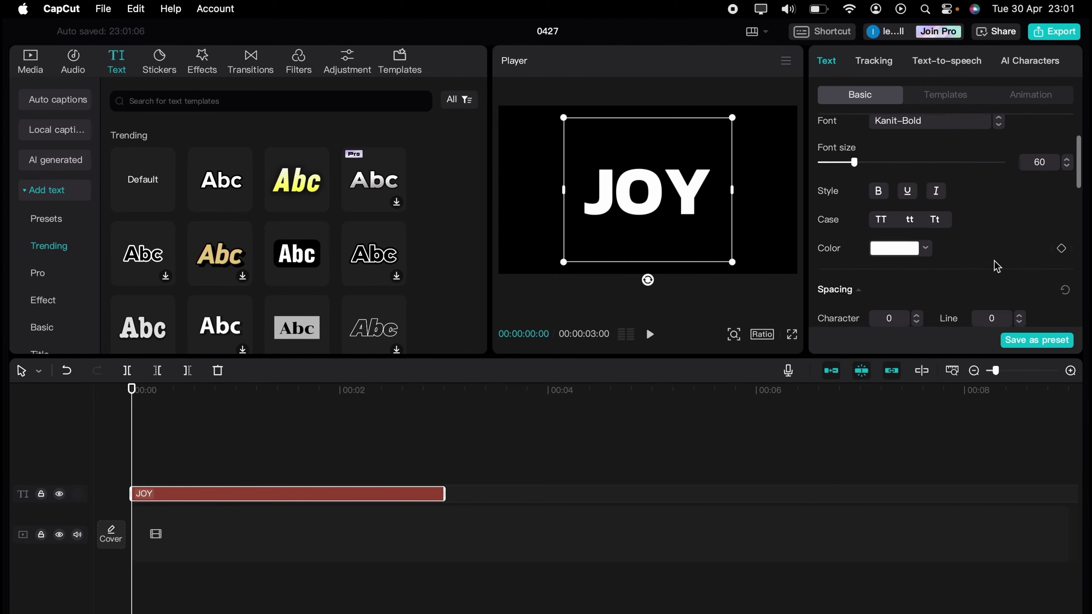
scroll(997, 267, down, 5)
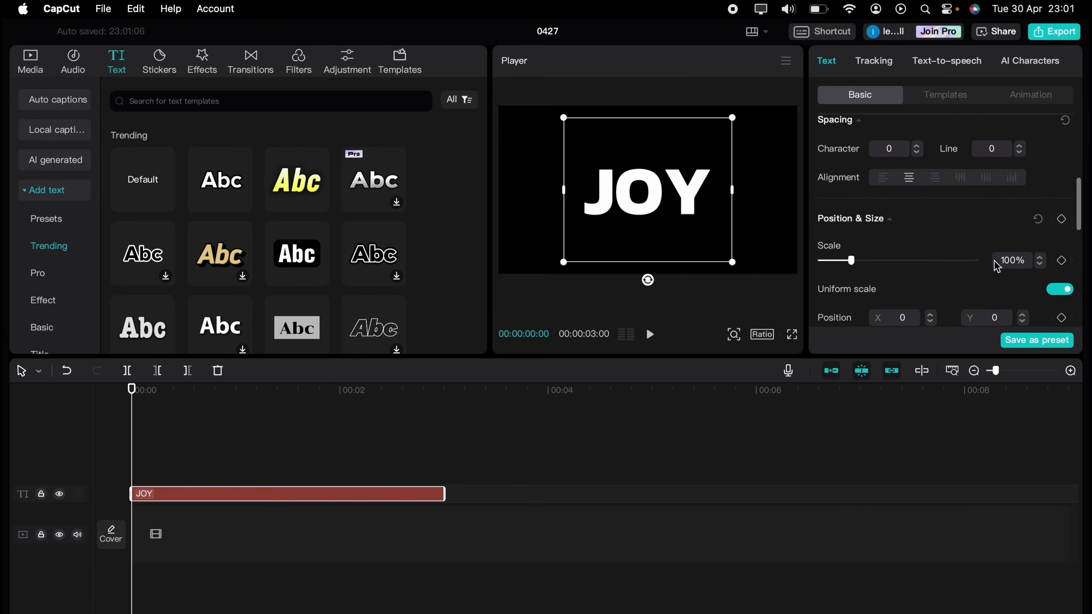
click(1062, 213)
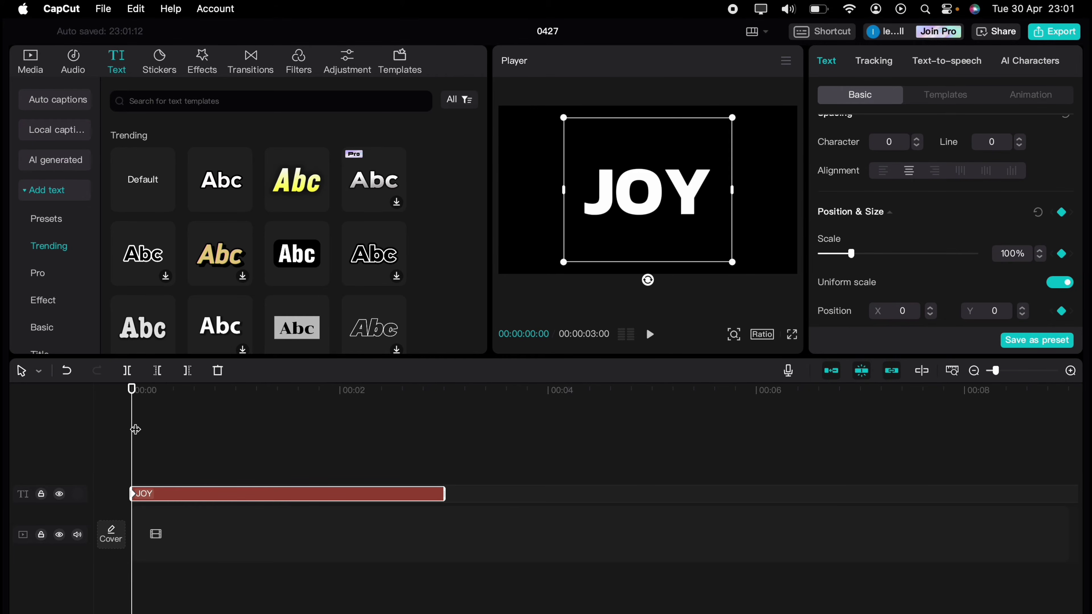
Set the JOY text's scale to 500% at the end of its clip, 00:00:03:00
drag(135, 429, 445, 419)
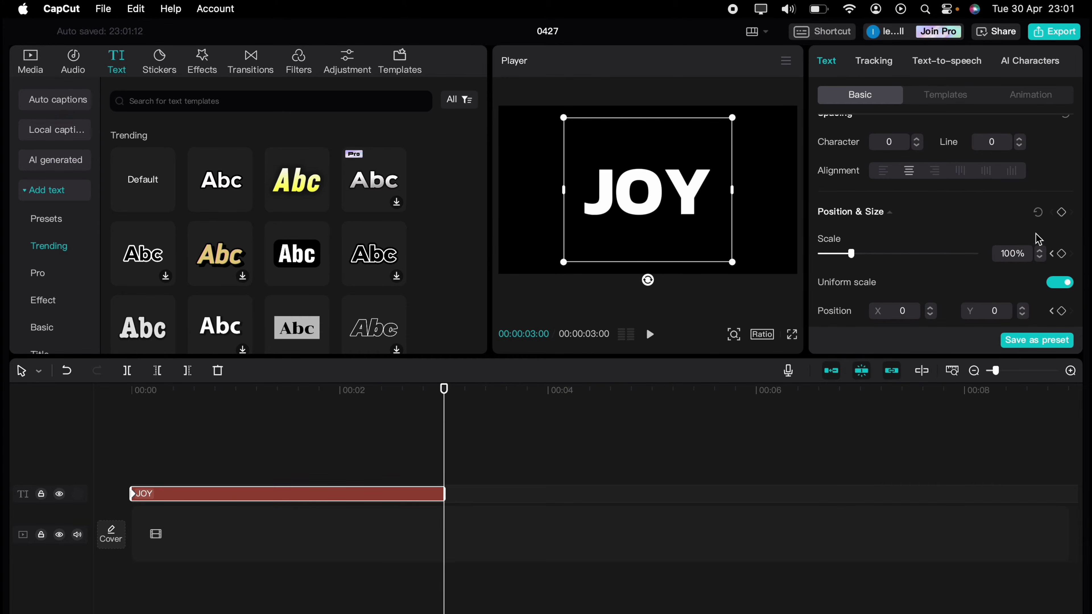
click(997, 257)
text(5)
key(Return)
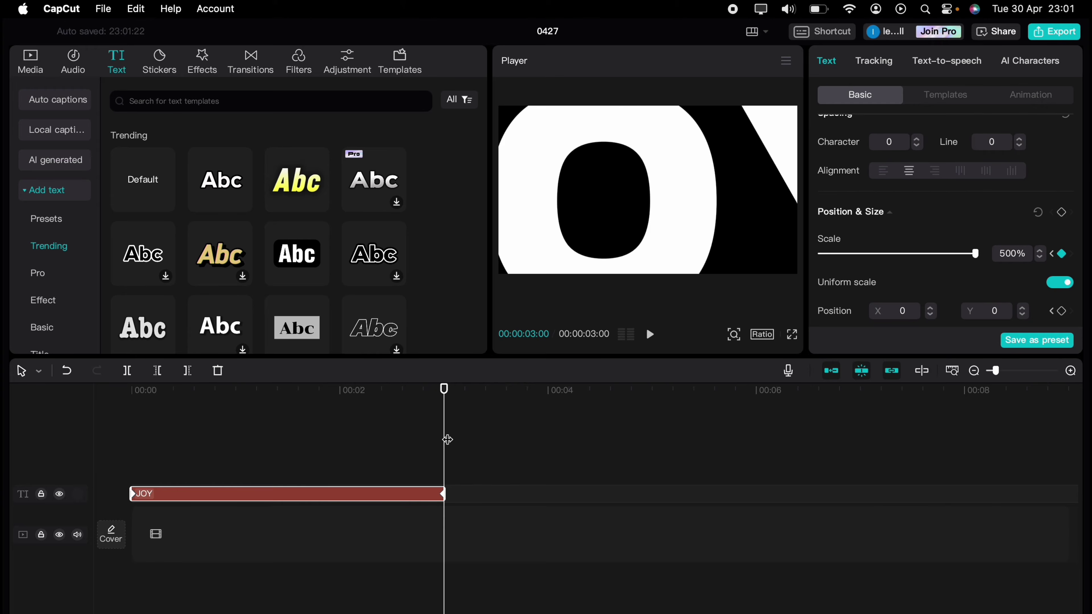
Play the JOY zoom from the start and export it as a 4K HEVC mov titled 0427 at 30fps
drag(447, 439, 116, 455)
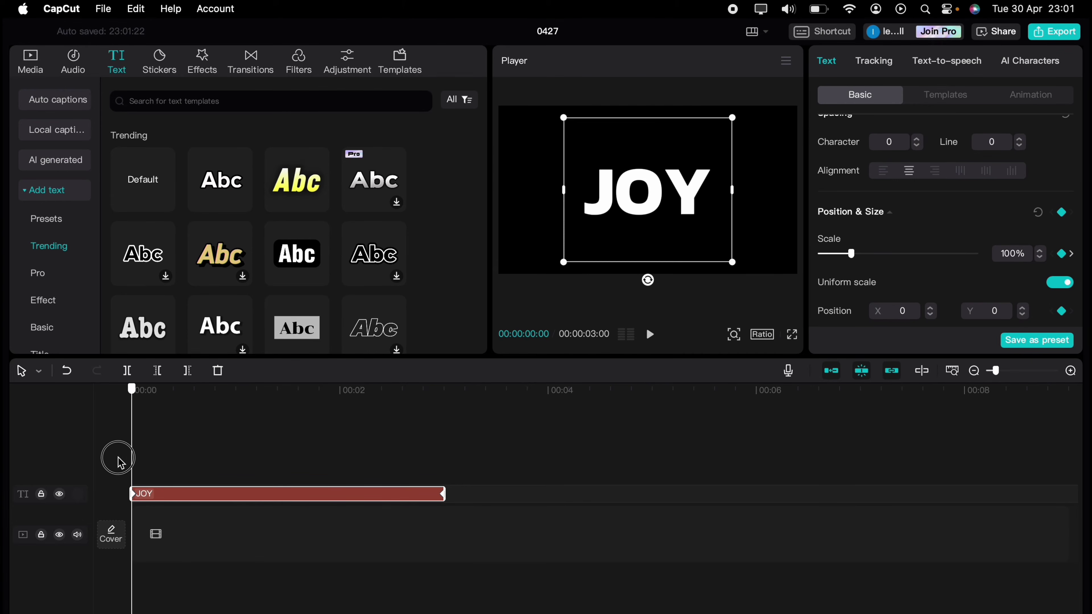
key(space)
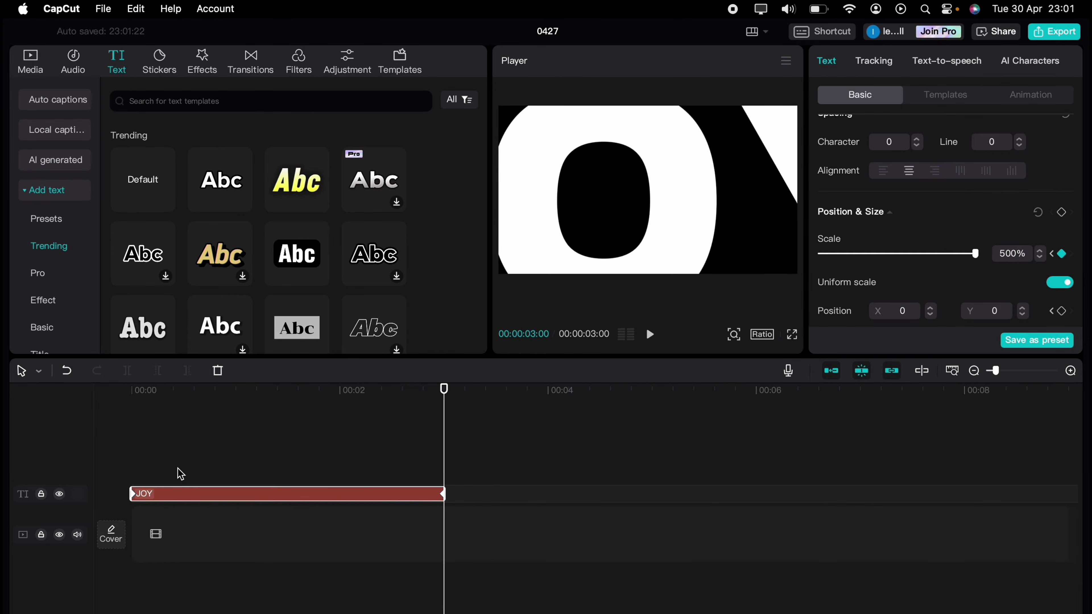
click(1041, 30)
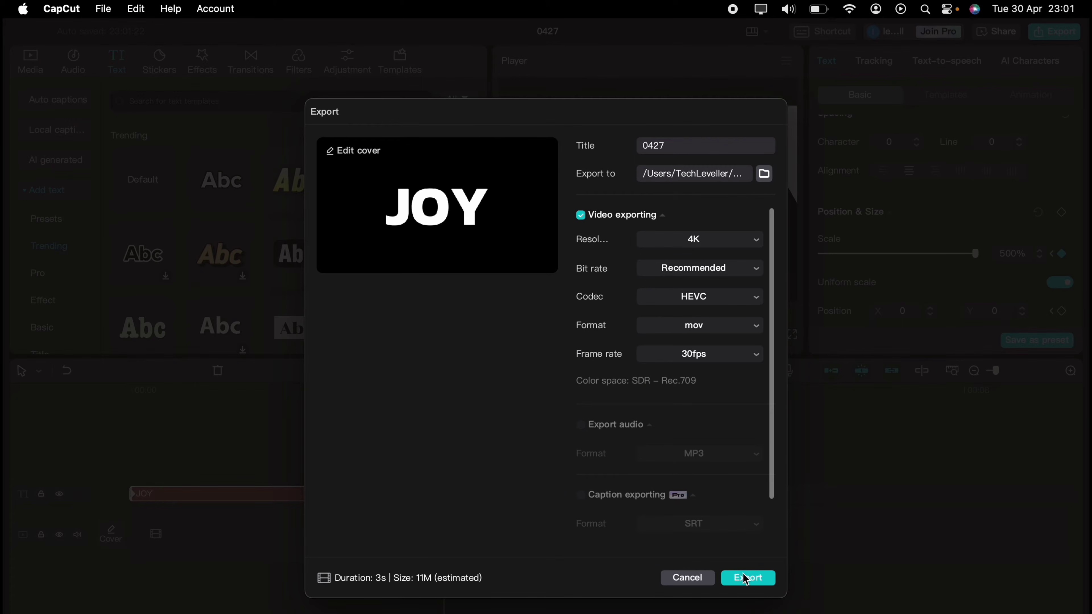
click(747, 577)
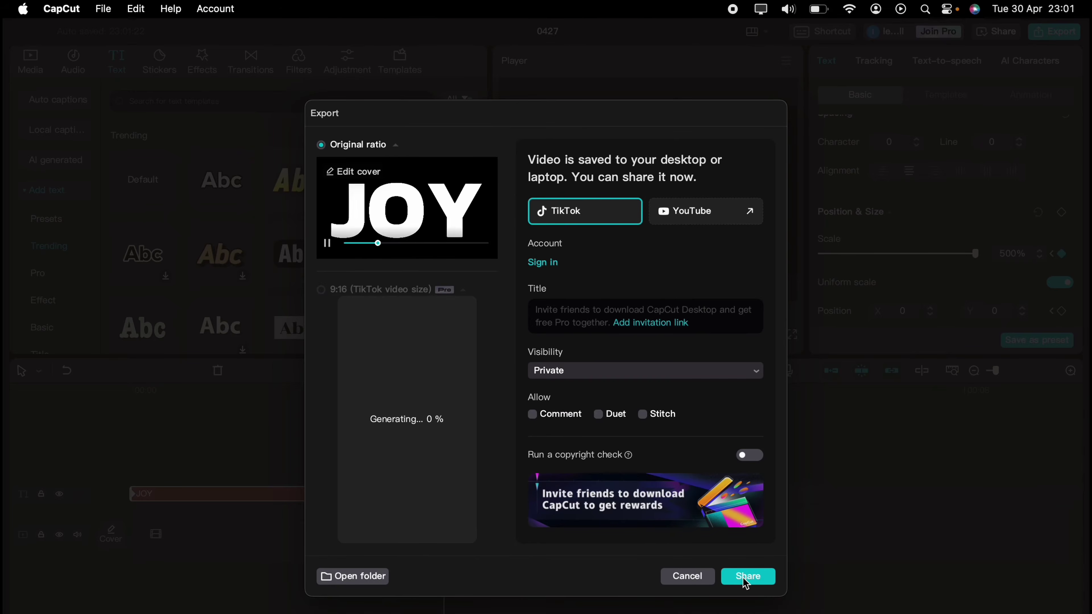
click(686, 577)
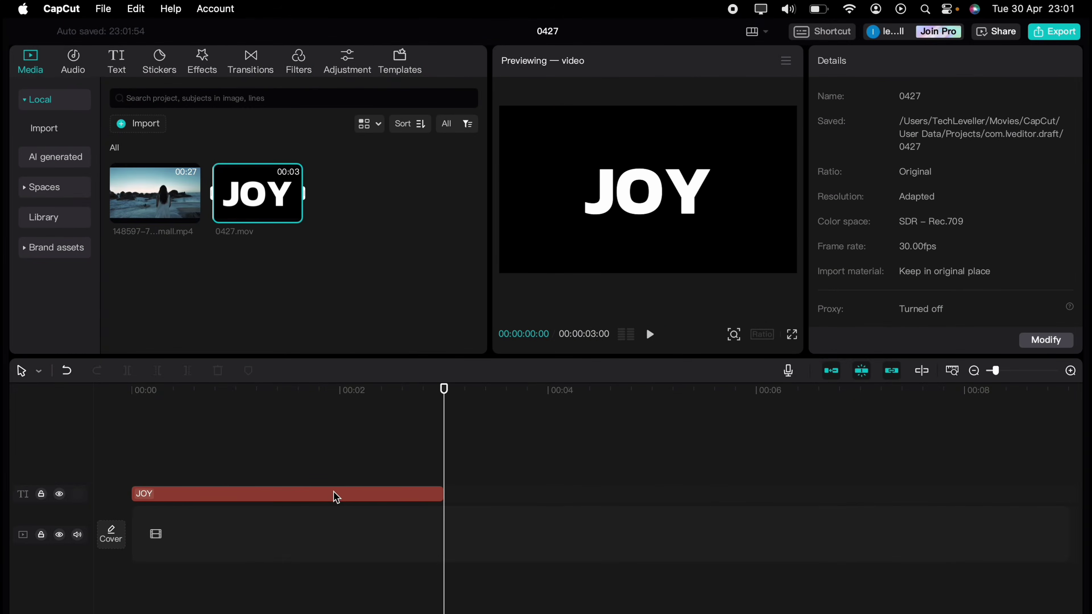
Delete the JOY text clip and place the exported 0427.mov at the start of the timeline
click(338, 493)
key(Delete)
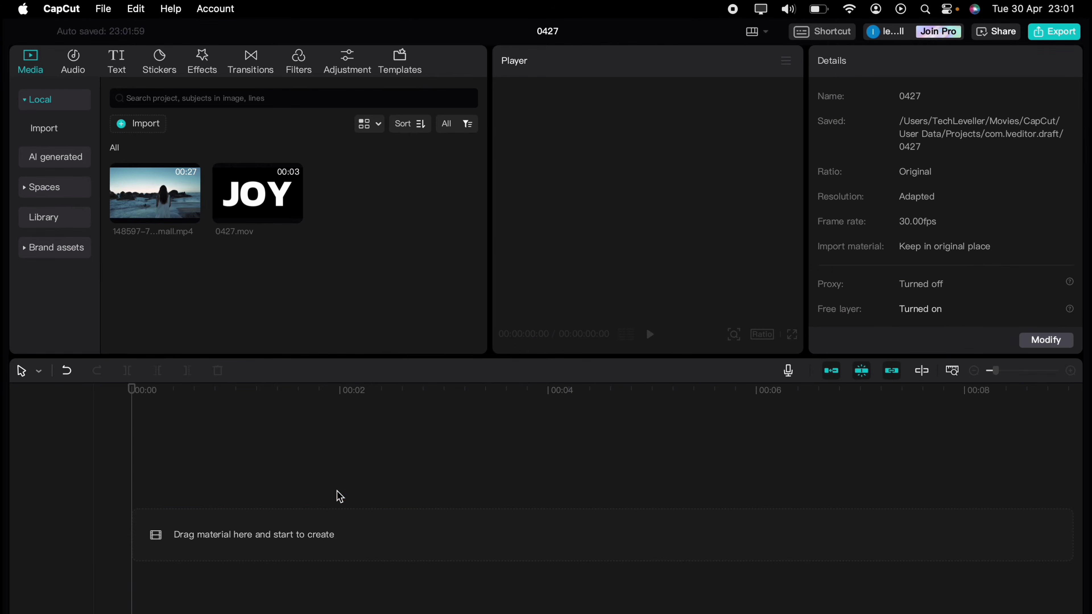
drag(253, 226, 151, 500)
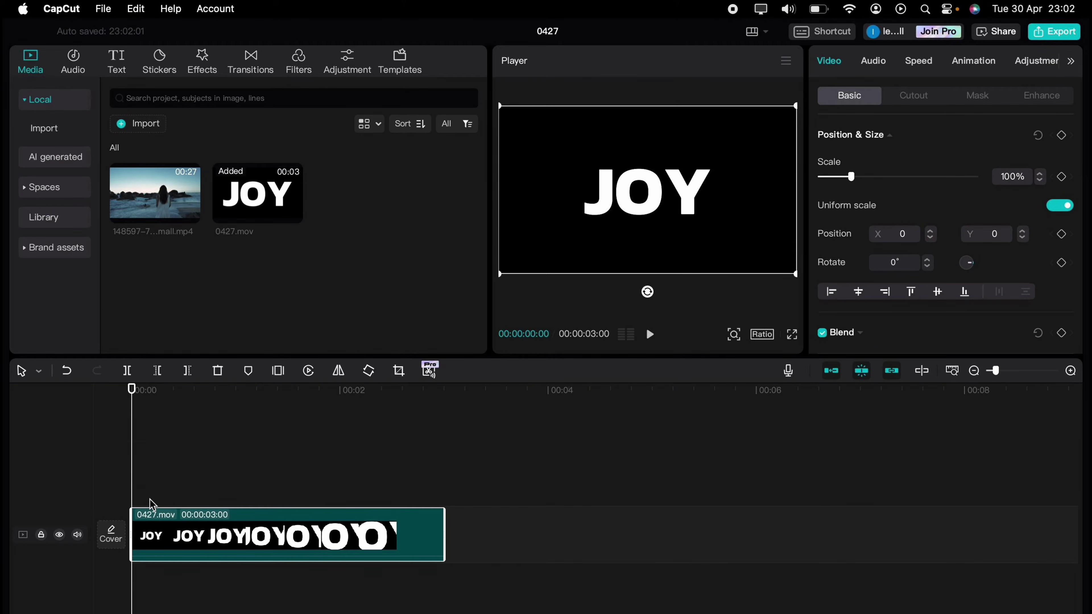
Add the beach video at the start of the timeline and move 0427.mov to the track above it
drag(151, 202, 130, 590)
click(165, 538)
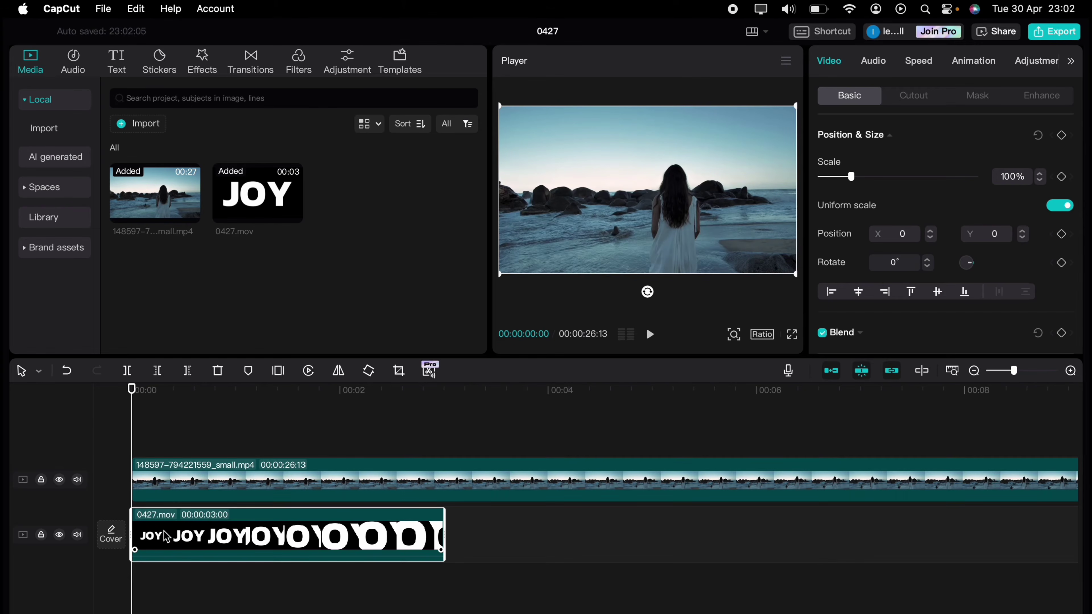
drag(178, 532, 173, 428)
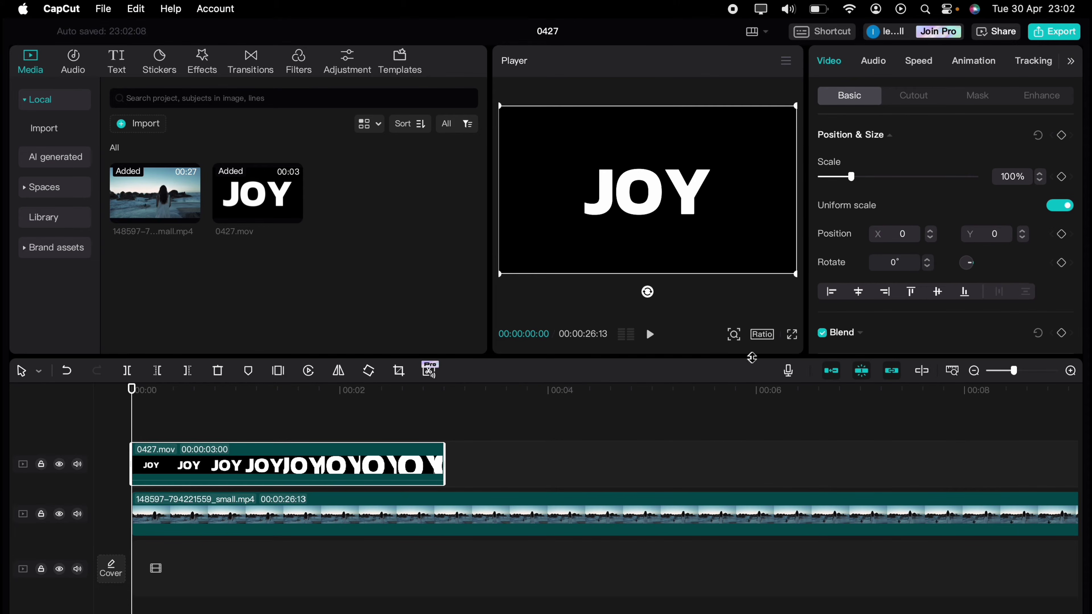
Set the blend mode of the 0427.mov clip to Multiply
scroll(884, 321, down, 5)
click(864, 232)
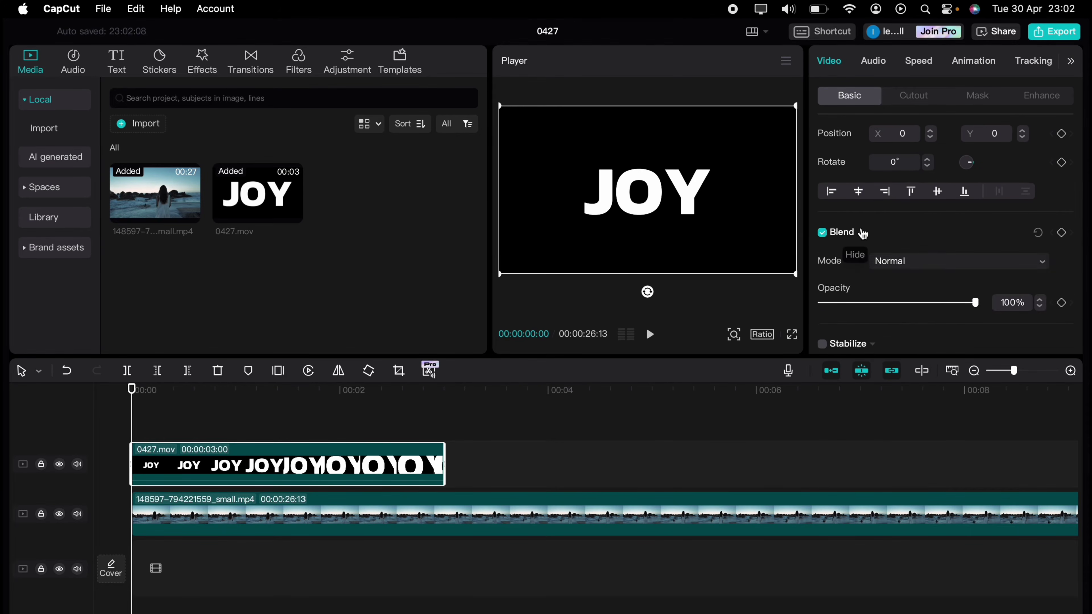
click(863, 233)
click(863, 233)
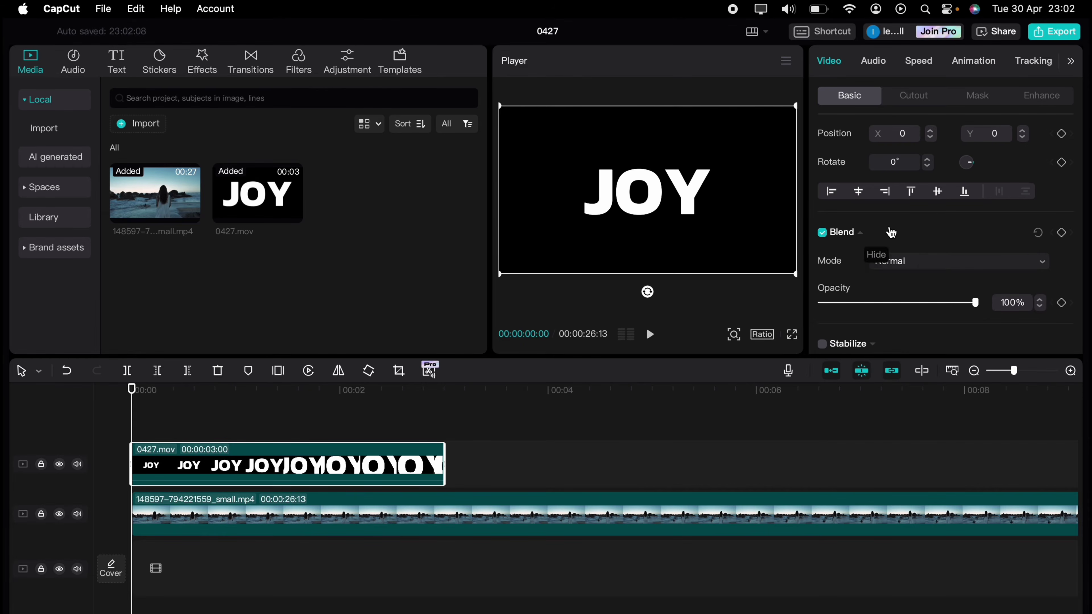
click(939, 267)
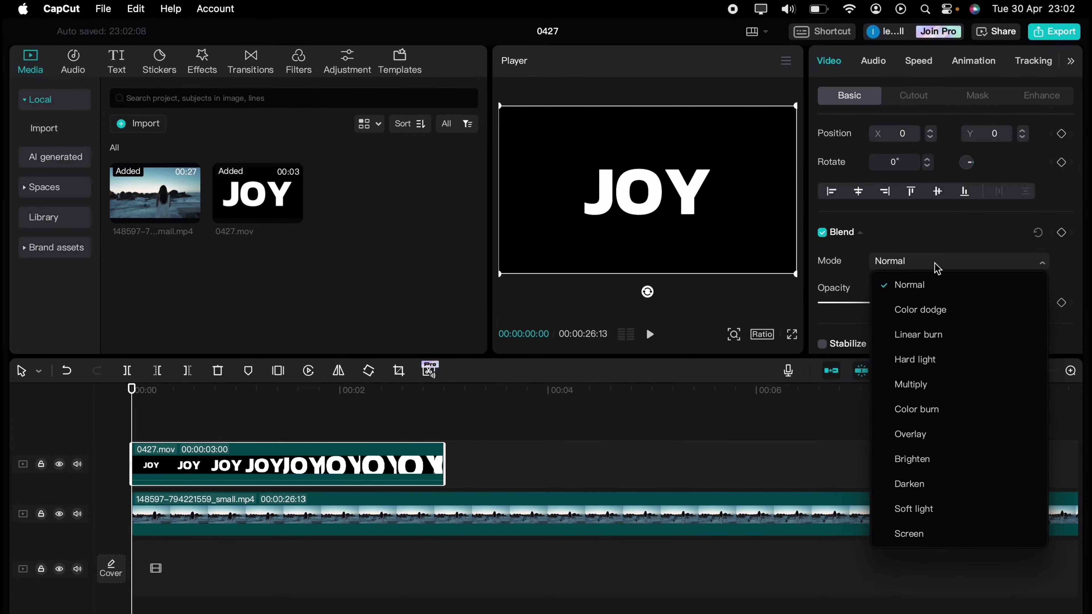
click(932, 386)
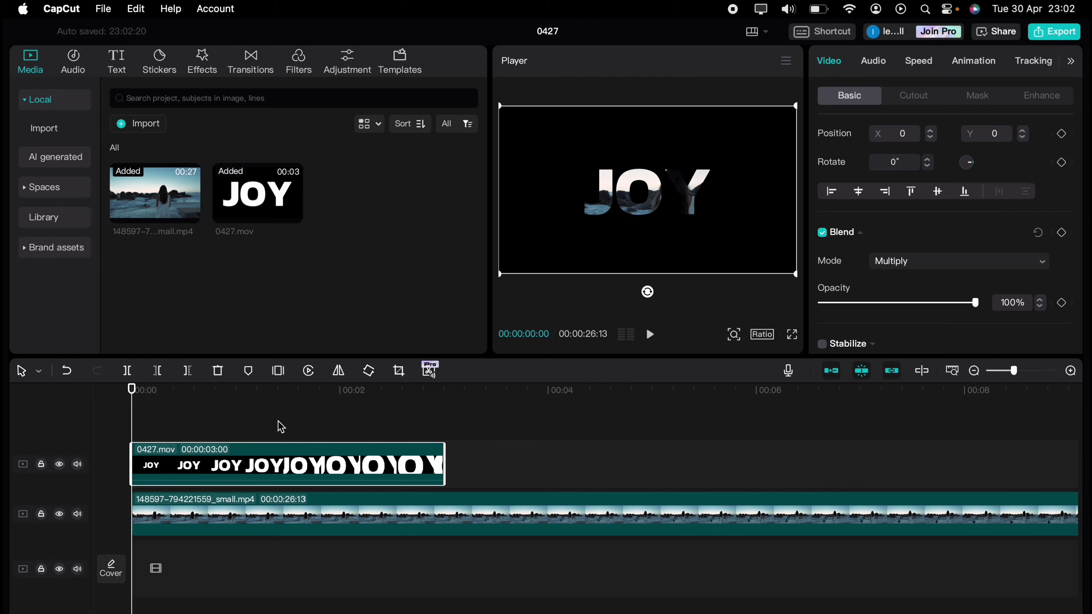
Play the blended JOY zoom over the beach video and return the playhead to the start
key(space)
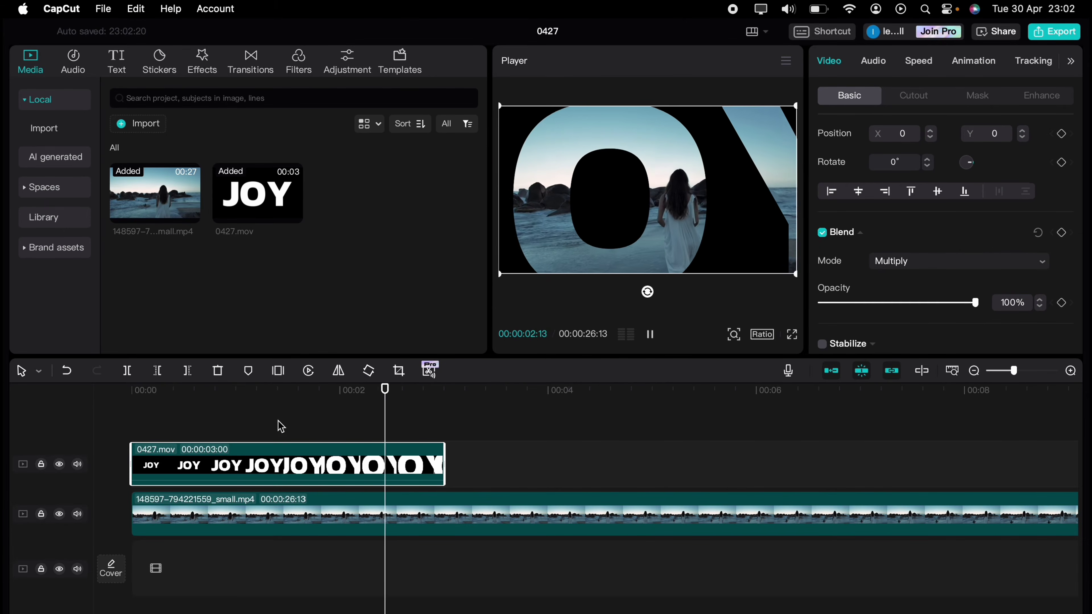
key(space)
click(196, 411)
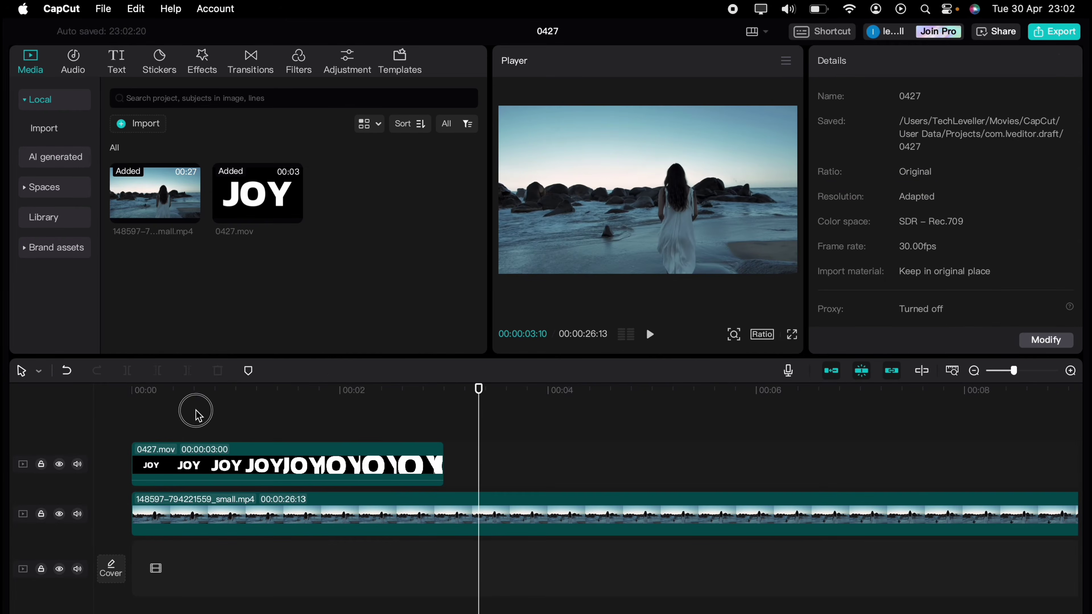
drag(195, 410, 134, 416)
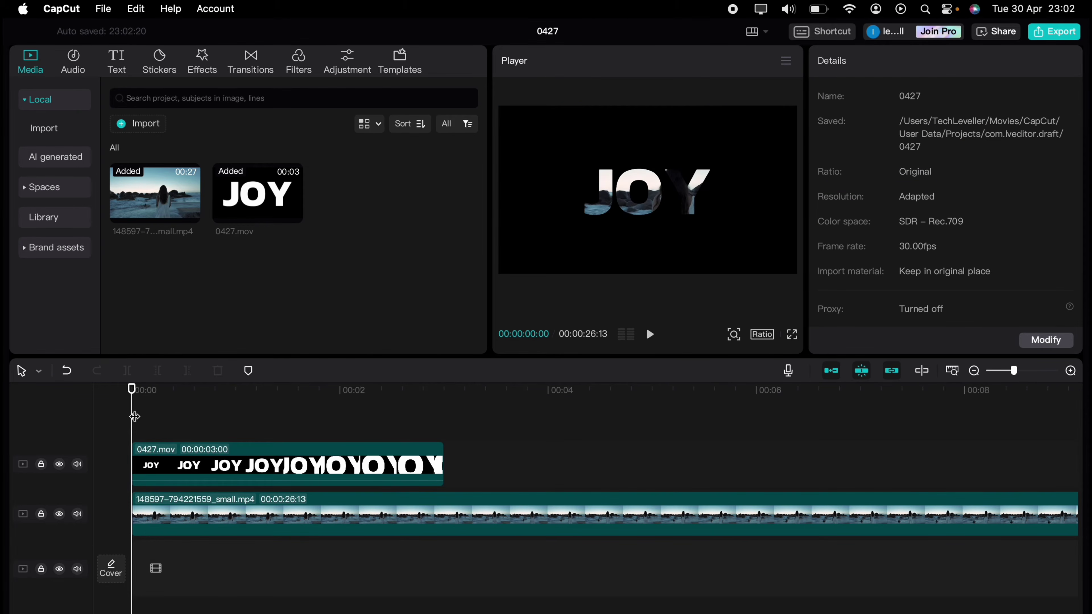
Scale the beach video to 141% and reposition it to about X -553, Y -121
click(265, 505)
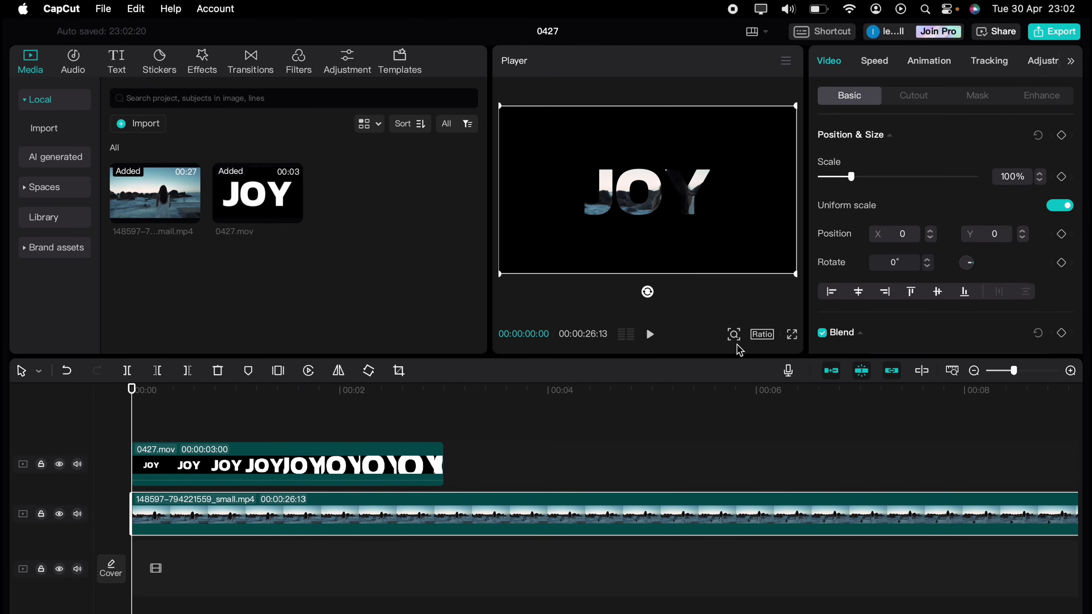
scroll(647, 189, up, 5)
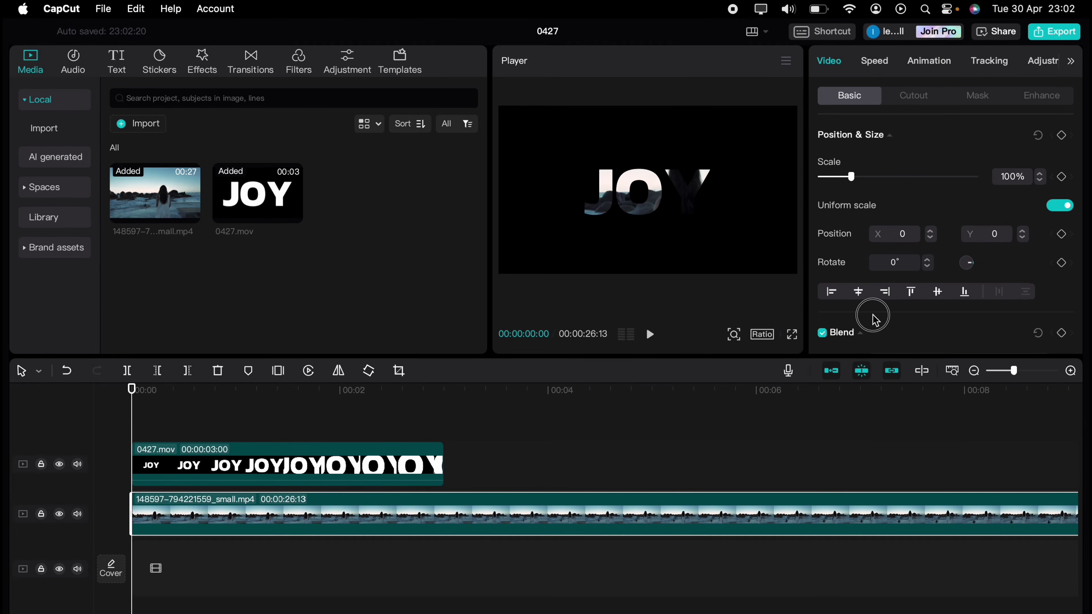
drag(709, 239, 667, 251)
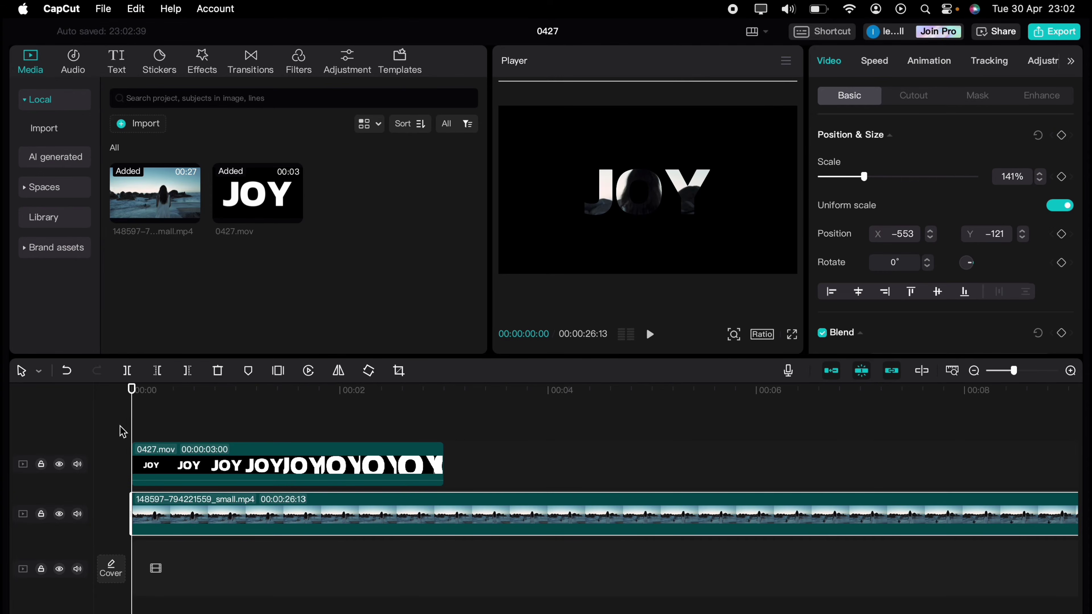
Preview the reveal and shift the enlarged beach video slightly to the right and down in the frame
key(space)
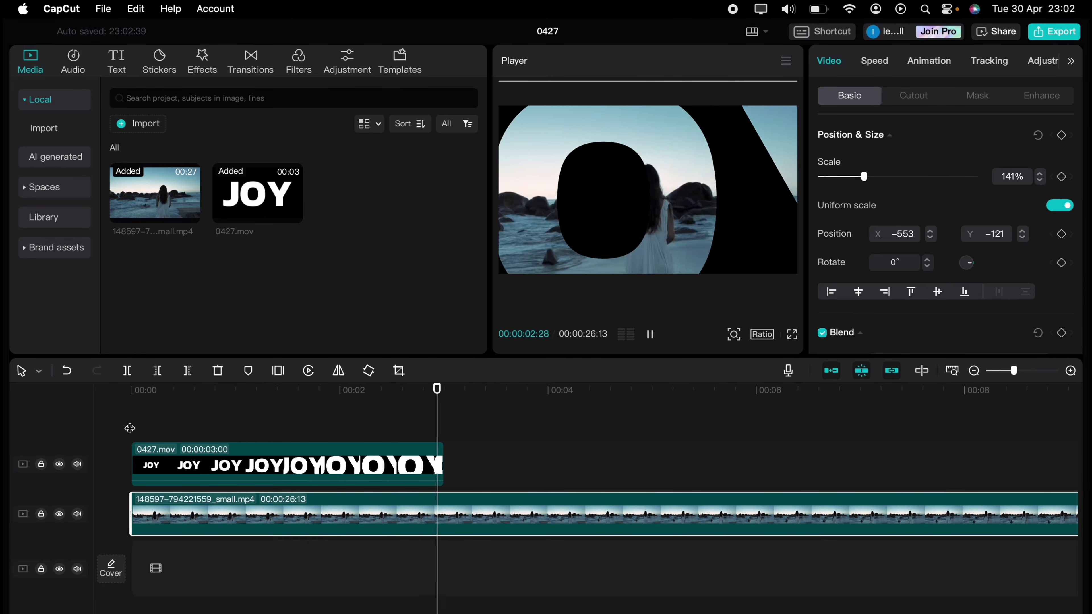
key(space)
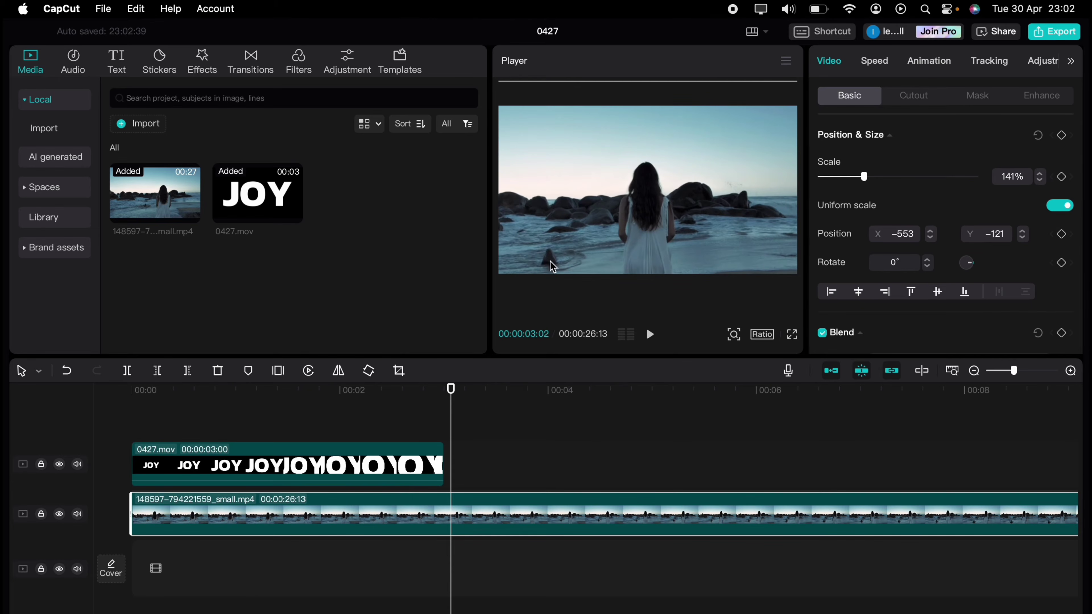
drag(578, 244, 585, 249)
Replay the JOY reveal from the start to check the beach video's adjusted framing
click(247, 418)
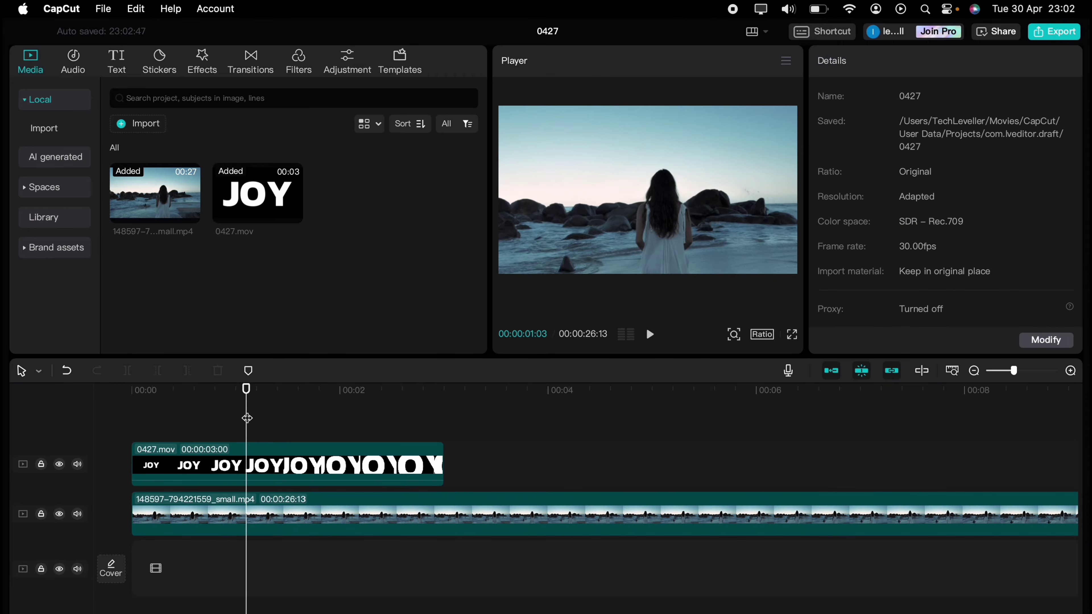
drag(247, 418, 90, 409)
key(space)
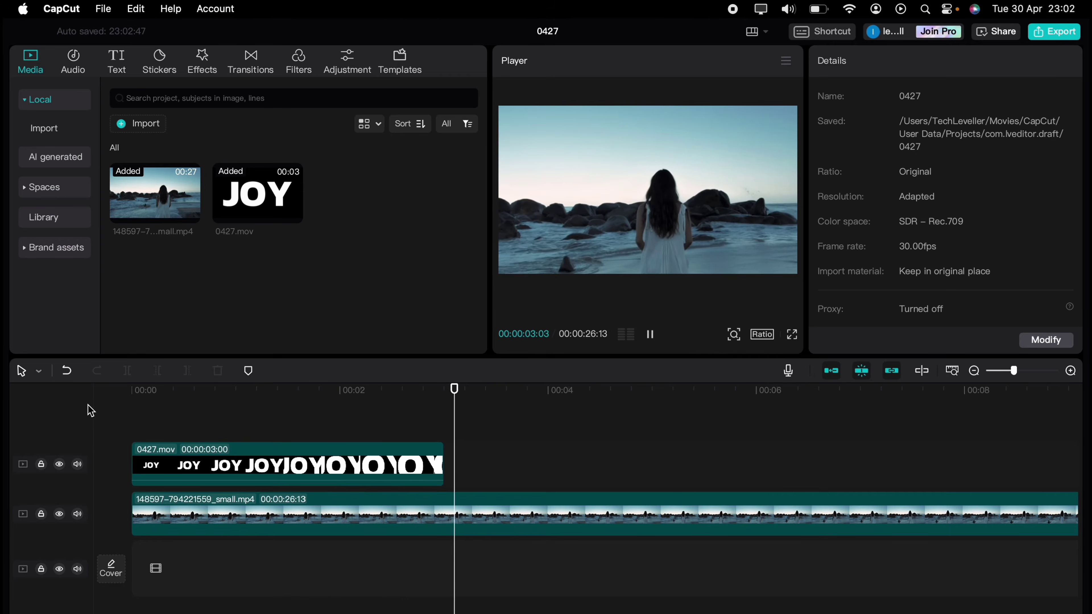
key(space)
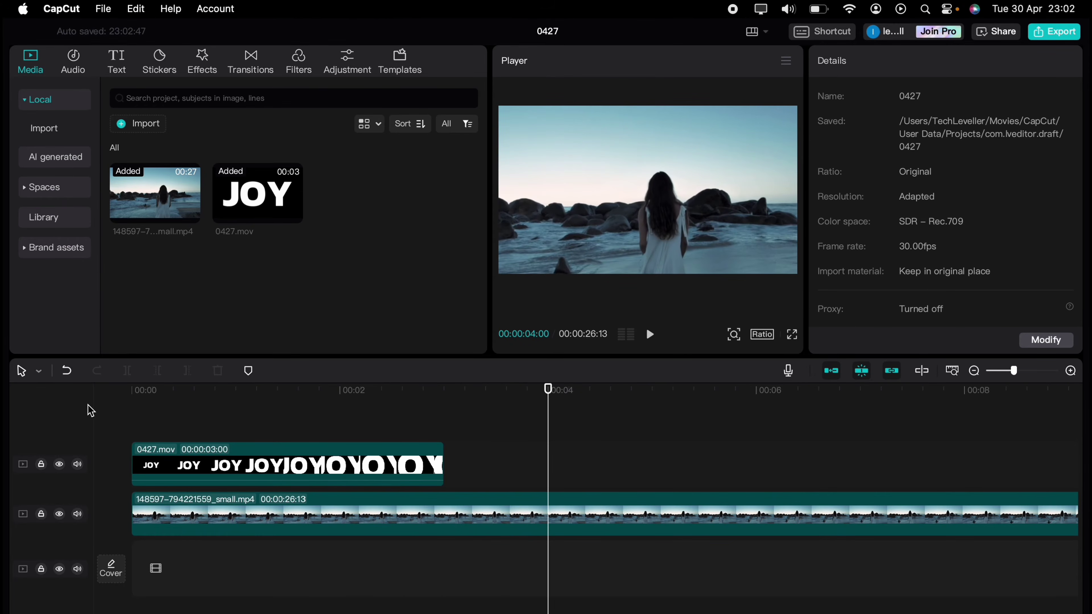
Apply the Zoom In exit animation to the 0427.mov clip
click(415, 460)
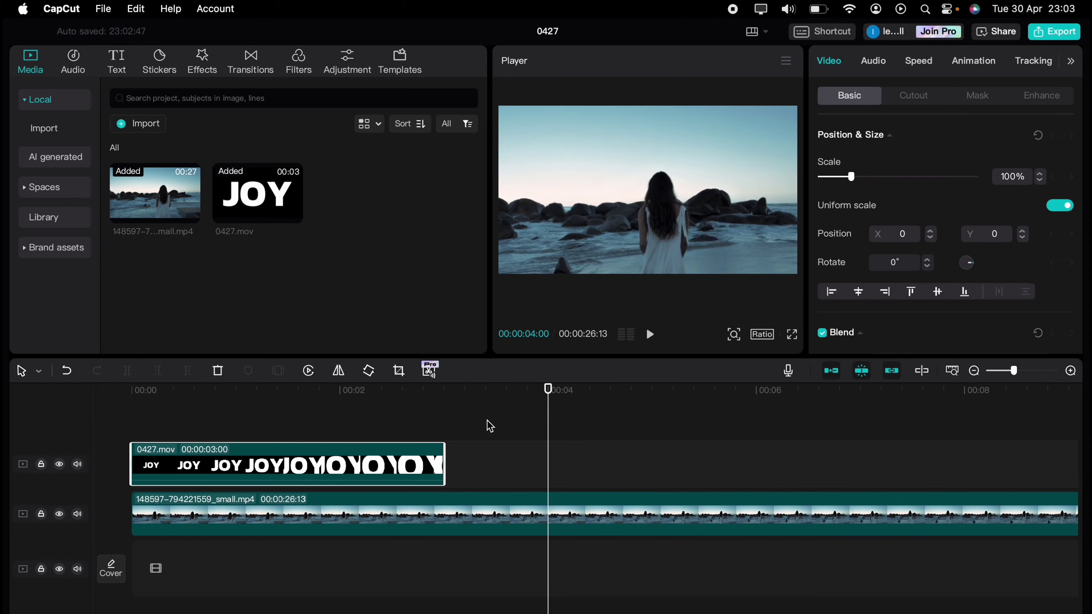
click(968, 69)
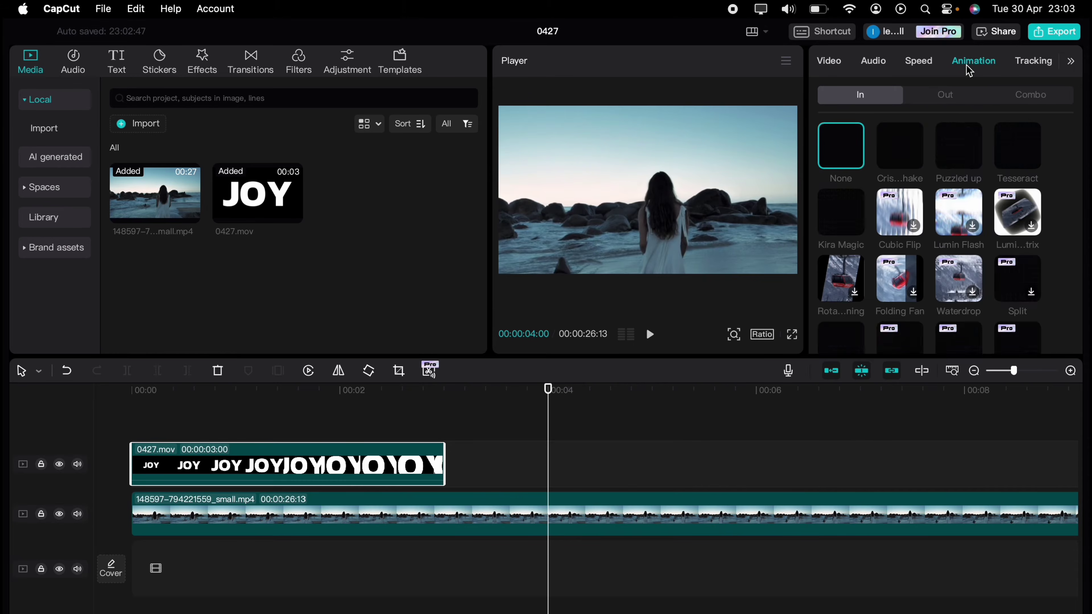
click(948, 96)
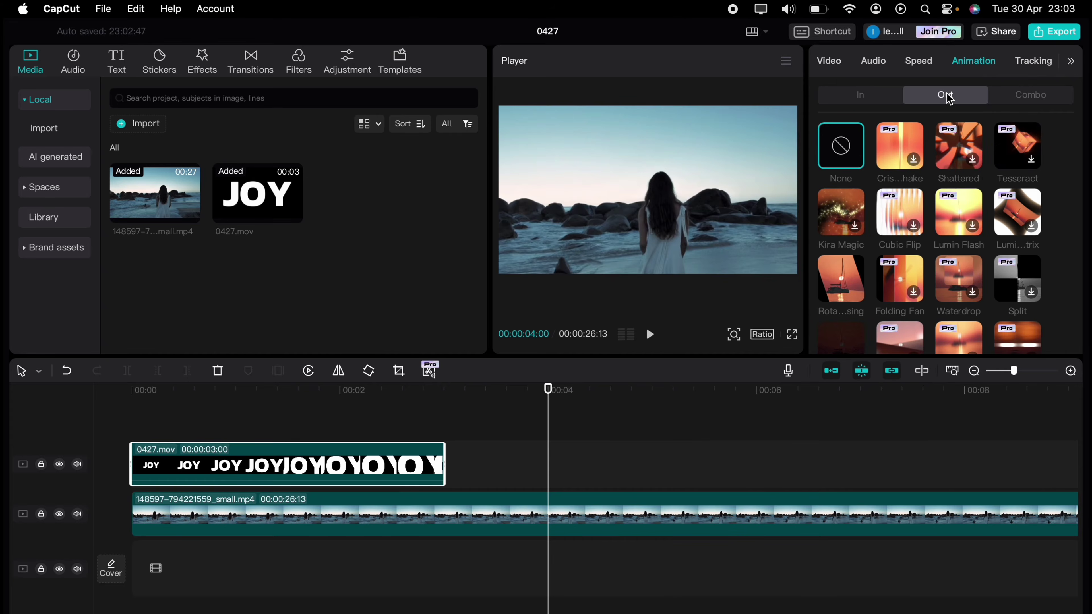
scroll(1051, 248, down, 5)
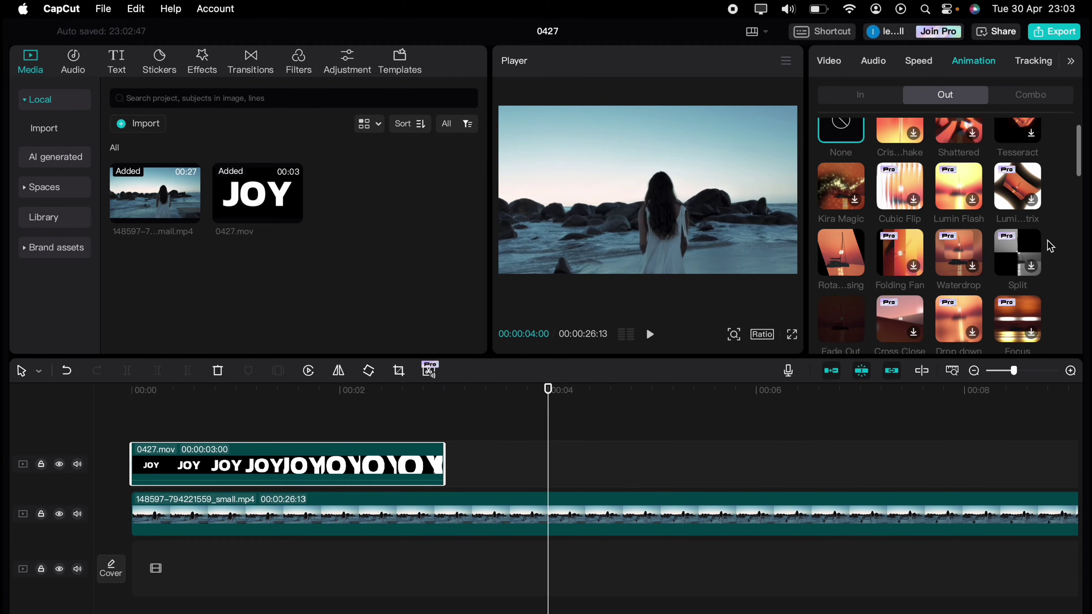
scroll(1050, 246, down, 2)
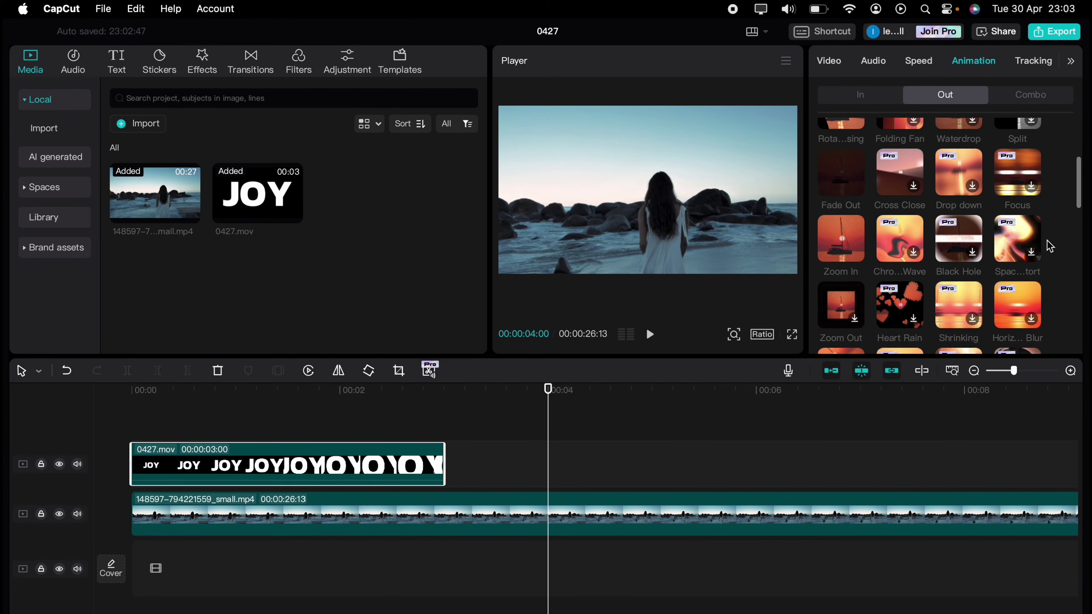
click(827, 228)
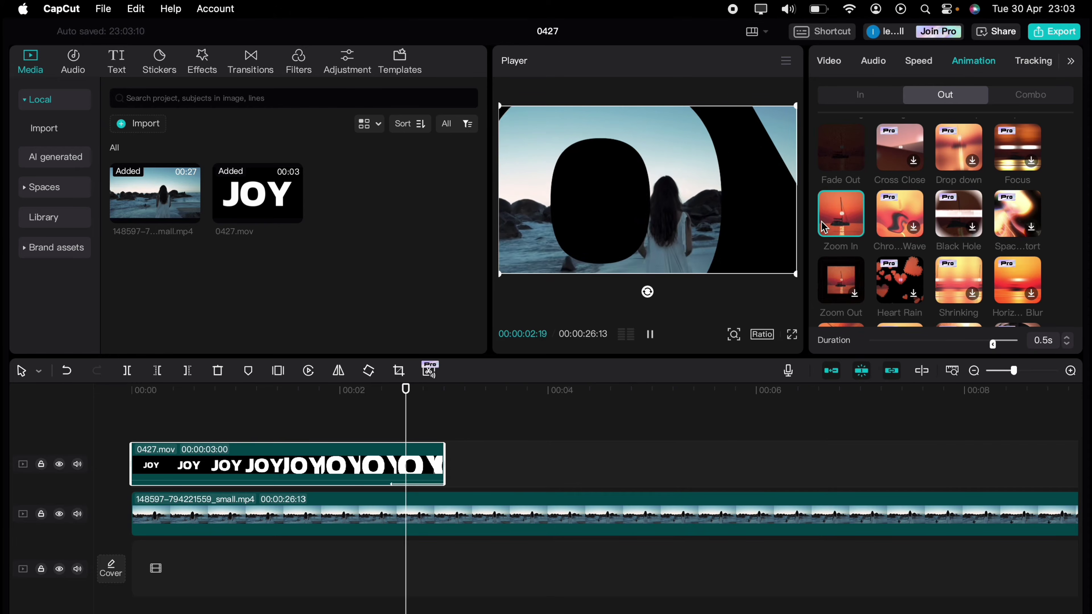
Play the JOY effect with its exit animation from the start, and replay it in full screen
drag(284, 436, 128, 413)
key(space)
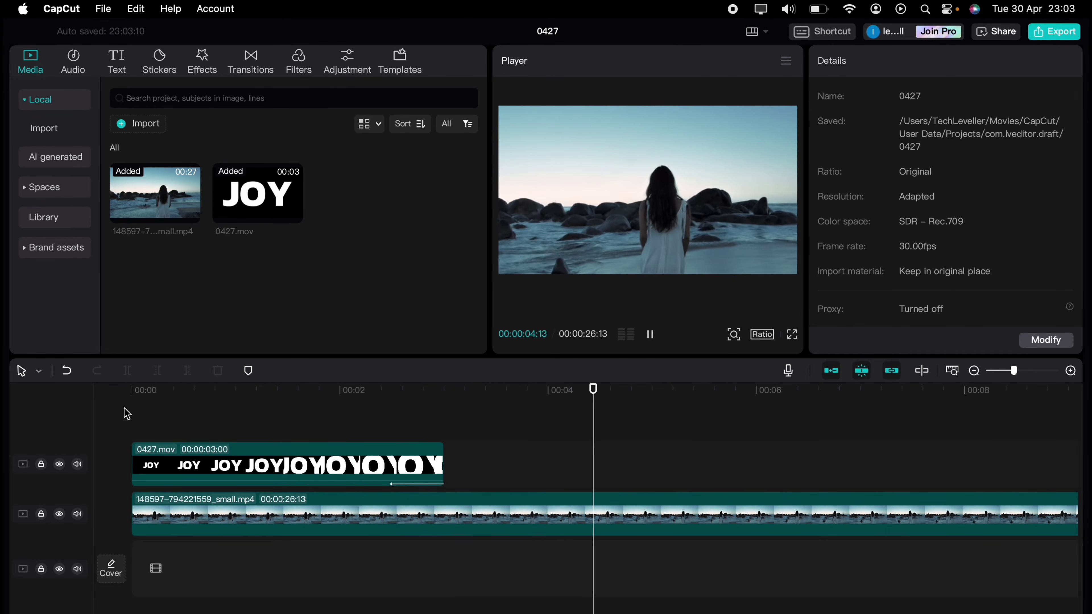
key(space)
click(792, 335)
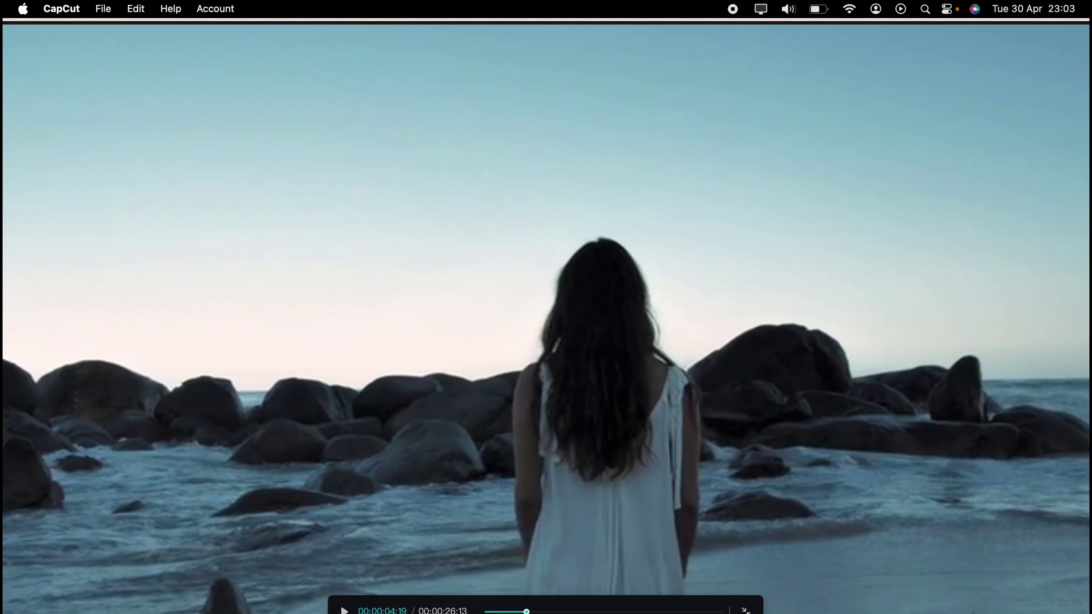
click(486, 610)
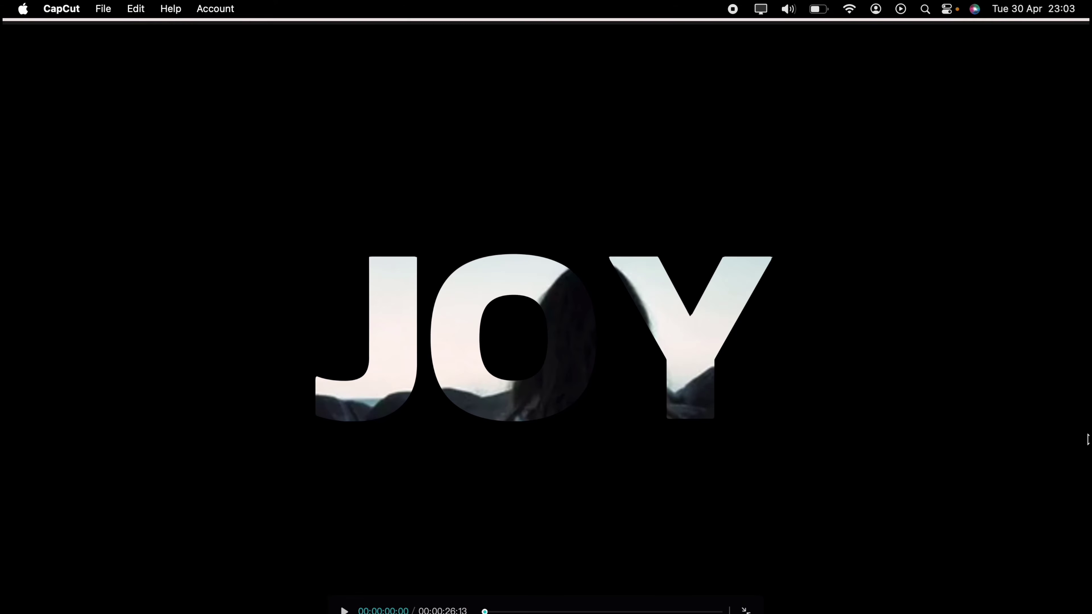
key(space)
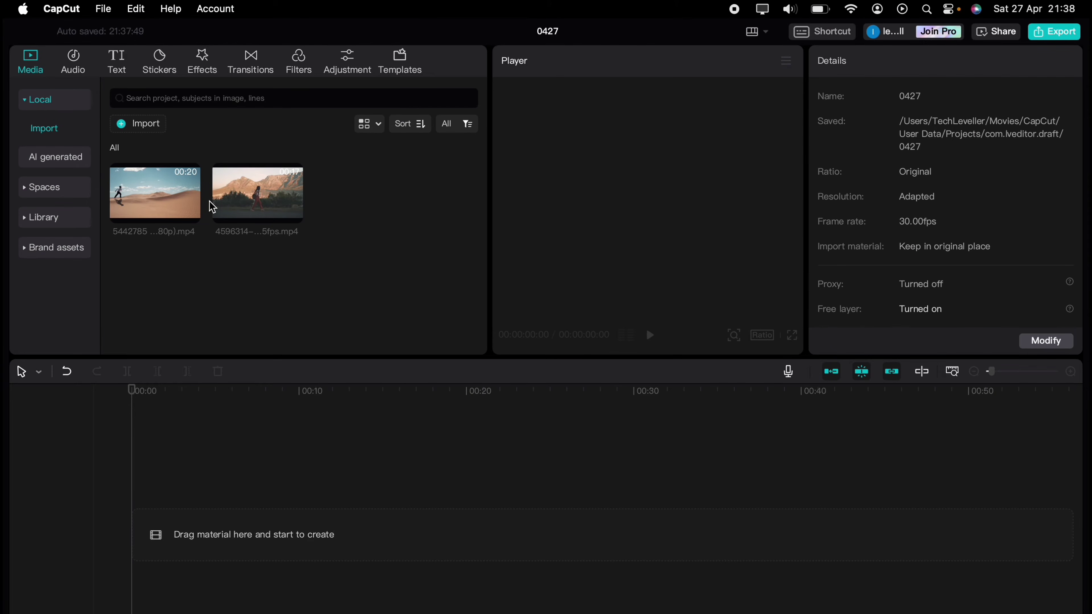
Add the video 4596314-hd_1920_1080_25fps.mp4 of the walking hiker at the start of the empty timeline
mouse_move(235, 205)
drag(242, 203, 168, 519)
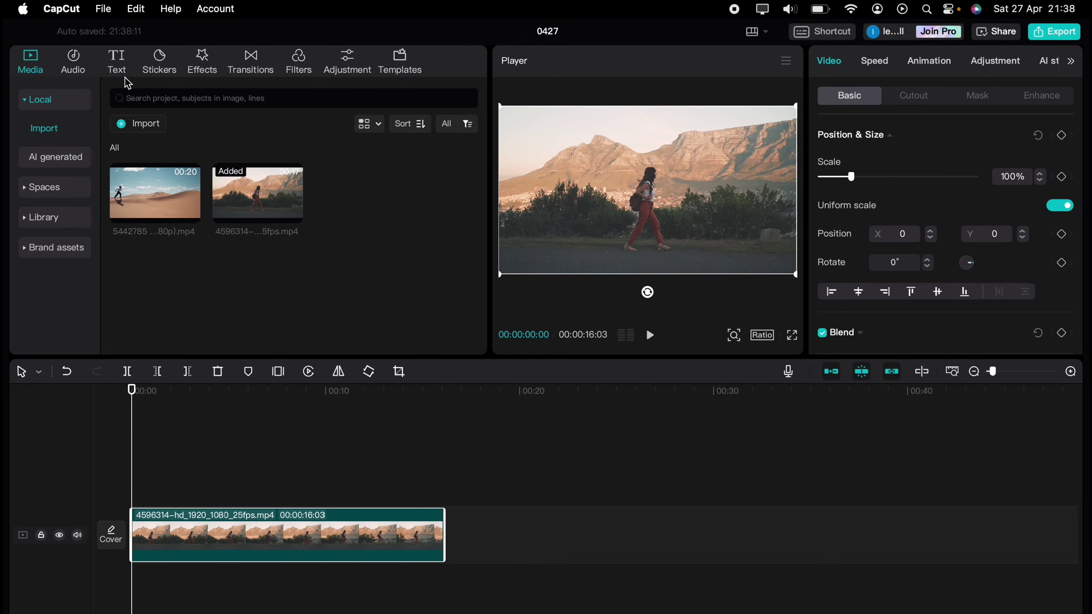
Add a default text at the start above the hiker video, reading "The journey of a thousand miles begins with a single step."
click(123, 69)
mouse_move(147, 198)
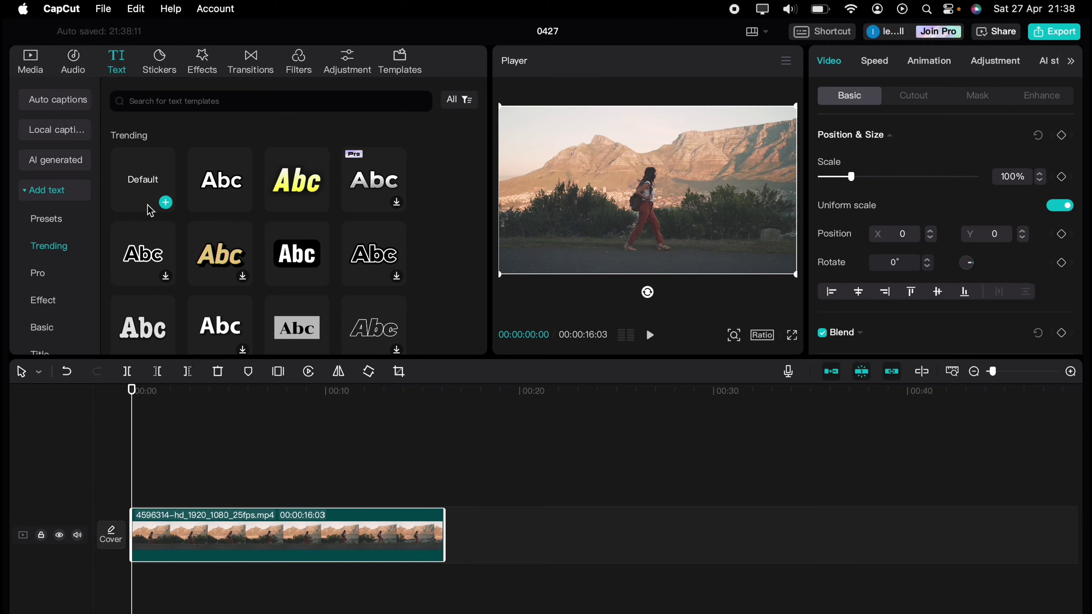
drag(145, 181, 141, 495)
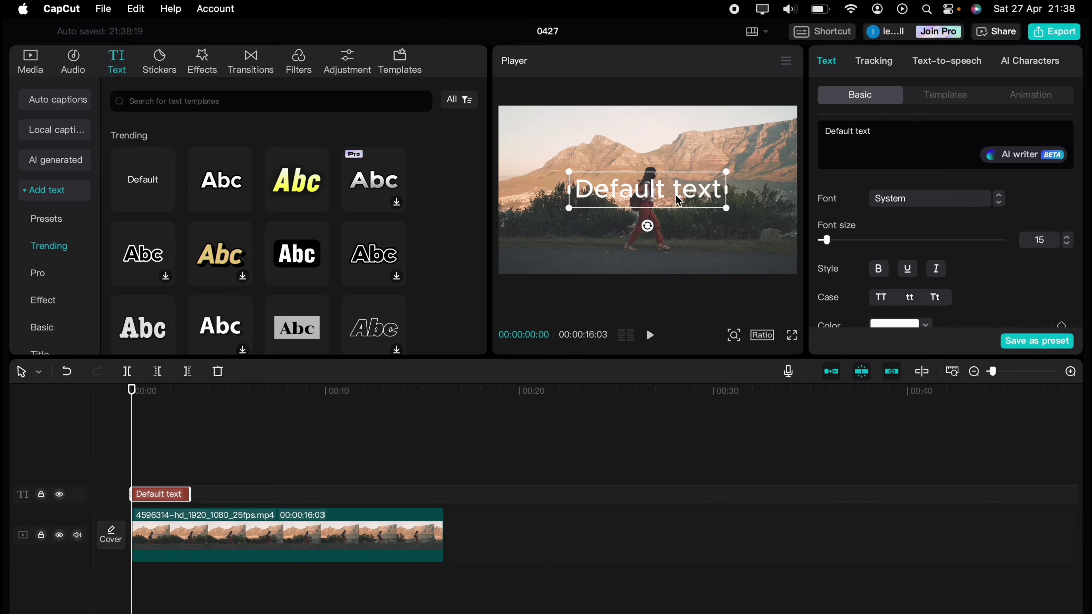
triple_click(878, 130)
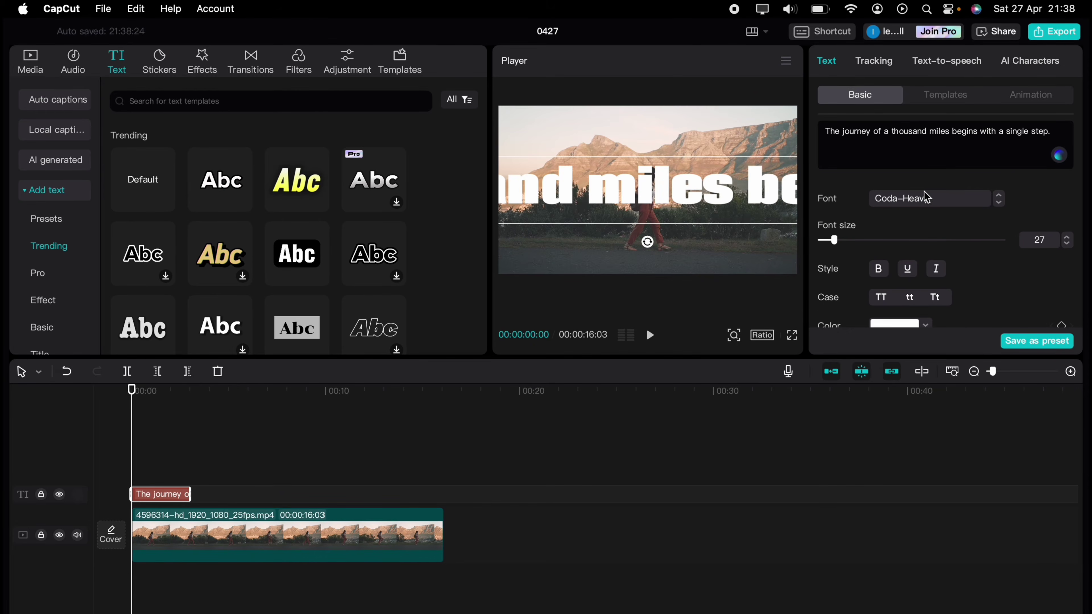
Set the quote text to the Shrikhand font at size 40 and extend its clip to the end of the video
click(924, 191)
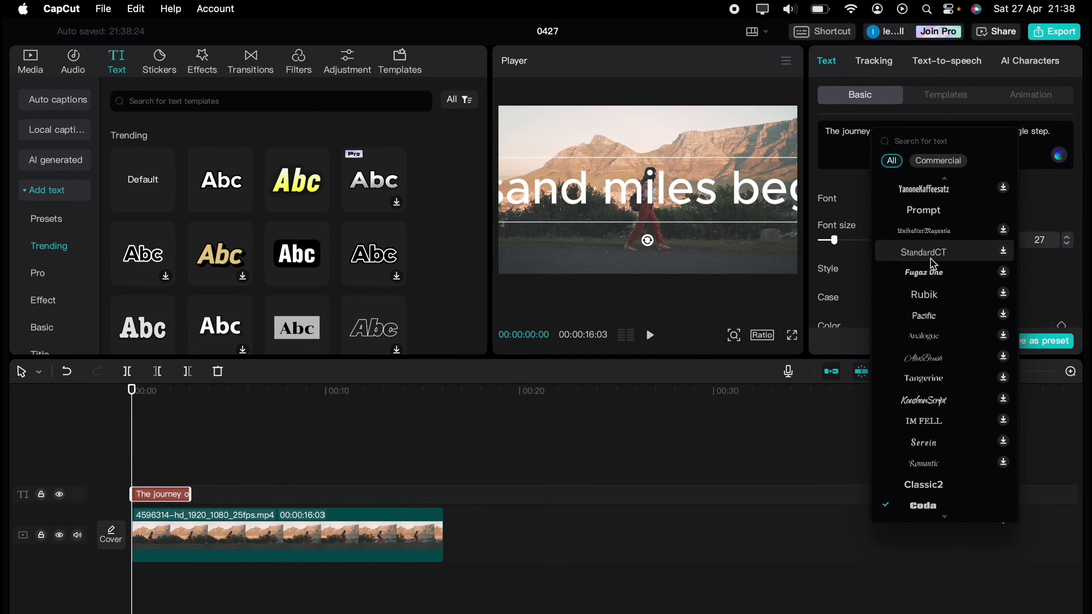
scroll(944, 447, down, 3)
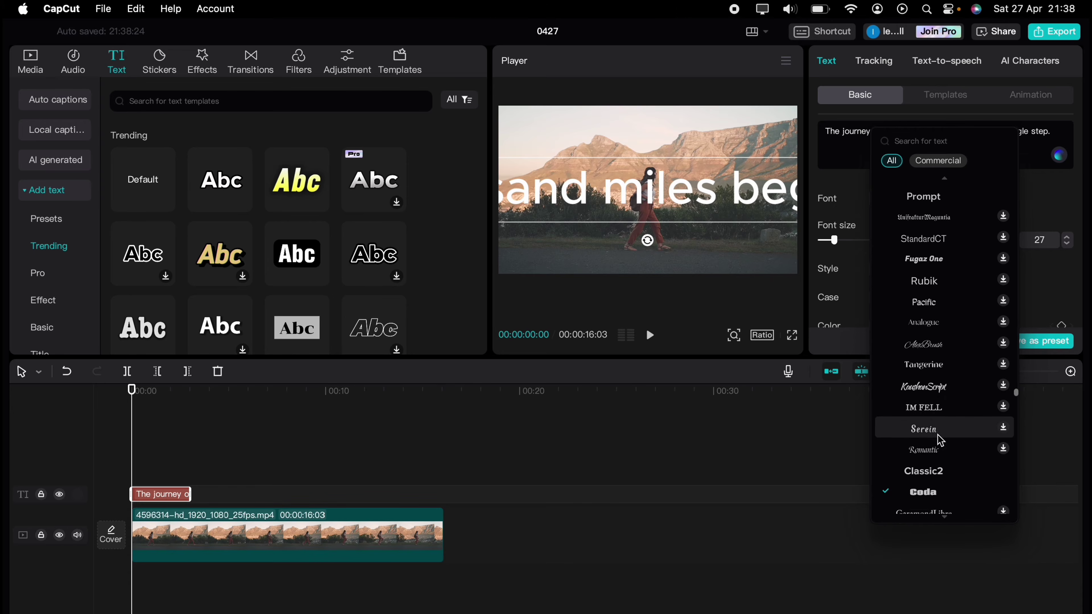
scroll(950, 455, down, 2)
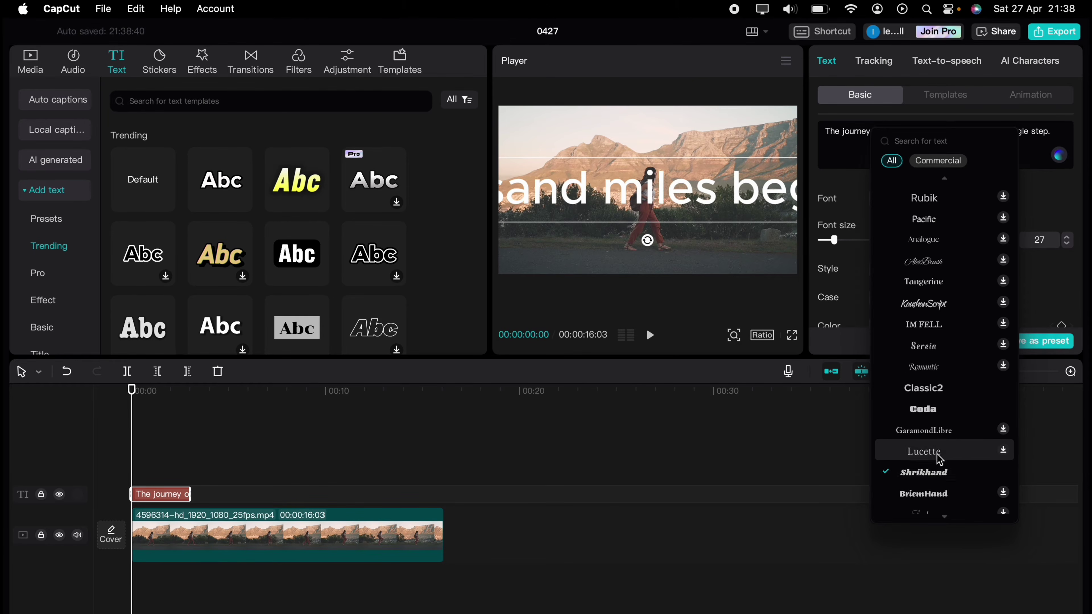
click(907, 472)
click(1067, 236)
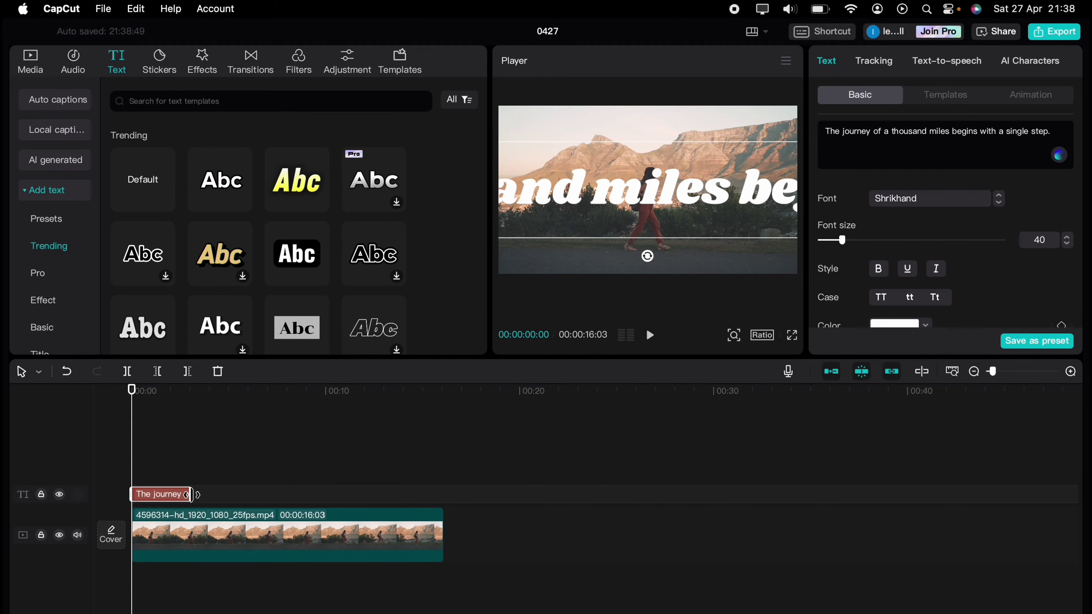
drag(188, 494, 443, 493)
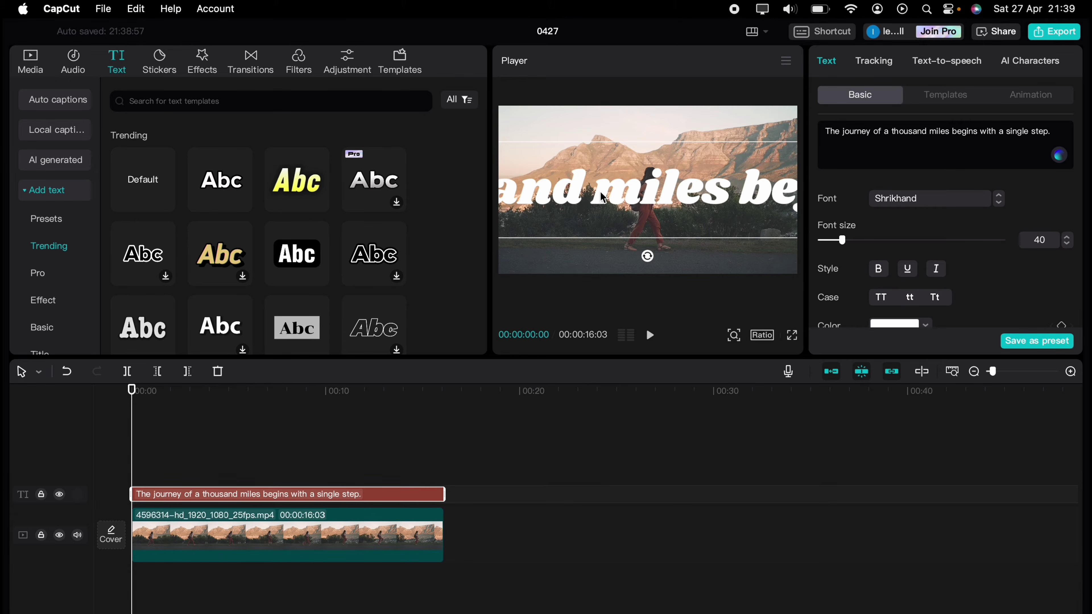
Move the quote beyond the frame's right edge to about X 11064, Y -165 and keyframe its position and size at the start
drag(579, 195, 825, 204)
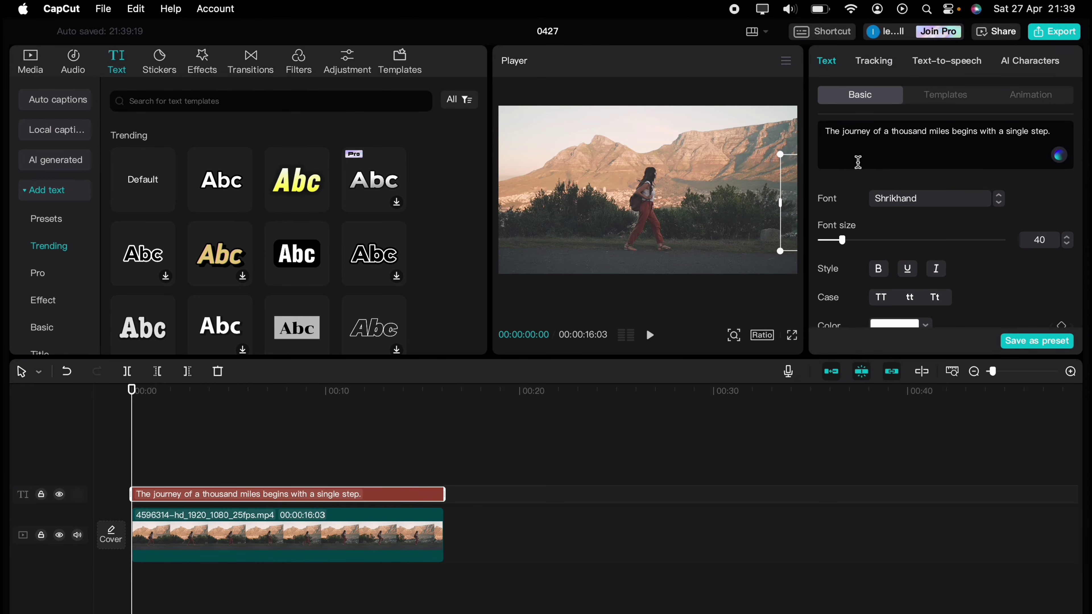
scroll(913, 244, down, 10)
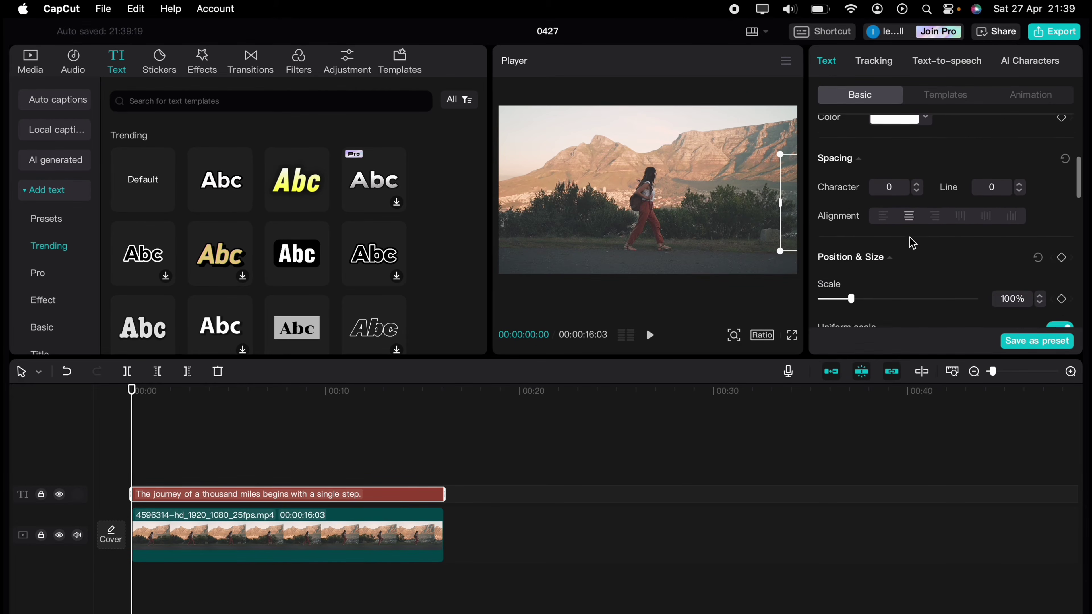
scroll(912, 243, down, 2)
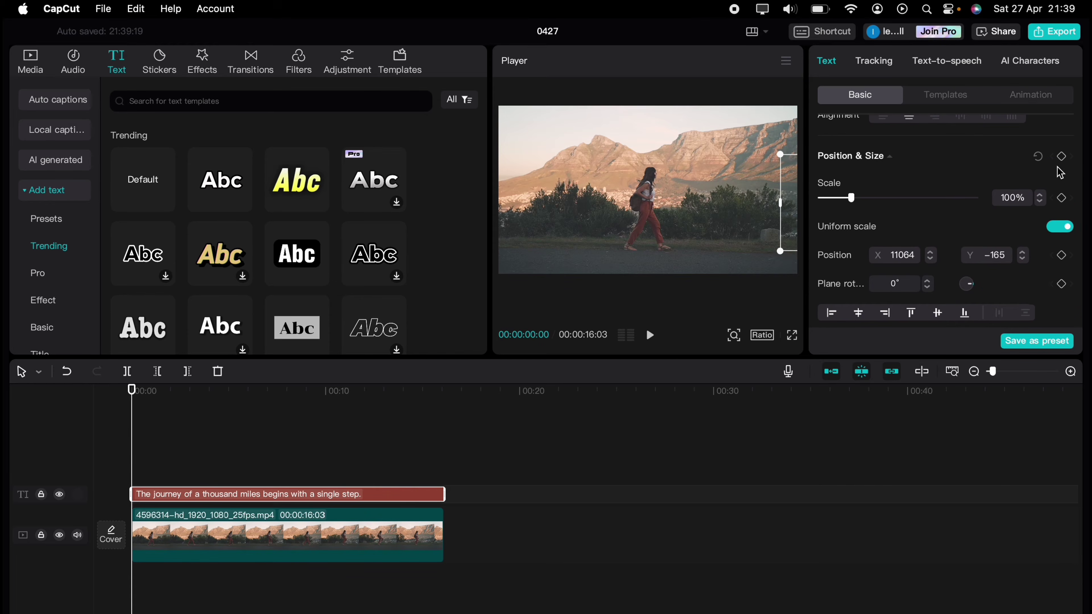
click(1062, 157)
At 00:00:16:03, move the quote across the frame and past its left edge to about X -11166, with Y at -165
drag(135, 412, 468, 397)
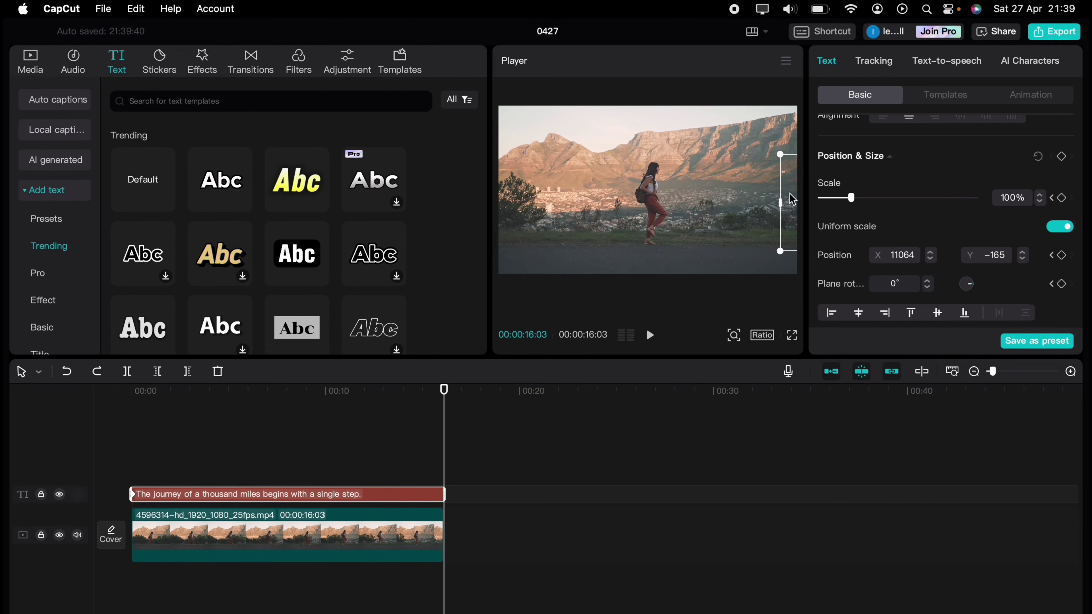
drag(793, 199, 441, 197)
drag(691, 227, 363, 216)
drag(699, 234, 379, 202)
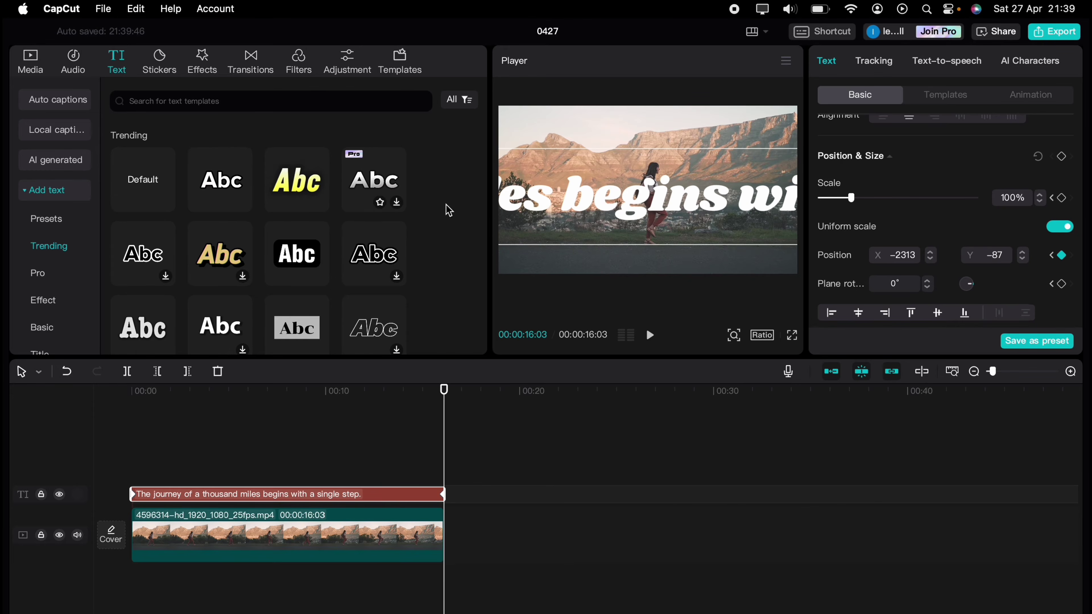
drag(761, 223, 428, 205)
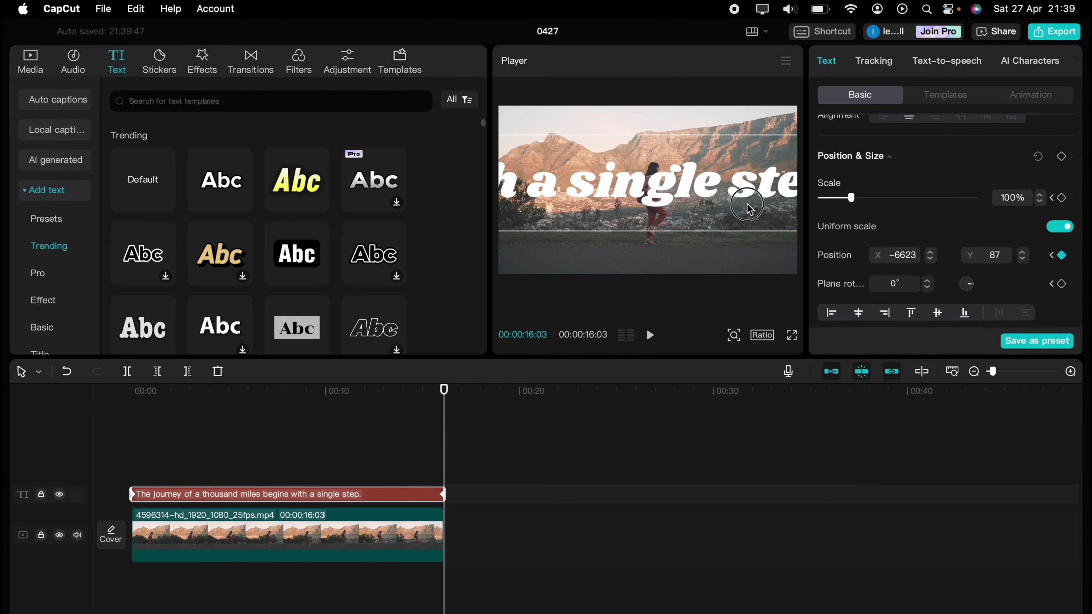
drag(747, 204, 395, 227)
double_click(998, 252)
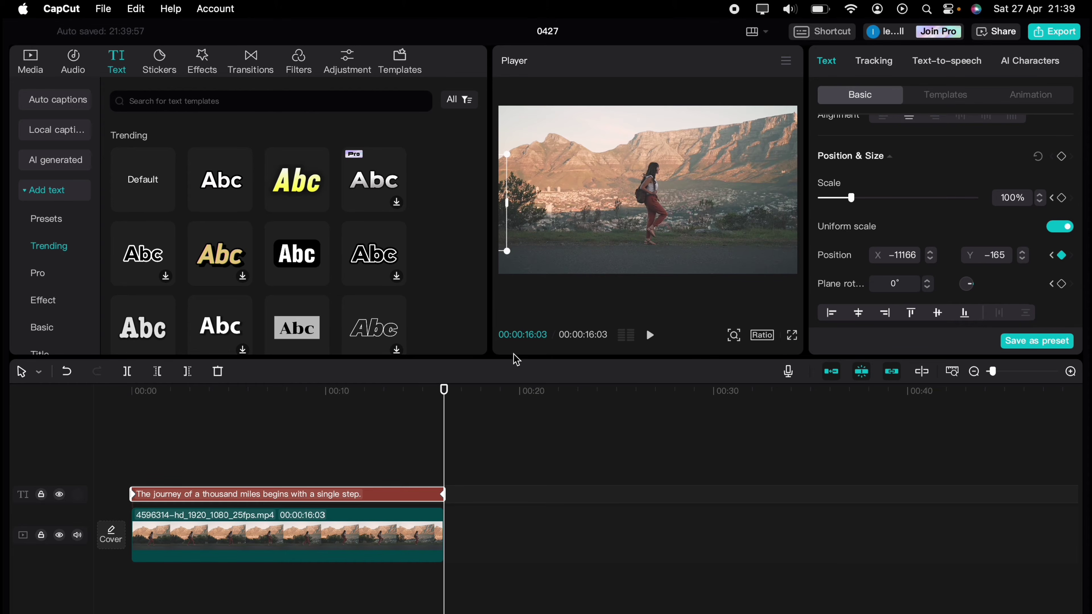
Play the scrolling quote over the hiker video from the start
drag(219, 462, 117, 451)
key(space)
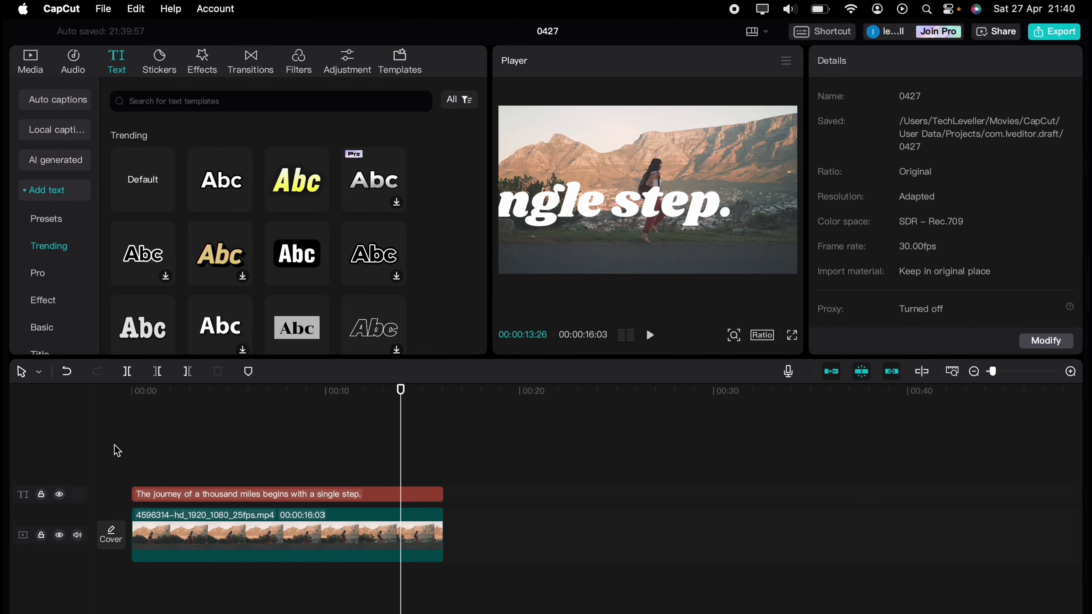
key(space)
Place a second copy of 4596314-hd_1920_1080_25fps.mp4 above the quote at the start and return the playhead to 00:00:00:00
click(39, 66)
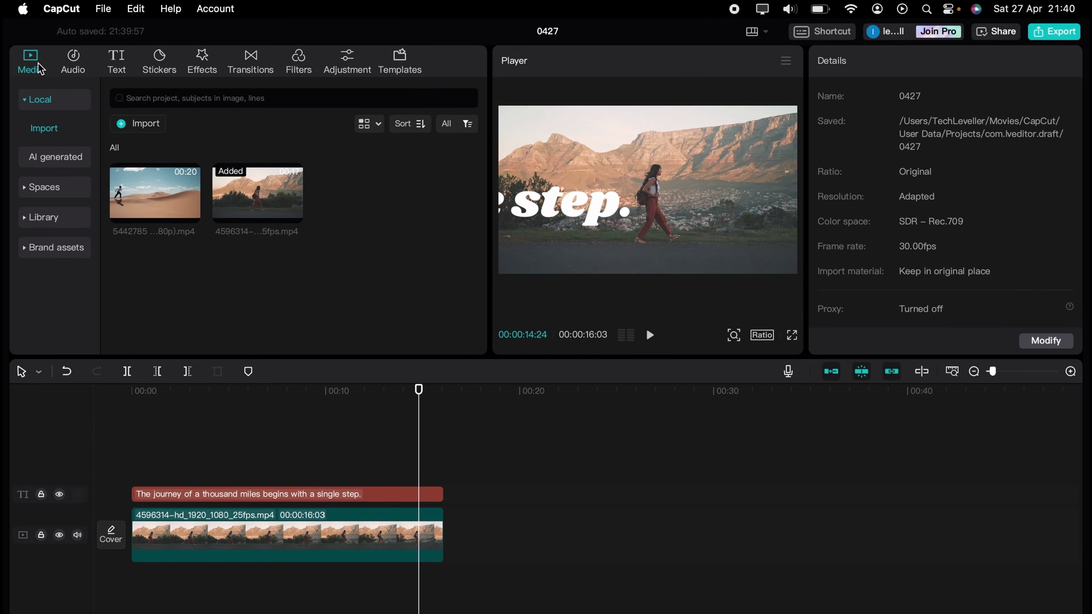
drag(258, 194, 130, 465)
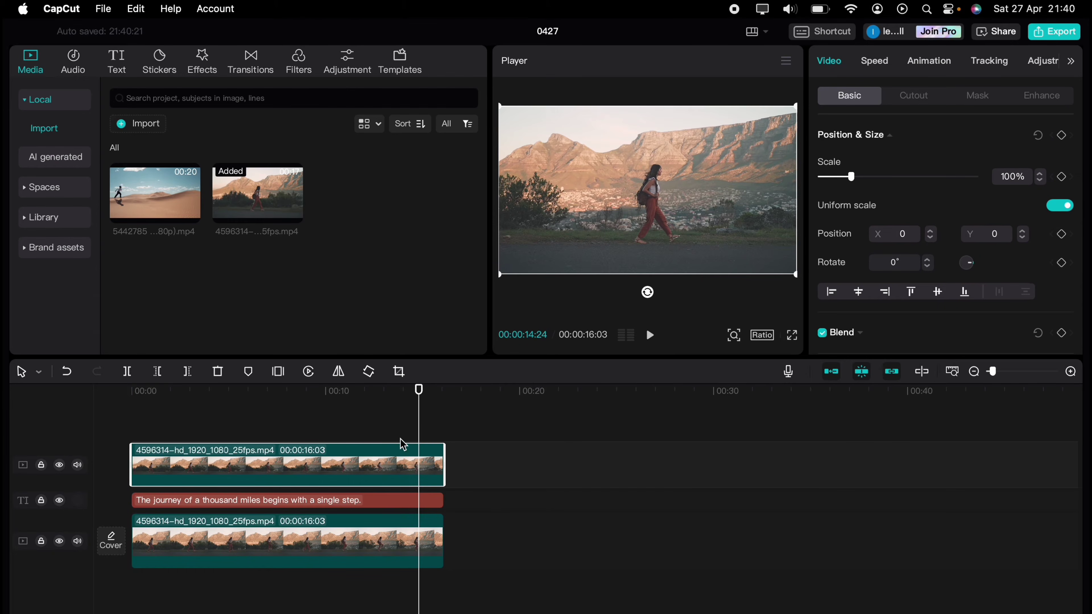
drag(421, 429, 132, 420)
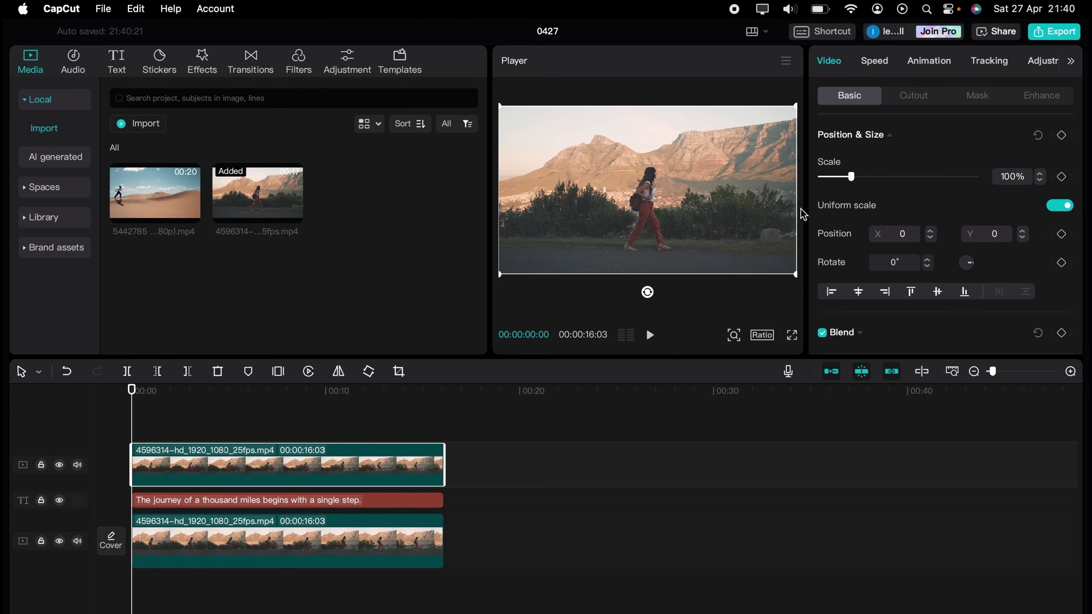
Apply a Horizontal mask to the upper hiker clip, rotate it to 96° along her body, and keyframe the mask at the start
click(982, 99)
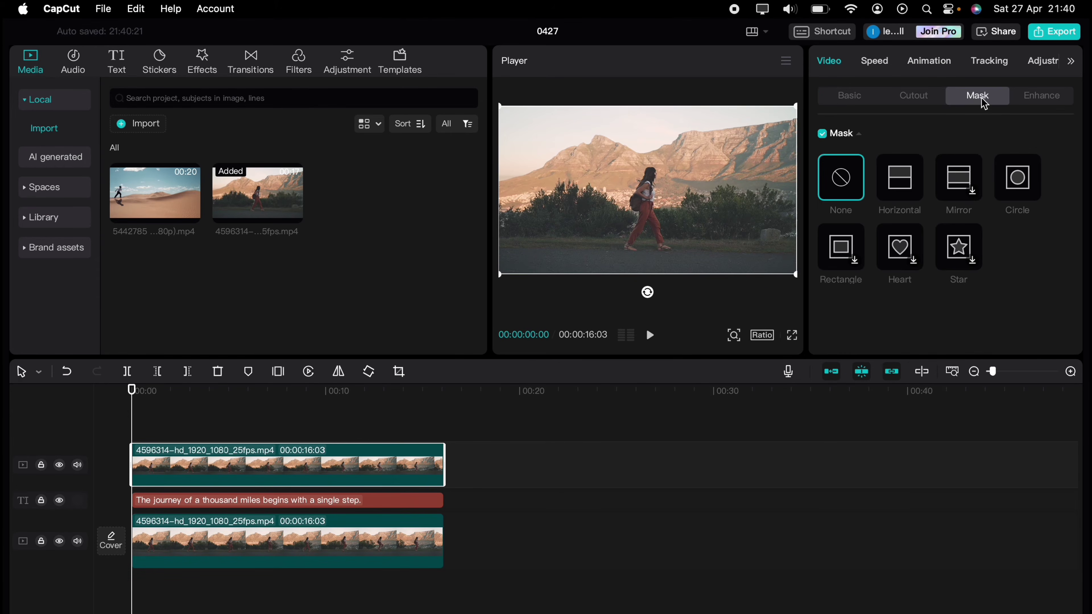
click(908, 185)
drag(647, 209, 623, 189)
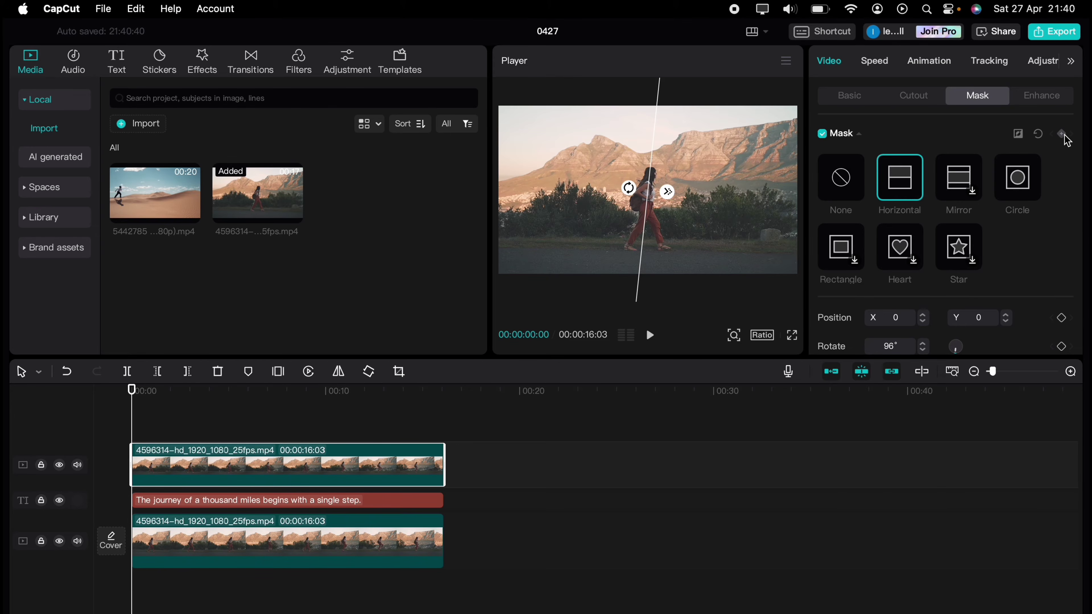
Advance through the upper clip in short stretches, repositioning the mask edge at each stop so its keyframes follow the hiker
key(space)
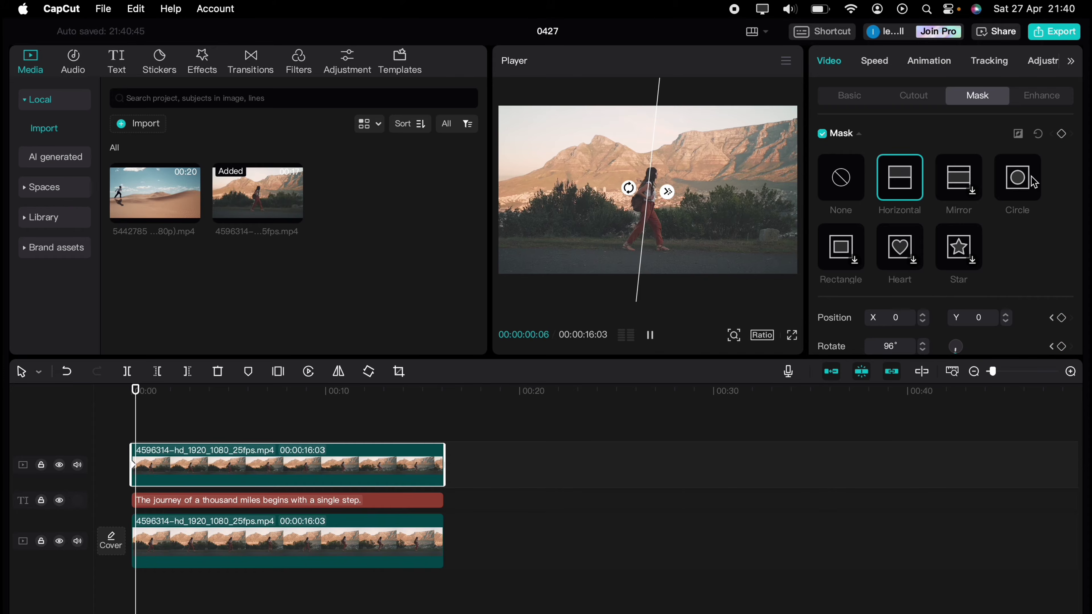
key(space)
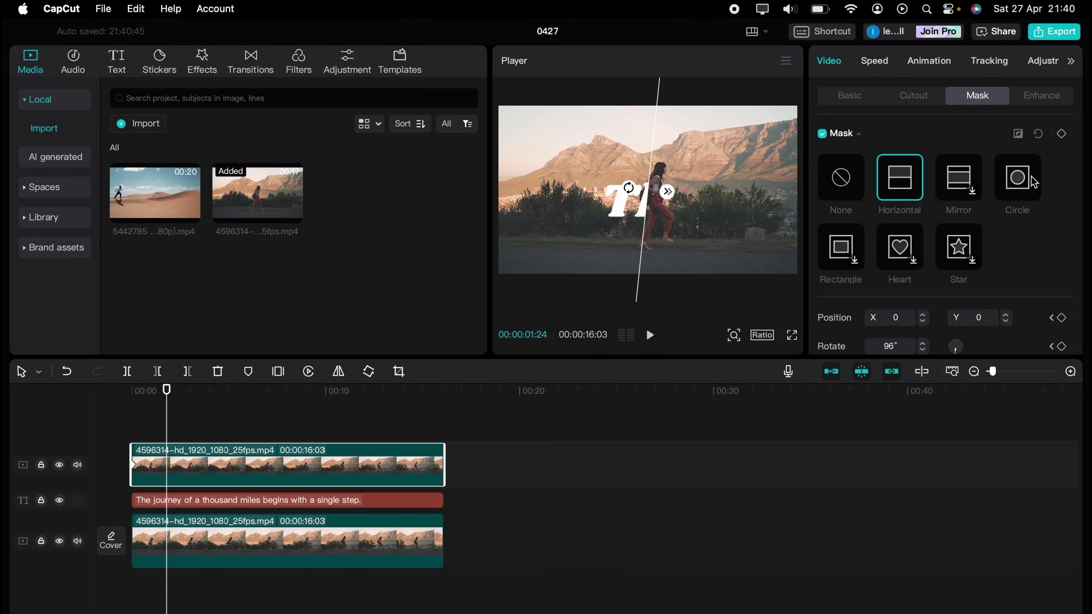
drag(653, 153, 674, 160)
key(space)
key(space)
key(space)
key(space)
key(space)
key(space)
key(space)
key(space)
key(space)
key(space)
key(space)
key(space)
key(space)
key(space)
key(space)
key(space)
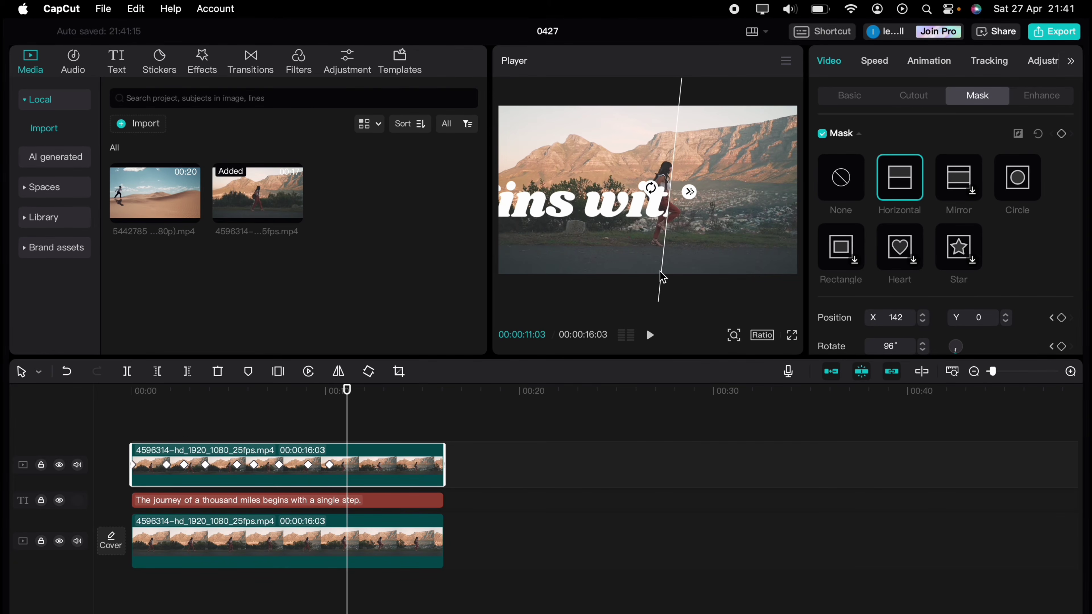
drag(660, 271, 649, 241)
key(space)
key(space)
key(space)
key(space)
key(space)
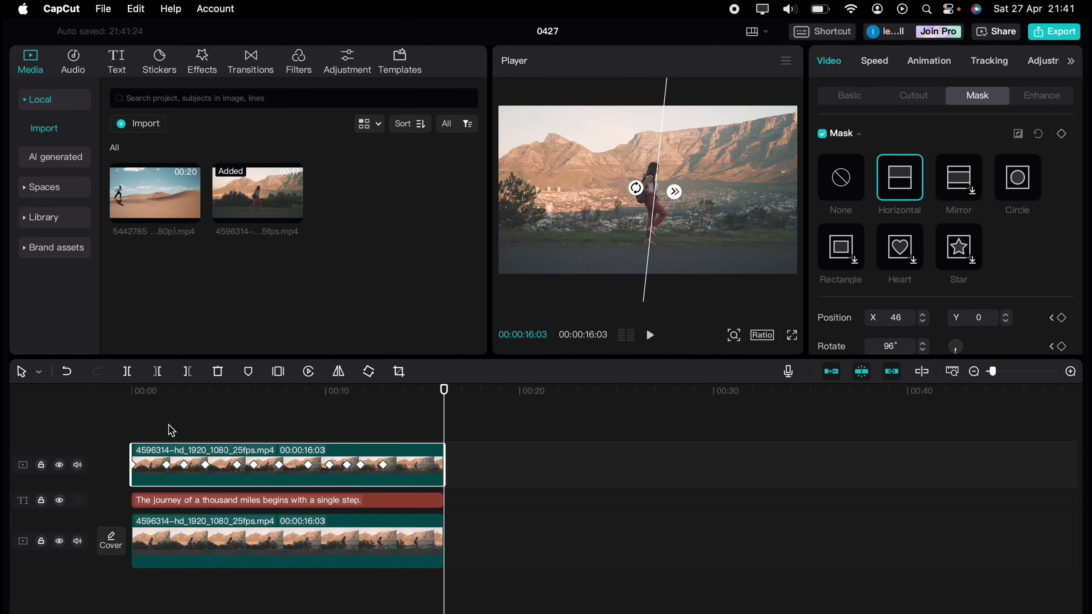
Play the masked quote reveal from the start to the end of the video
click(183, 431)
click(110, 427)
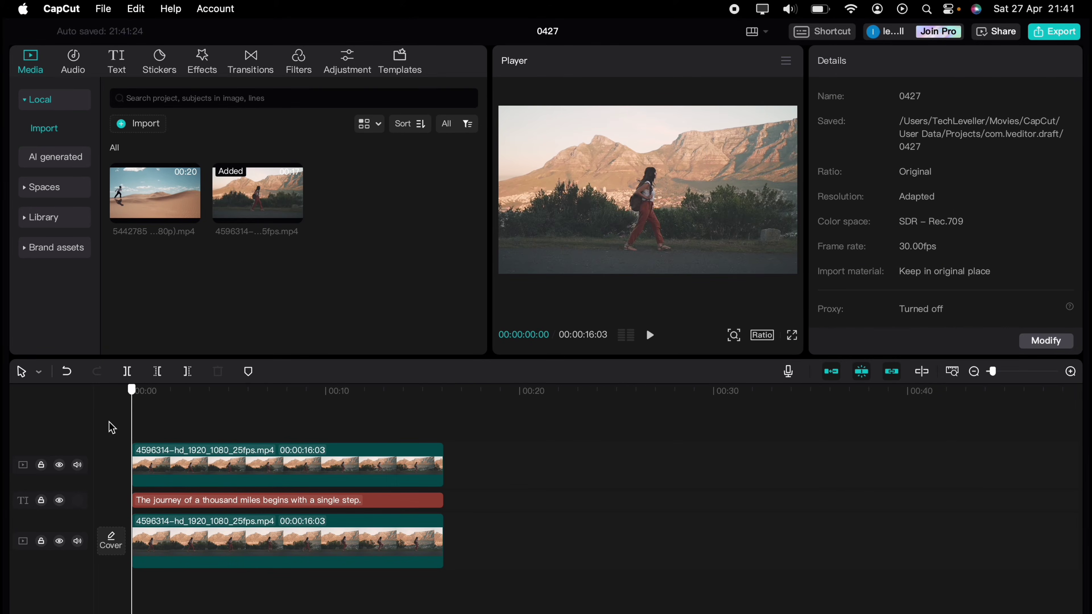
key(space)
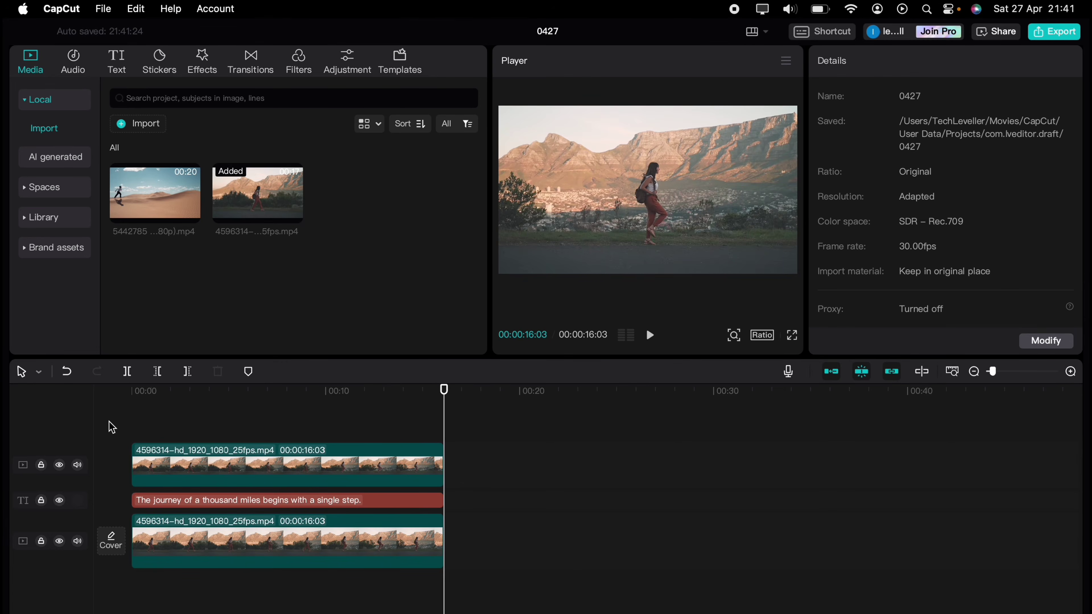
Combine the masked hiker clip and the quote text into one compound clip
click(373, 485)
click(364, 500)
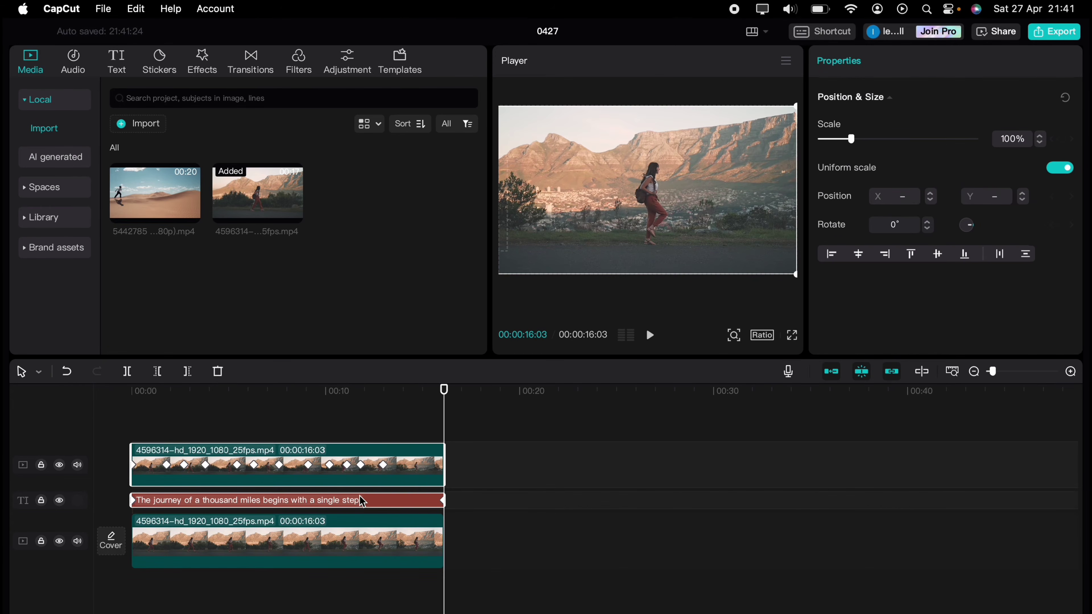
right_click(368, 497)
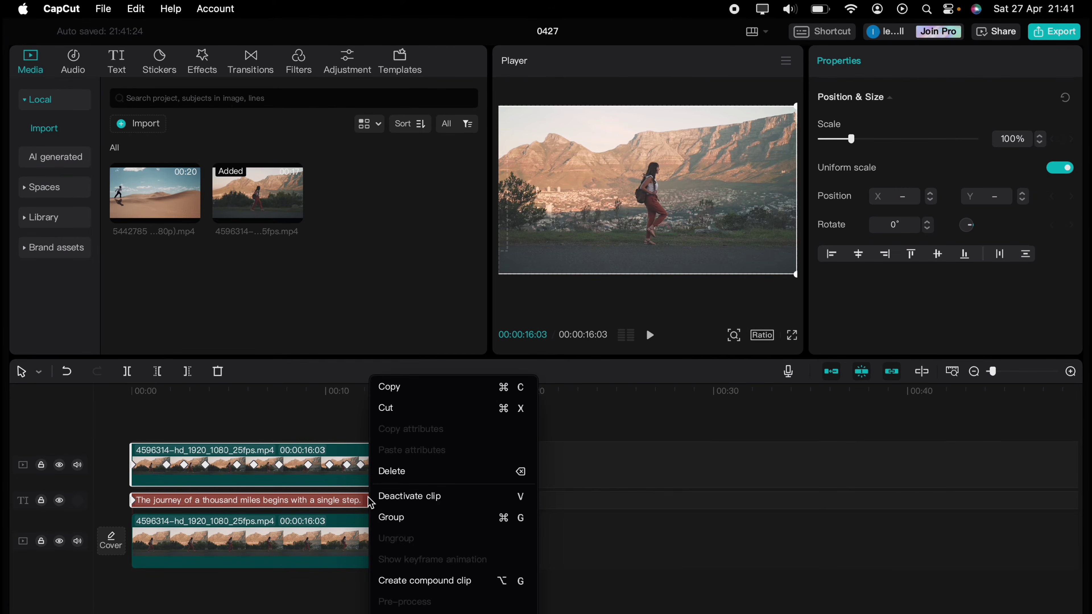
click(422, 585)
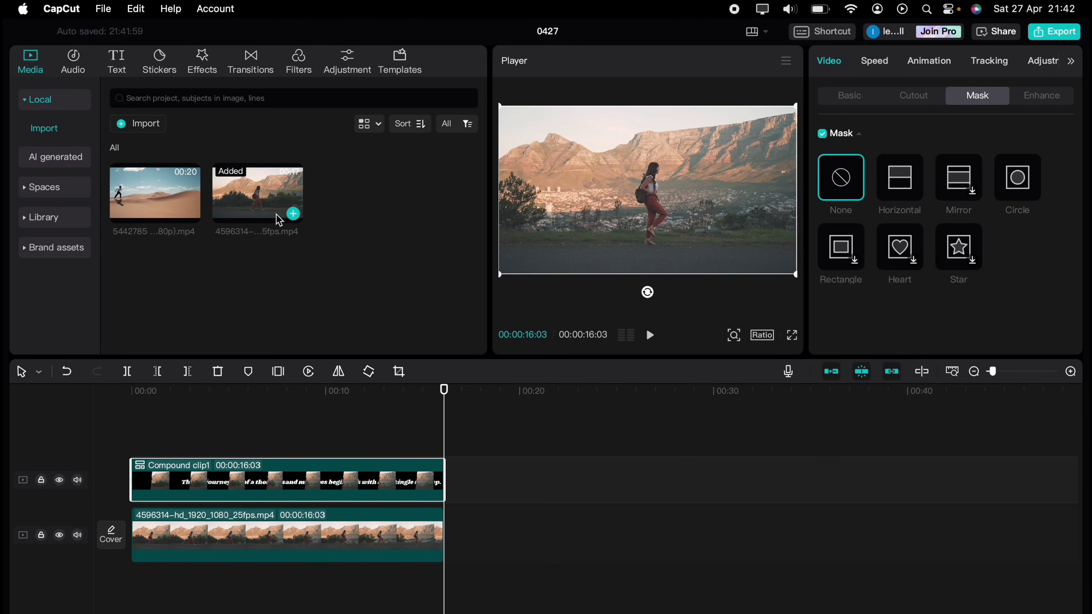
Add another copy of the hiker video above the compound clip at the beginning of the timeline
drag(266, 200, 137, 425)
click(134, 419)
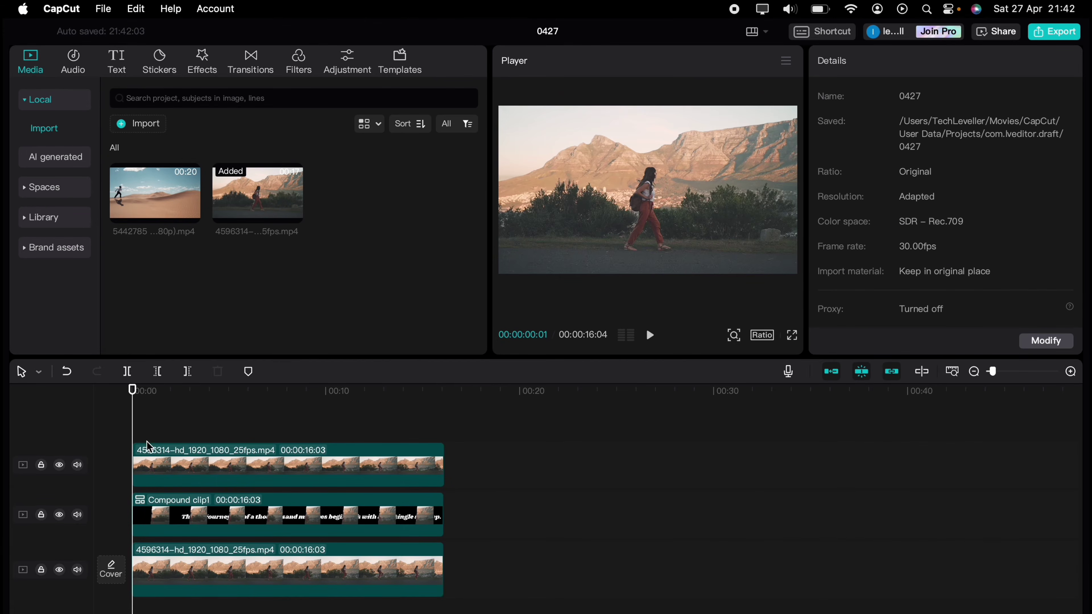
Enable Auto cutout on the topmost hiker clip and play the finished text effect
click(150, 450)
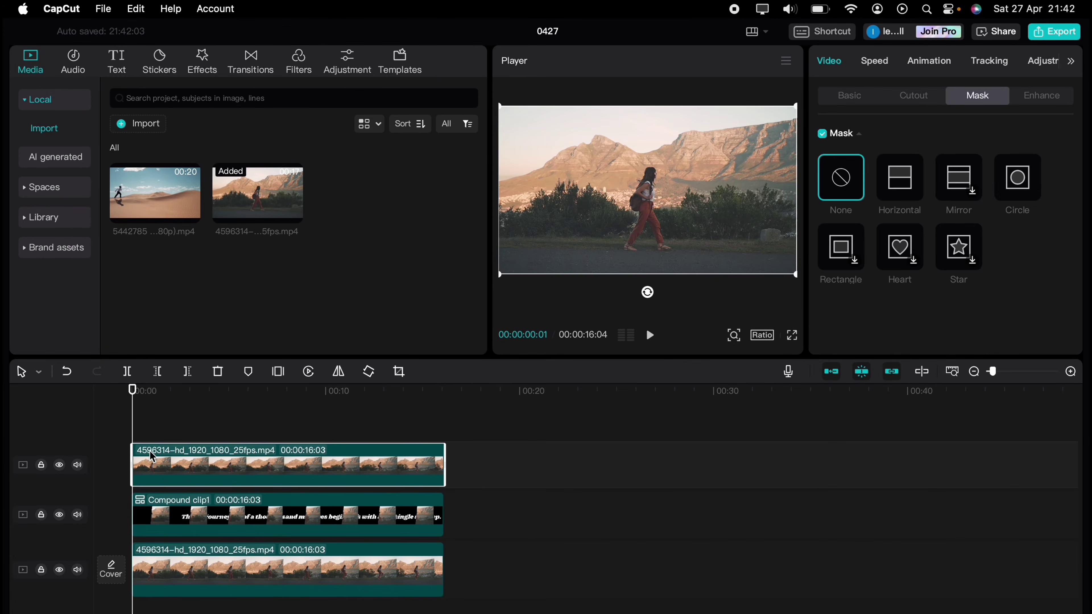
click(925, 103)
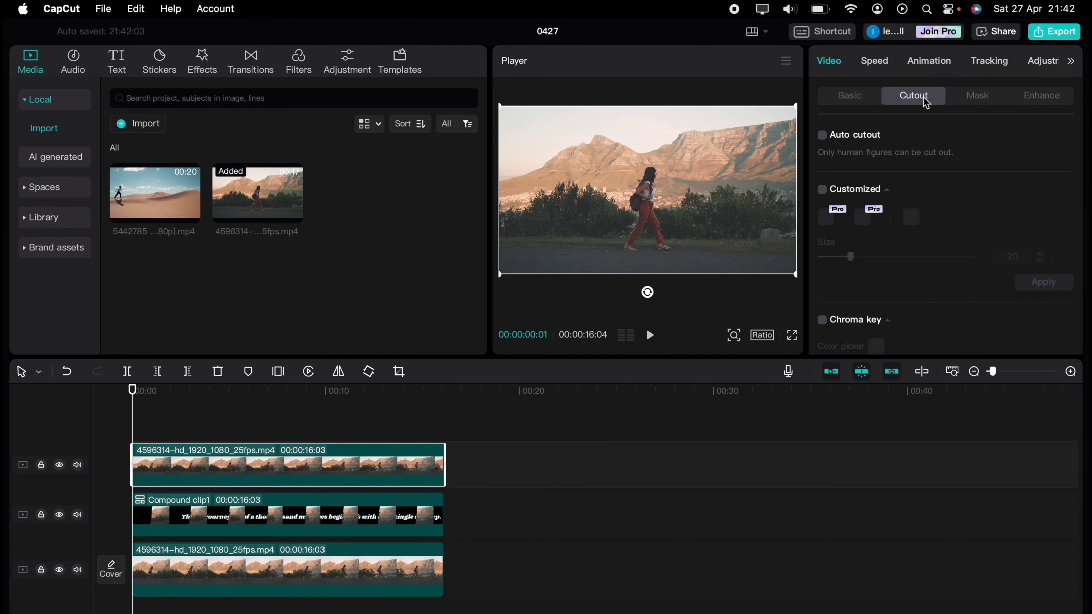
click(822, 135)
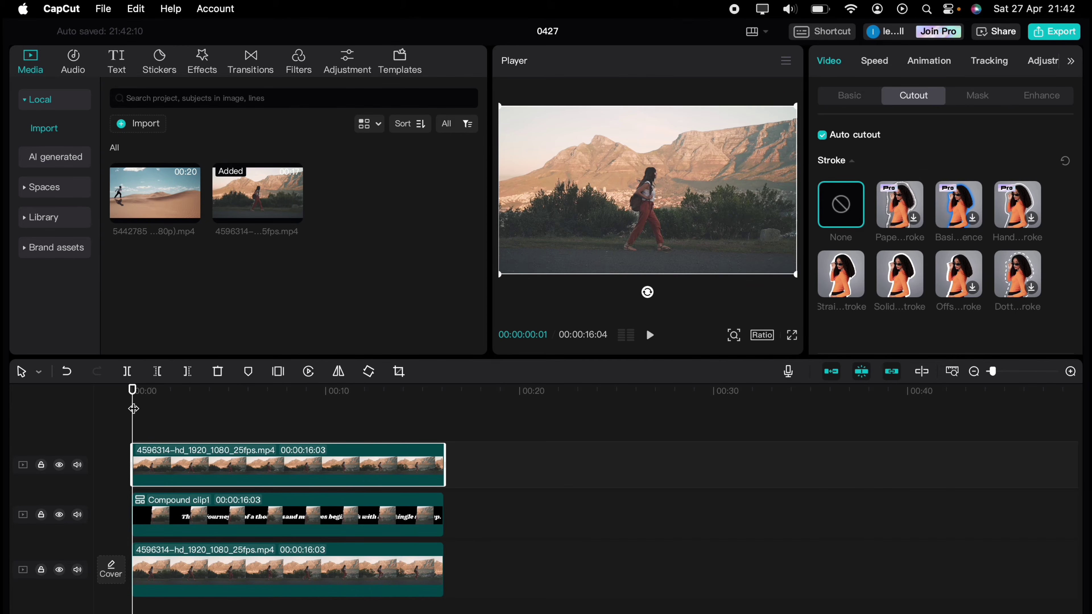
key(space)
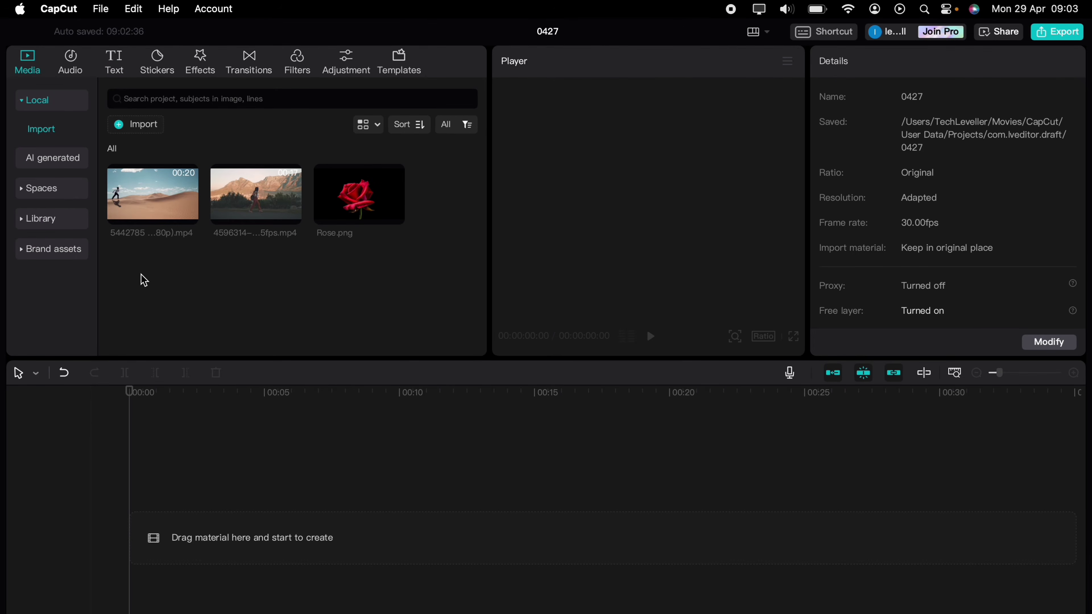
Place a solid orange background from the library's Background collection at the start of the empty timeline
click(68, 228)
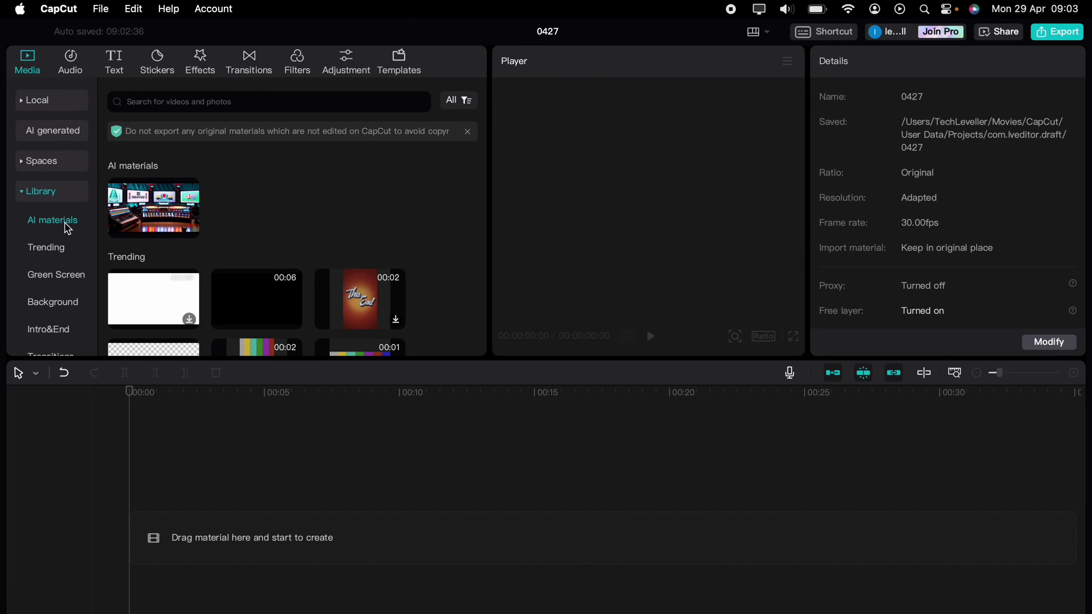
click(54, 308)
scroll(183, 267, down, 10)
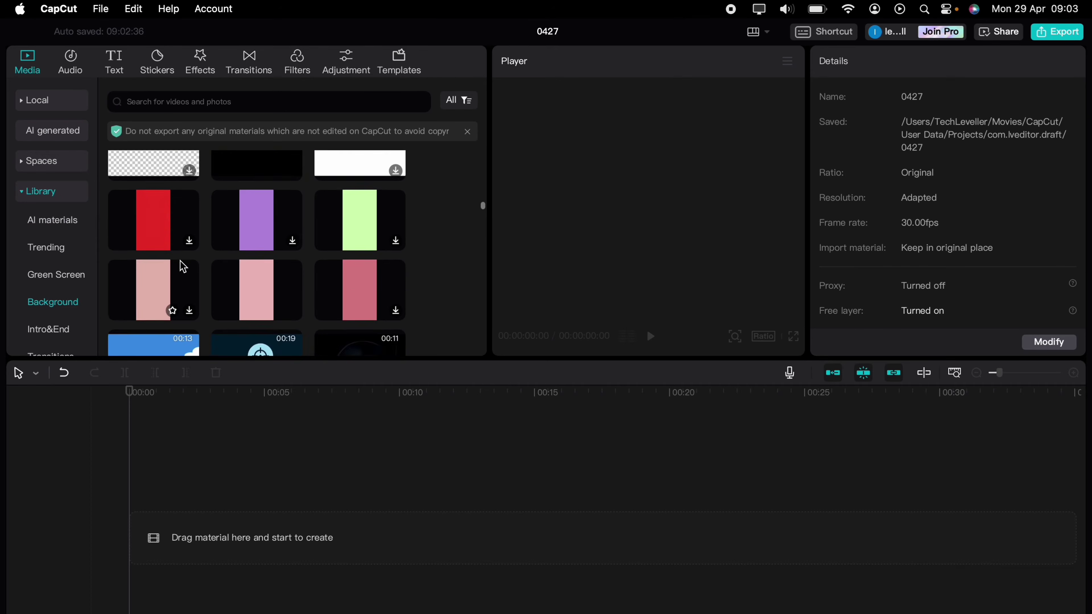
scroll(184, 267, down, 10)
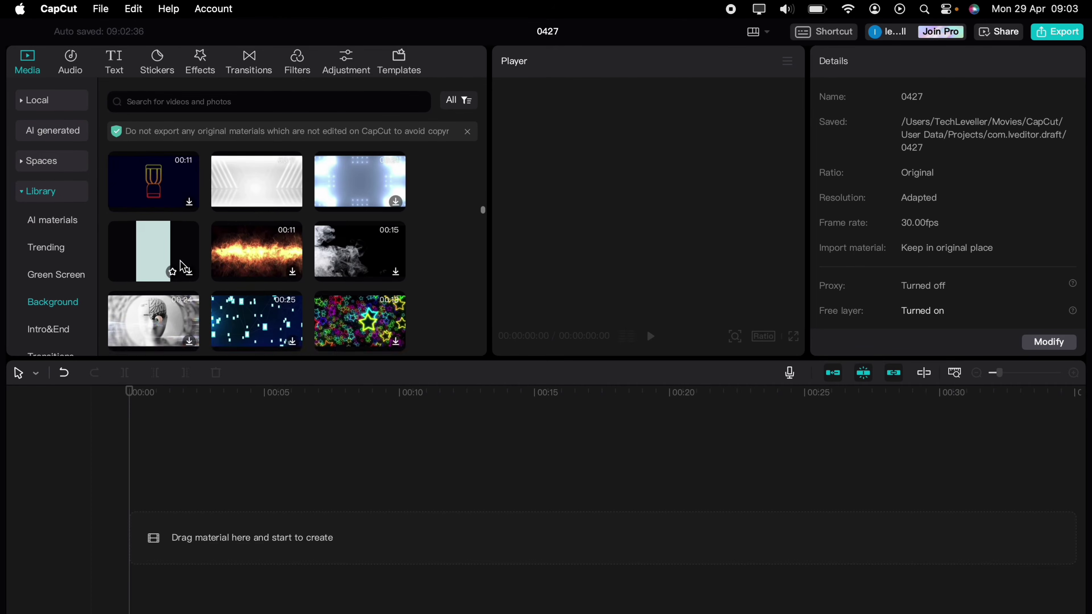
scroll(184, 267, down, 10)
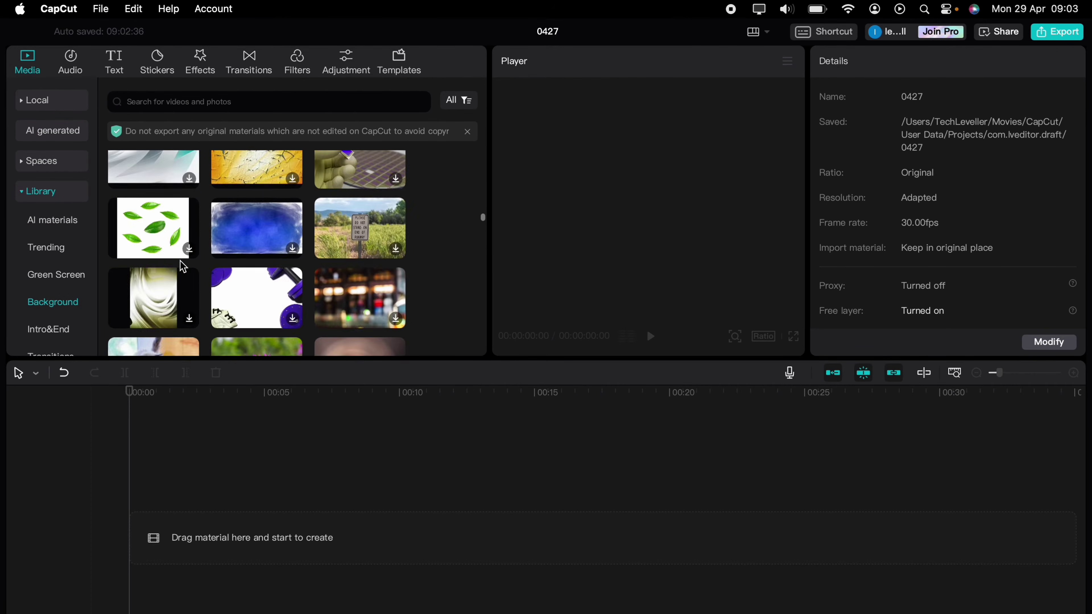
drag(162, 234, 168, 512)
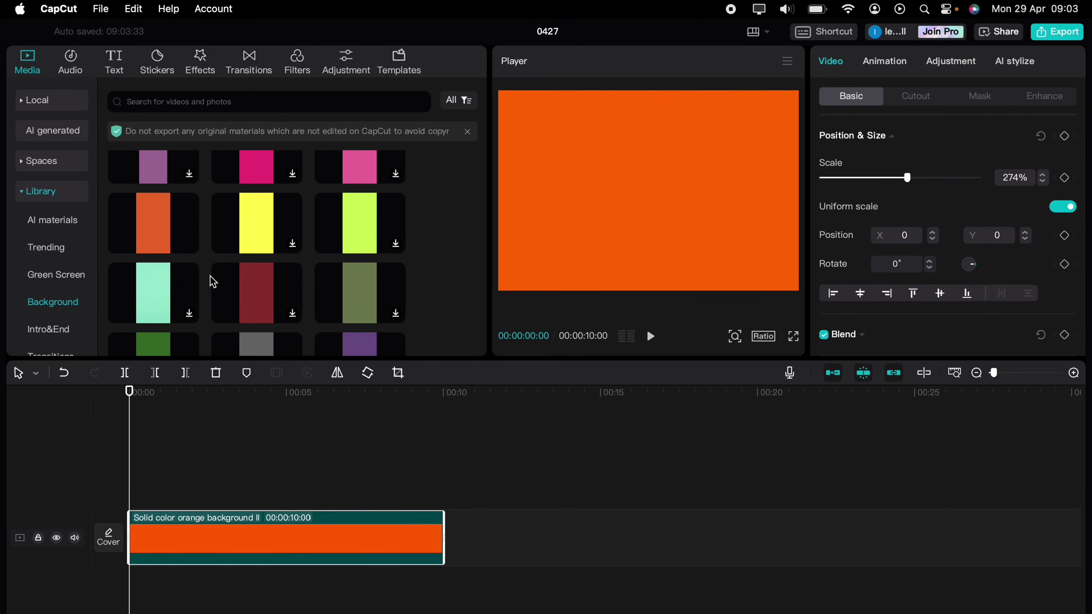
Add a default text clip above the orange background and extend it to the background's full 10-second length
click(120, 69)
mouse_move(165, 172)
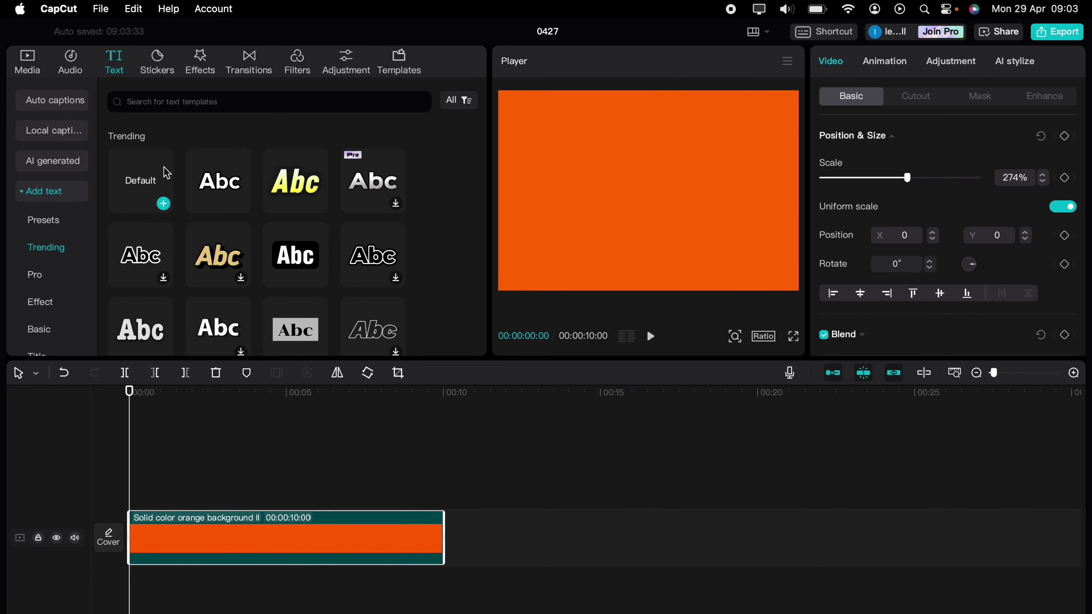
mouse_move(206, 177)
drag(142, 194, 136, 484)
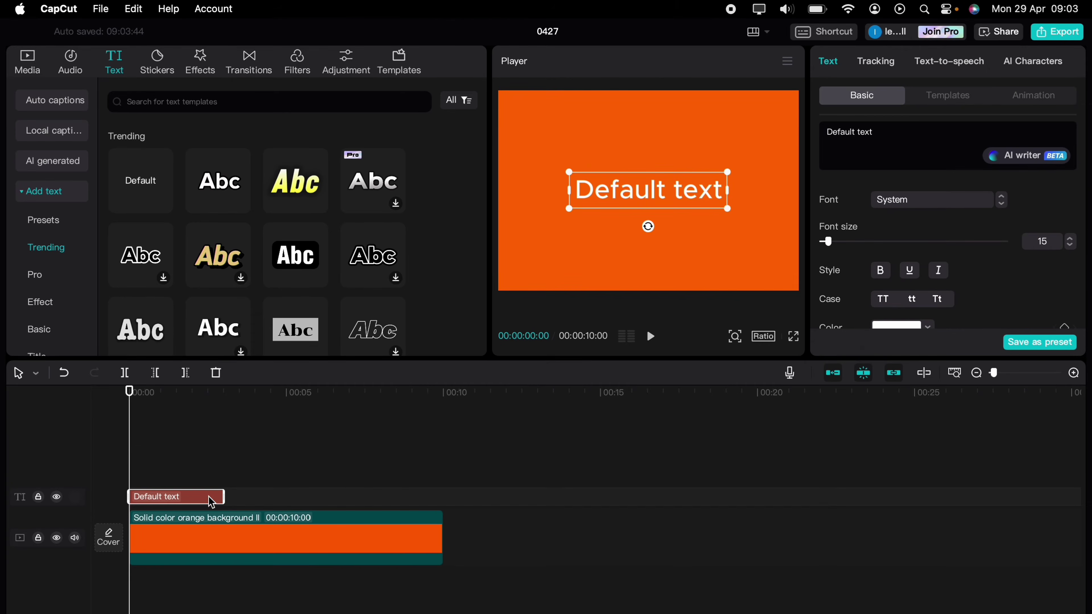
drag(224, 496, 437, 493)
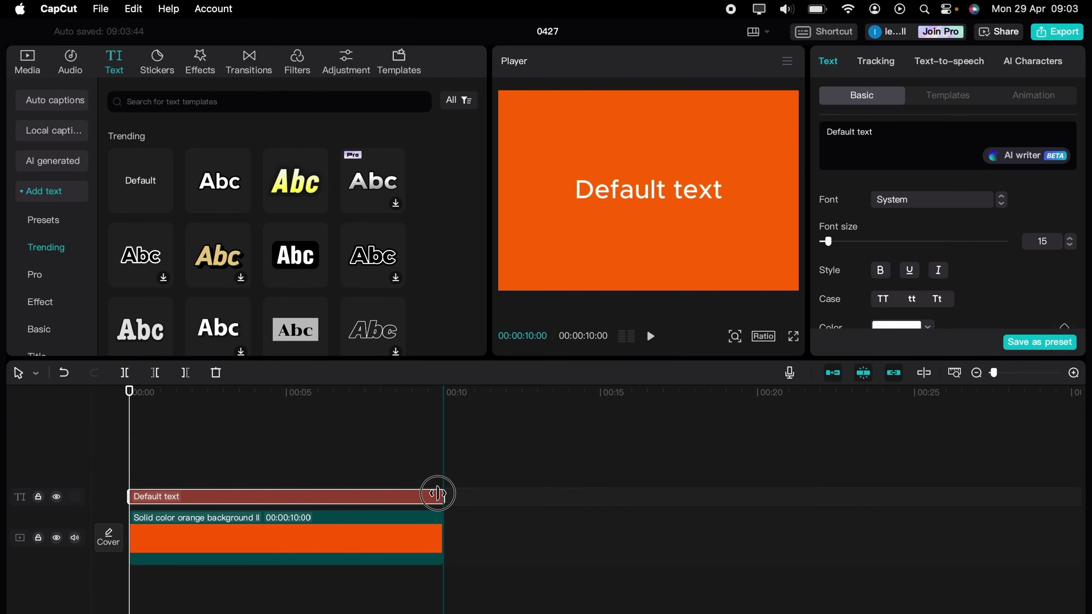
Change the text to "Text Swipe" and set its font to Kanit-Black
click(896, 138)
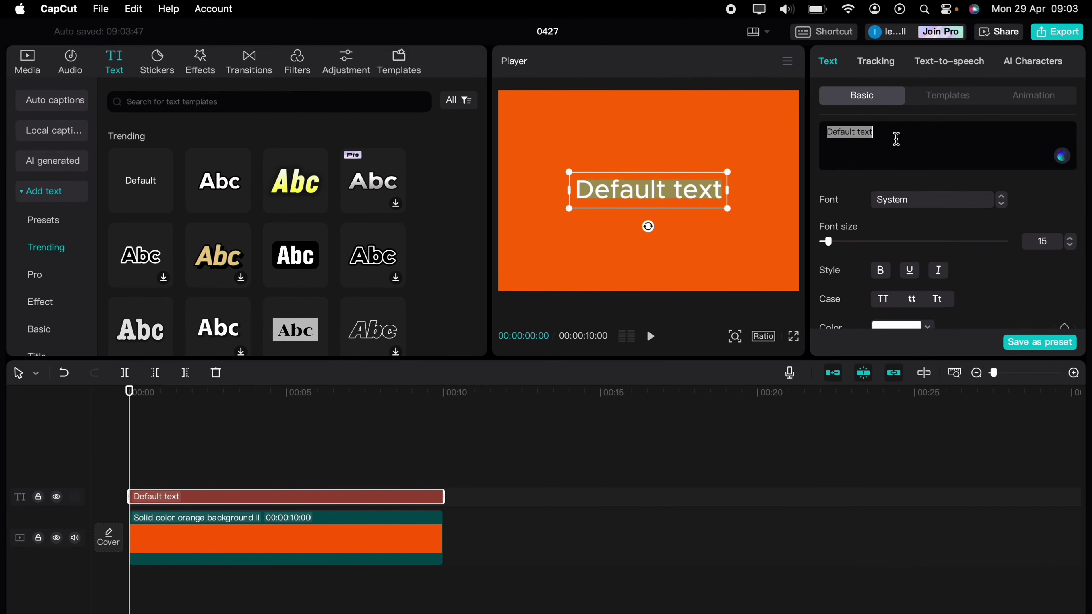
text(Text Swipe)
click(924, 200)
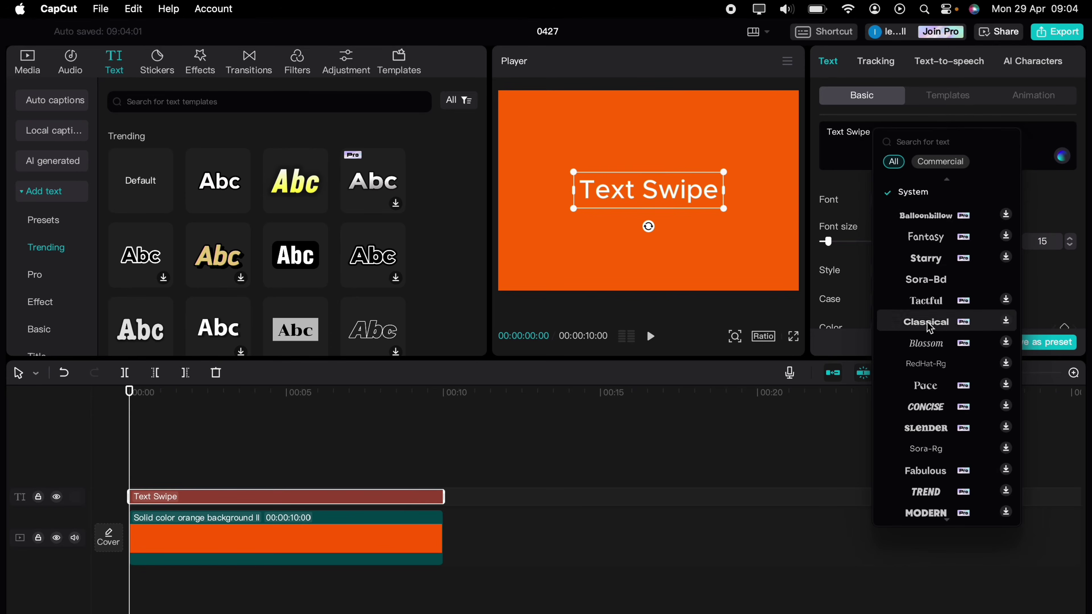
scroll(928, 450, down, 10)
click(929, 430)
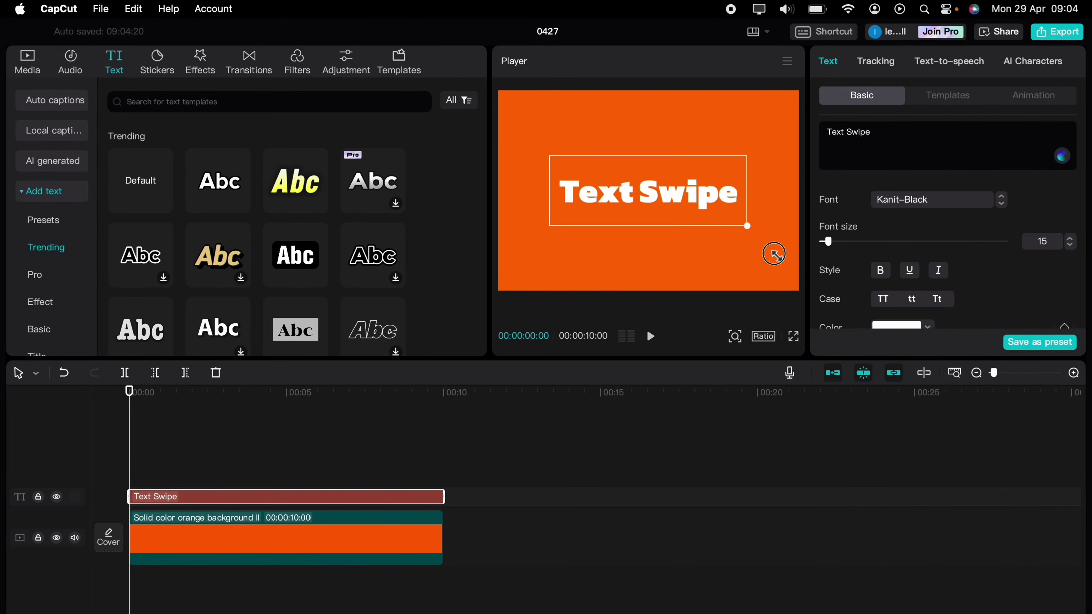
Enlarge the title to nearly the full frame width and convert it to uppercase
drag(774, 254, 787, 238)
click(882, 299)
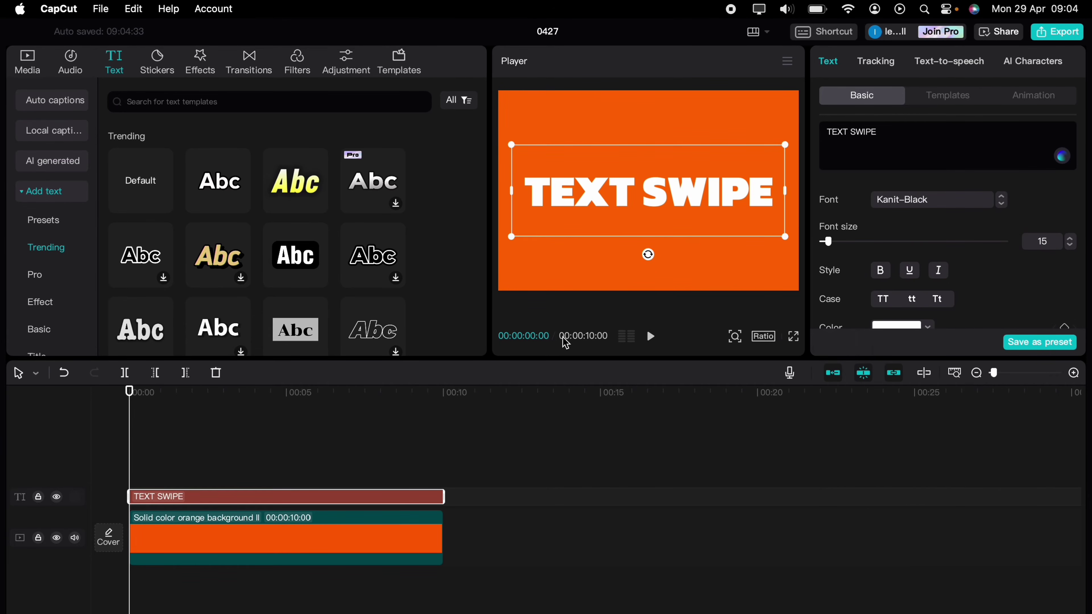
Duplicate the orange background clip and place the copy directly after the original on the main track
click(341, 544)
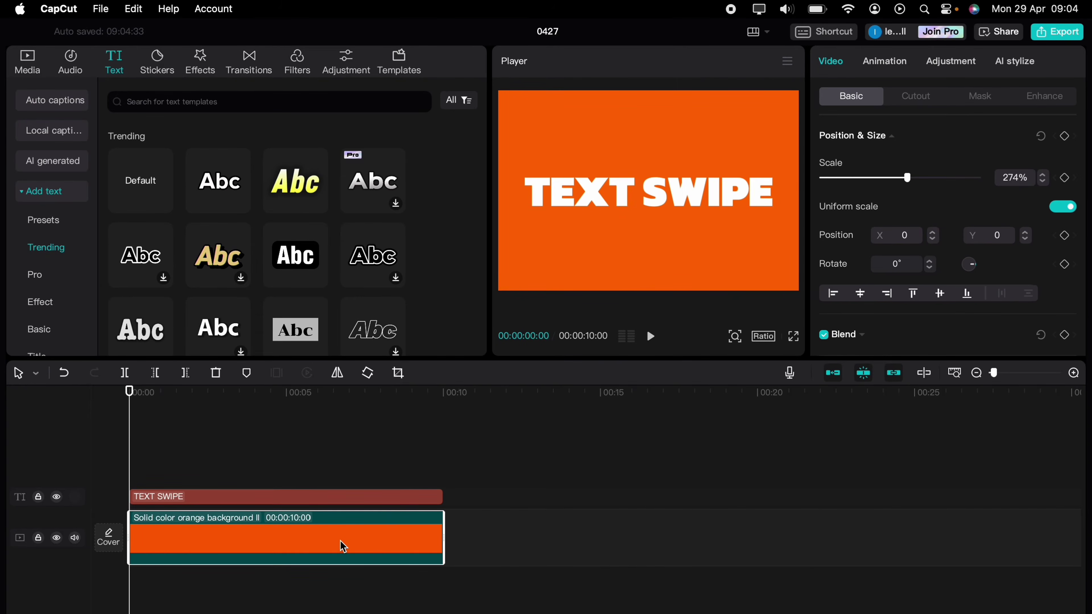
click(462, 442)
key(super+v)
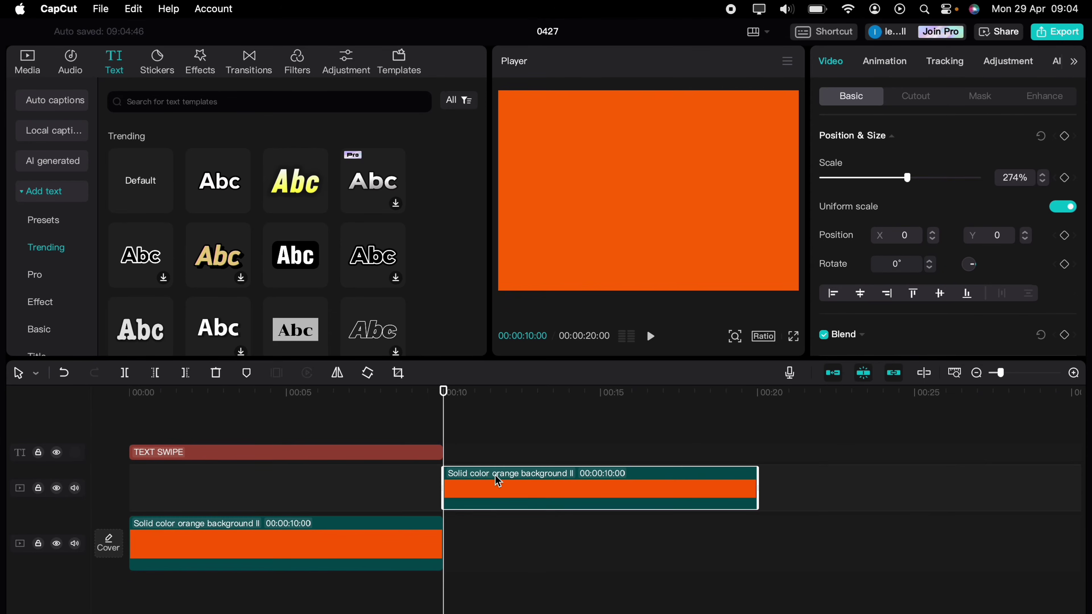
drag(497, 481, 515, 531)
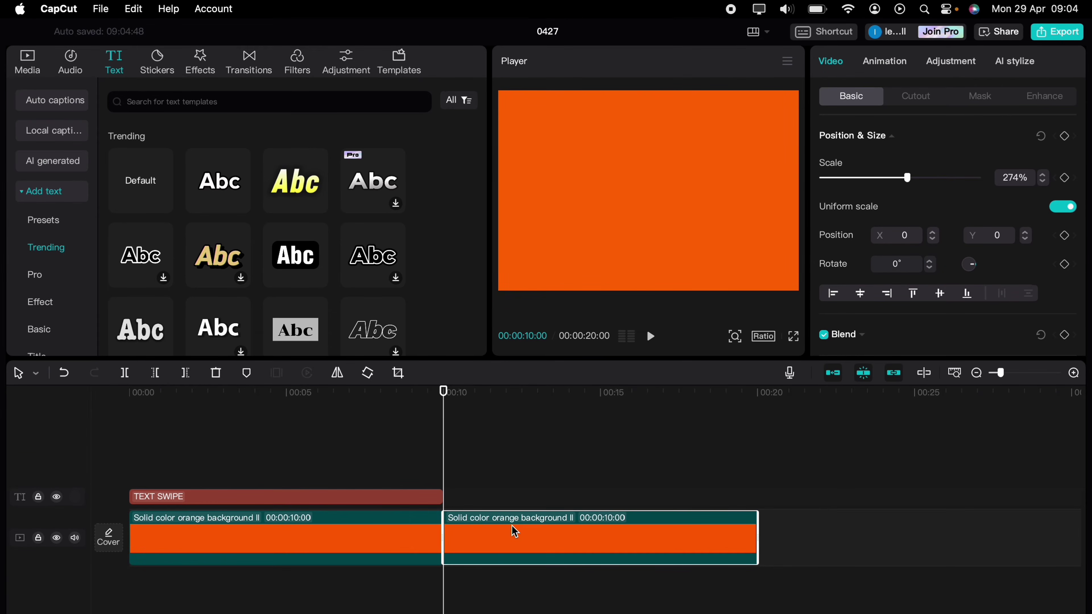
Scale the second orange background down to 14% and move it out of the frame above, to about X 73, Y 1692
drag(680, 241, 743, 178)
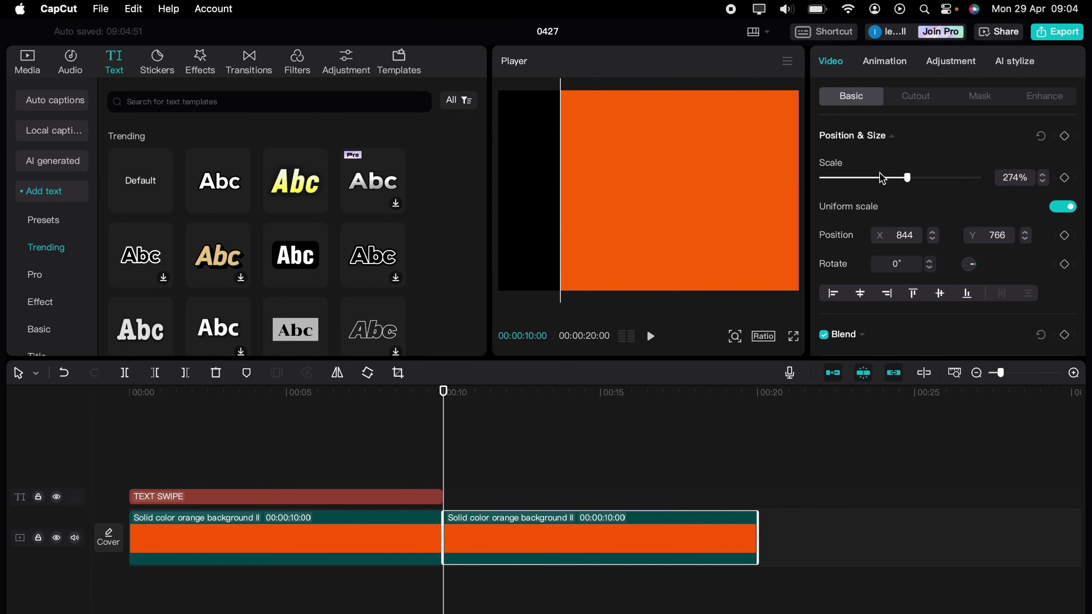
drag(907, 178, 825, 178)
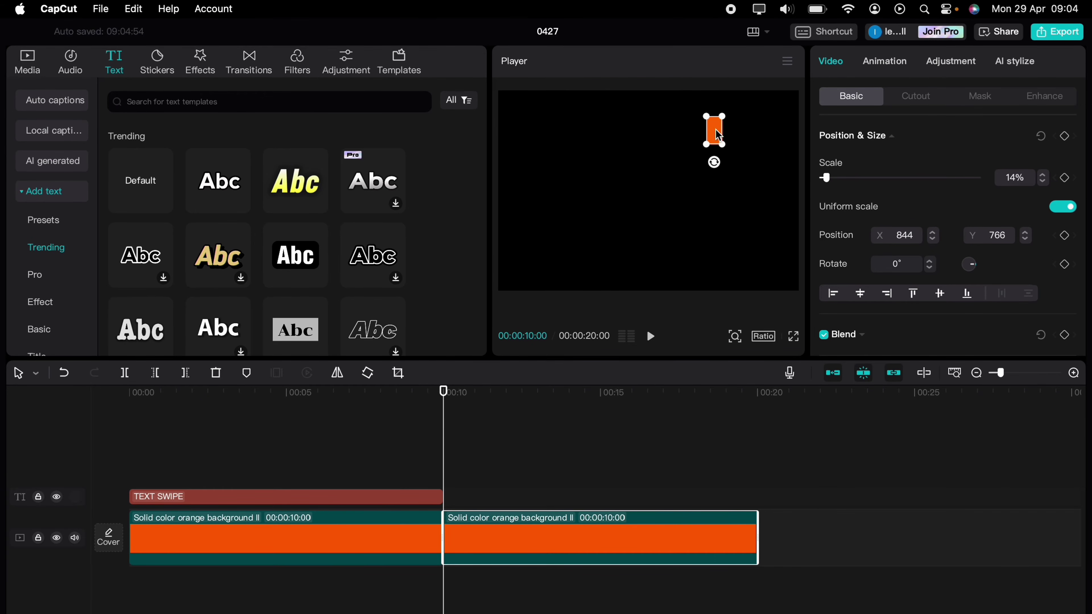
drag(714, 130, 648, 61)
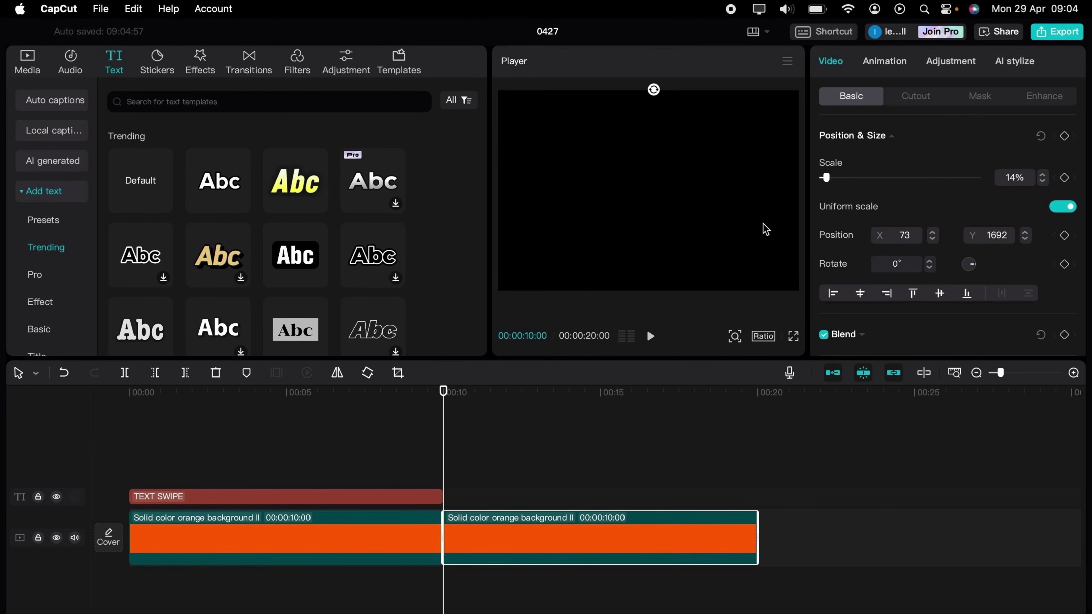
Give the second background clip a solid turquoise canvas color
scroll(868, 301, down, 5)
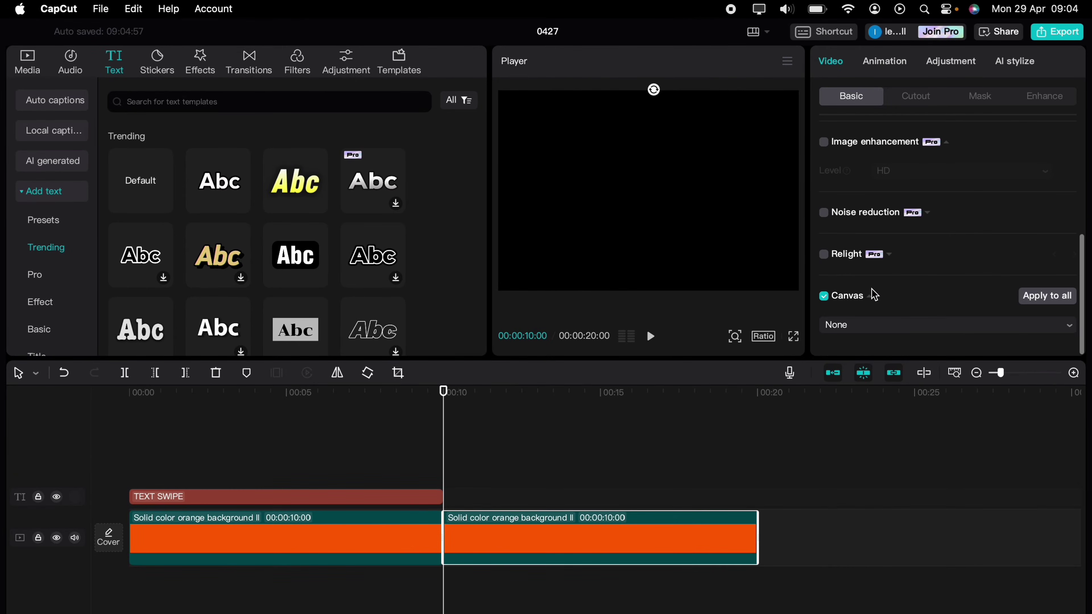
click(869, 325)
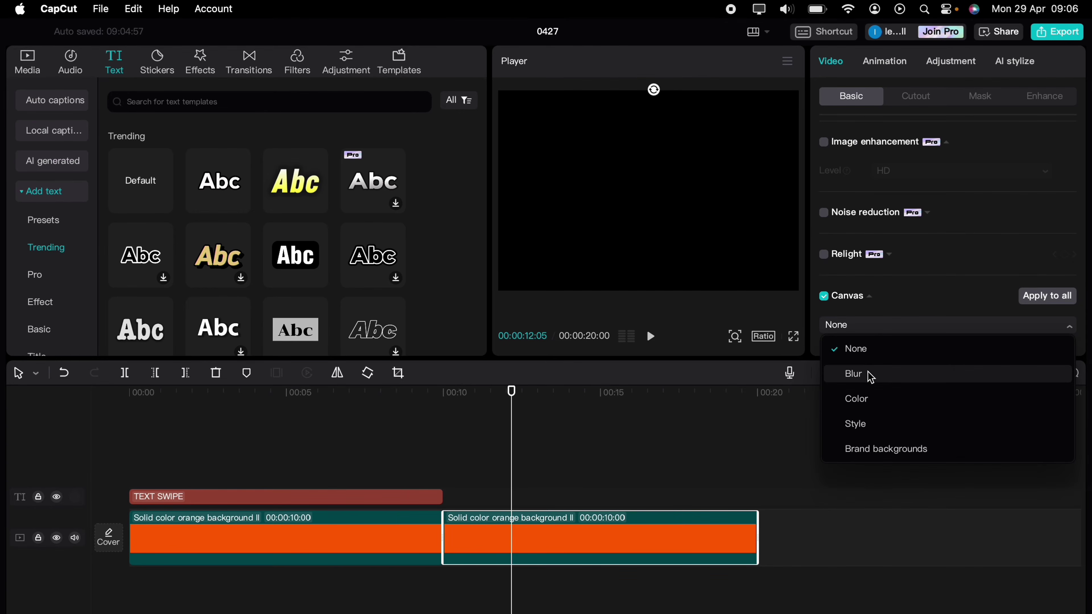
click(868, 399)
scroll(877, 352, down, 4)
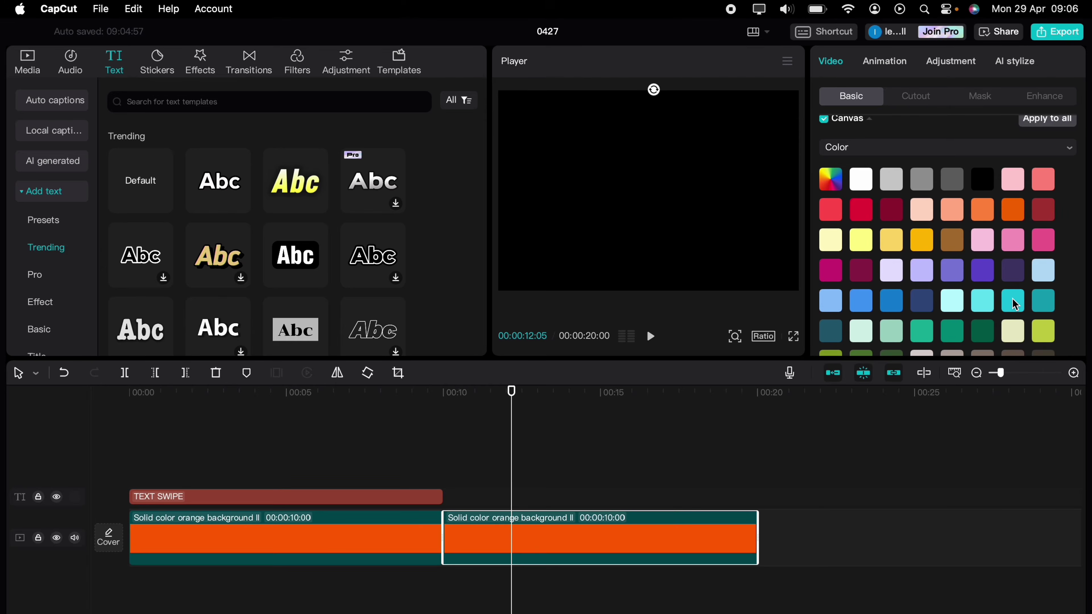
click(1014, 301)
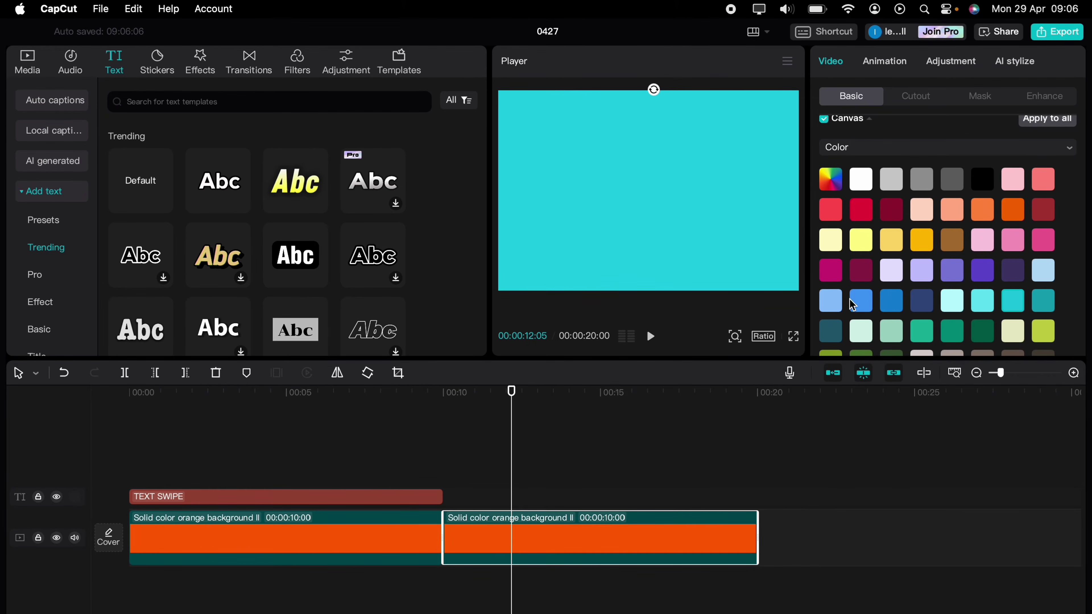
scroll(849, 299, down, 3)
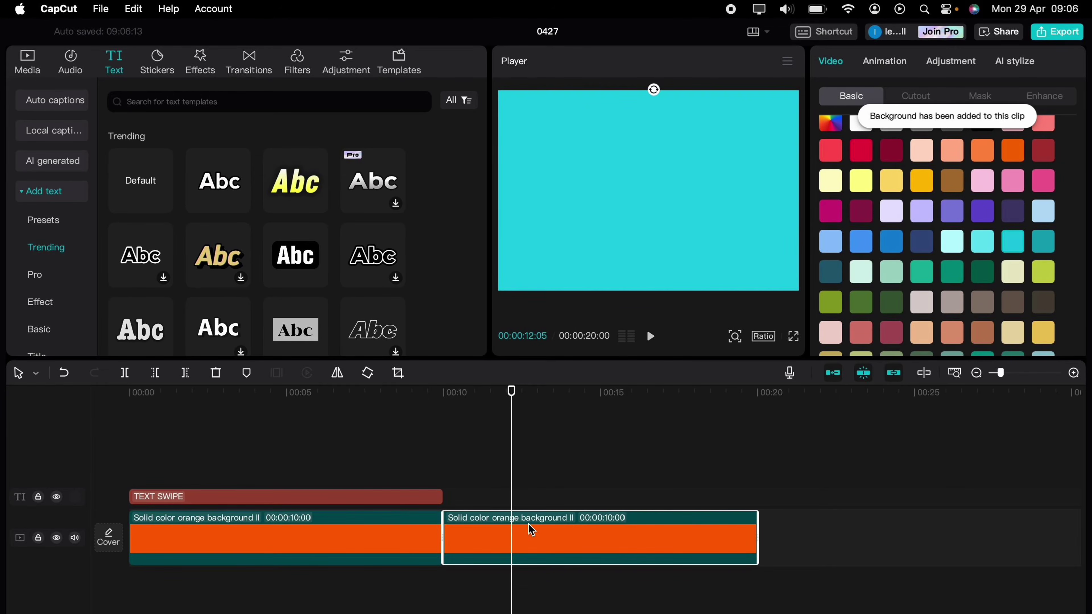
Turn the turquoise clip into a compound clip and move it above the title at the beginning of the timeline
right_click(530, 527)
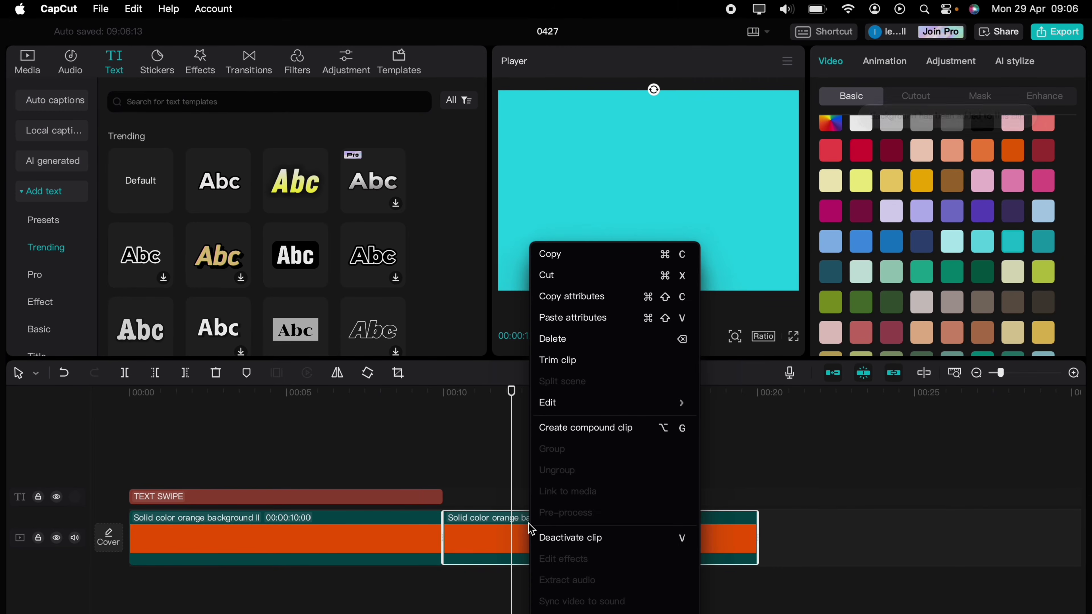
click(568, 429)
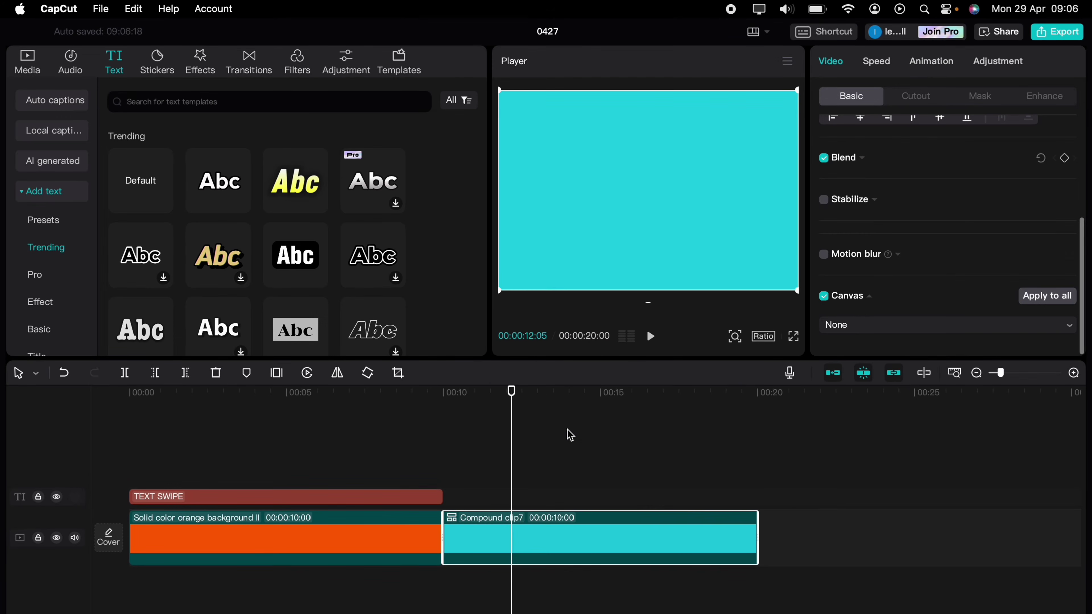
drag(485, 535, 171, 457)
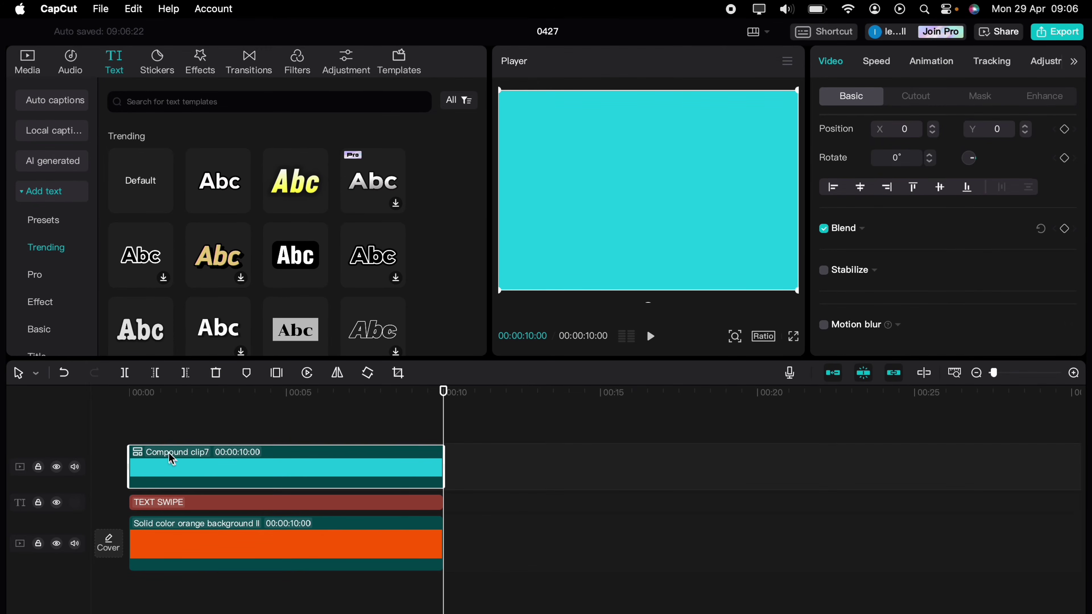
Apply a Rectangle mask to the turquoise compound clip and reduce its height to slightly more than the title's letters
click(150, 423)
click(172, 460)
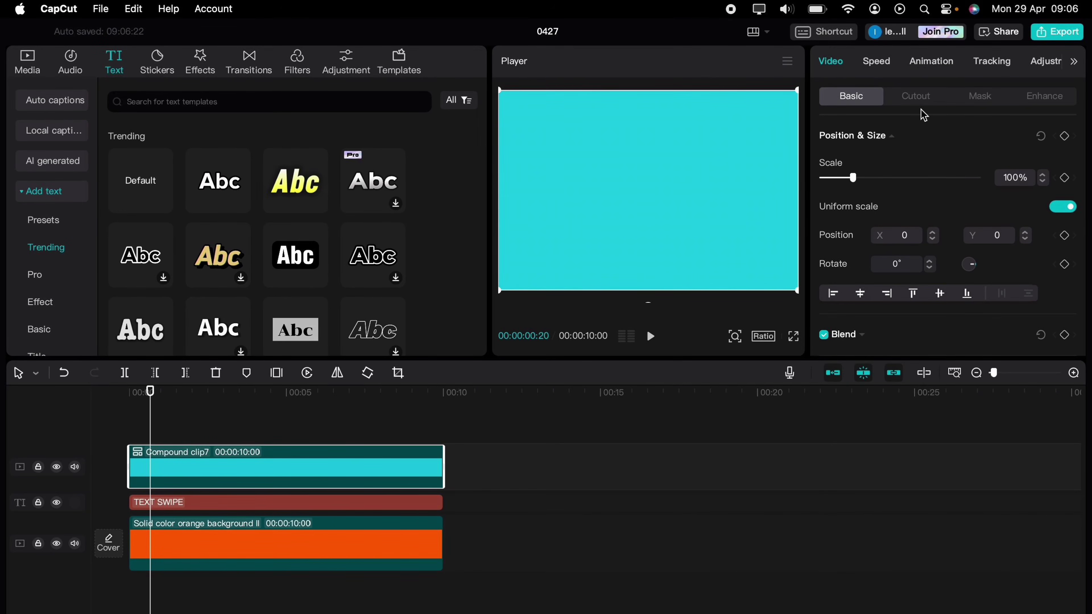
click(984, 96)
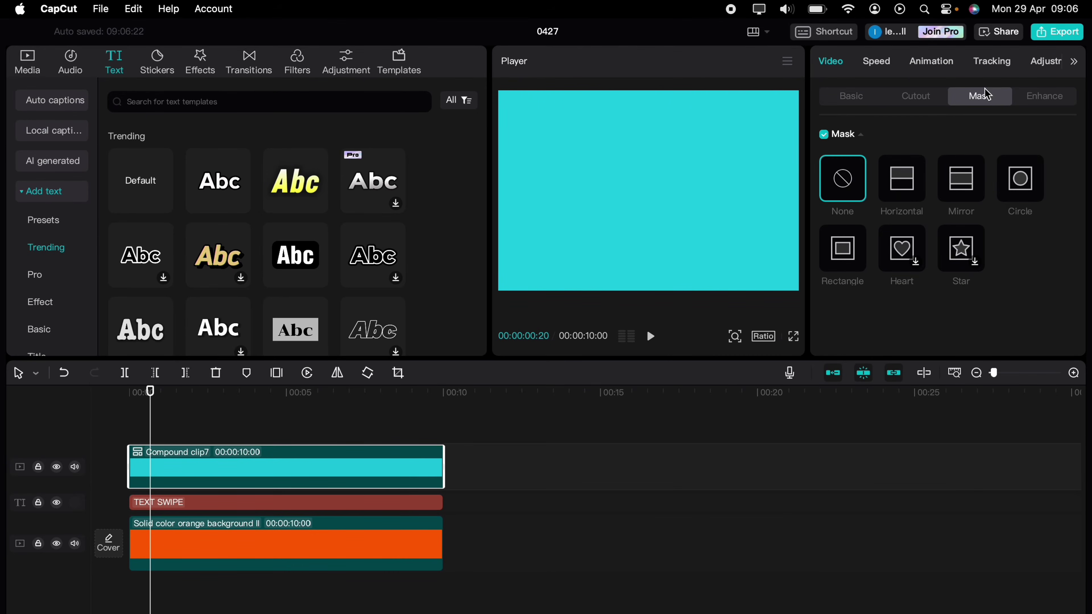
click(843, 248)
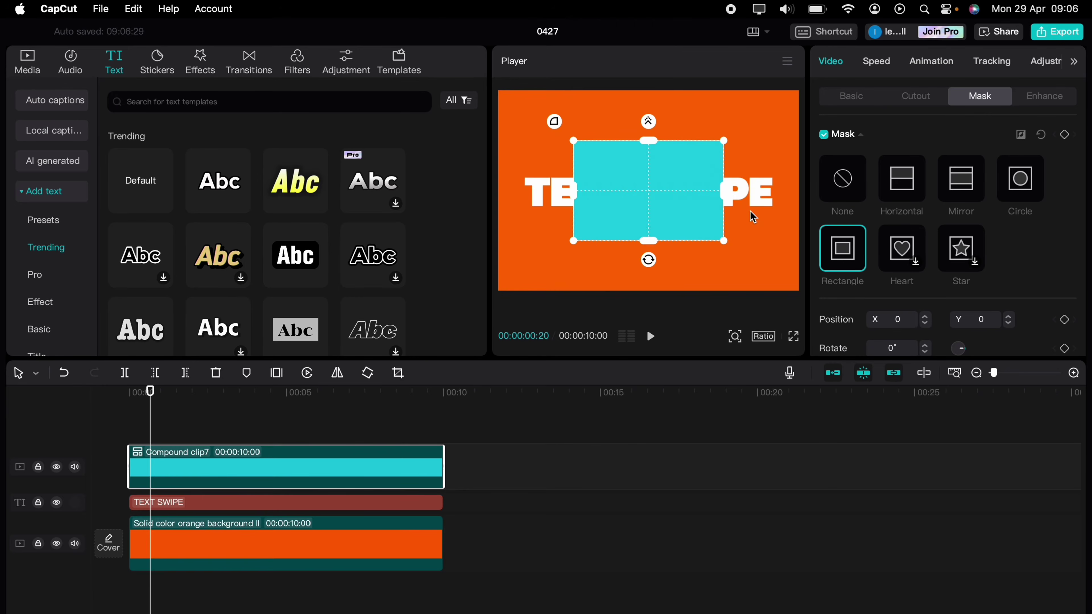
drag(646, 143, 648, 172)
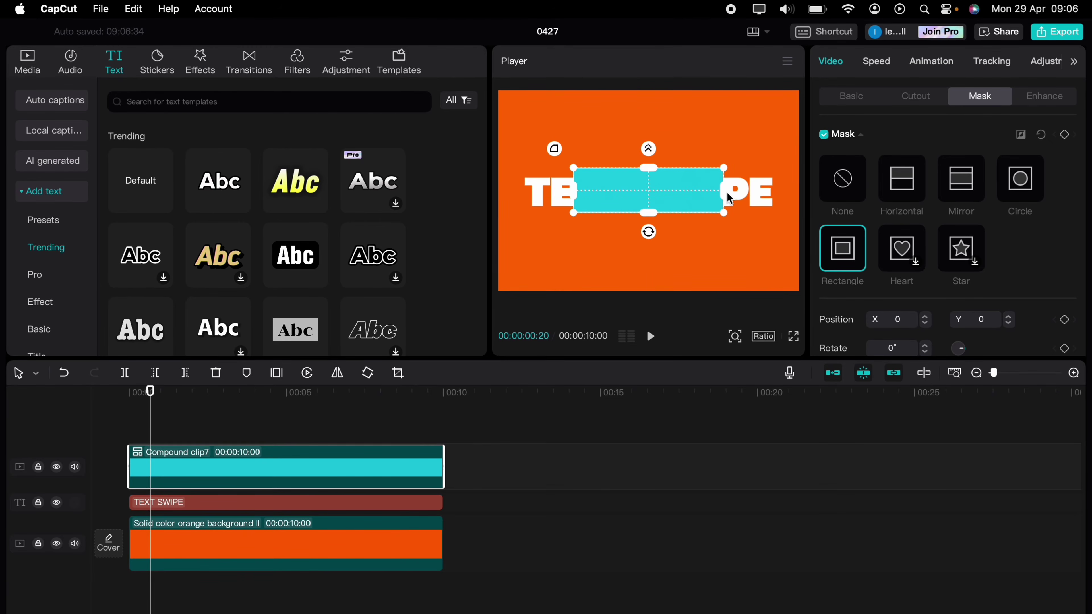
Narrow the rectangle mask to a thin vertical bar and place it just before the title's first letter, at X -834, Y 0
drag(726, 199, 518, 179)
click(267, 502)
click(261, 473)
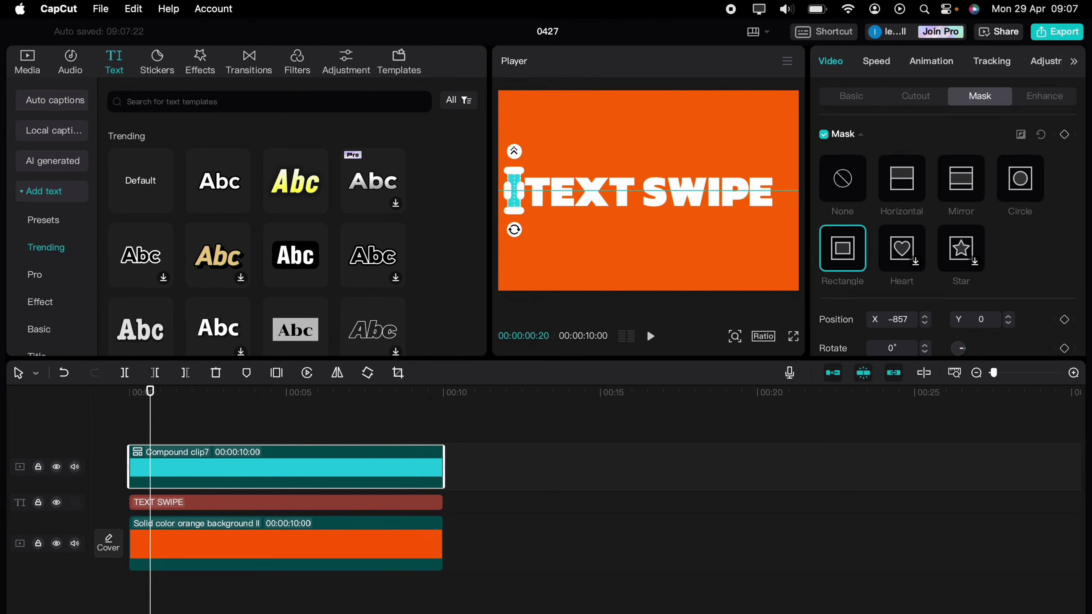
click(275, 504)
click(265, 527)
click(266, 469)
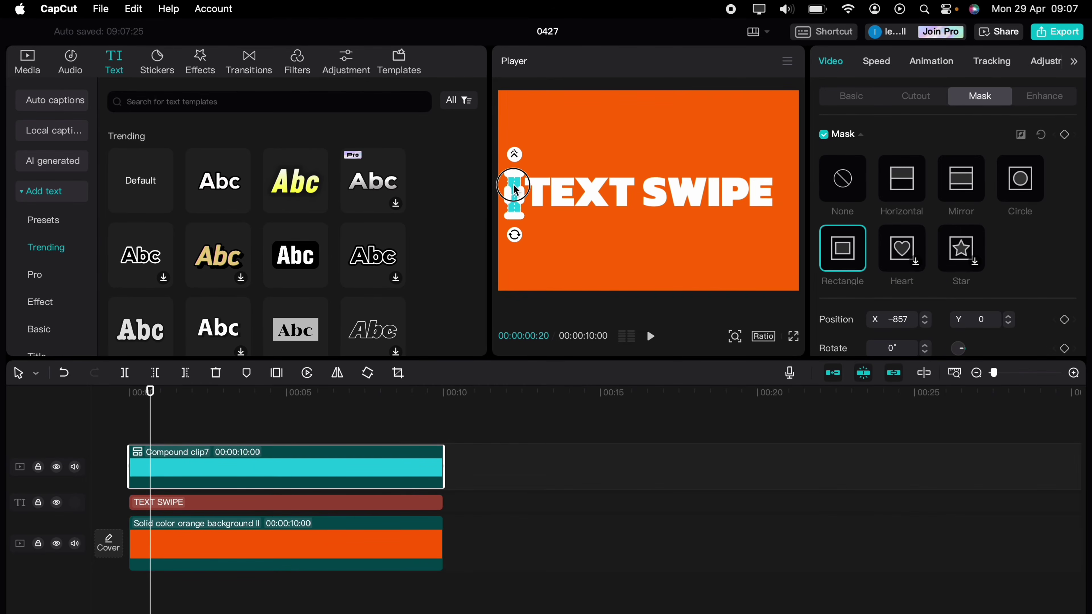
drag(515, 189, 521, 192)
click(266, 534)
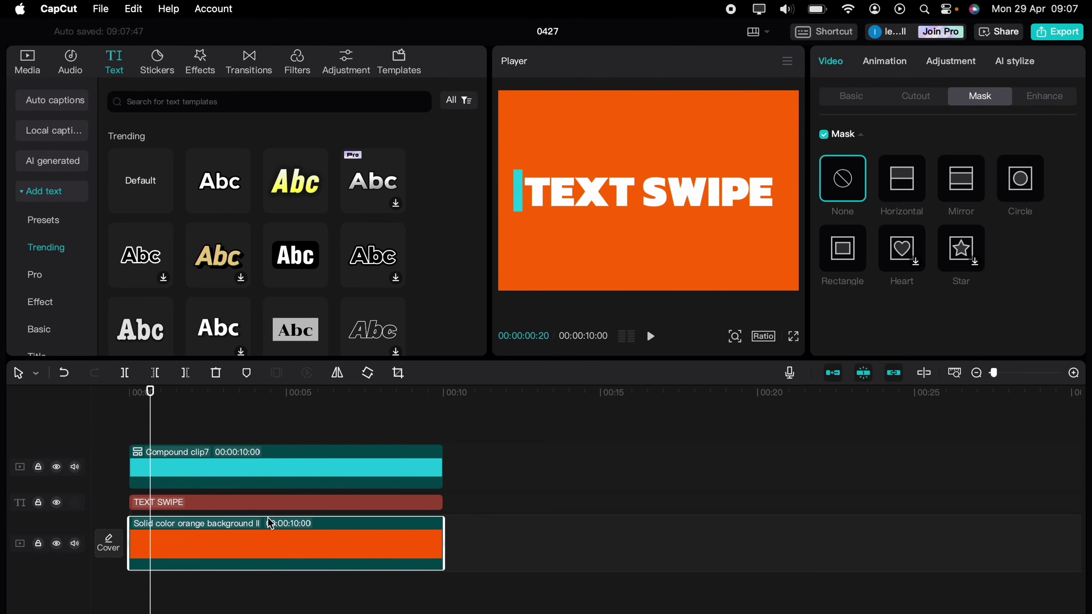
Add a mask keyframe to the turquoise compound clip at 00:00:00:26
click(276, 463)
drag(149, 417, 156, 419)
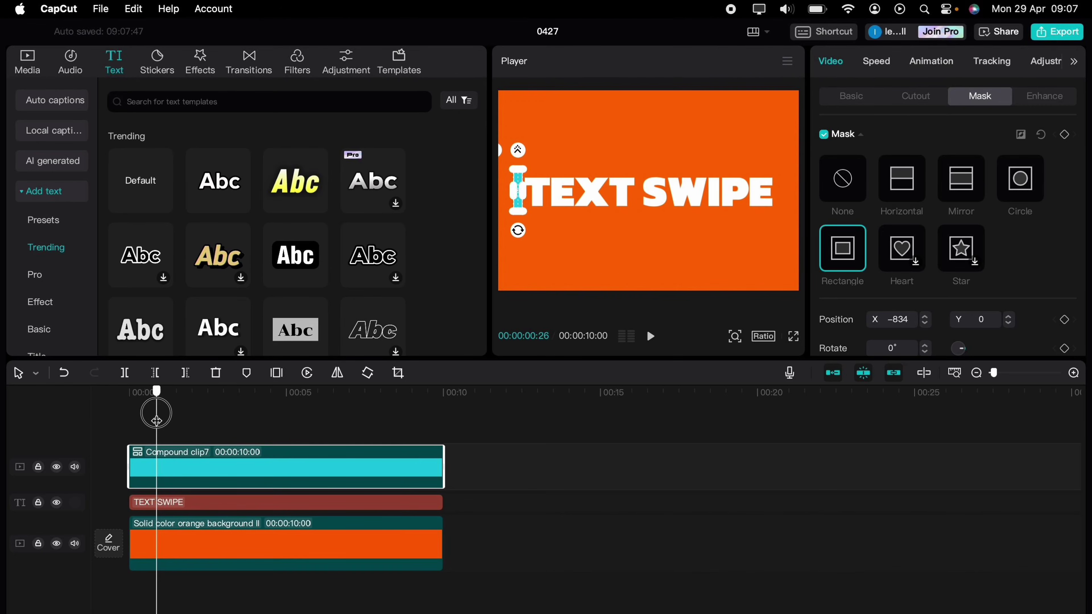
drag(156, 421, 156, 421)
click(1064, 135)
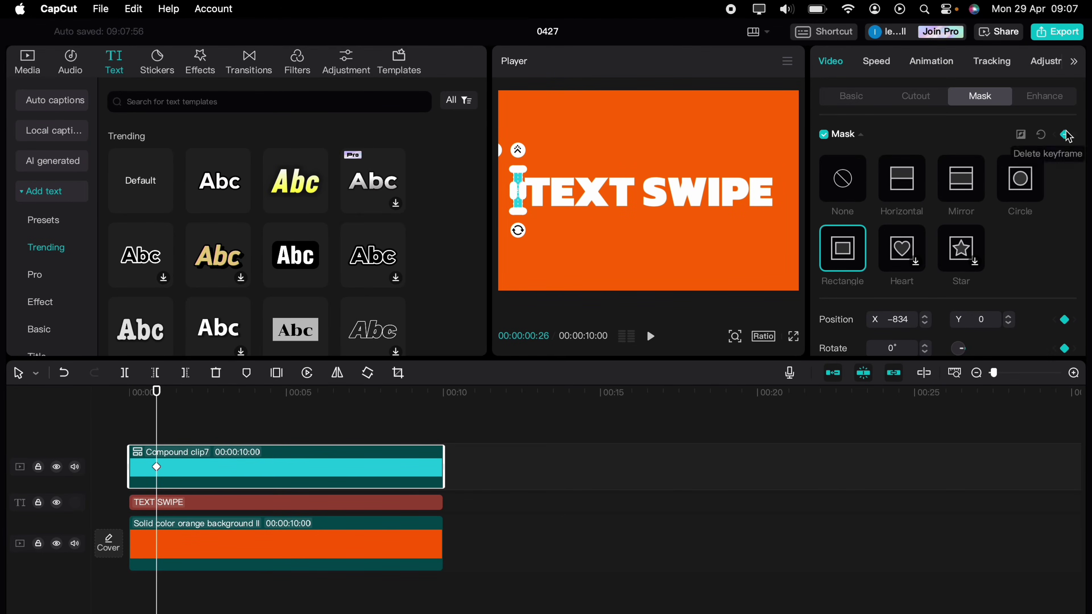
Keyframe the turquoise bar's mask just past the title's last letter, at X 844, Y 0, at 00:00:03:10, and play back the sweep
drag(160, 416, 234, 415)
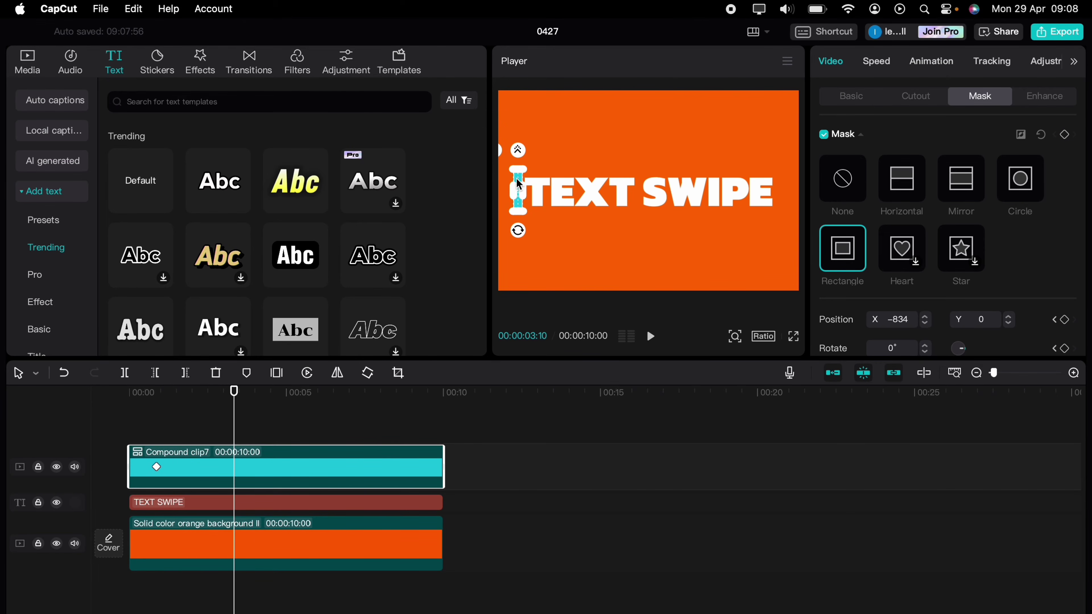
drag(519, 182, 782, 186)
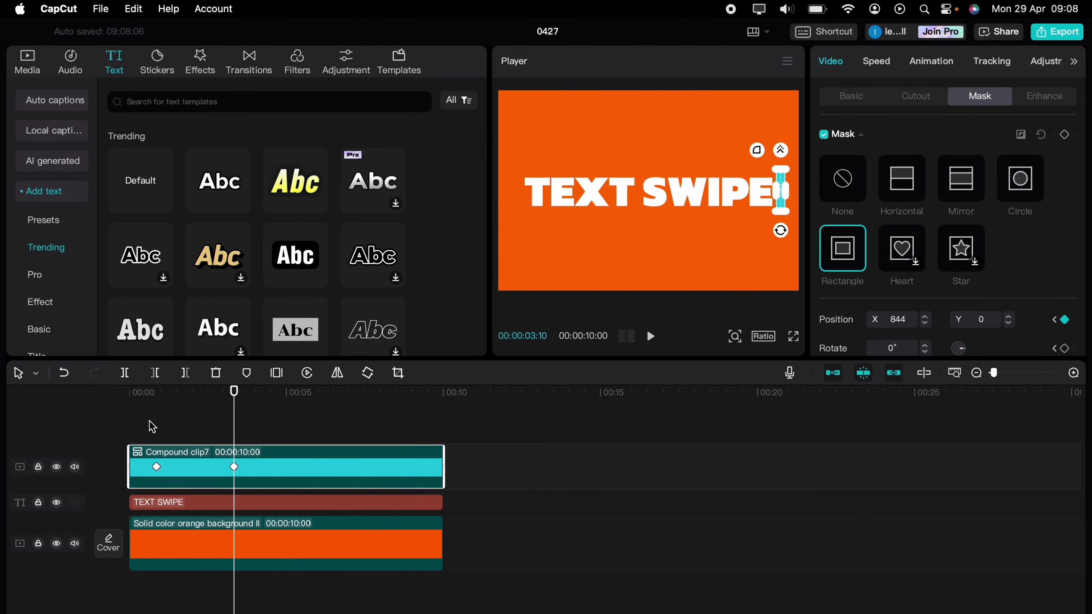
click(137, 424)
click(126, 423)
key(space)
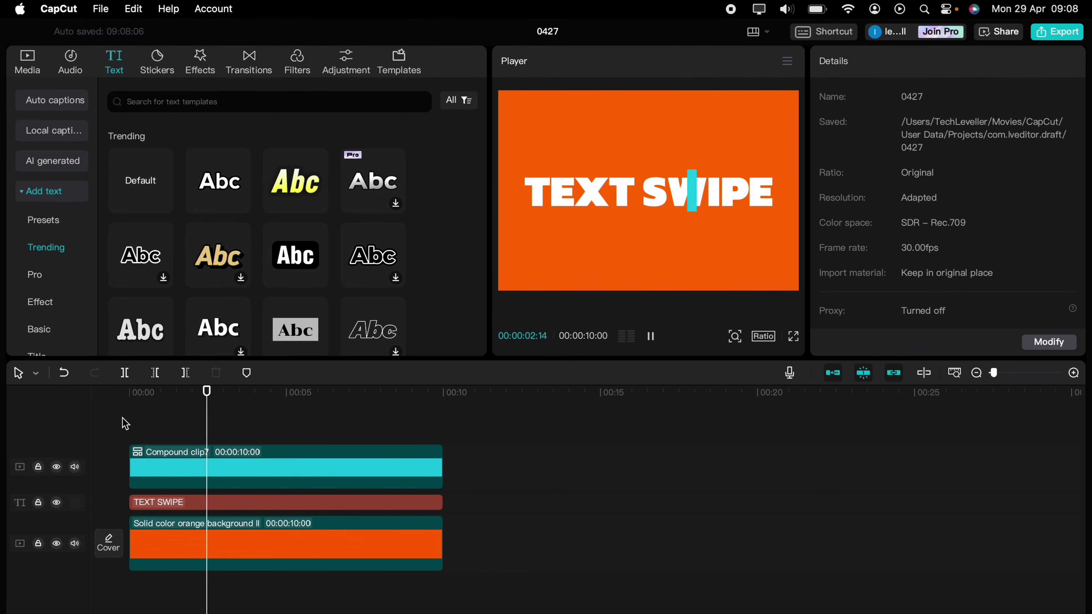
key(space)
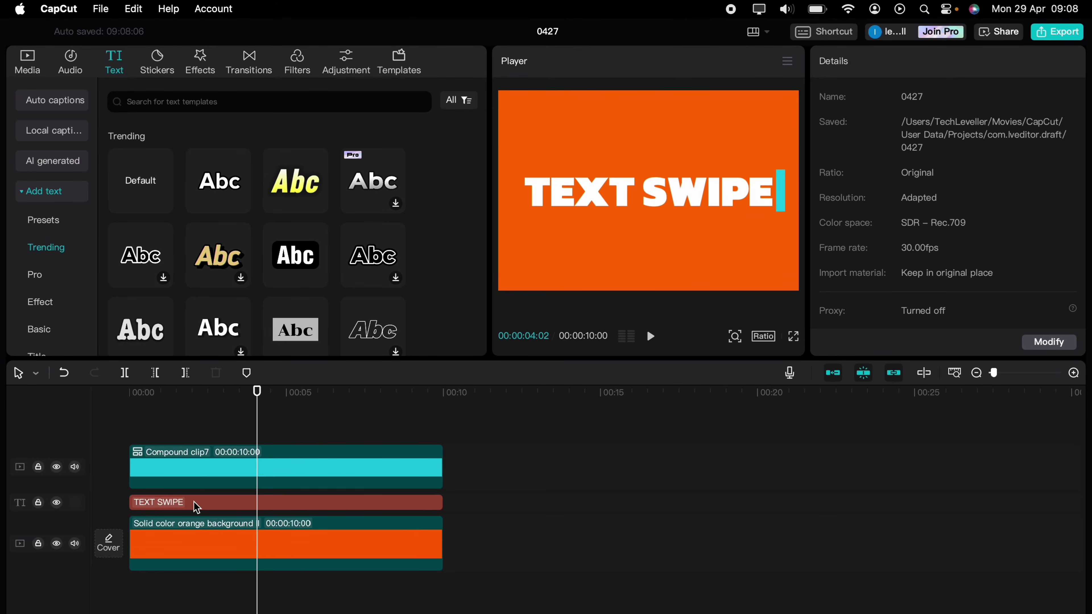
Duplicate the TEXT SWIPE title at the start of the timeline and move the copy above the turquoise compound clip
click(204, 502)
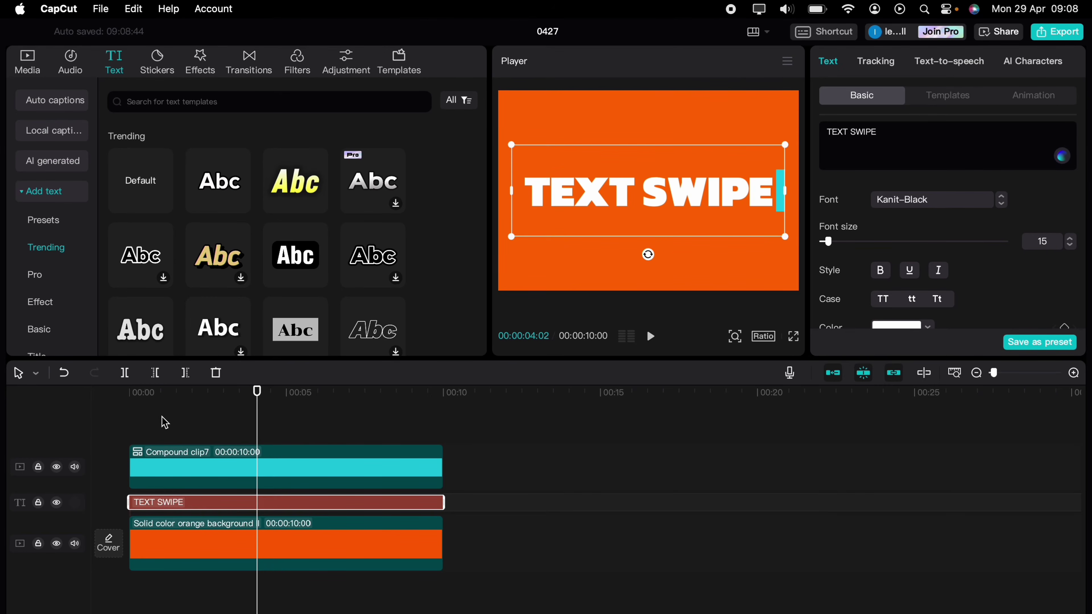
drag(165, 422, 130, 424)
key(super+v)
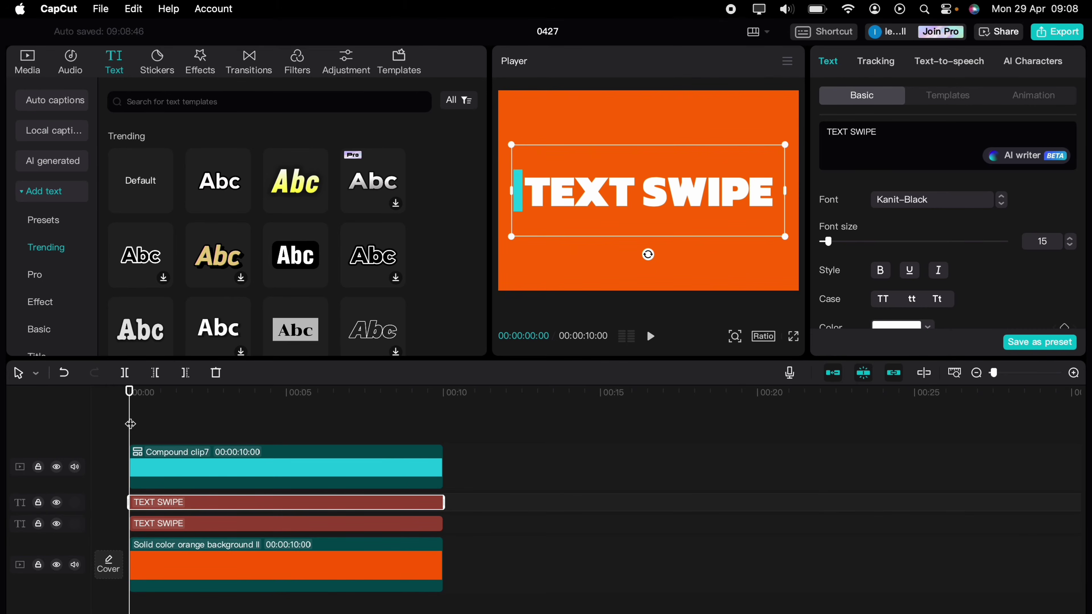
drag(178, 500, 177, 430)
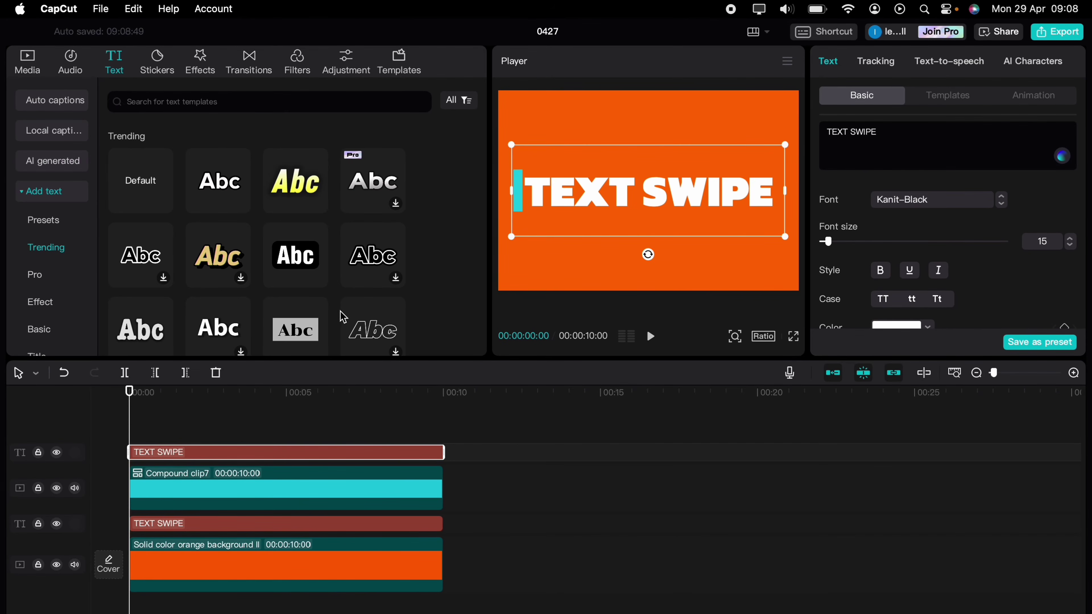
Recolor the upper TEXT SWIPE title to the turquoise swatch 00CDE5 to match the bar
drag(129, 412, 157, 414)
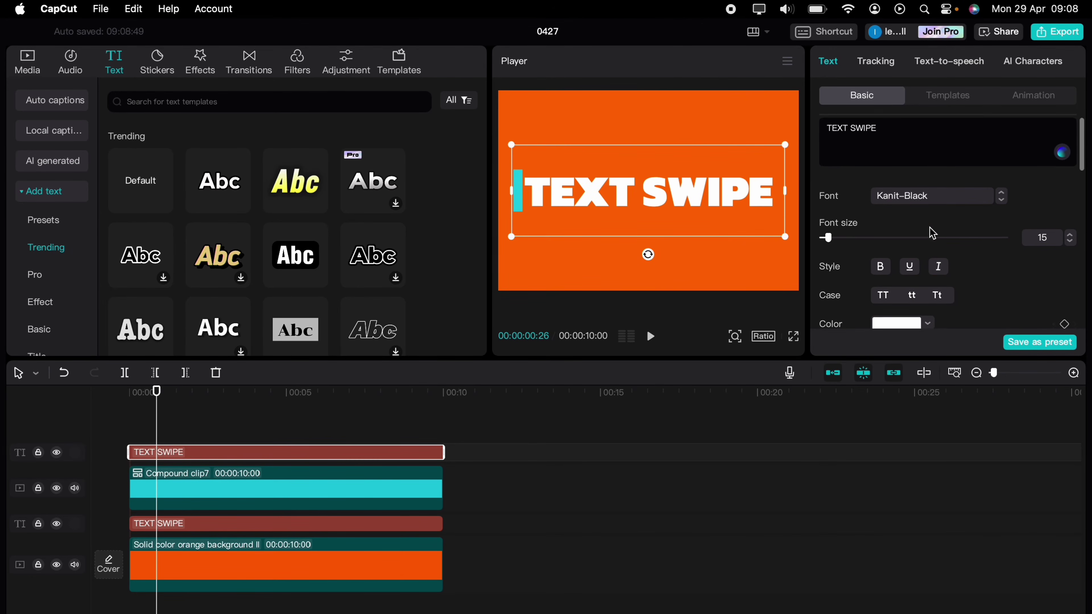
scroll(922, 211, down, 3)
click(927, 250)
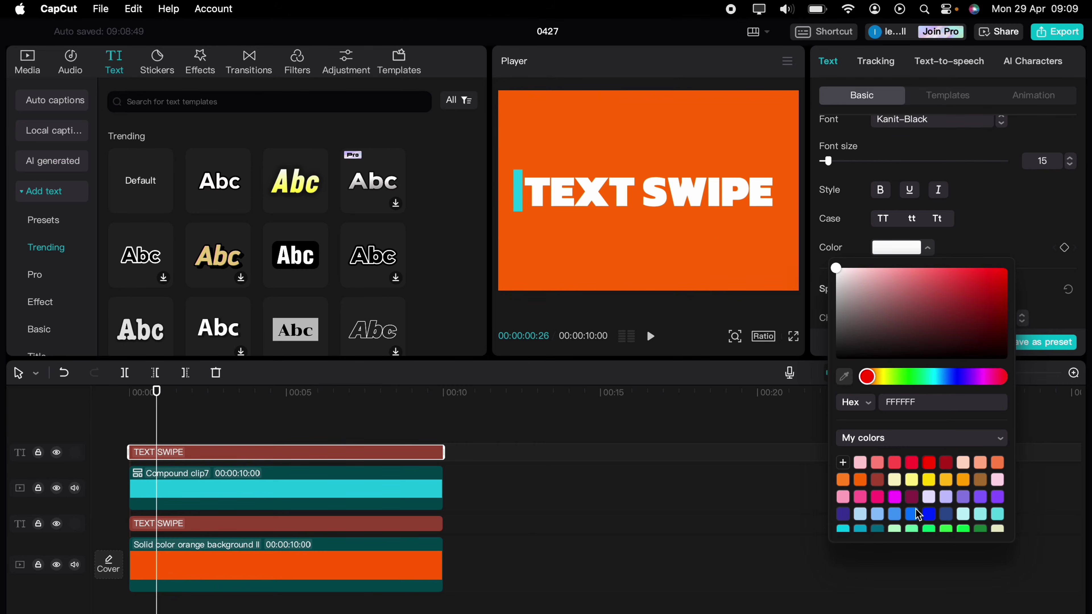
click(917, 512)
click(980, 514)
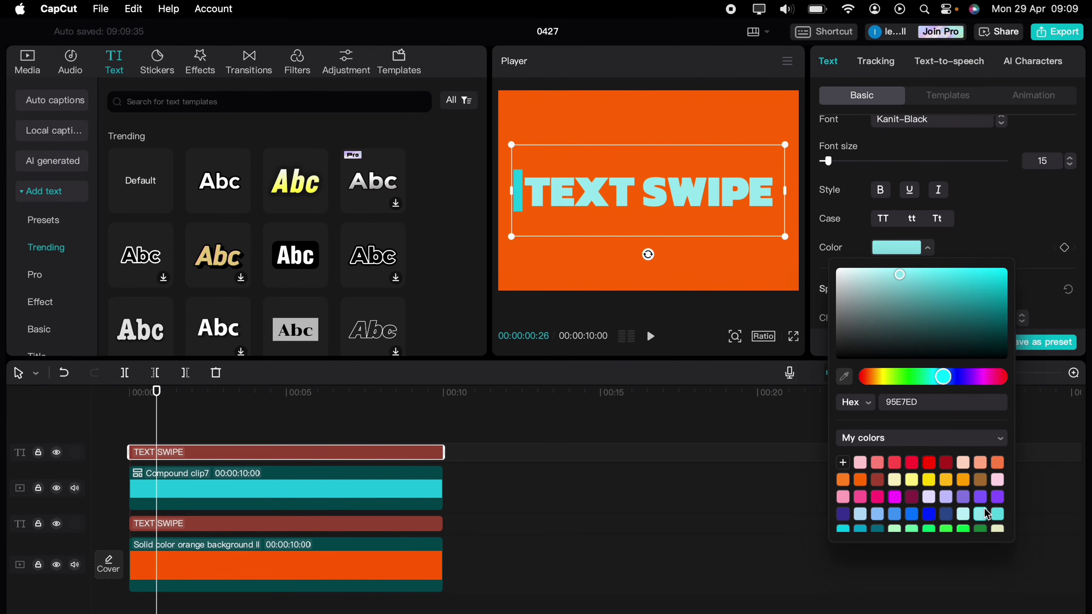
scroll(983, 508, down, 2)
click(1000, 488)
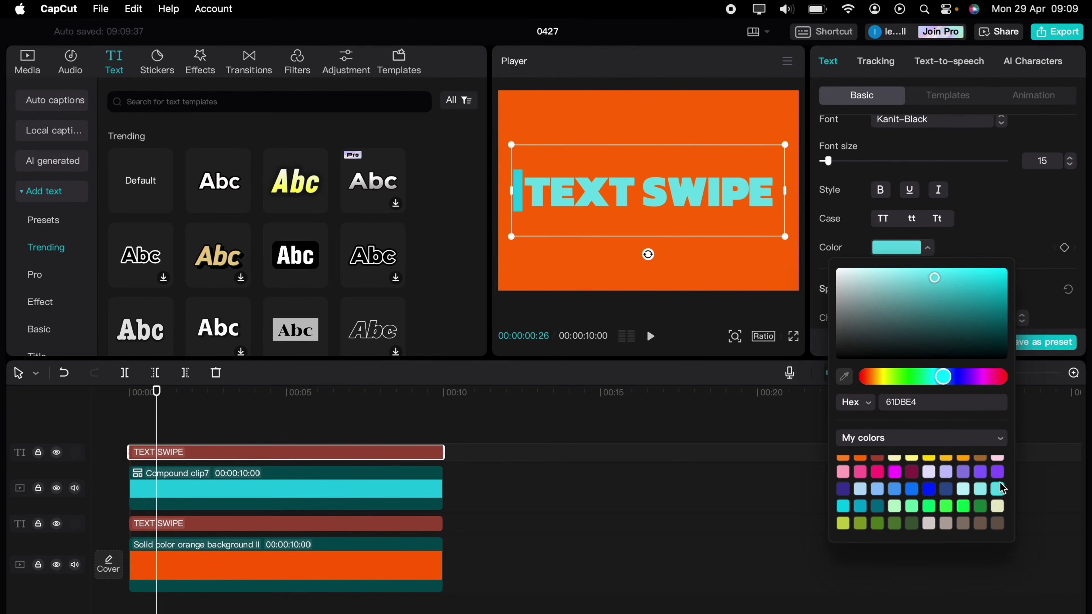
click(843, 506)
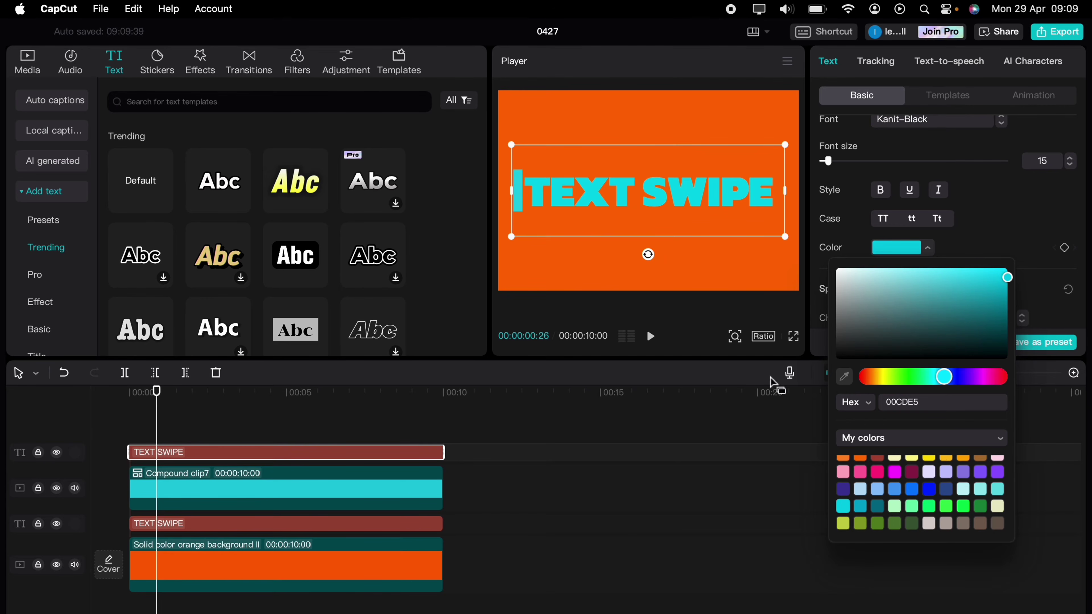
Turn the turquoise TEXT SWIPE title into a compound clip
click(156, 426)
drag(157, 425, 150, 428)
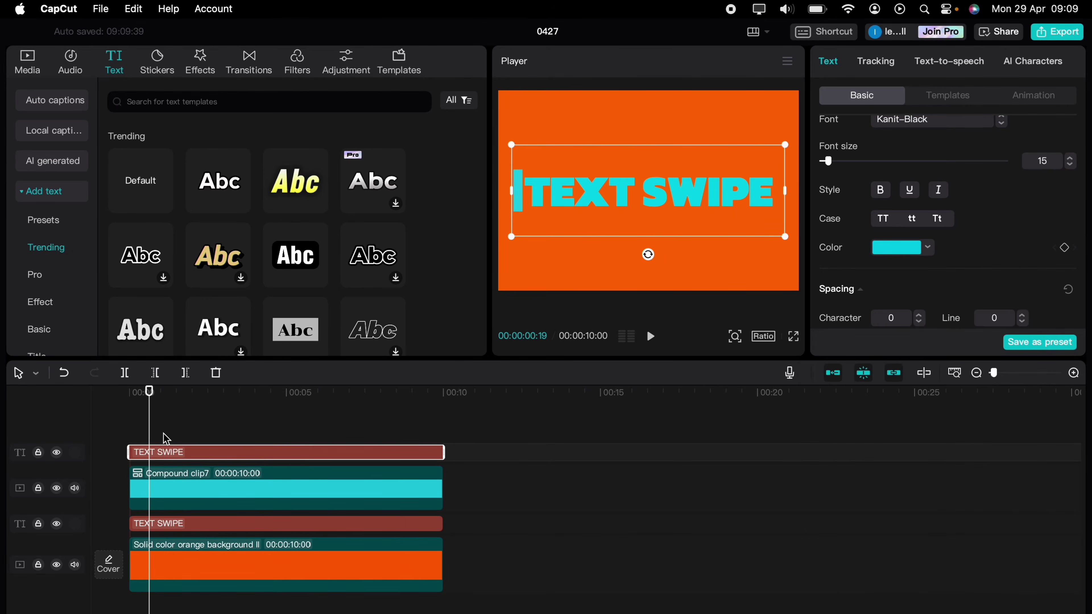
right_click(170, 453)
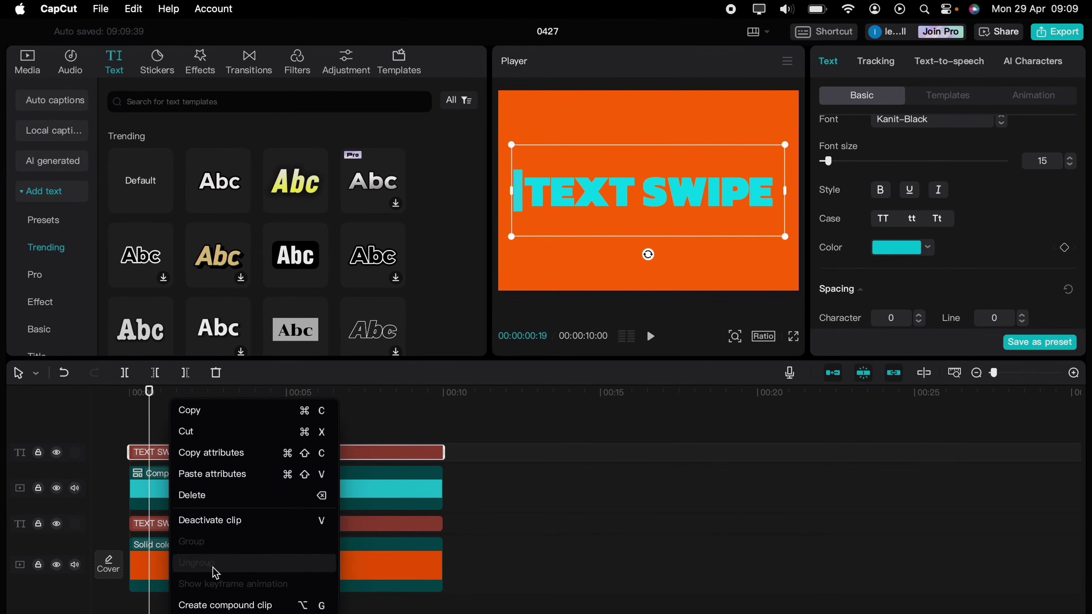
click(216, 605)
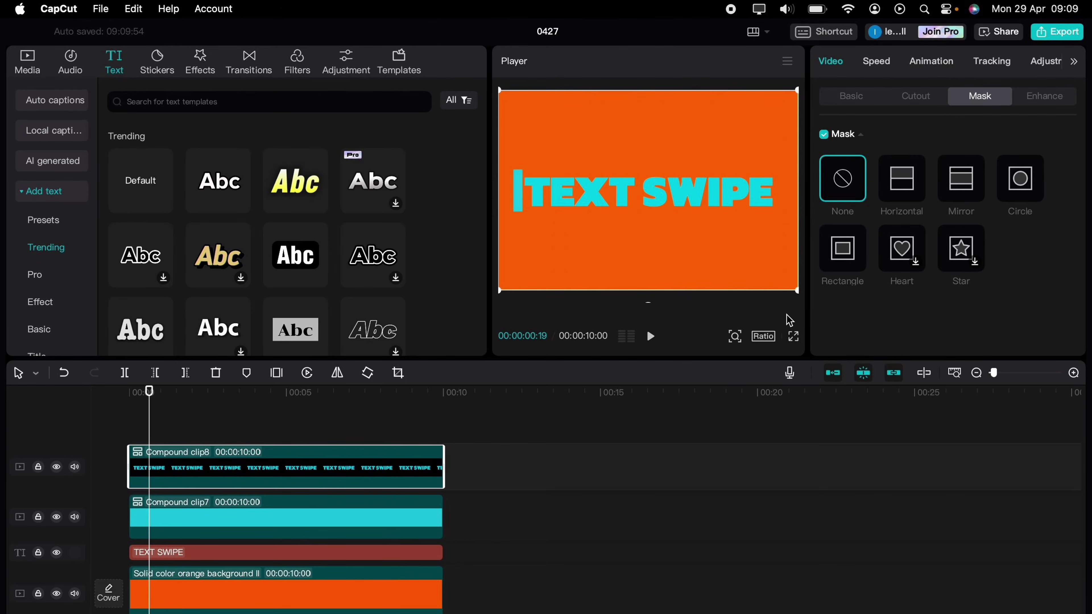
Apply a Rectangle mask to the turquoise title's compound clip and place it before the first letter, at X -960, Y 0
click(842, 257)
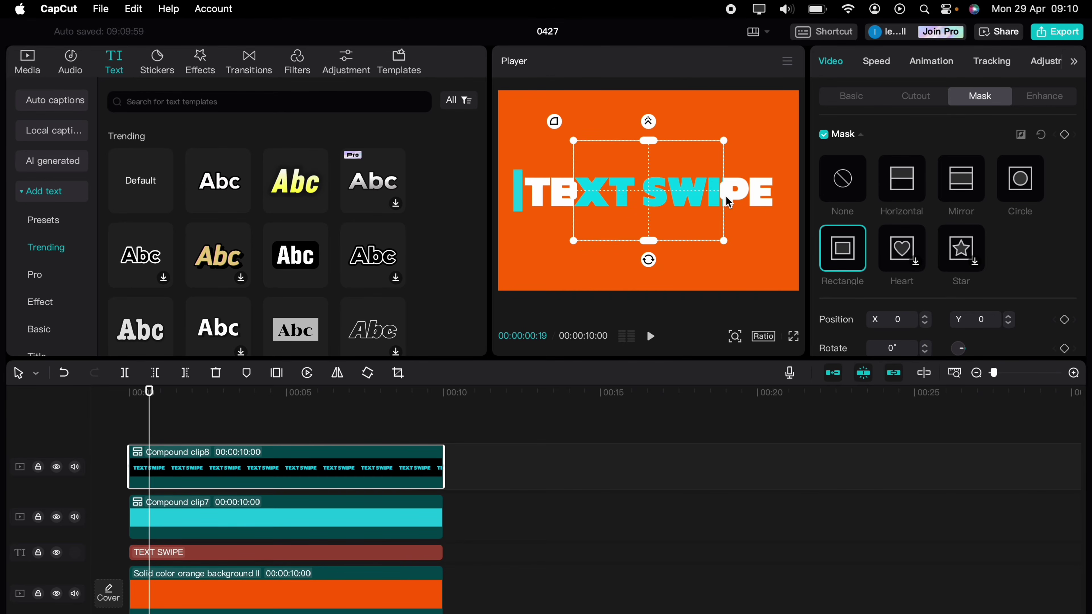
drag(683, 200, 520, 195)
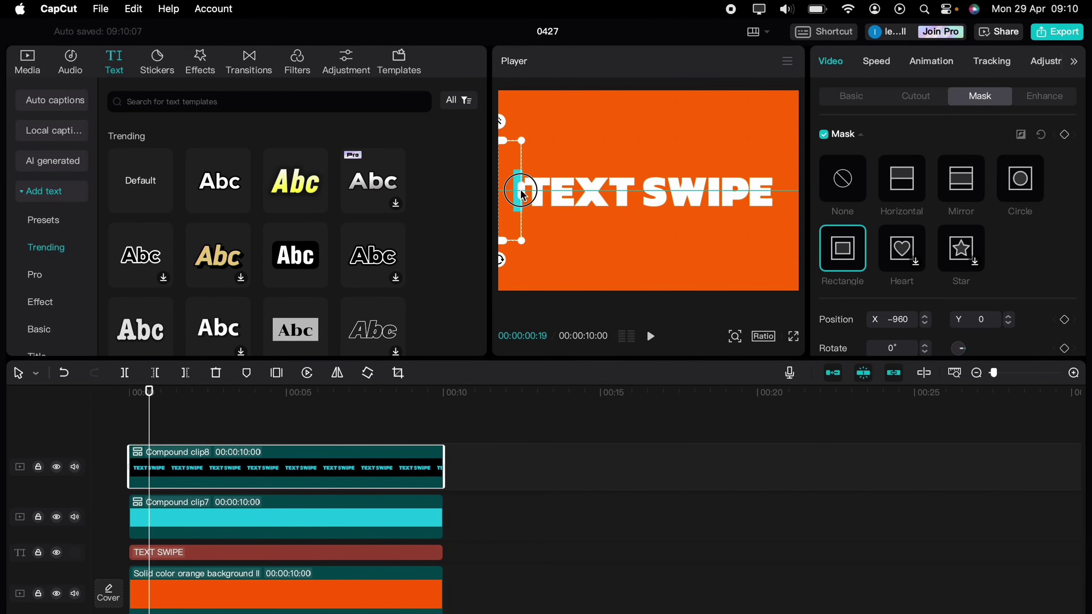
drag(521, 192, 522, 192)
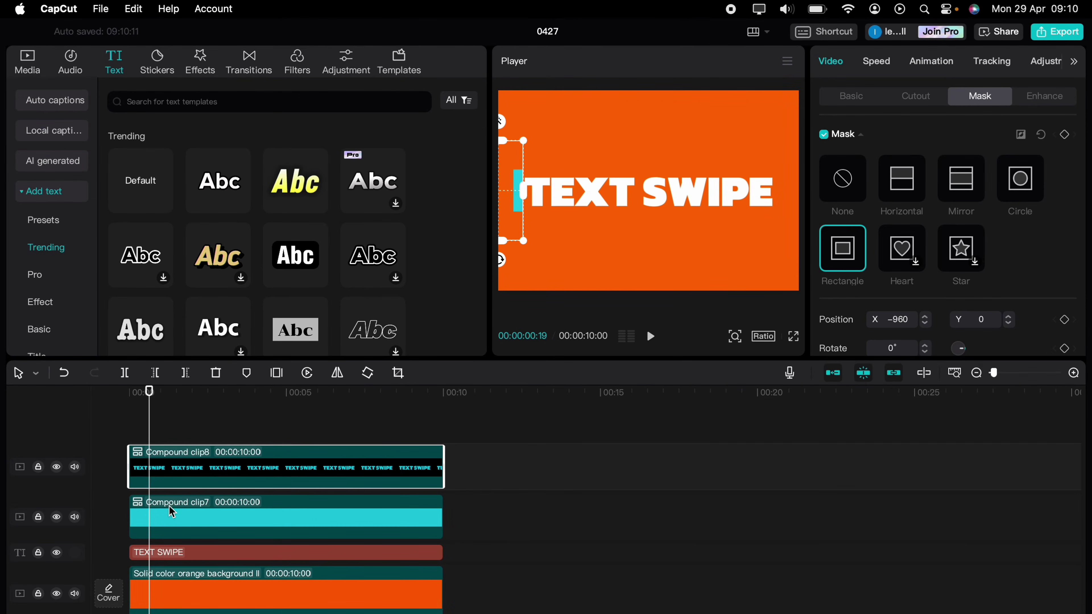
Add a mask keyframe to the turquoise title's compound clip at 00:00:00:26, aligned with the bar clip's first keyframe
click(175, 519)
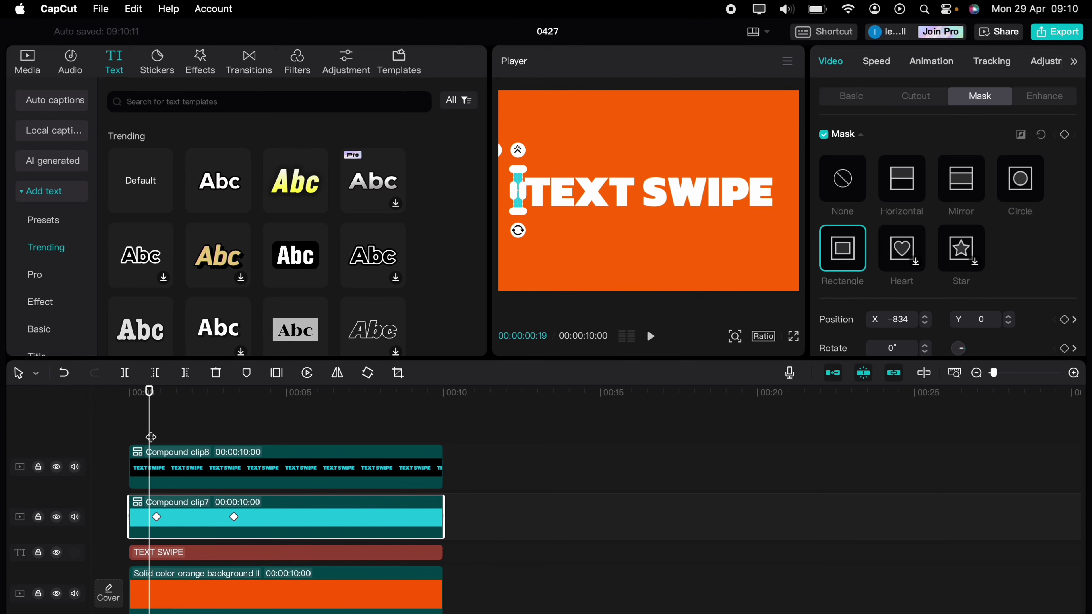
drag(151, 437, 155, 437)
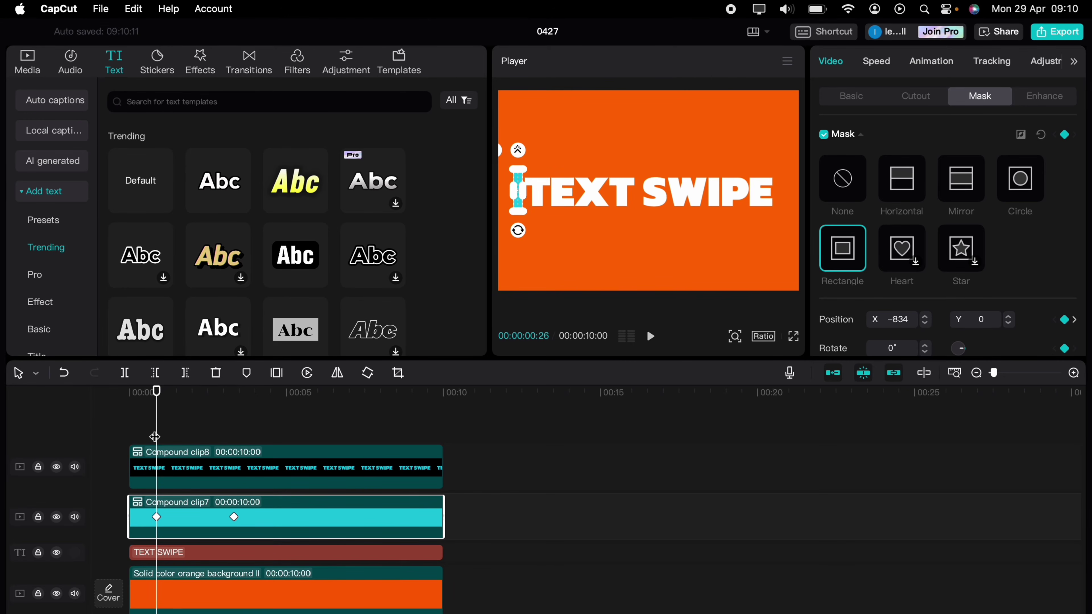
click(185, 462)
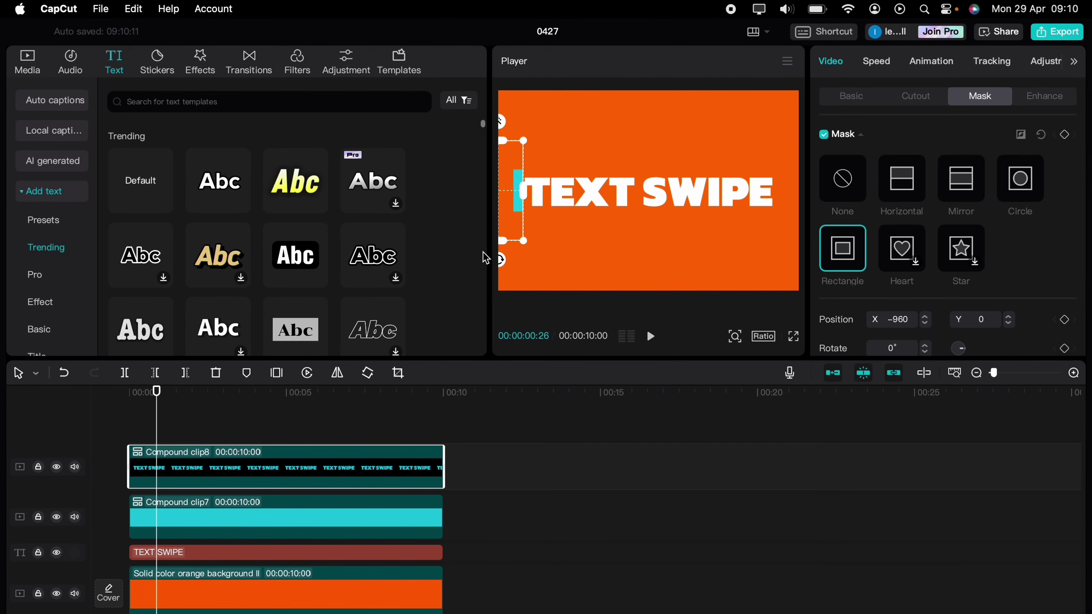
click(1065, 135)
At the bar clip's second keyframe, 00:00:03:10, reshape the turquoise title's mask to cover the whole title, centred at X 0, Y 0
click(220, 527)
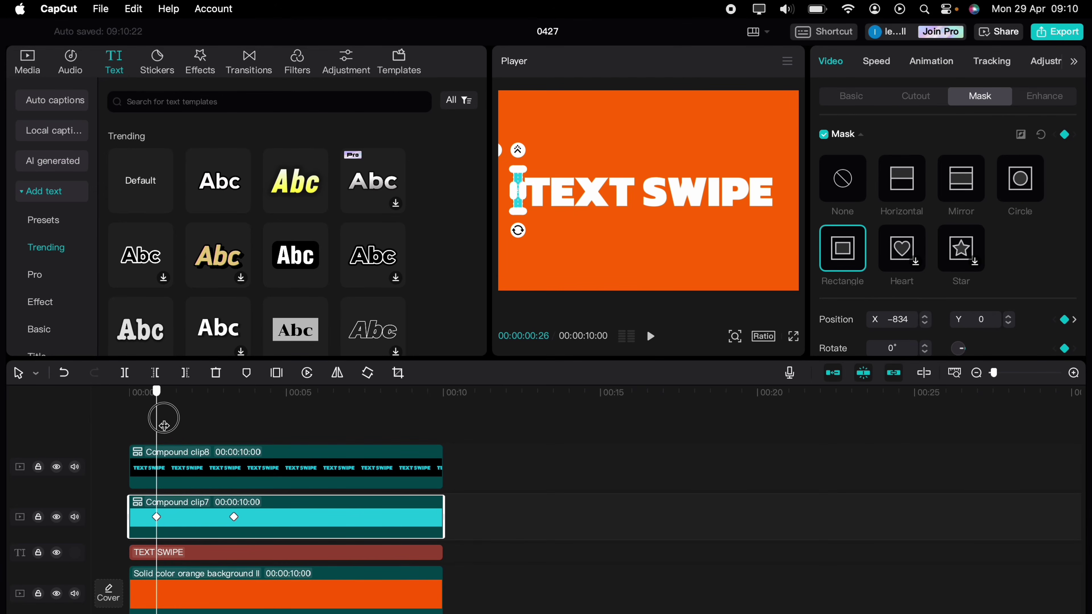
drag(162, 417, 234, 418)
click(203, 462)
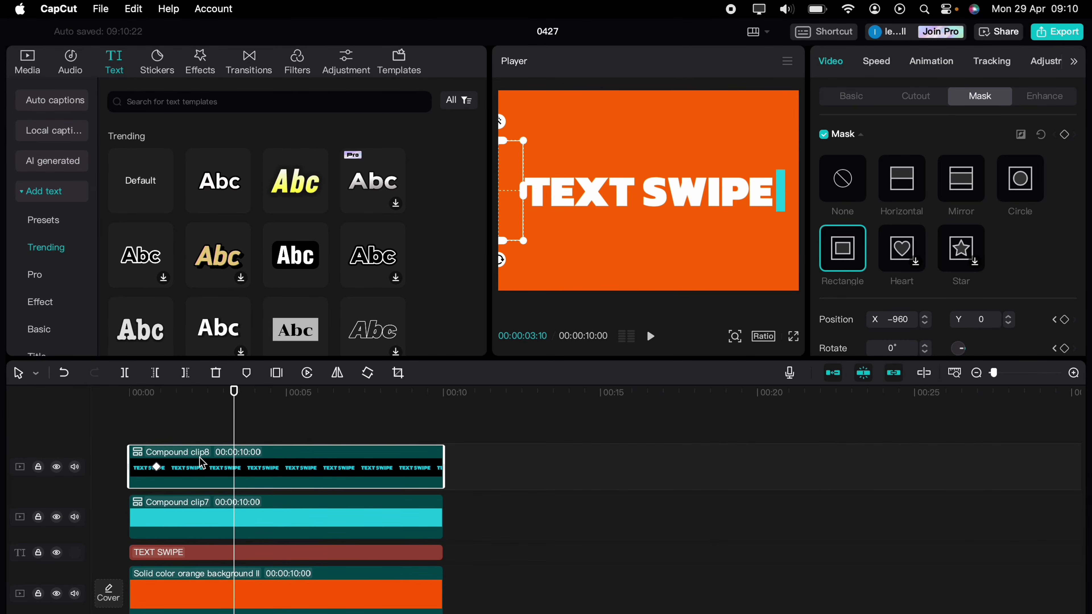
mouse_move(512, 199)
mouse_down()
mouse_move(664, 184)
mouse_move(511, 191)
mouse_up()
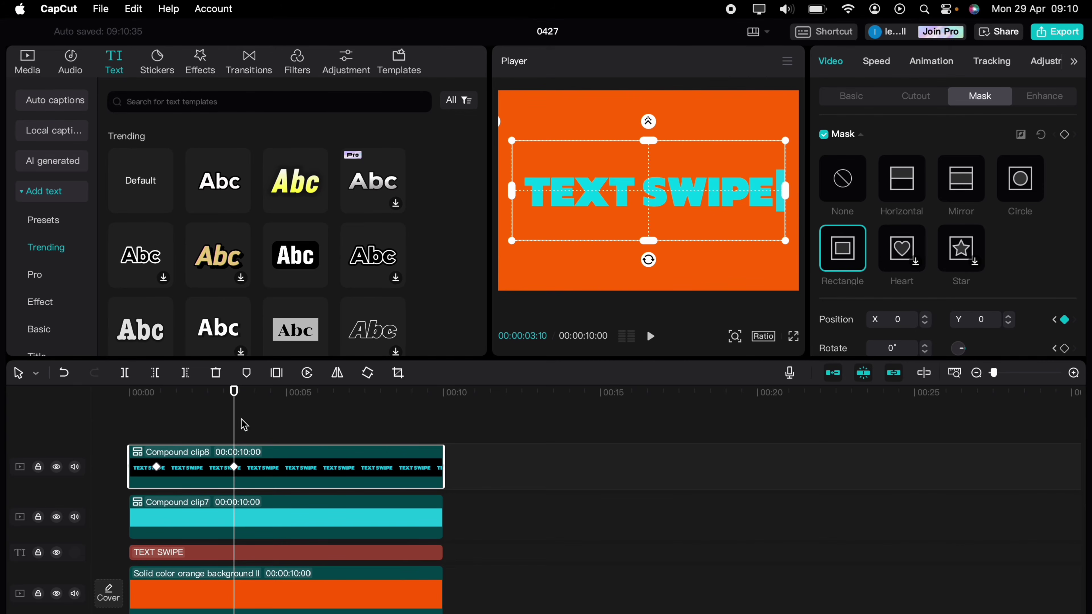
Play the text swipe from the beginning of the timeline to check the color reveal behind the bar
click(121, 427)
click(181, 424)
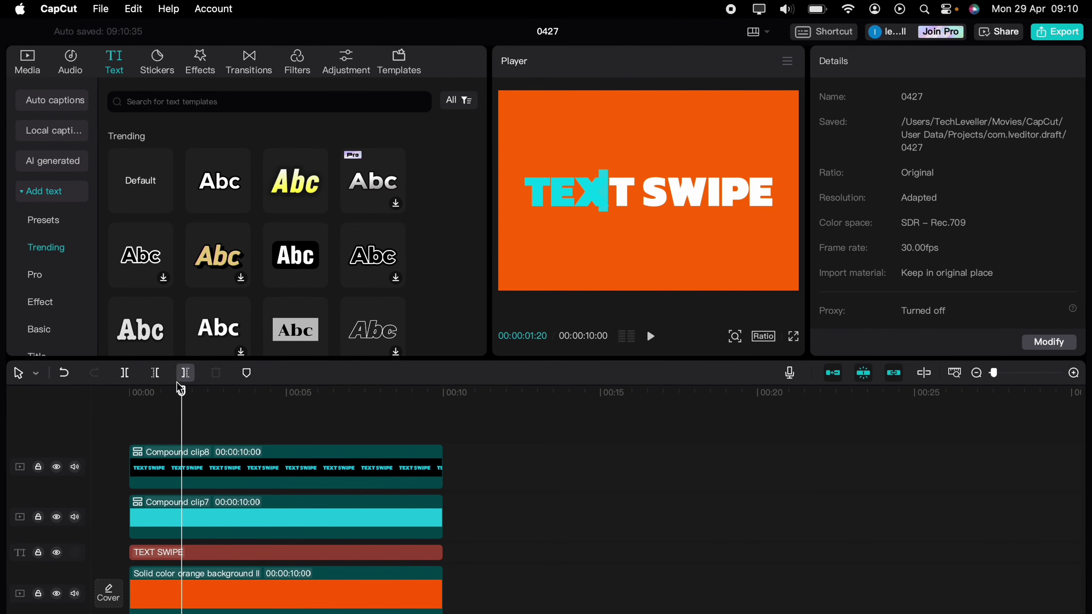
click(95, 404)
key(space)
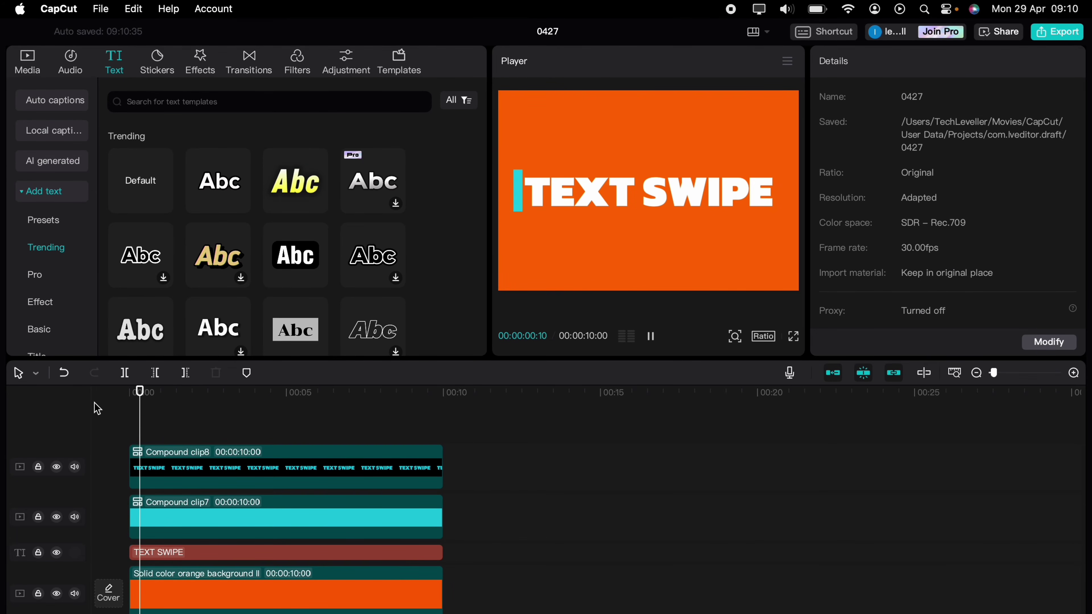
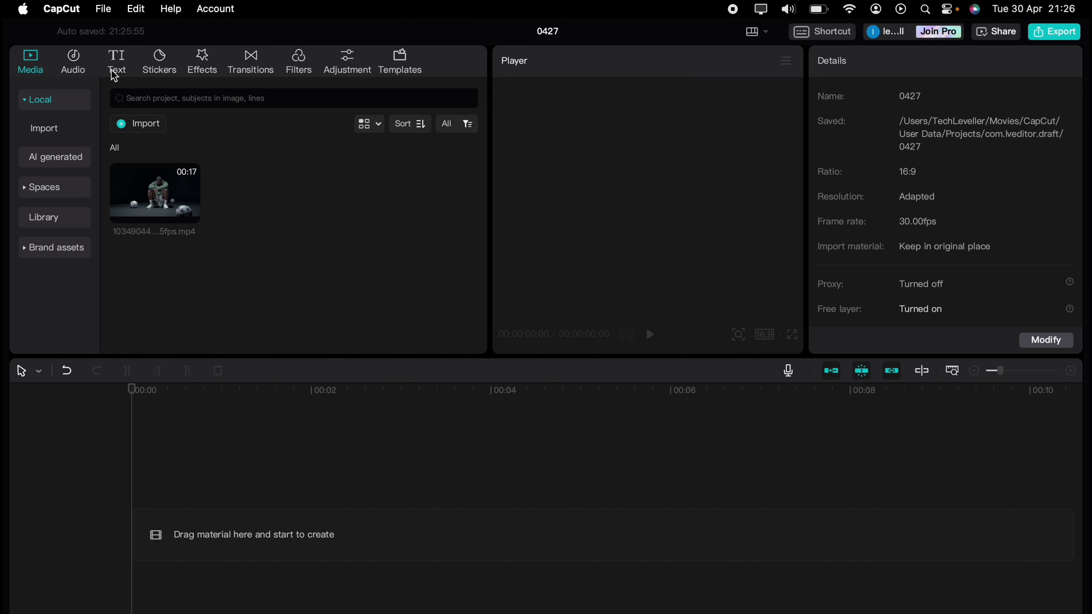
Add a default text clip at the start of the empty timeline and set its font to ENERGY
click(114, 73)
mouse_move(149, 186)
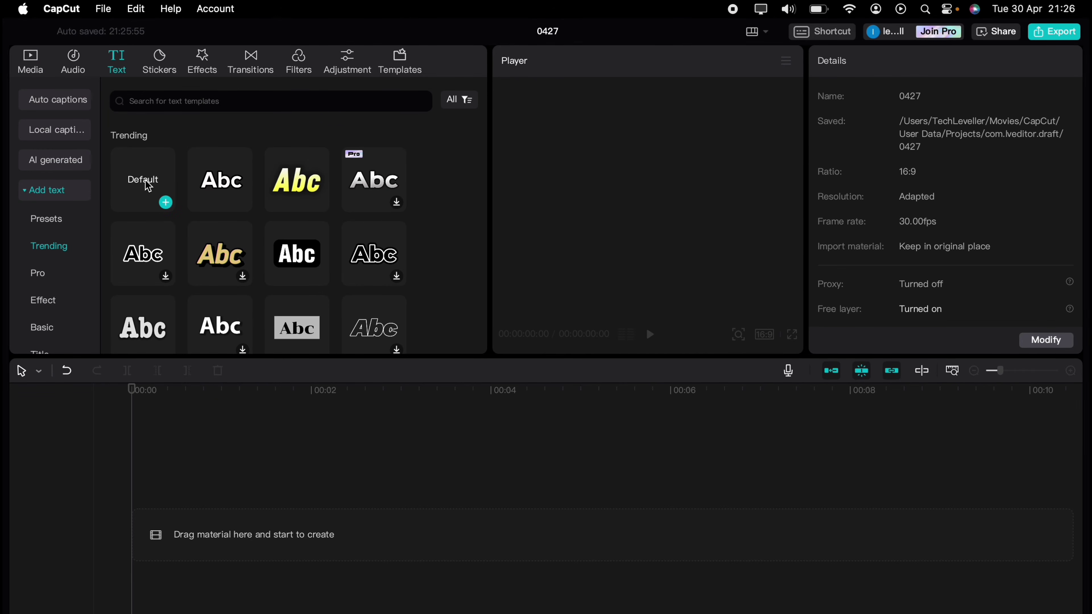
drag(148, 186, 149, 484)
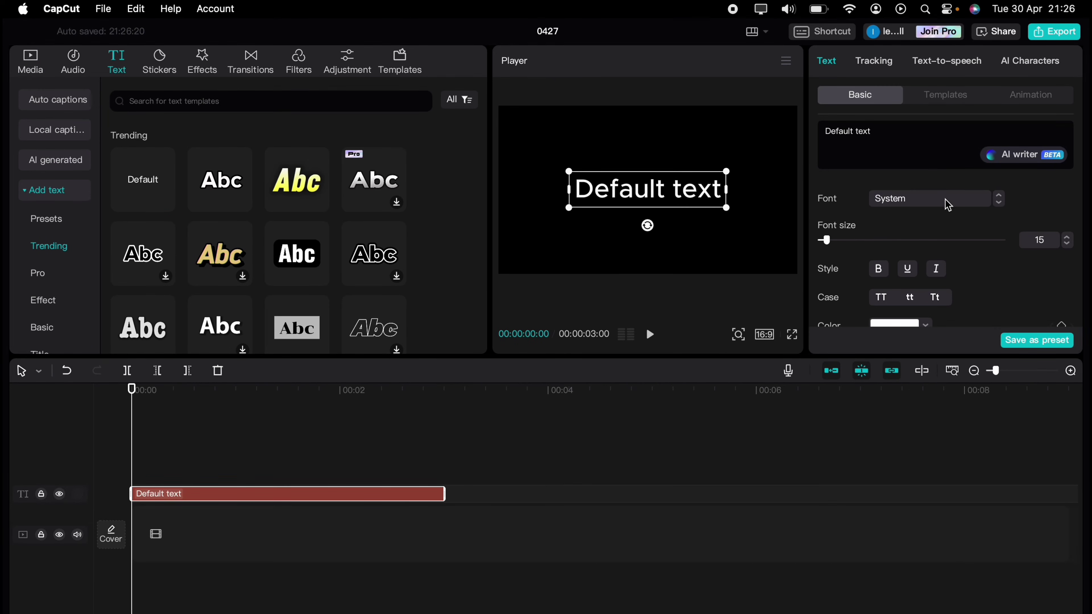
click(991, 200)
scroll(927, 490, down, 5)
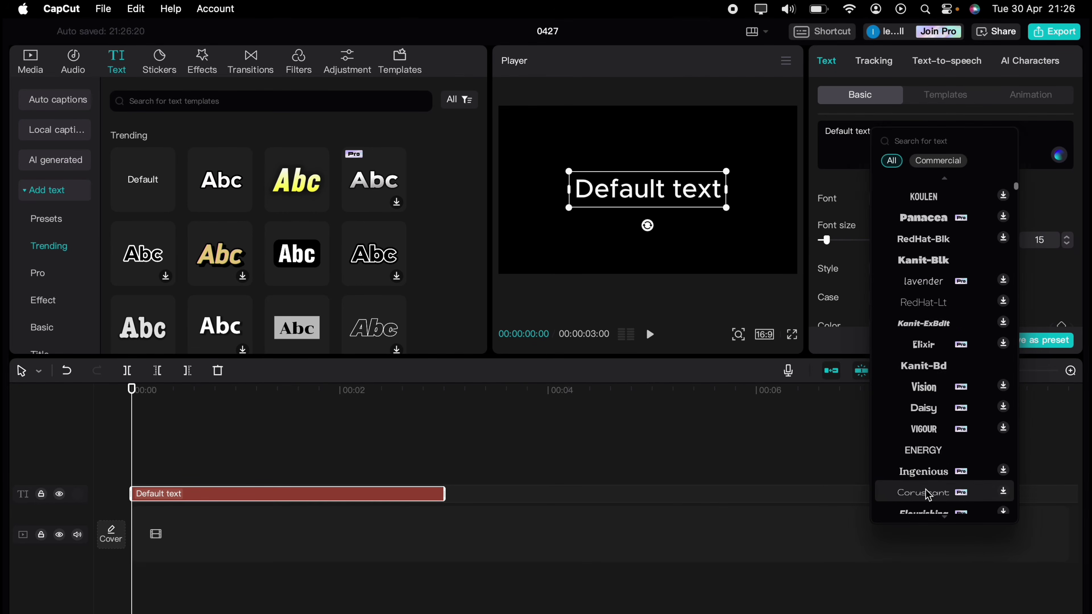
click(924, 449)
Change the text to SOCCER, enlarge it and place it in the frame's upper-left corner
double_click(621, 198)
text(SOCCER)
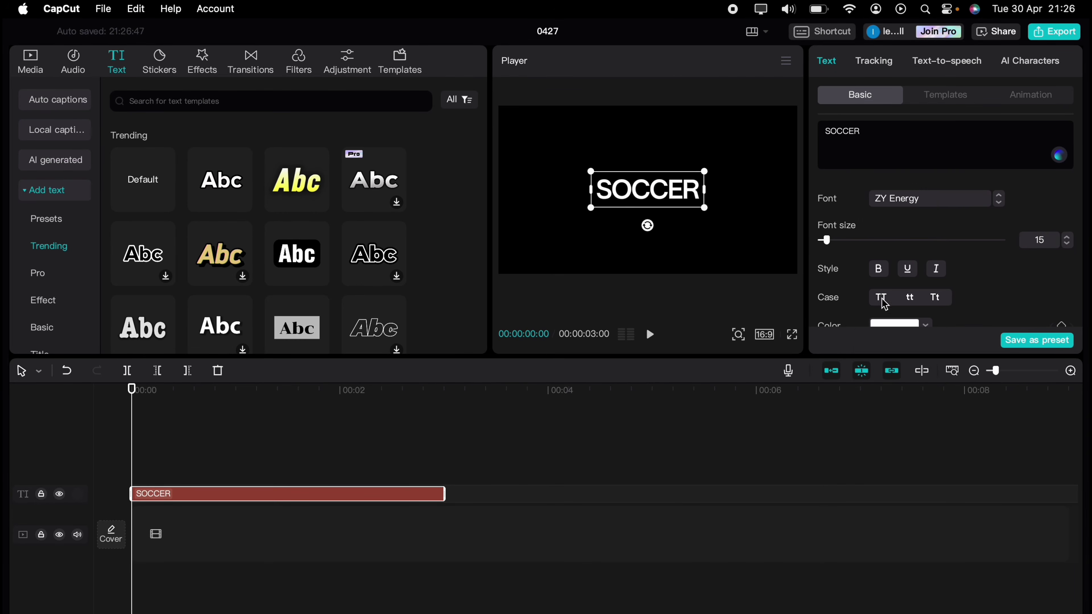
drag(621, 198, 570, 129)
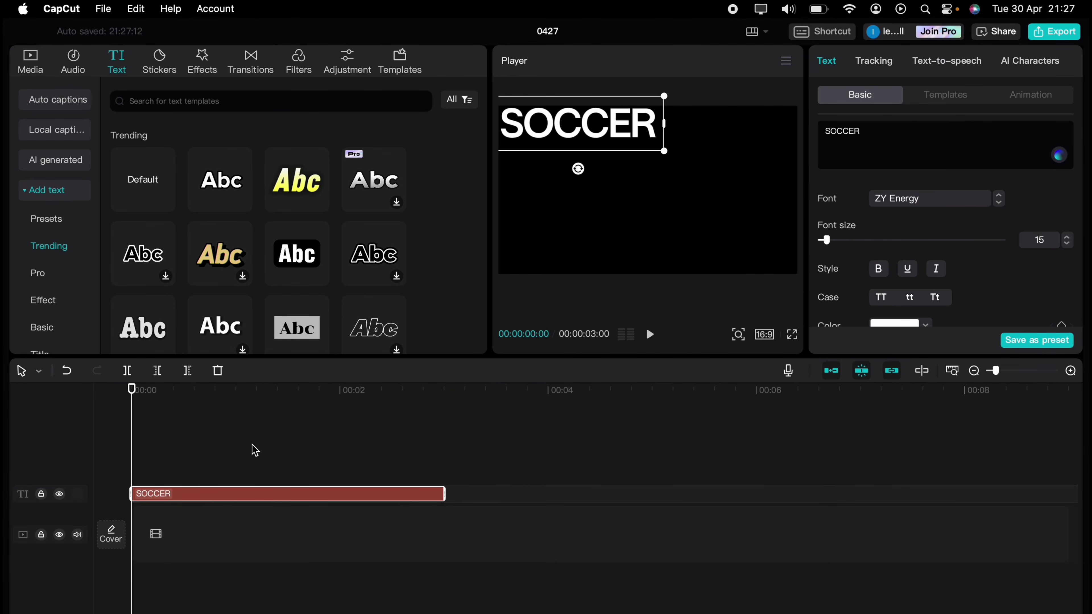
Duplicate the SOCCER title, place the copy just below the original and change its text to "goals"
key(super+v)
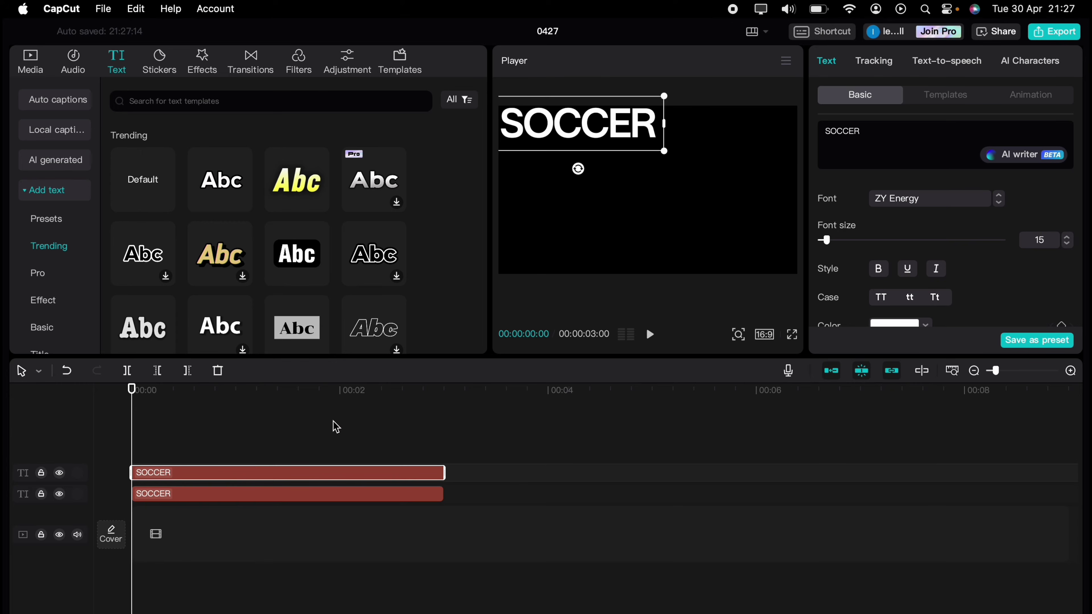
drag(594, 116, 609, 161)
key(super+a)
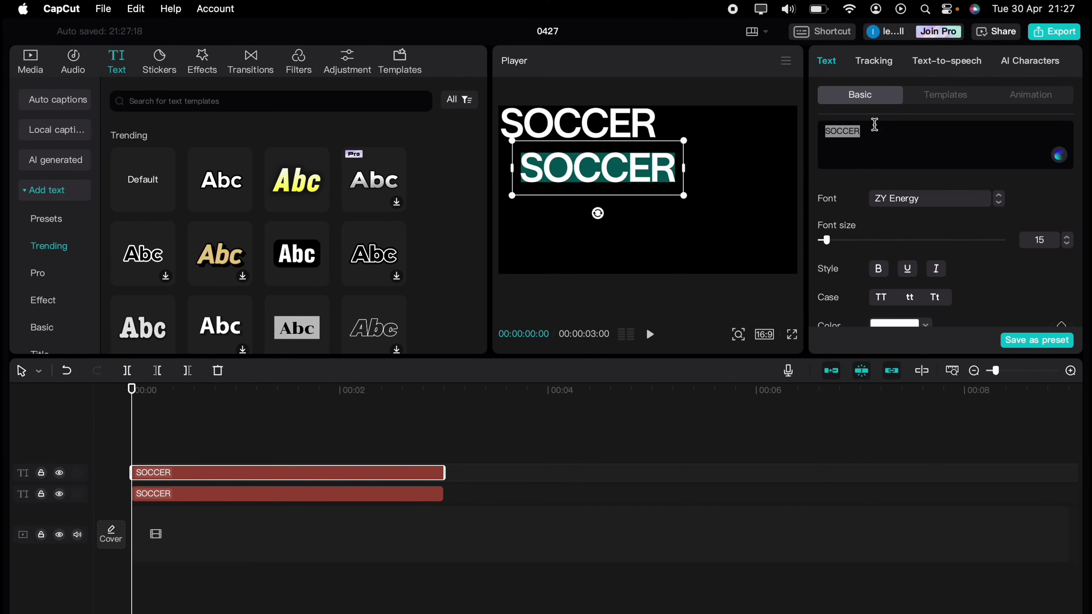
text(goals)
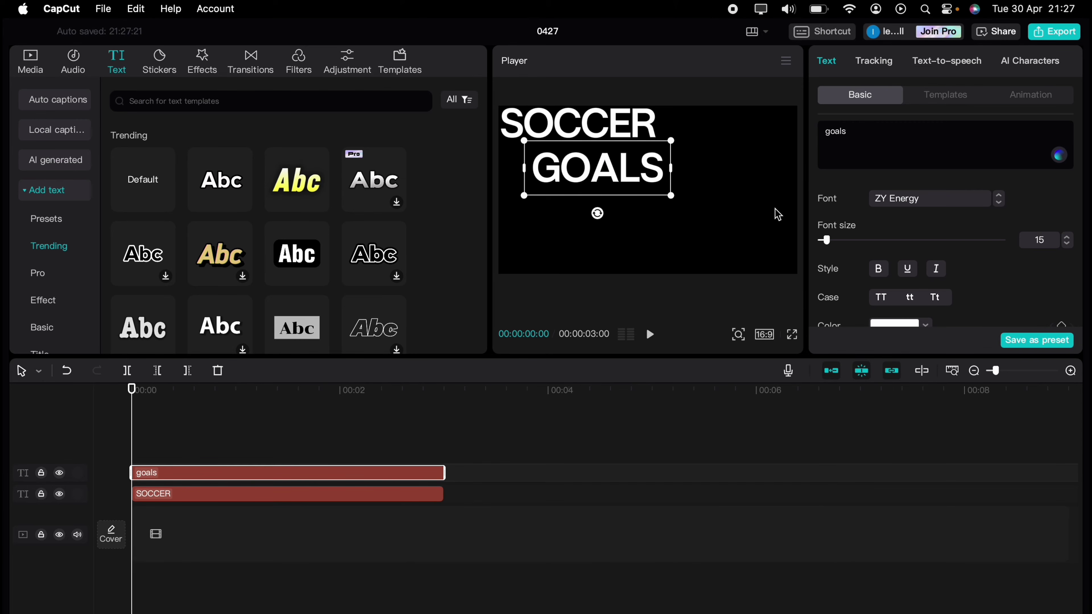
Shrink the goals title and move it beside SOCCER, then duplicate it below with the text "Hat-Trick"
drag(605, 181, 771, 131)
key(super+c)
key(super+v)
key(super+a)
text(Hat-Trick)
Duplicate the Hat-Trick title, change the copy's text to "JOY" and place it larger in the frame's upper-right corner
key(super+c)
key(super+v)
key(super+a)
text(JOY)
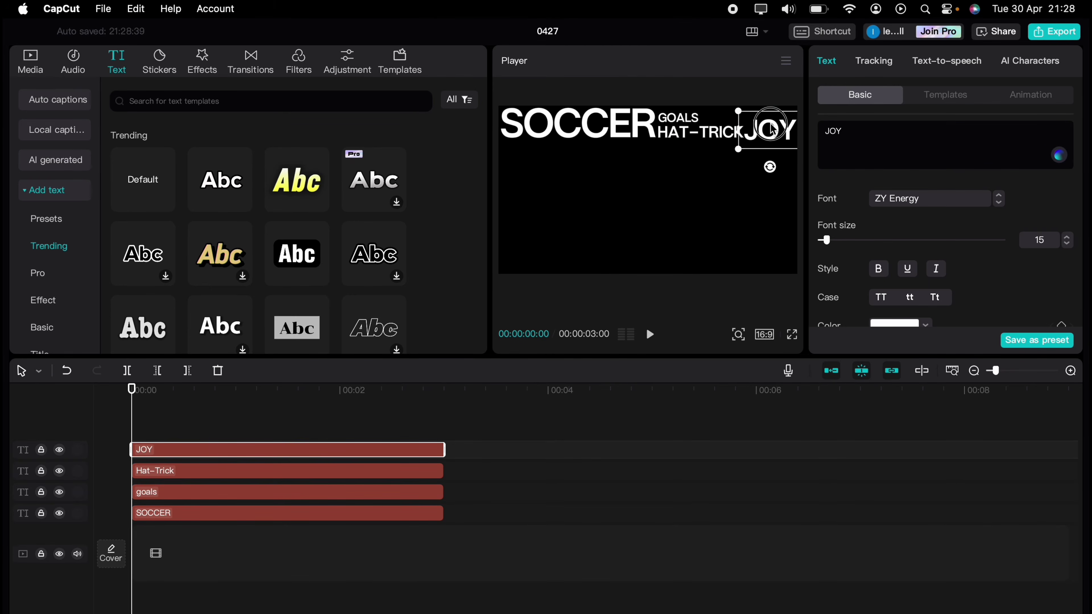
Duplicate a title, change the copy's text to "Team Work" and fit it in small size above JOY
click(267, 472)
key(super+c)
key(super+v)
key(super+a)
text(Team Work)
mouse_move(705, 137)
mouse_down()
mouse_move(772, 112)
mouse_move(714, 139)
mouse_up()
Duplicate a title as "Tackle" and place it between GOALS and TEAM WORK at Y position 936
click(375, 452)
key(super+c)
key(super+v)
key(super+a)
text(Tackle)
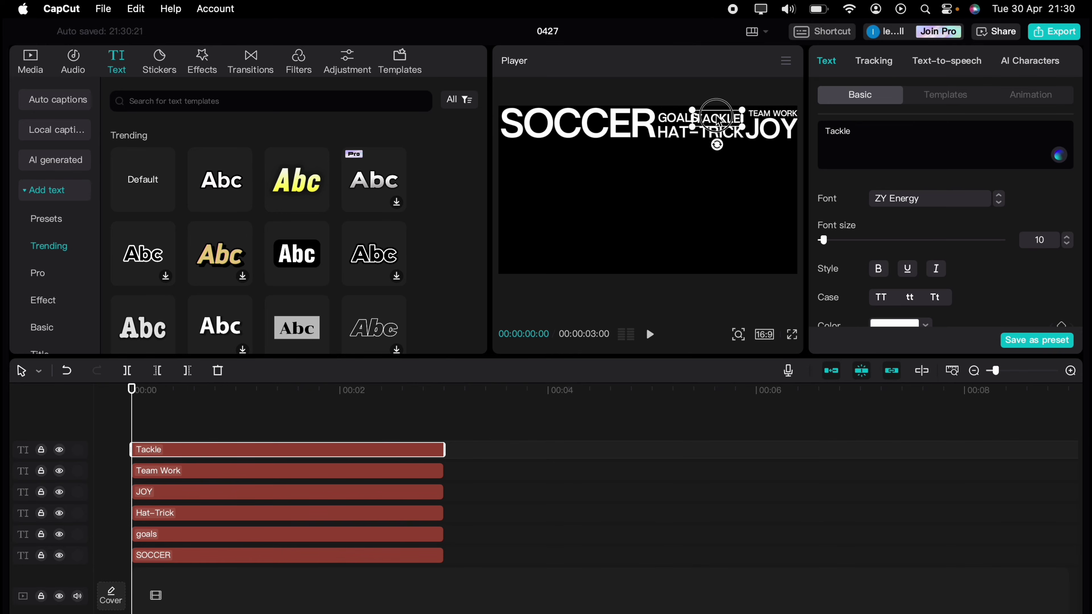
double_click(995, 288)
text(936)
key(Return)
click(931, 286)
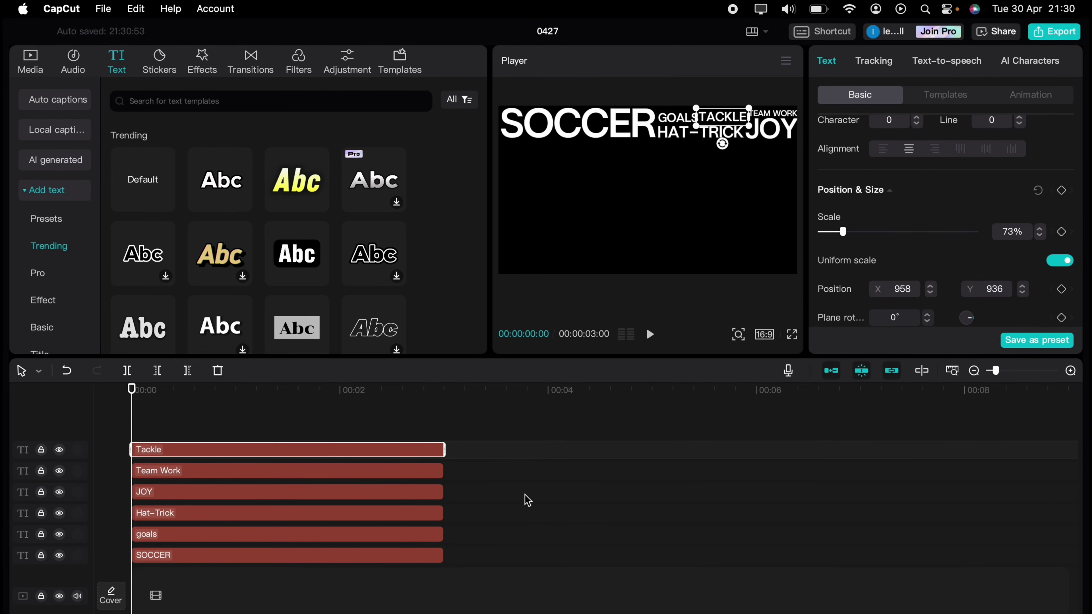
Combine all six soccer titles into one compound clip
click(502, 485)
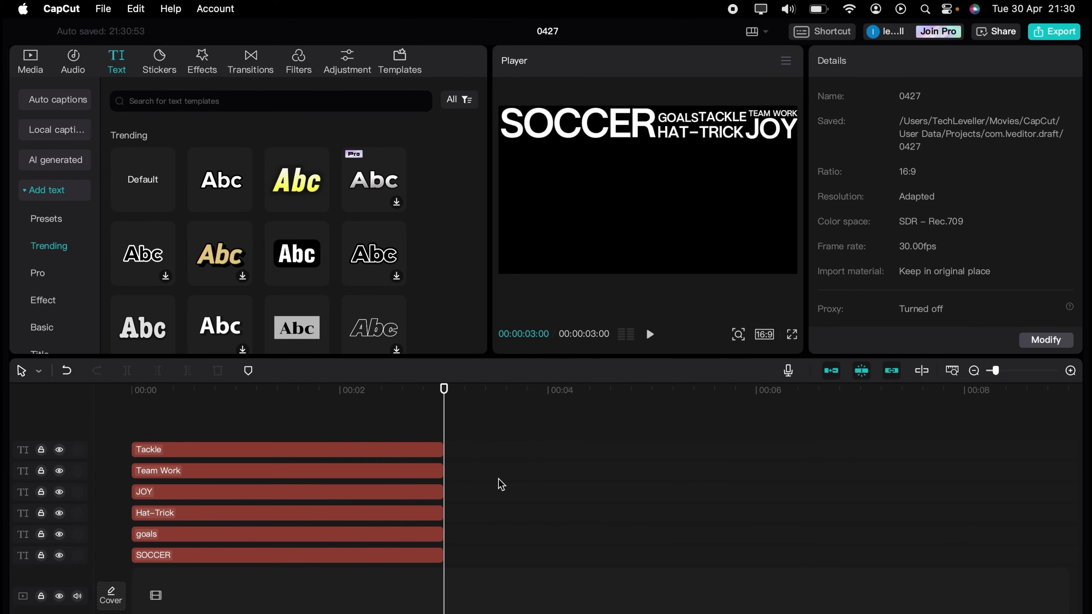
drag(489, 436, 283, 608)
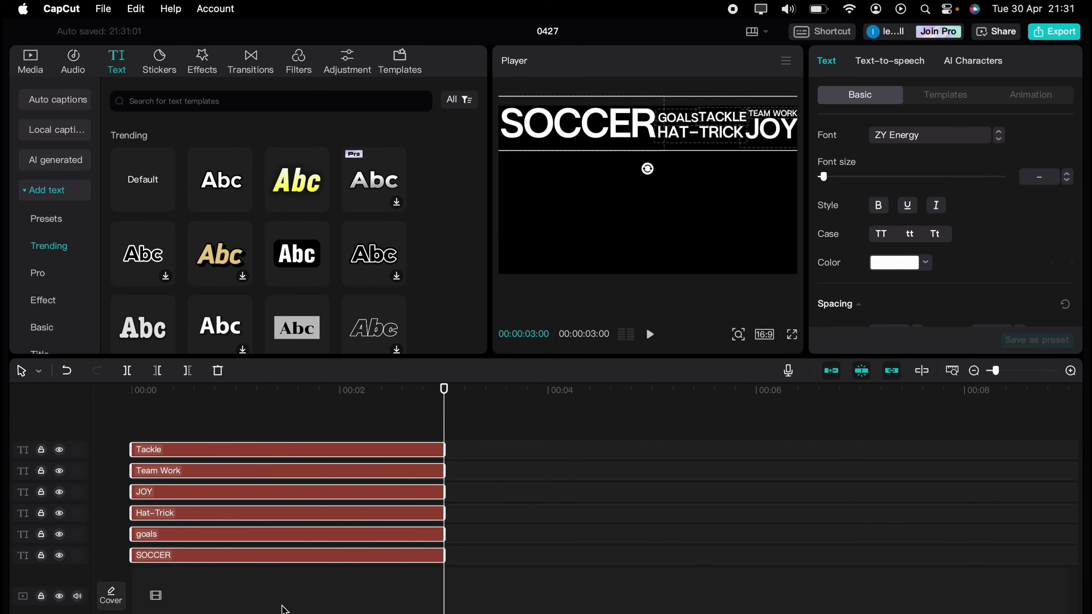
click(316, 480)
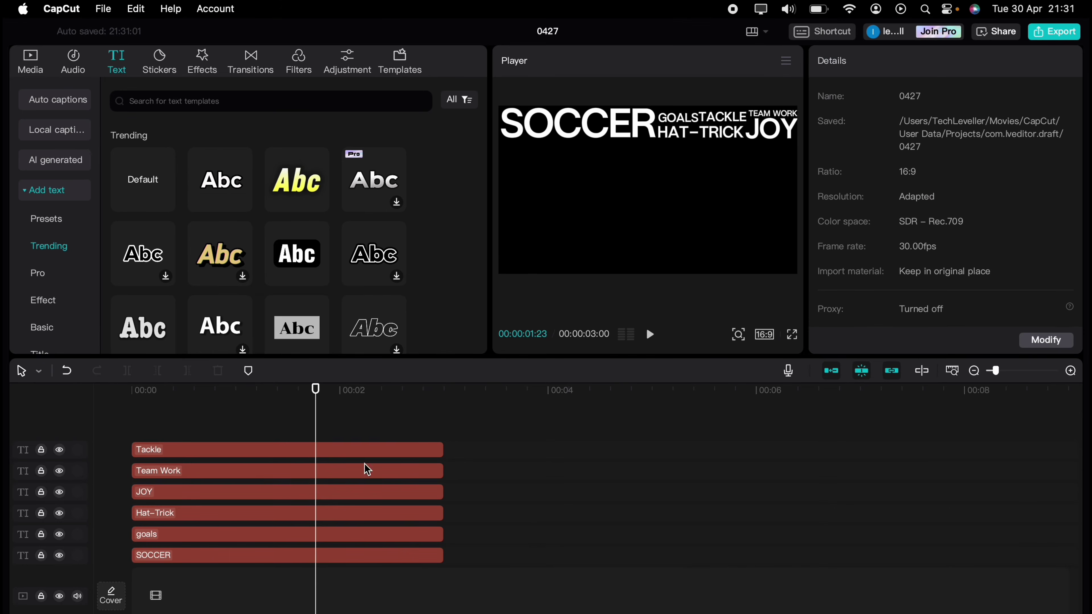
drag(470, 441, 339, 581)
right_click(352, 493)
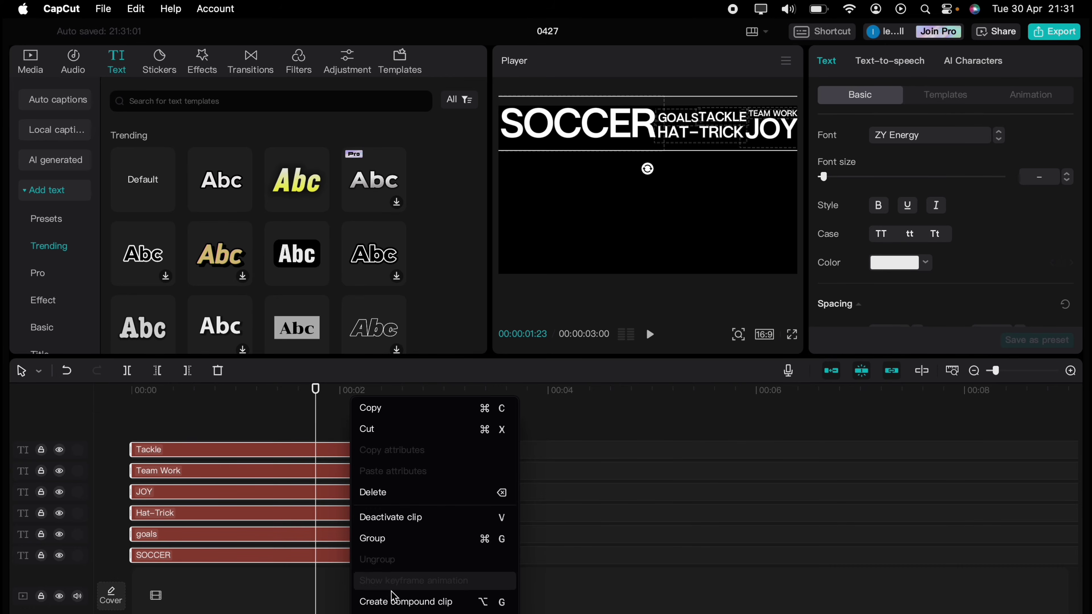
click(393, 602)
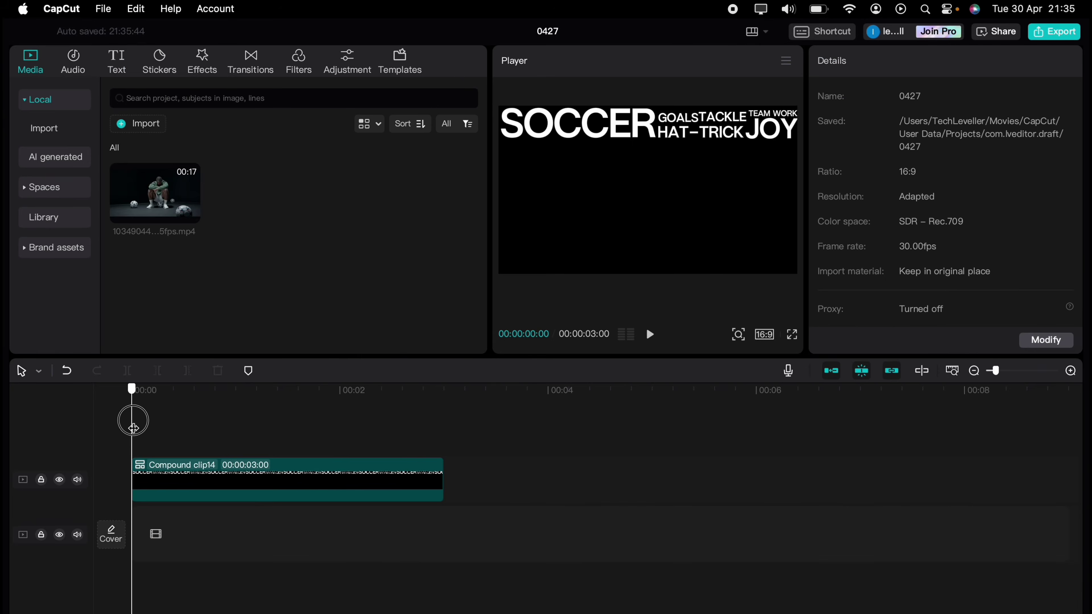
Duplicate the compound clip at the timeline start several times and arrange the resized copies in staggered rows below the original
key(super+v)
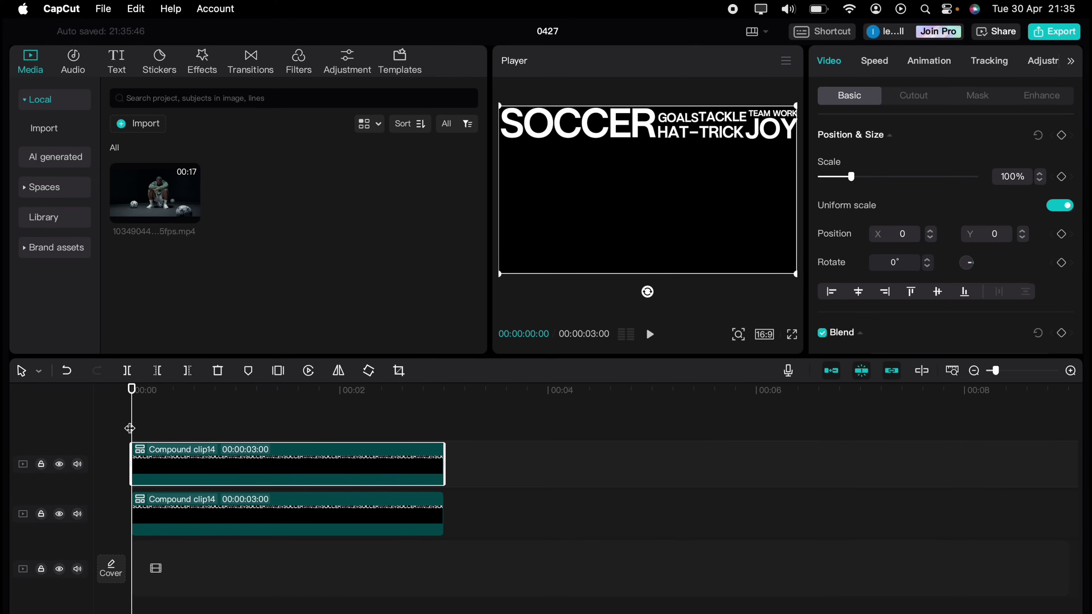
drag(629, 138, 656, 163)
key(super+v)
key(super+v)
drag(645, 228, 642, 181)
mouse_move(560, 167)
mouse_down()
mouse_move(608, 192)
mouse_move(555, 160)
mouse_up()
drag(700, 151, 610, 142)
drag(645, 202, 626, 250)
click(616, 230)
Arrange compound clip copies across the fourth text row, with a larger copy beside the small 37% one
click(324, 468)
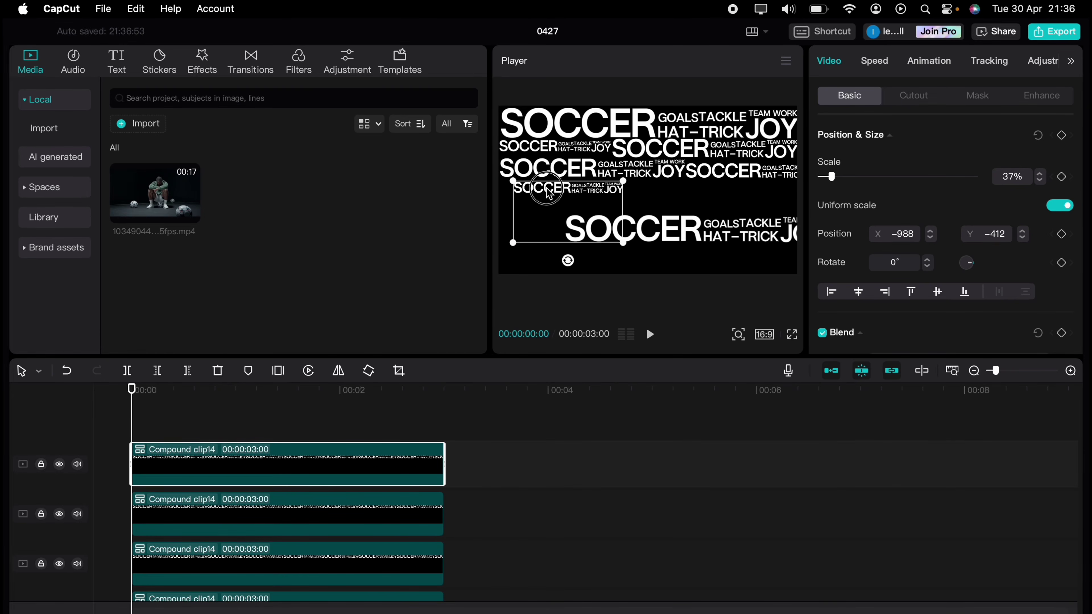
drag(568, 208, 680, 197)
drag(737, 245, 779, 269)
drag(653, 185, 693, 206)
click(585, 251)
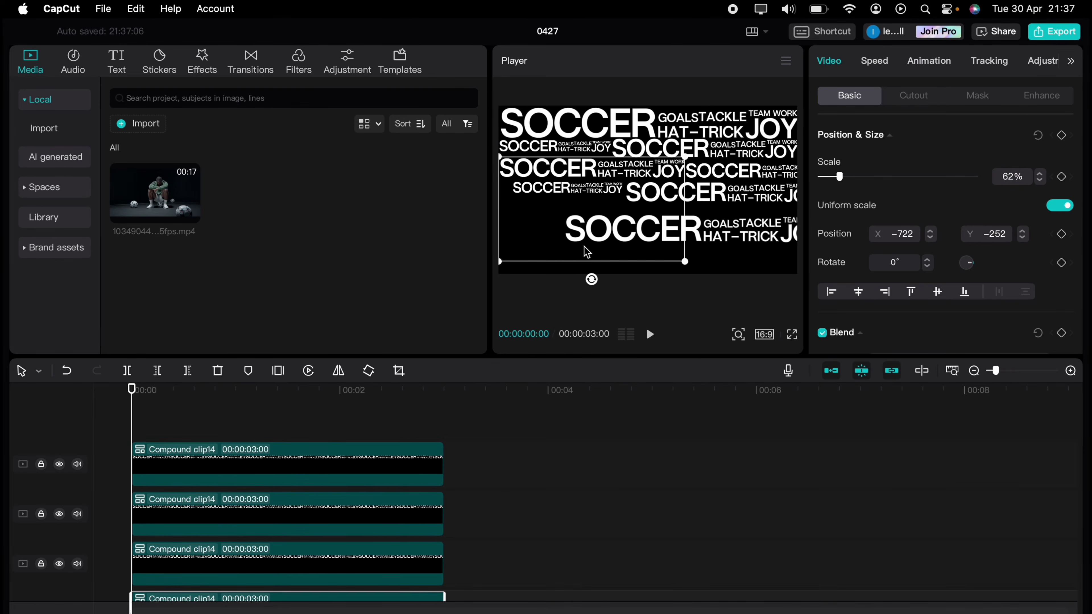
Fill the lower rows of the frame with resized compound clip copies that run past both frame edges
scroll(301, 512, down, 5)
click(300, 512)
drag(626, 241, 504, 270)
scroll(313, 422, up, 3)
click(630, 255)
drag(692, 202, 663, 218)
mouse_move(614, 241)
mouse_down()
mouse_move(576, 218)
mouse_move(633, 238)
mouse_up()
drag(545, 215, 535, 241)
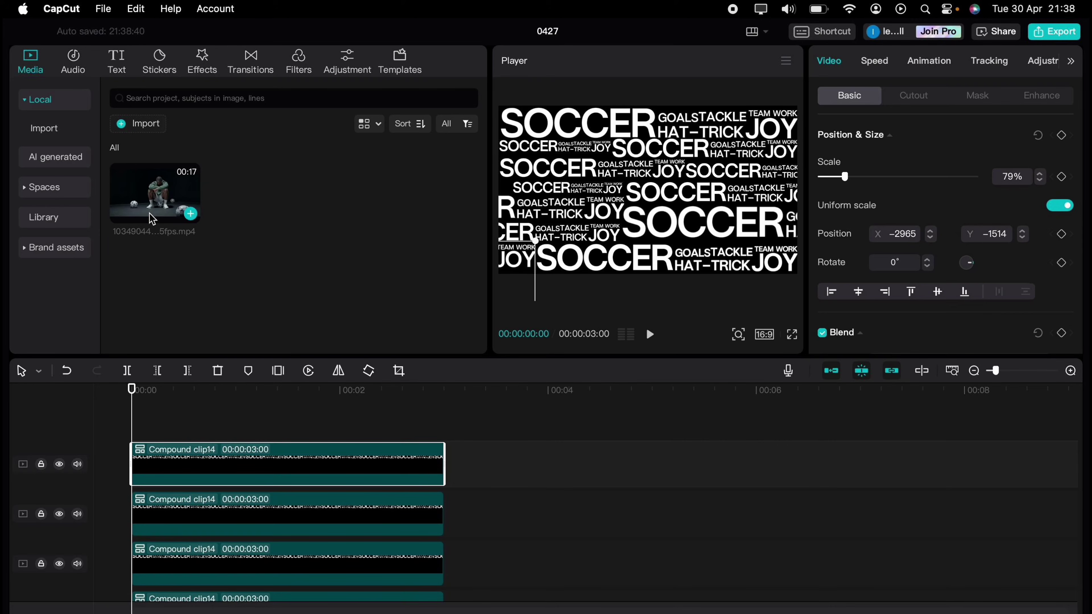
Add the footballer video above the text clips, trim about four seconds off its opening and scale it to 136% to fill the frame
drag(150, 213, 158, 415)
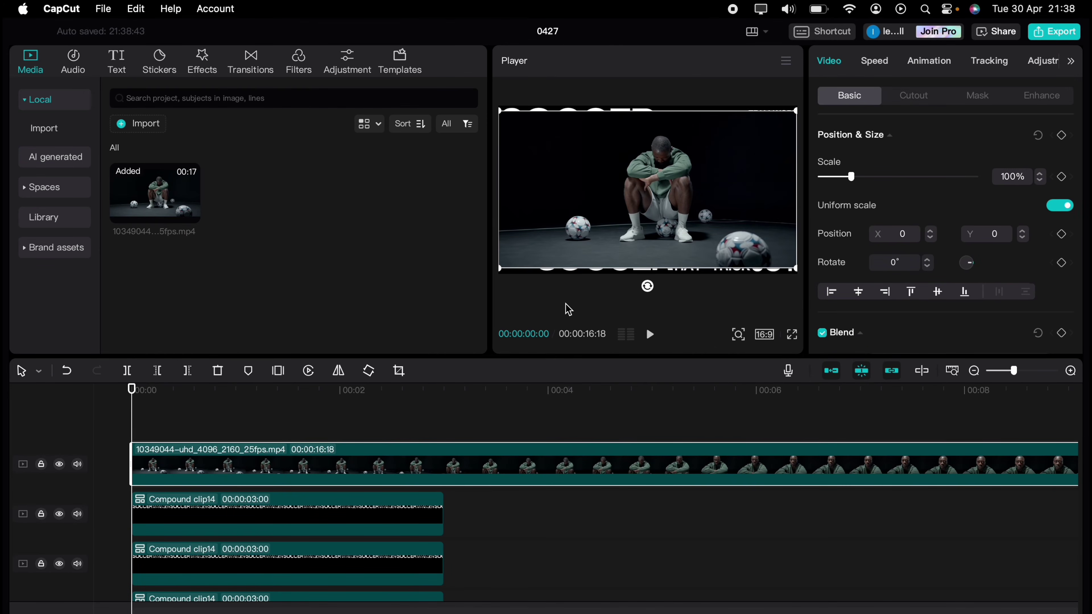
drag(339, 409, 561, 439)
click(529, 477)
key(super+b)
key(Delete)
drag(595, 476, 164, 476)
click(148, 433)
drag(149, 434, 134, 439)
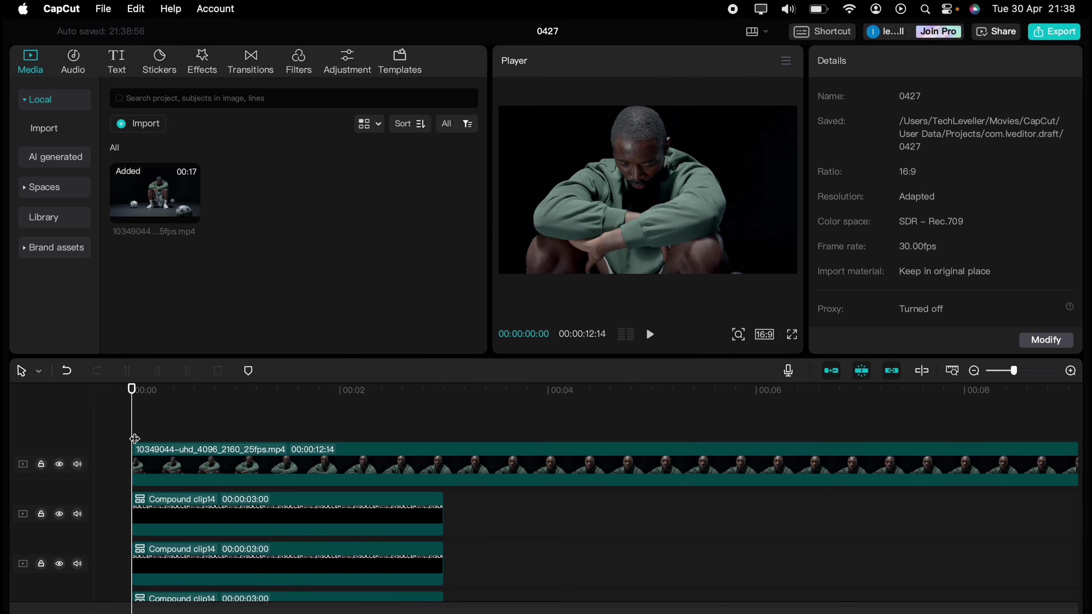
Set the footballer clip's blend mode to Multiply so the footage shows inside the text
click(474, 461)
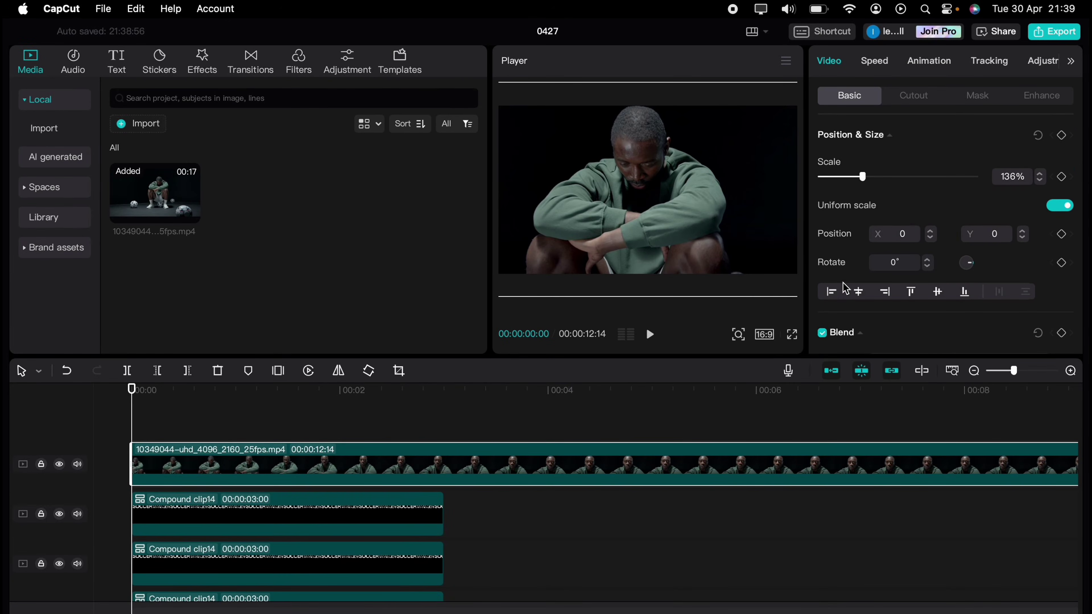
scroll(845, 288, down, 3)
click(890, 238)
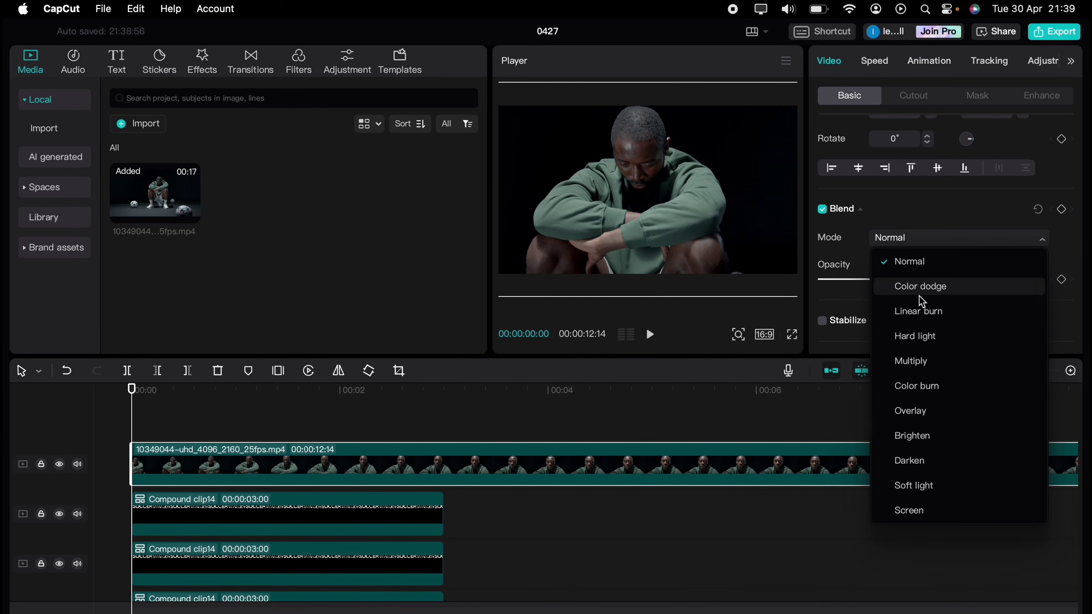
click(911, 361)
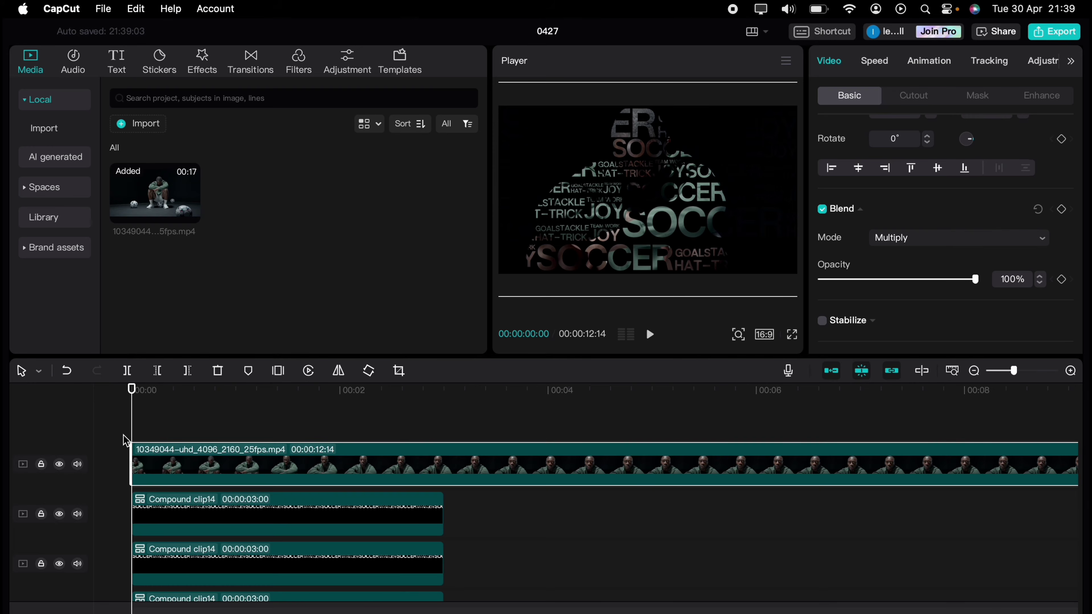
Play the blended text effect from the beginning to check the footballer showing through the words
key(space)
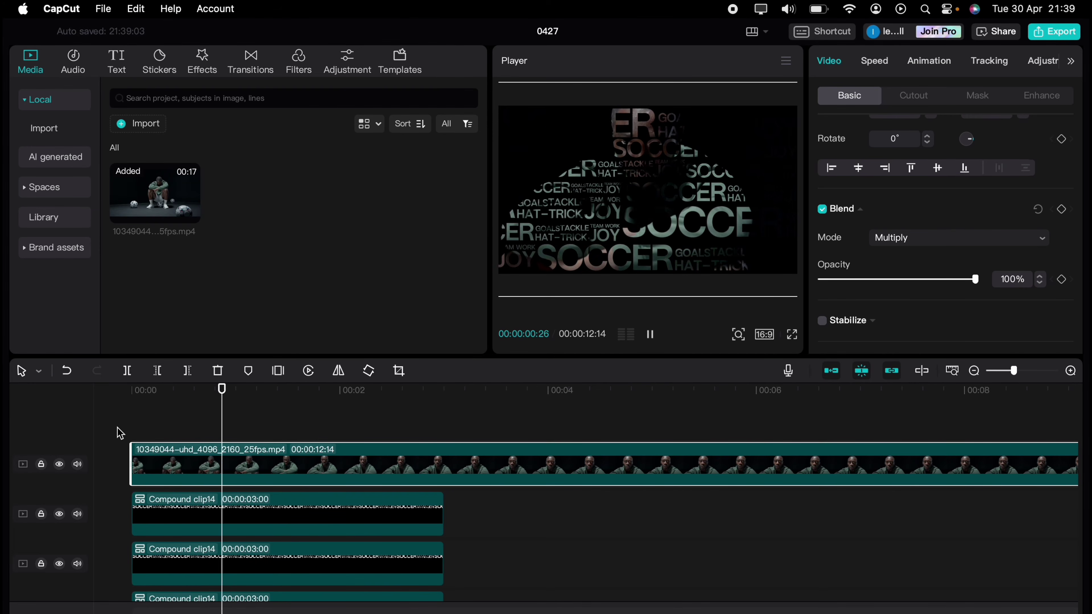
key(space)
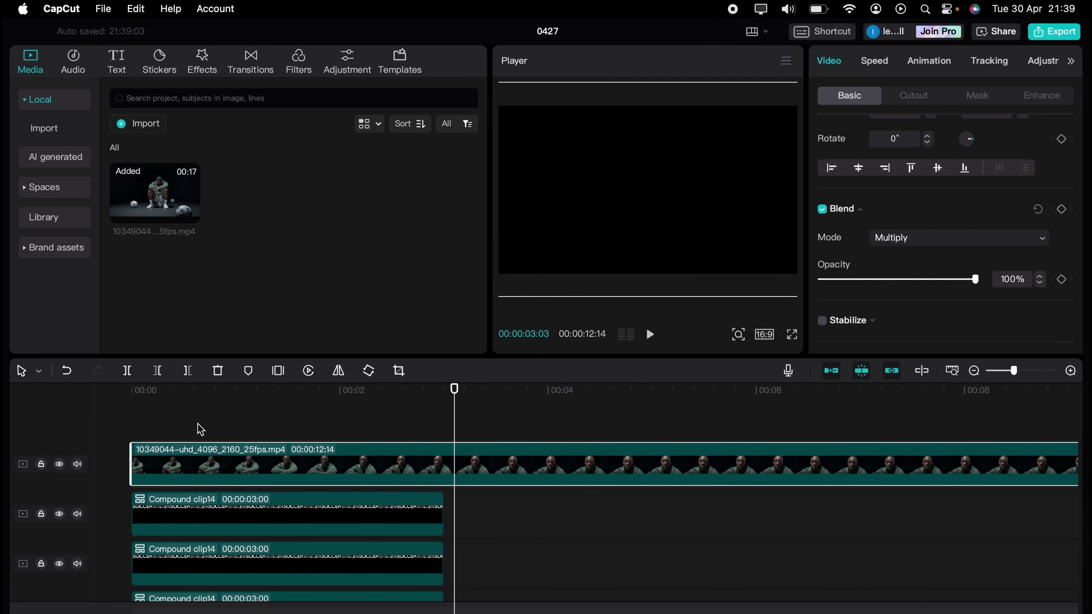
drag(237, 406, 108, 401)
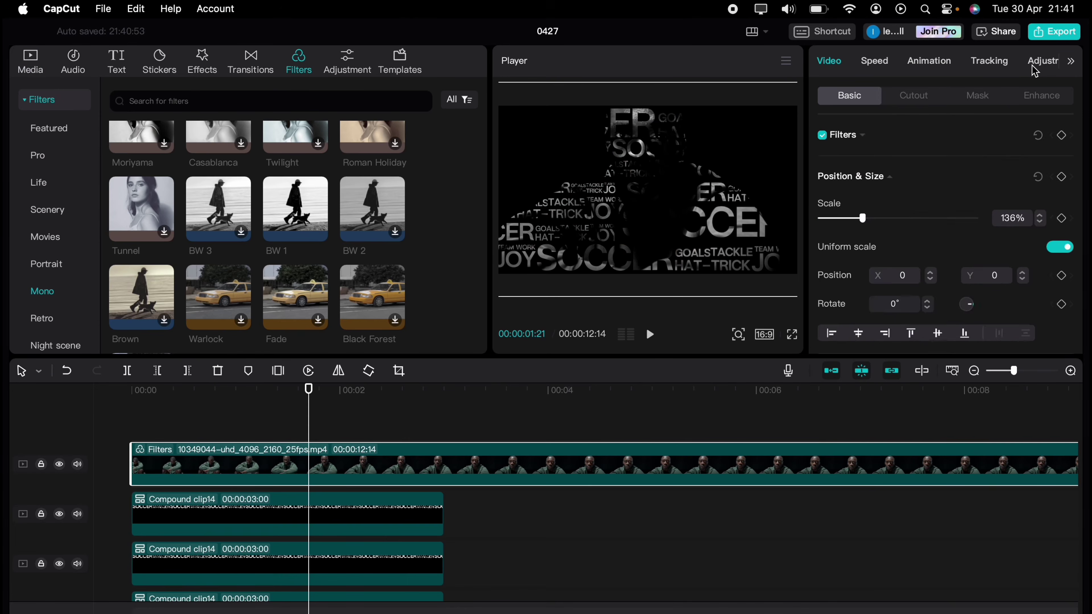
Raise the footballer clip's brightness, set its whites to 11 and replay the effect from the start
click(1042, 61)
scroll(882, 235, down, 5)
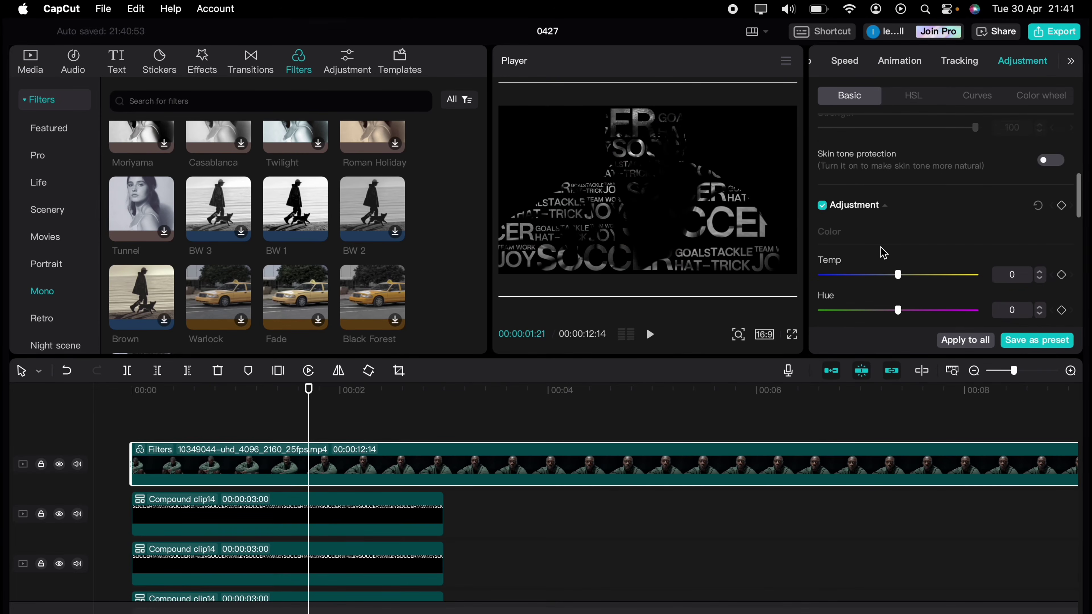
scroll(882, 249, down, 8)
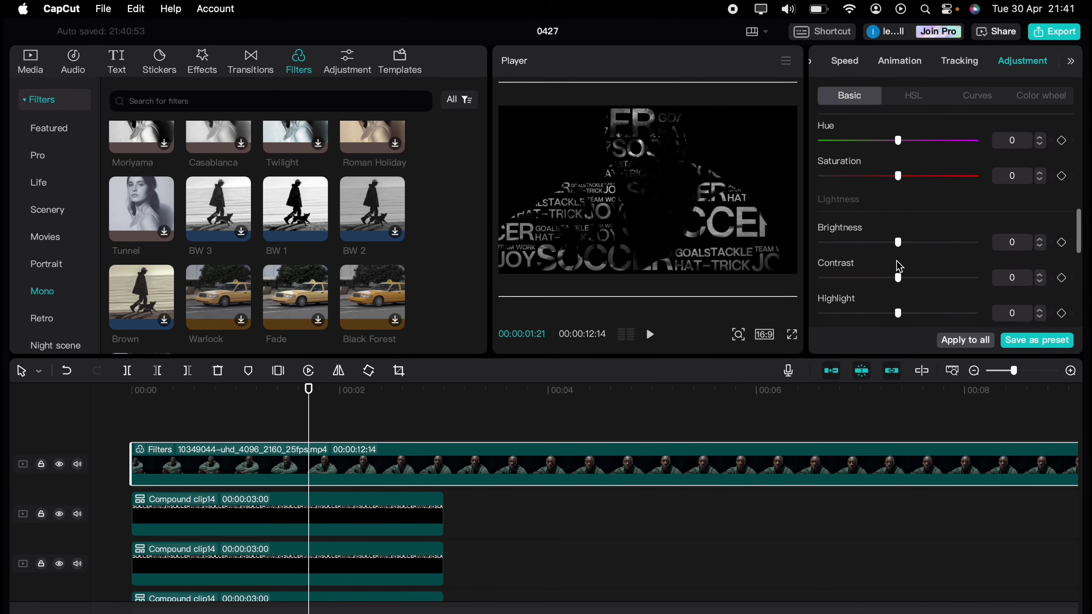
drag(900, 245, 919, 246)
mouse_move(912, 245)
mouse_down()
mouse_move(893, 279)
mouse_move(914, 283)
mouse_move(898, 283)
mouse_move(897, 259)
mouse_move(911, 259)
mouse_move(898, 261)
mouse_move(902, 244)
mouse_move(912, 247)
mouse_up()
scroll(898, 284, down, 2)
scroll(896, 291, down, 2)
drag(312, 414, 124, 402)
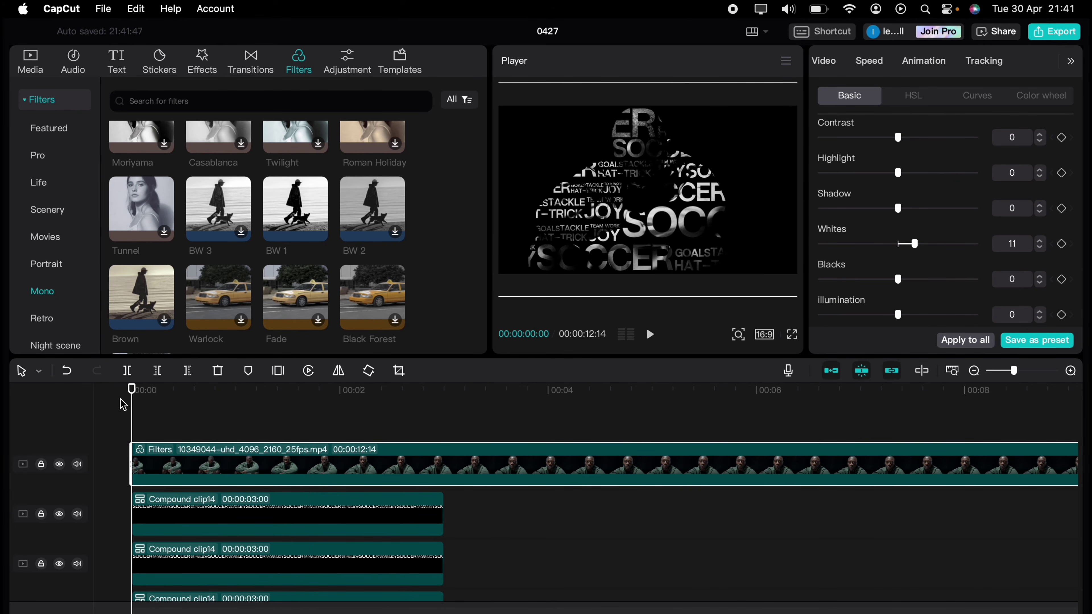
key(space)
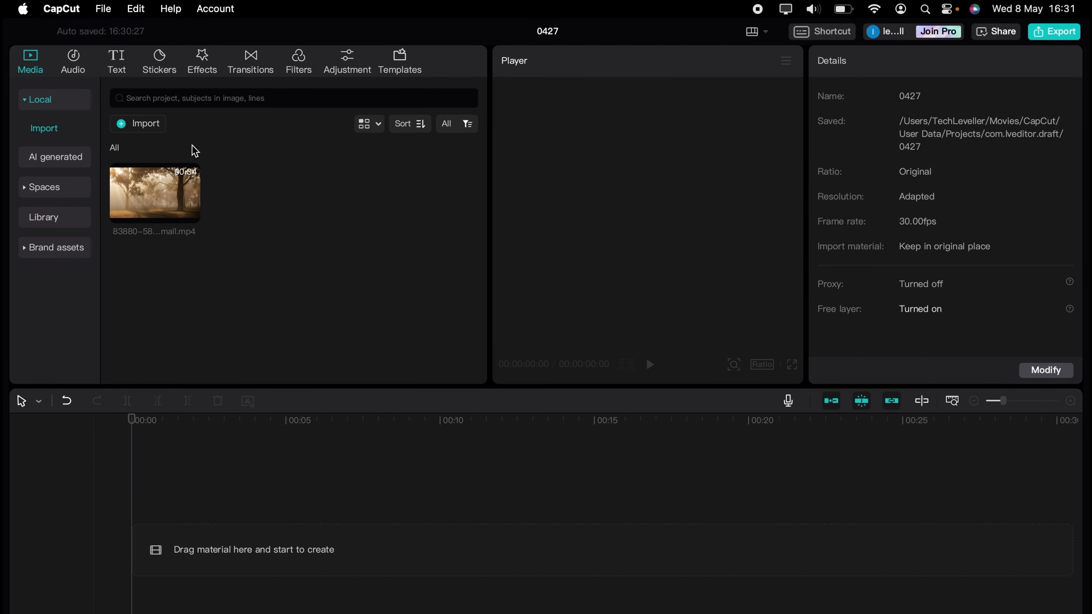
Add a default text clip at the start of the empty timeline and change its text to "FOREST"
click(124, 74)
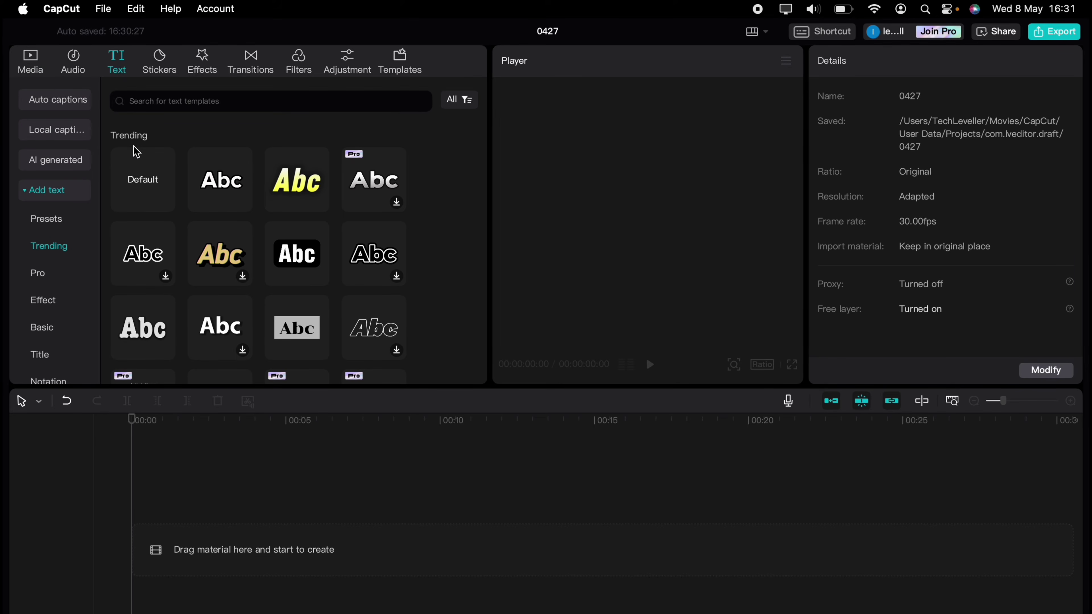
drag(134, 156, 155, 546)
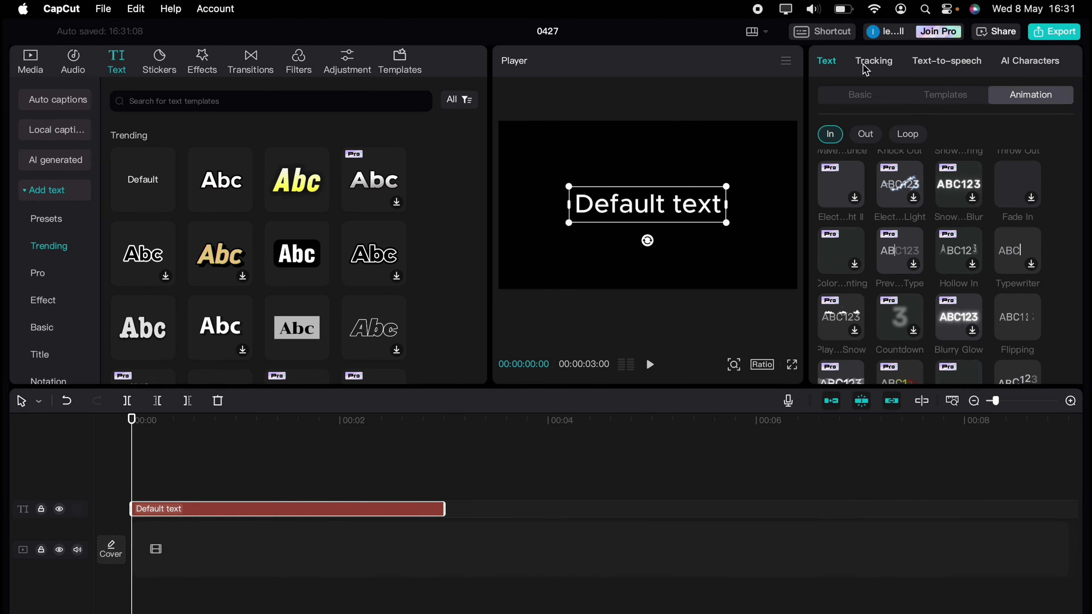
click(849, 97)
triple_click(860, 124)
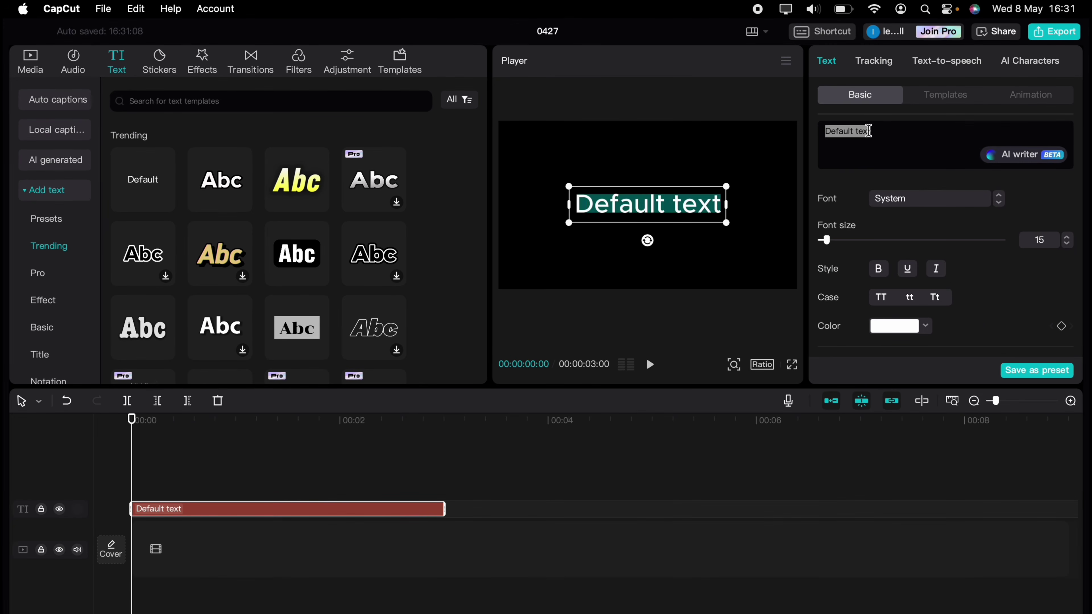
text(FOREST)
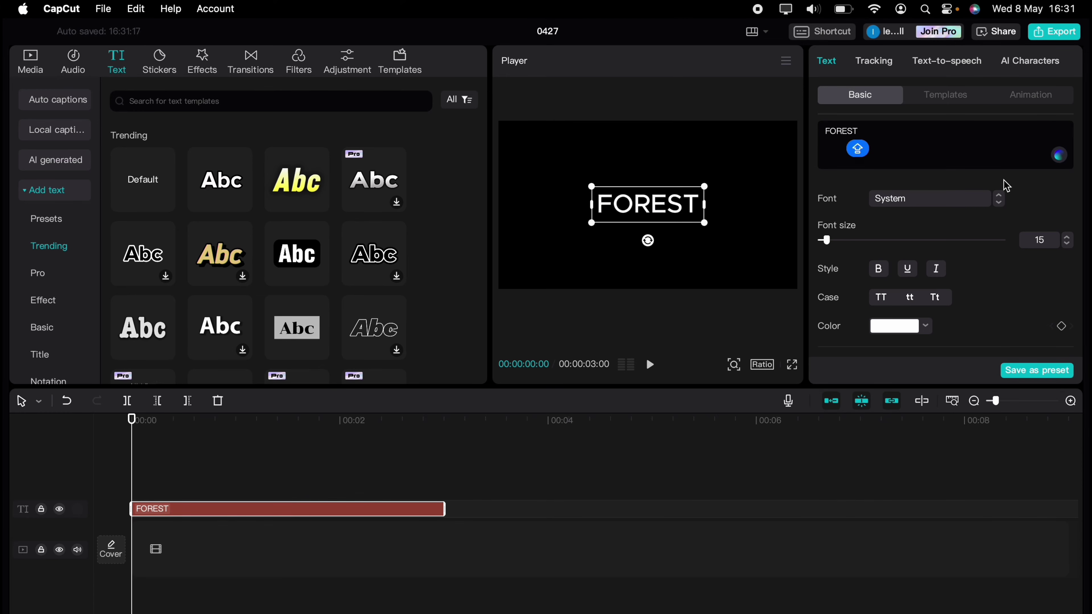
Set the FOREST title's font to Kanit-Black and enlarge it to span nearly the full frame width at font size 15
click(969, 198)
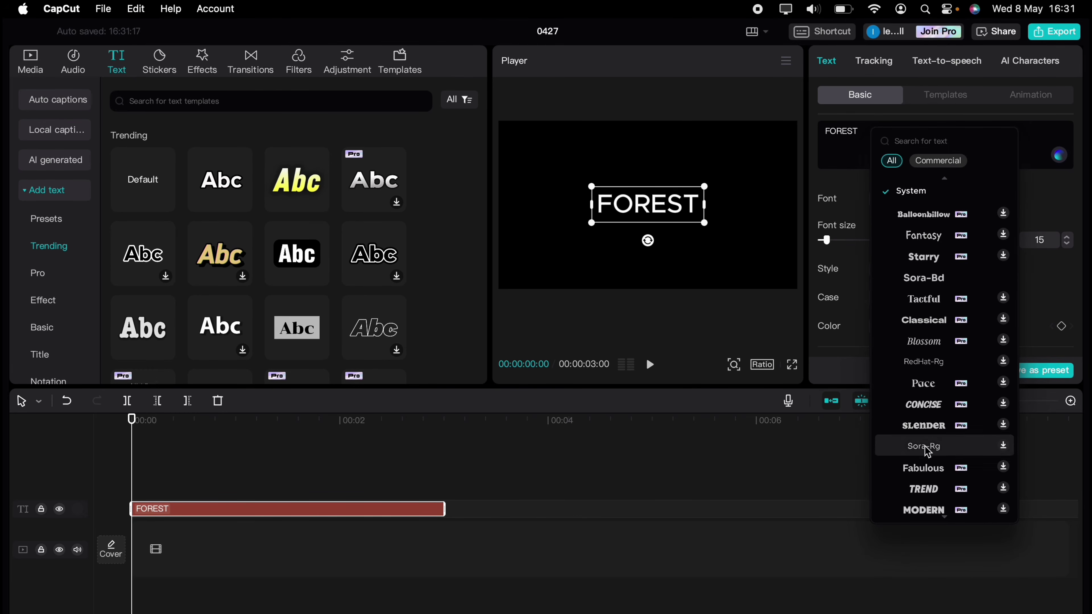
scroll(939, 238, up, 3)
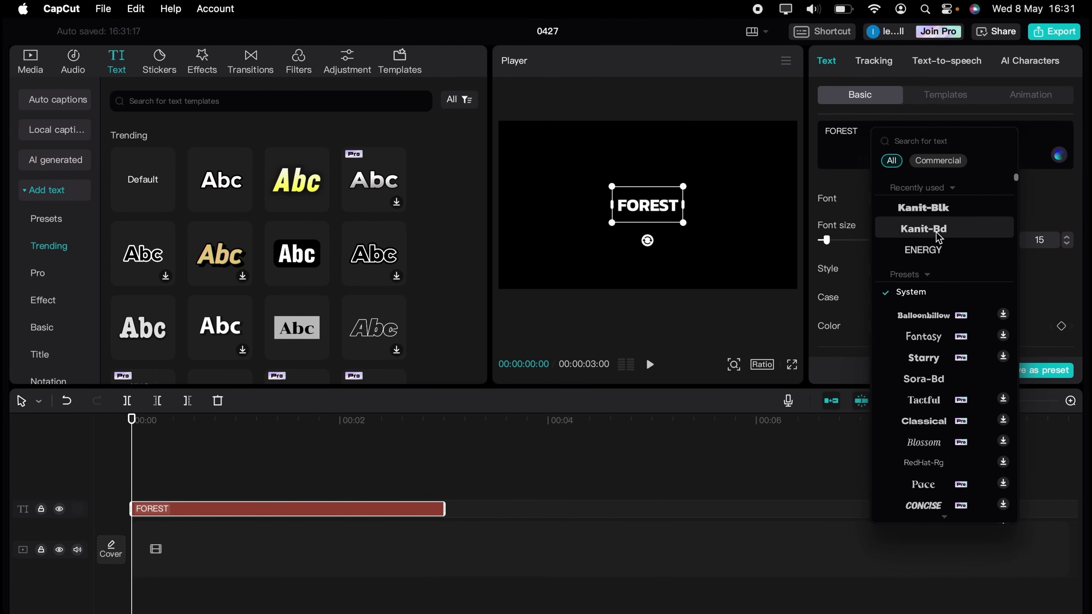
click(939, 211)
drag(684, 223, 818, 291)
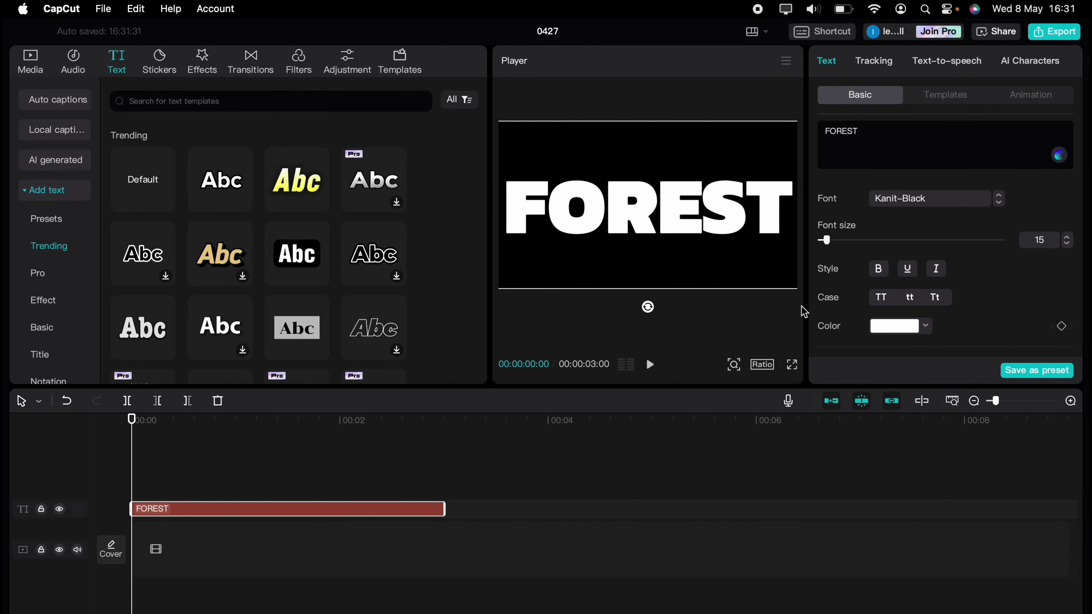
click(1068, 243)
click(1068, 236)
Extend the FOREST text clip's duration to 16 seconds
drag(444, 510, 927, 512)
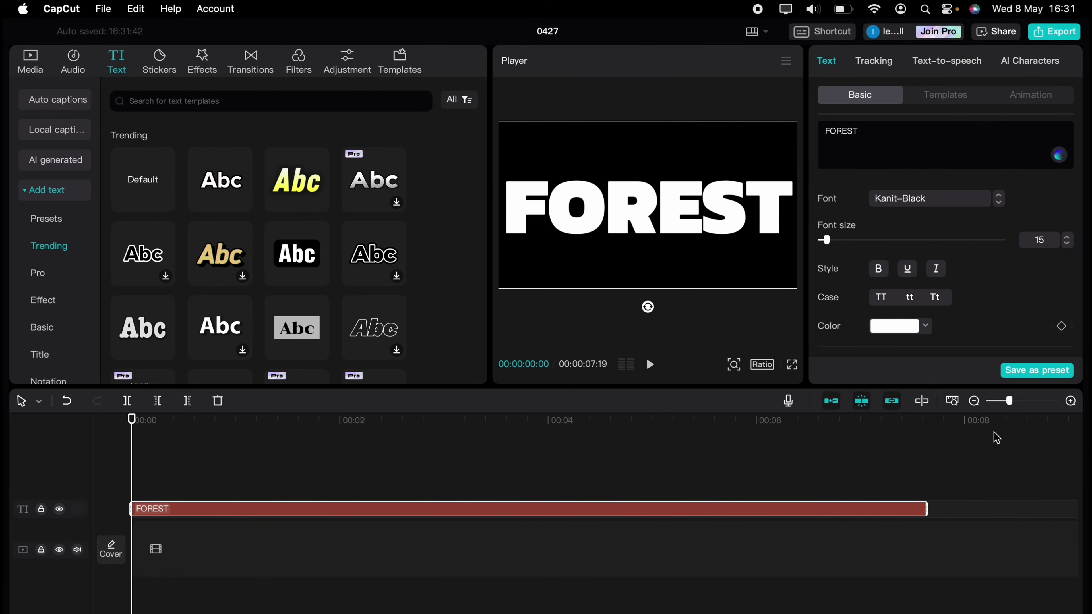
click(986, 401)
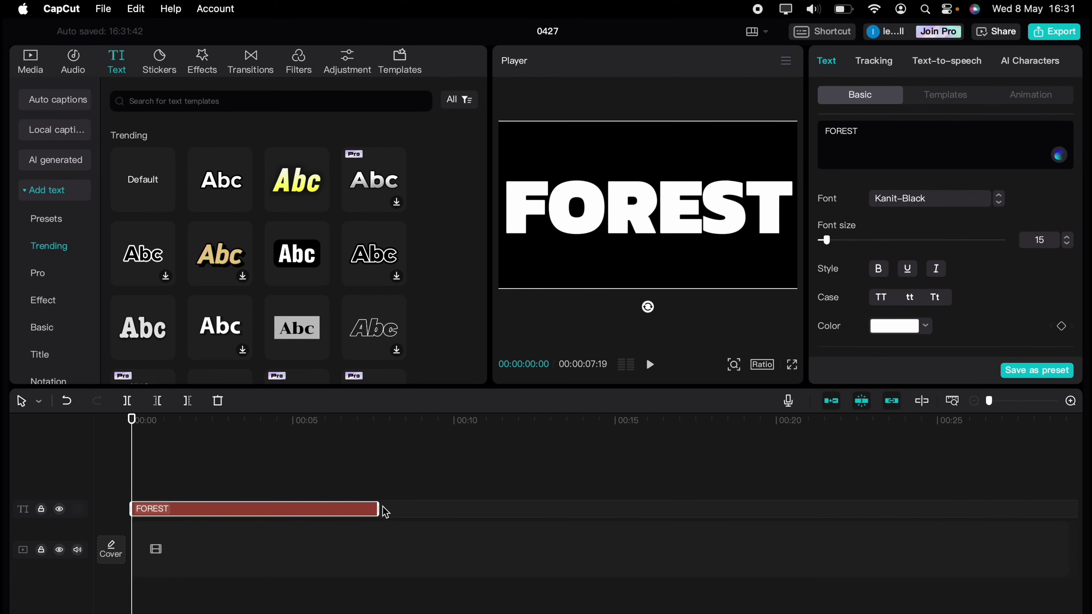
drag(483, 507, 644, 515)
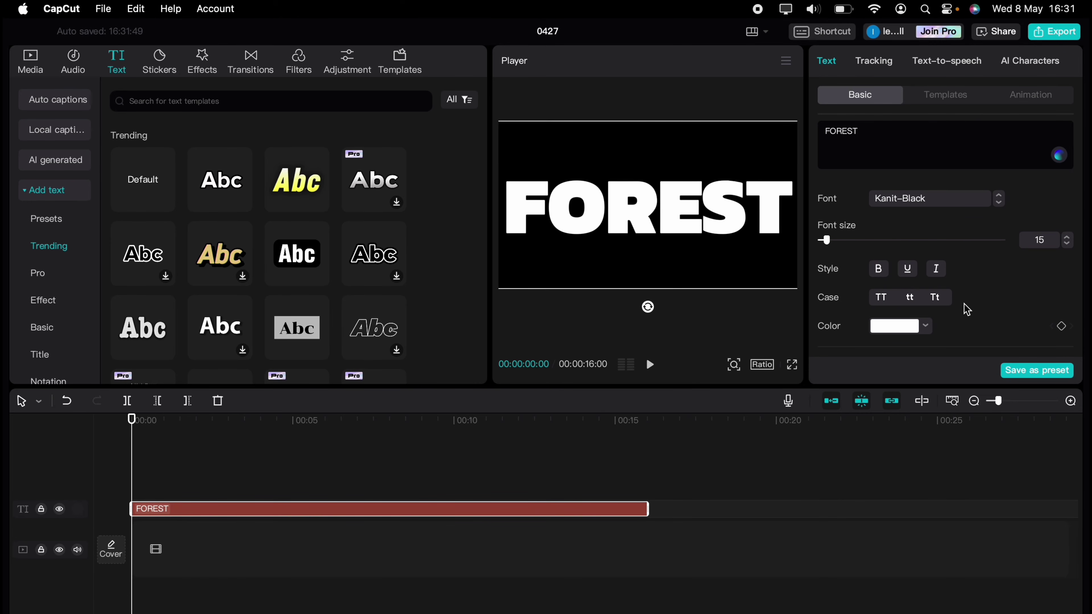
Apply the Flipping in-animation to the FOREST title with a 7-second duration and export the title as a video
click(1020, 96)
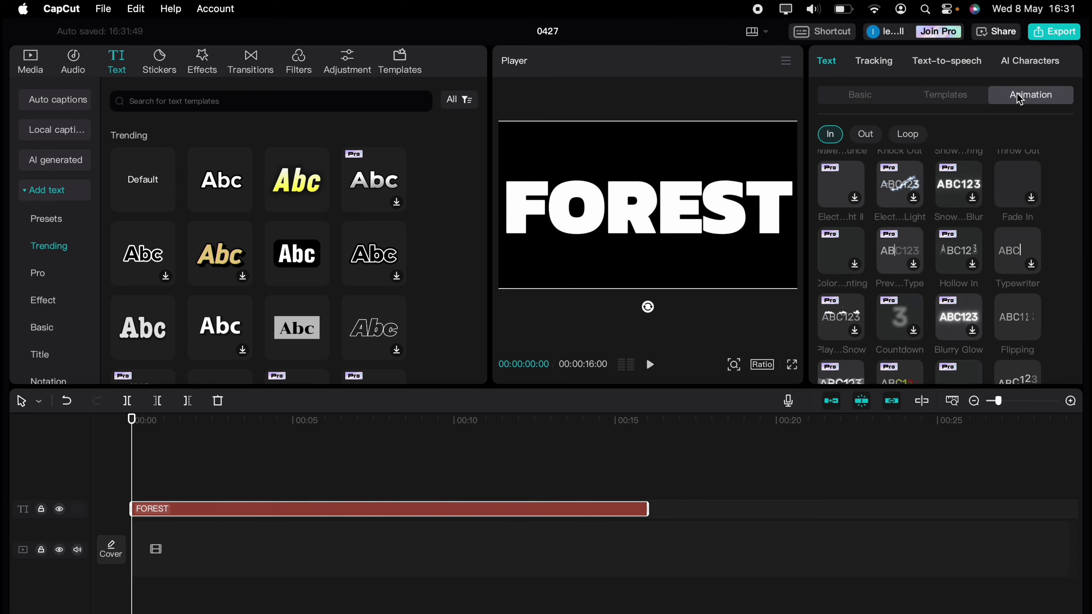
click(1017, 316)
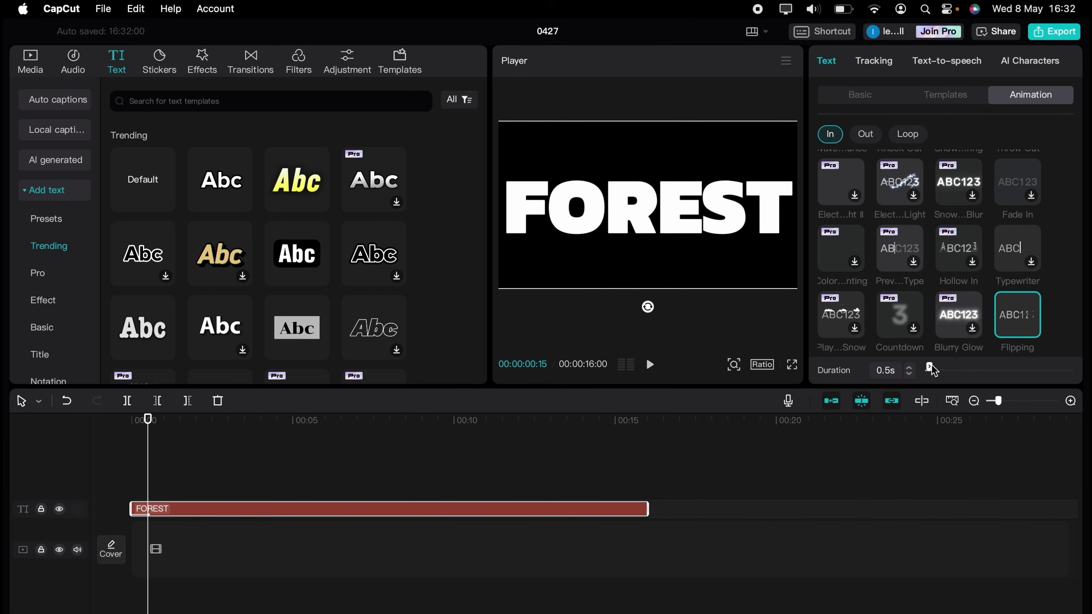
drag(930, 369, 992, 368)
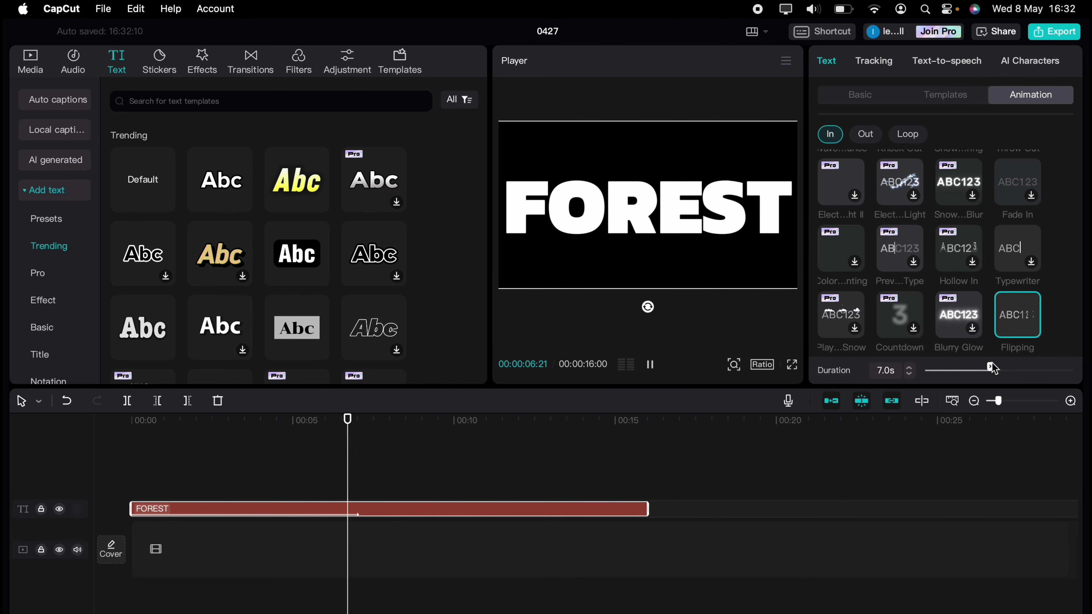
click(1052, 34)
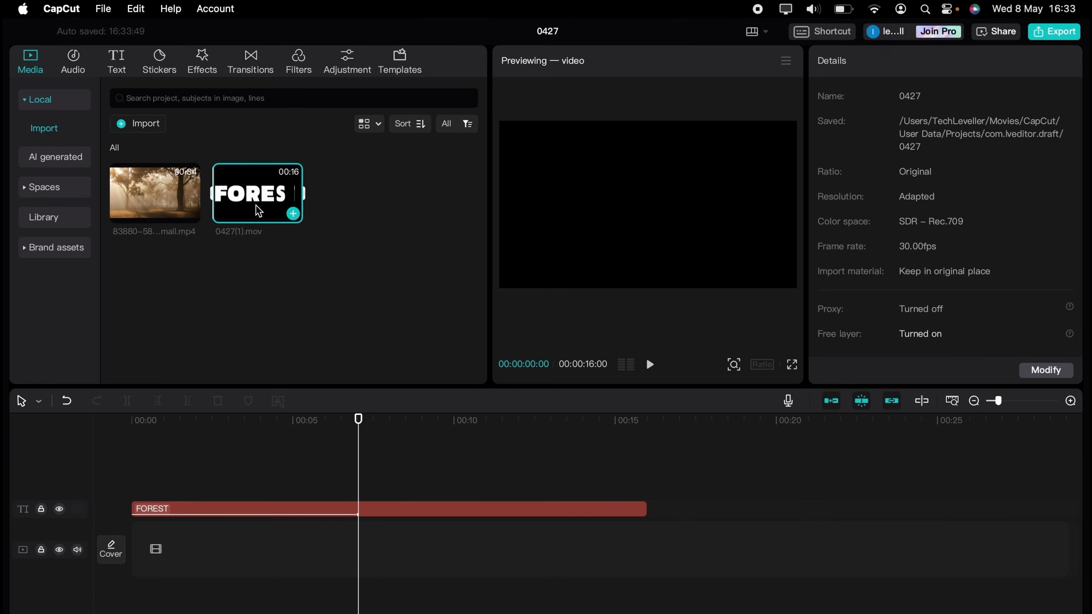
Replace the FOREST text clip with the exported 0427(1).mov and place the forest footage on a track beneath it at the timeline start
drag(259, 210, 154, 551)
click(191, 511)
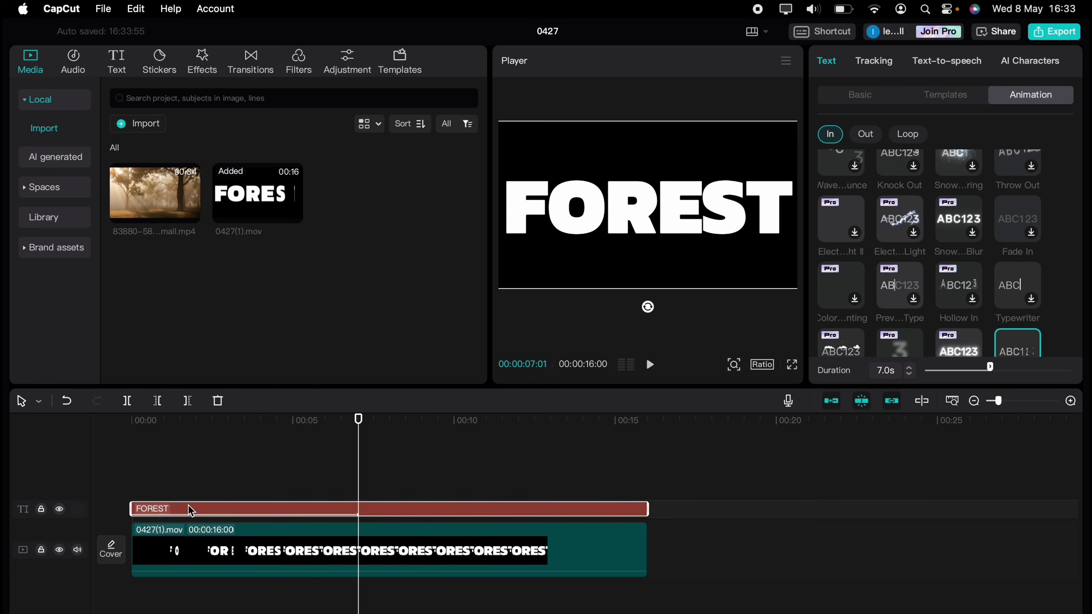
key(Delete)
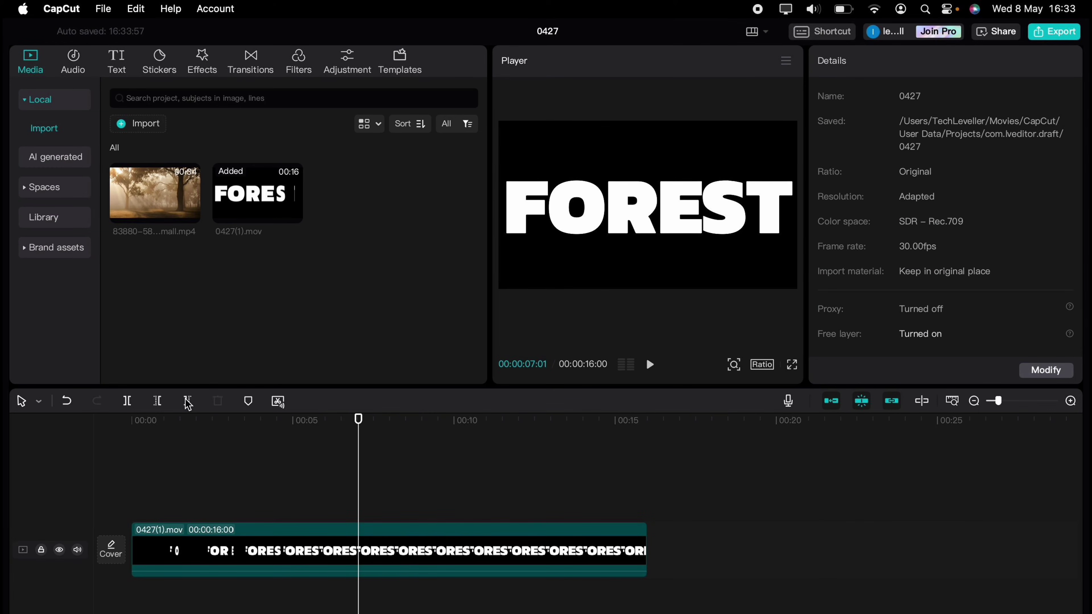
drag(154, 237, 128, 609)
Set the blend mode of the 0427(1).mov title clip to Multiply and preview the effect from the start
drag(171, 544, 183, 450)
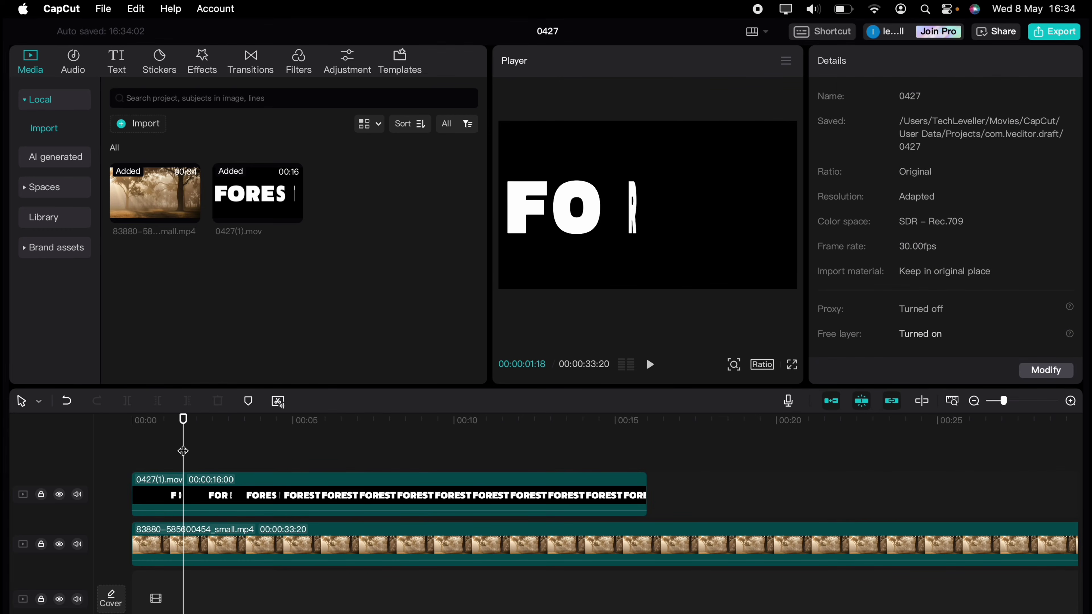
click(195, 493)
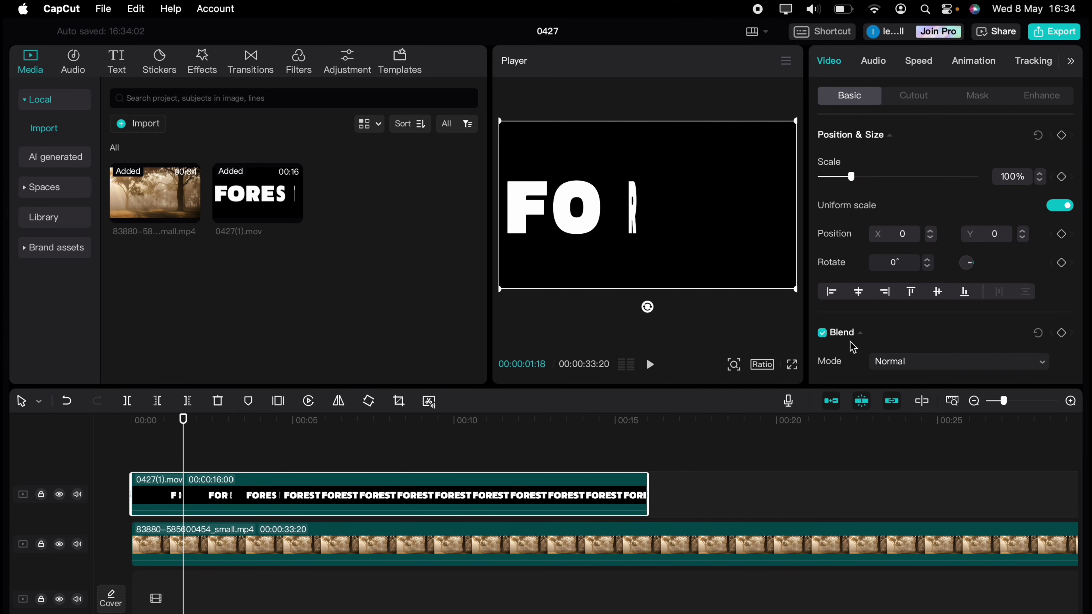
scroll(850, 343, down, 3)
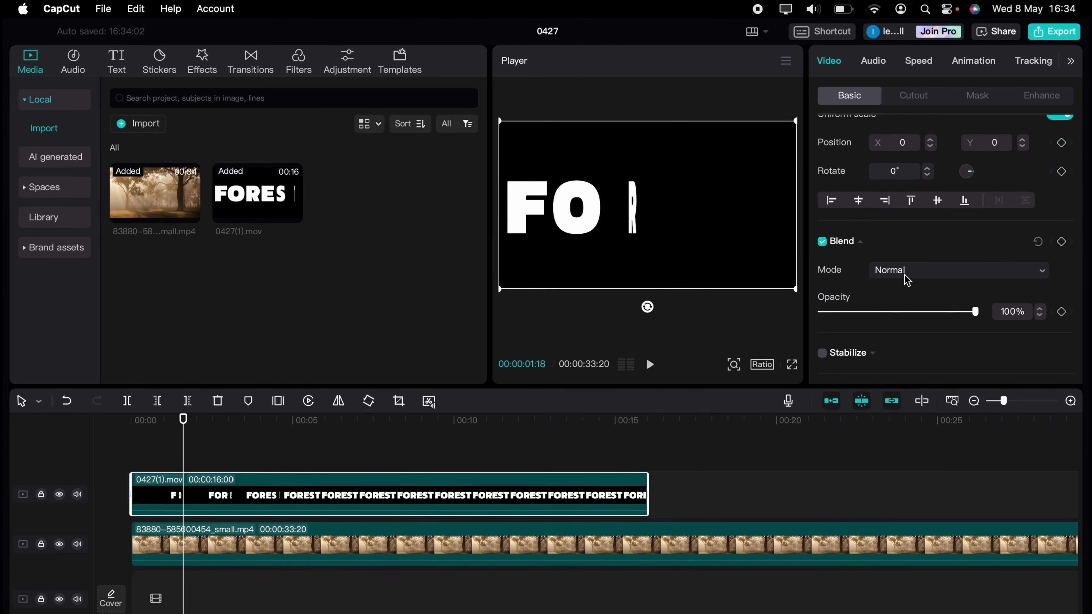
click(905, 275)
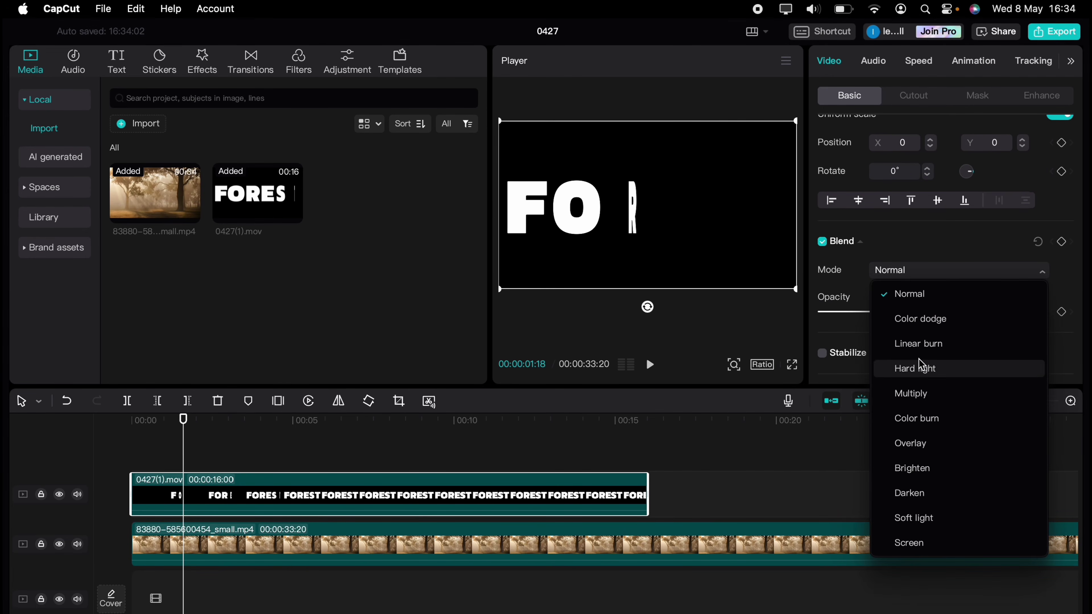
click(923, 391)
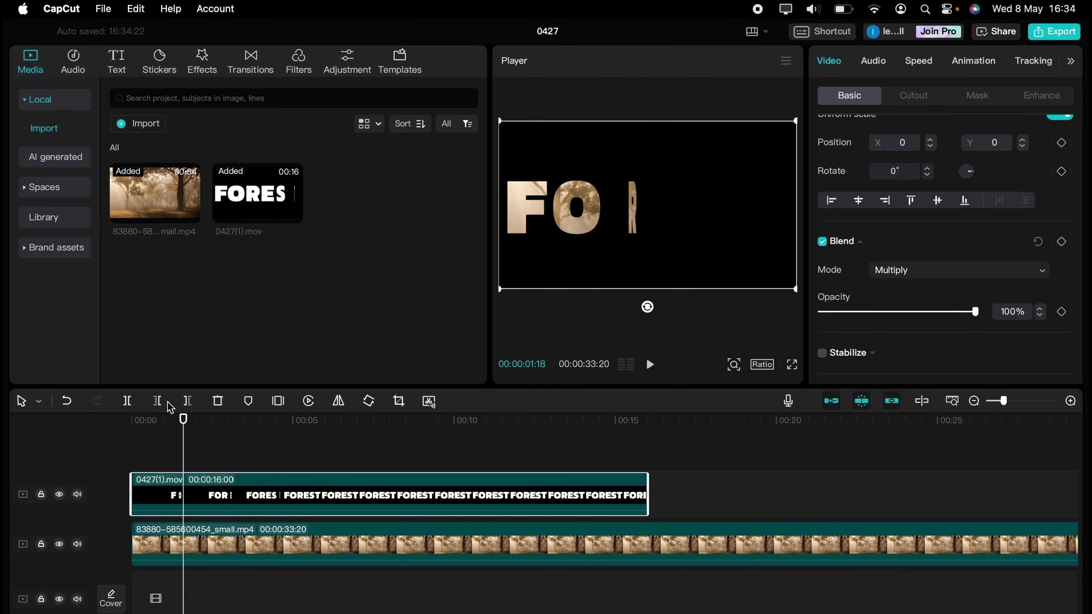
drag(182, 441, 132, 441)
key(space)
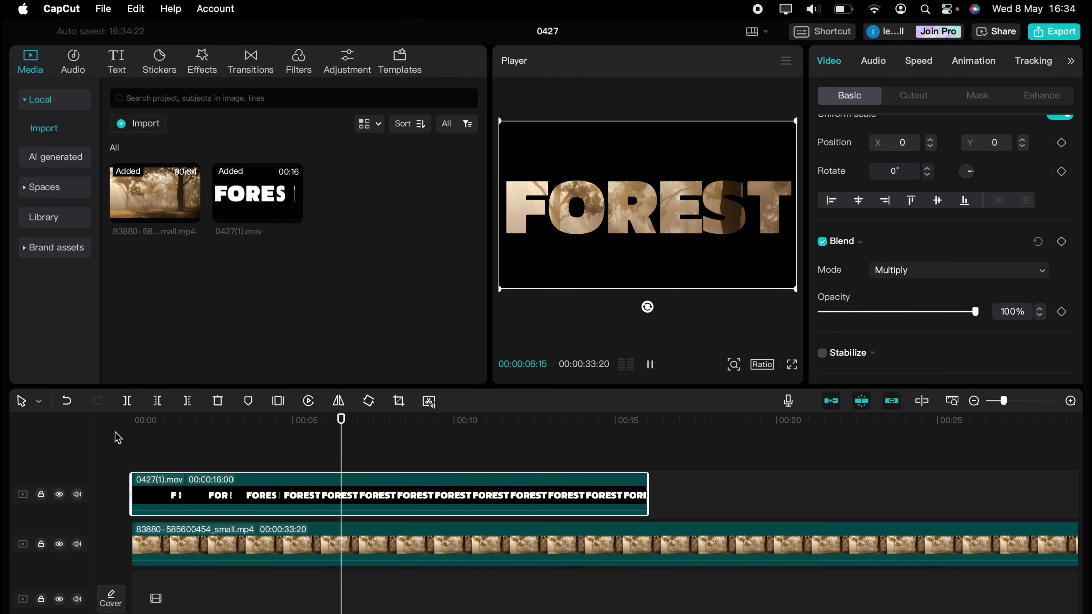
click(244, 445)
click(99, 439)
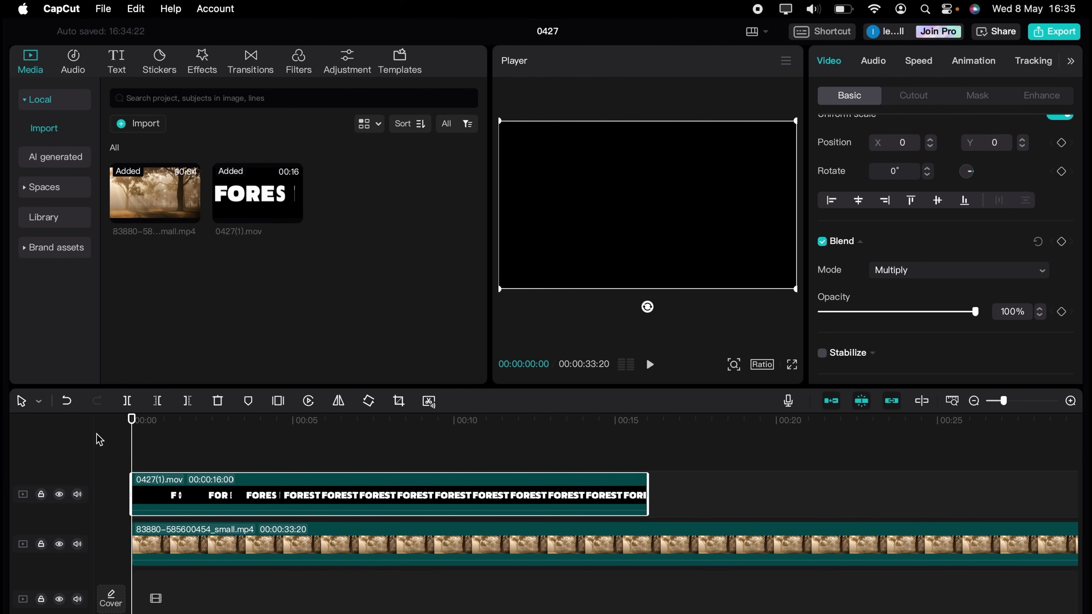
Add a Mirror mask to the title clip, widen it to size 2160 and keyframe it at the clip's start
scroll(938, 255, up, 4)
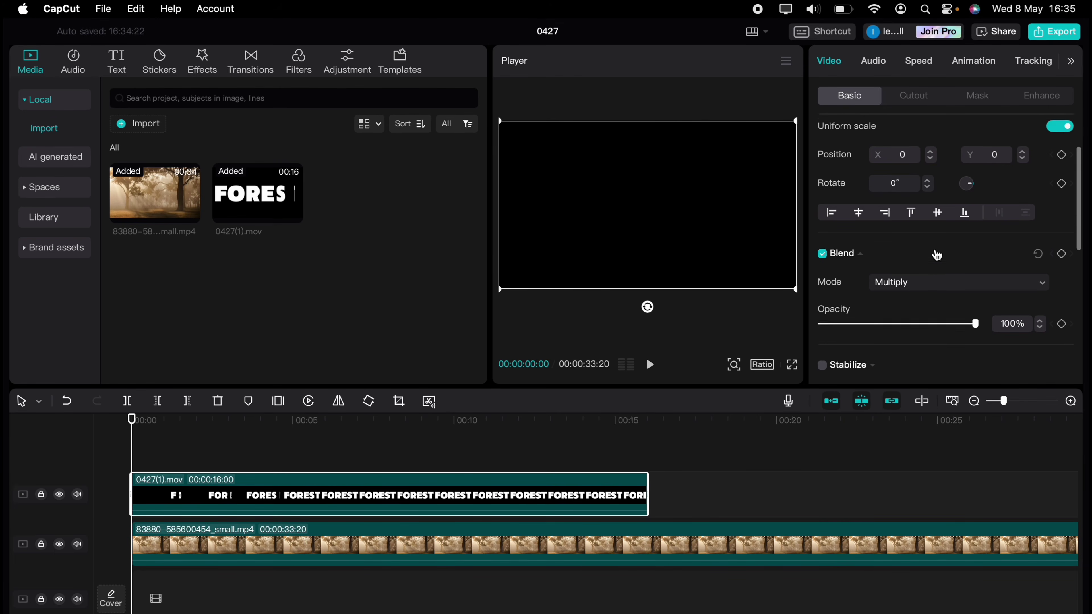
click(978, 97)
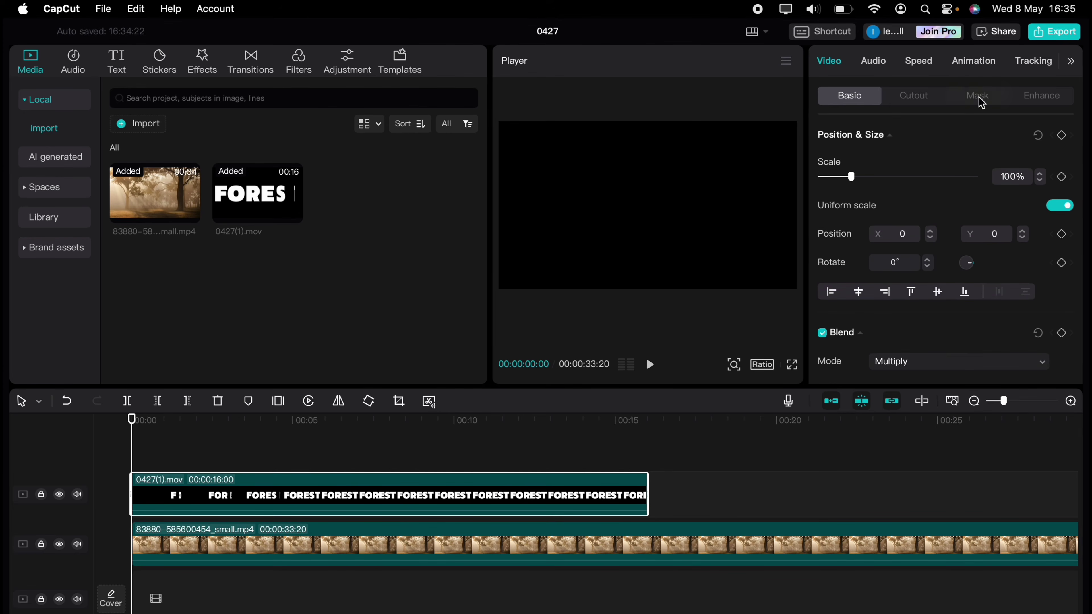
click(964, 189)
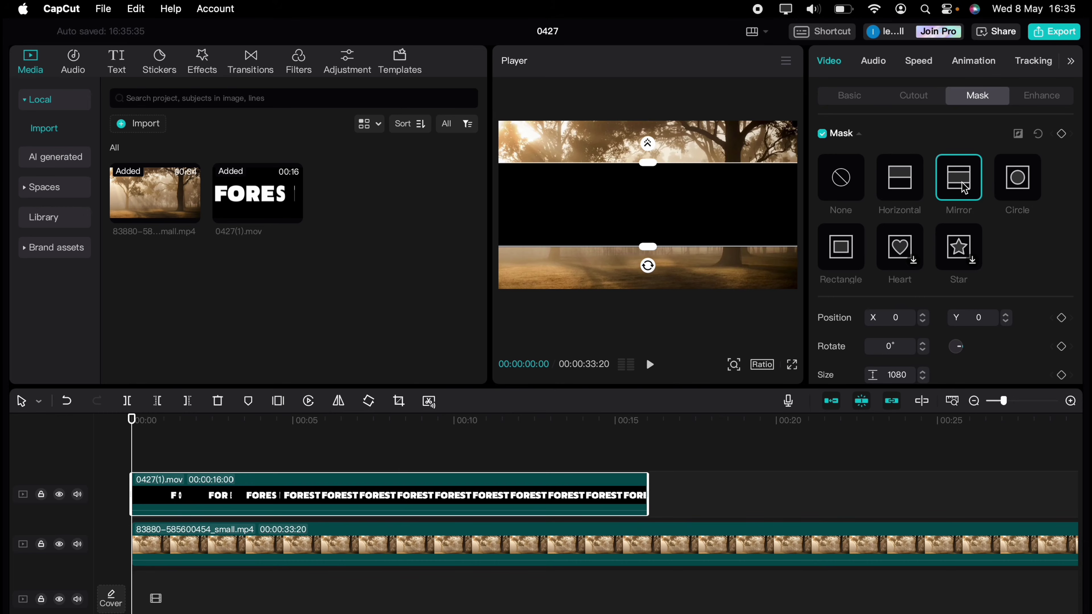
drag(647, 250, 645, 296)
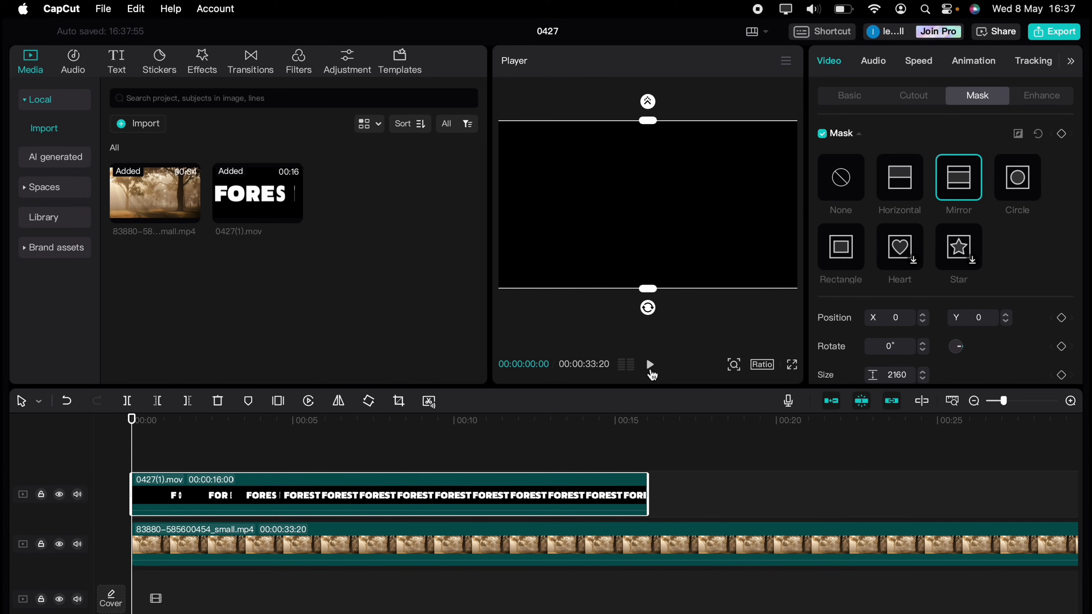
click(1062, 134)
Keyframe the open mask at about 4.5 seconds, and at about 10 seconds keyframe it closed down to size 1
drag(132, 459, 276, 451)
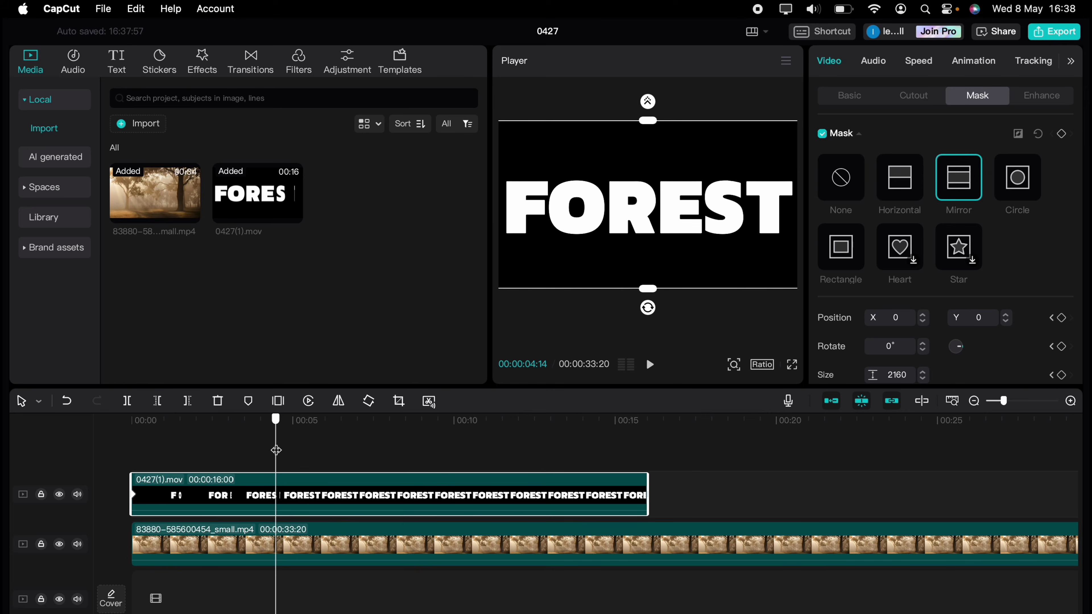
click(1061, 134)
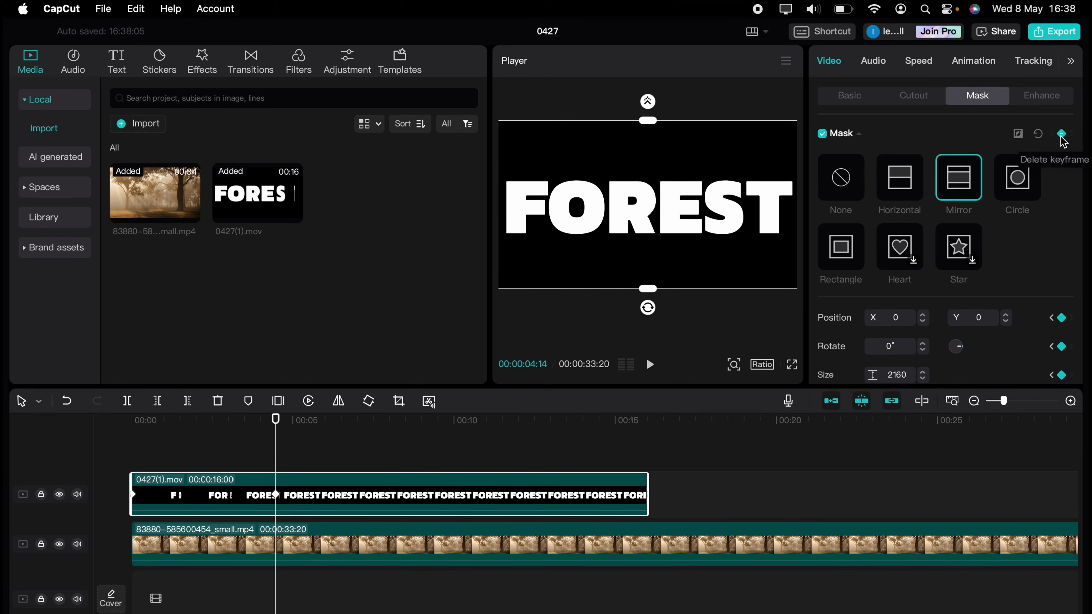
drag(278, 441, 453, 434)
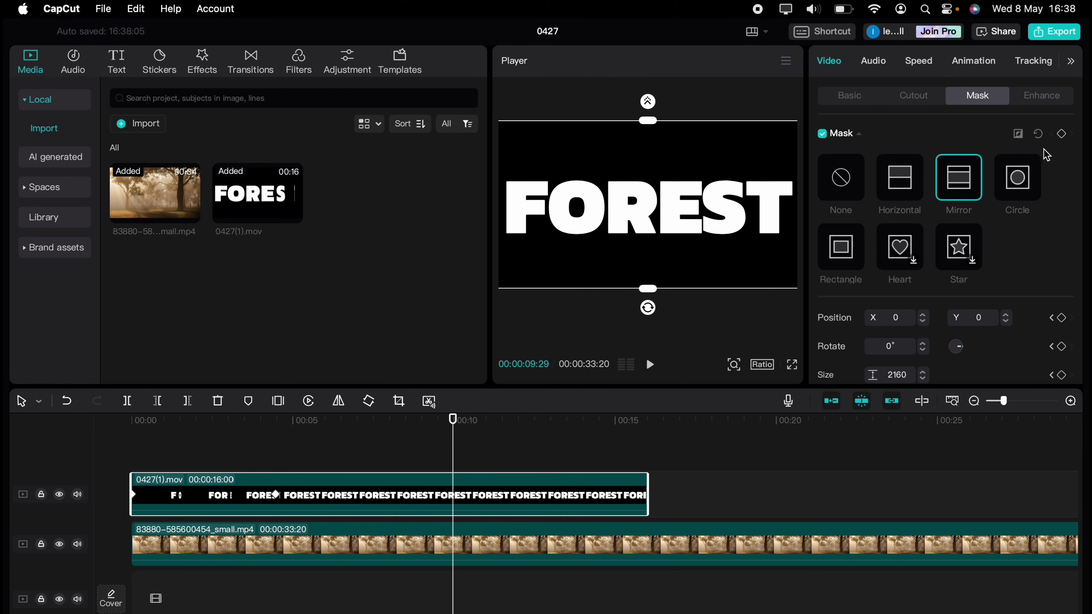
click(1062, 134)
drag(648, 288, 650, 245)
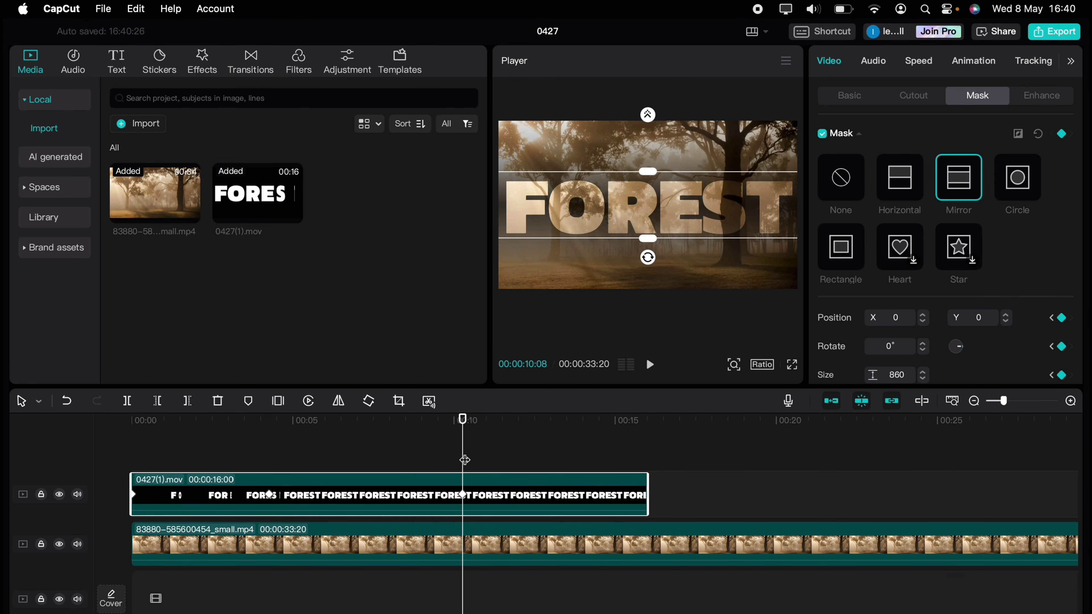
drag(648, 242, 658, 124)
Fade out the title clip with opacity keyframes of 100% at 00:00:14:01 and 0% at 00:00:16:00, and play it from the start
drag(463, 453, 584, 448)
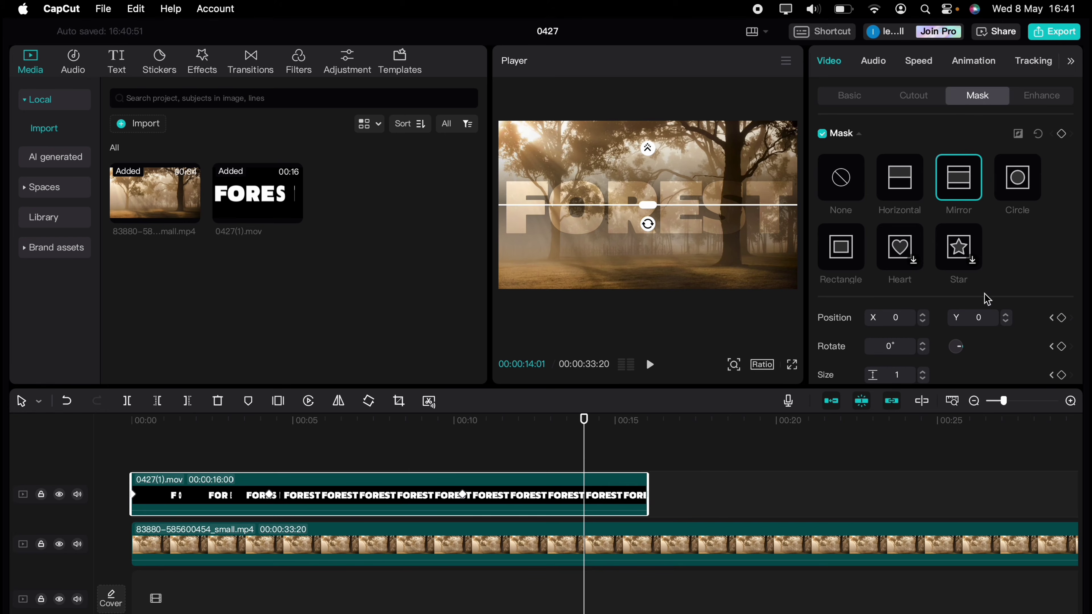
click(854, 99)
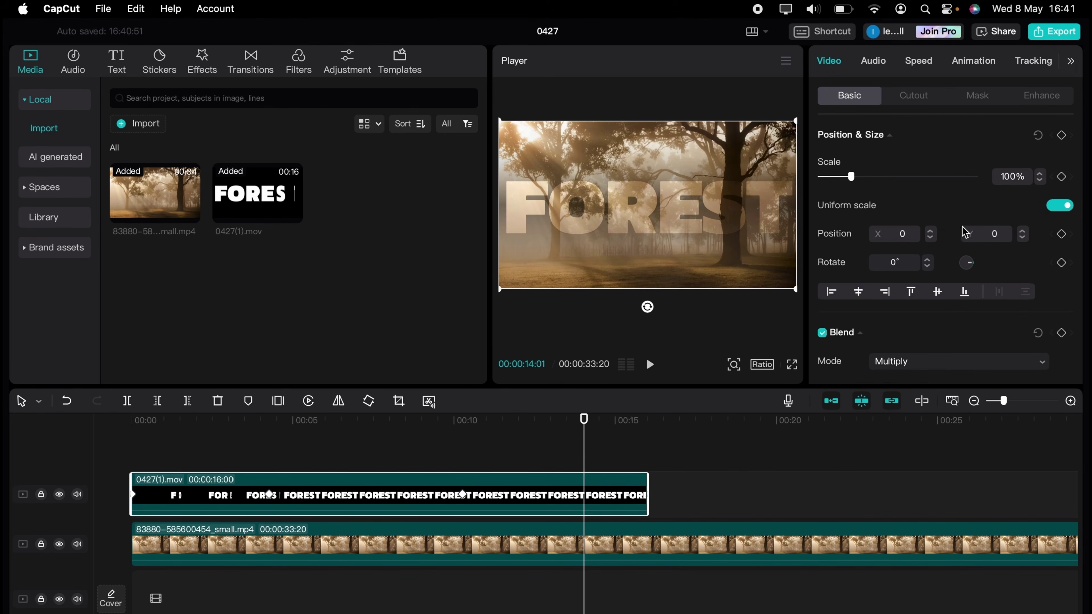
scroll(971, 277, down, 5)
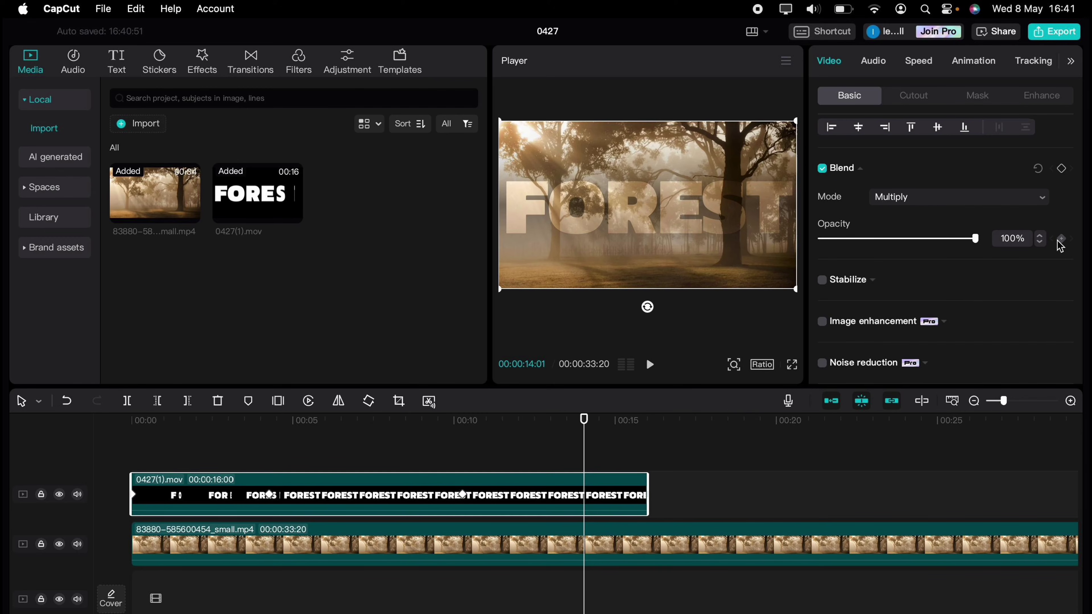
click(1061, 239)
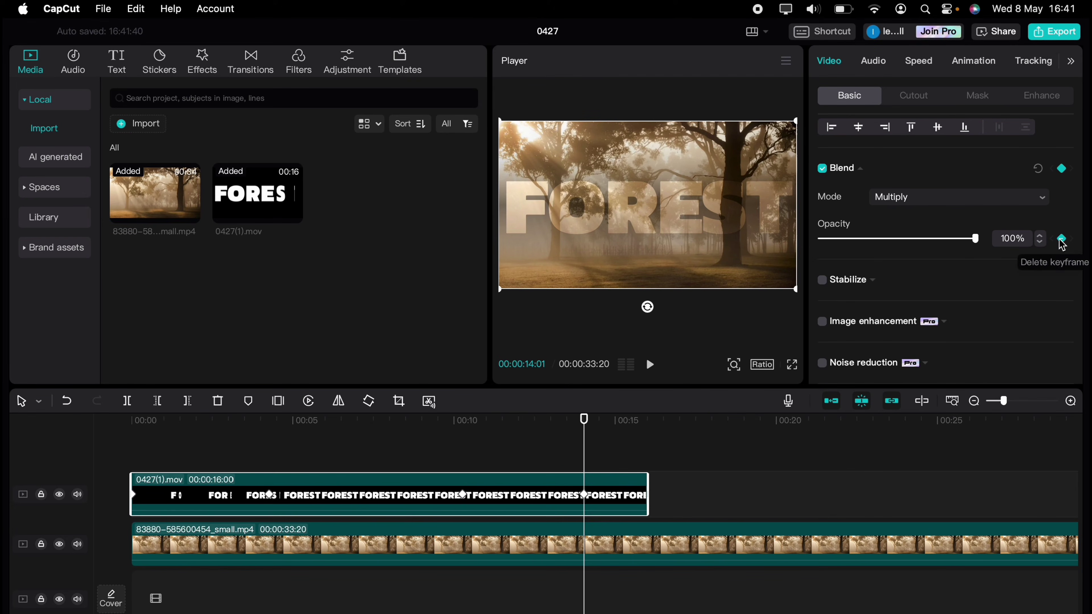
drag(587, 441, 647, 434)
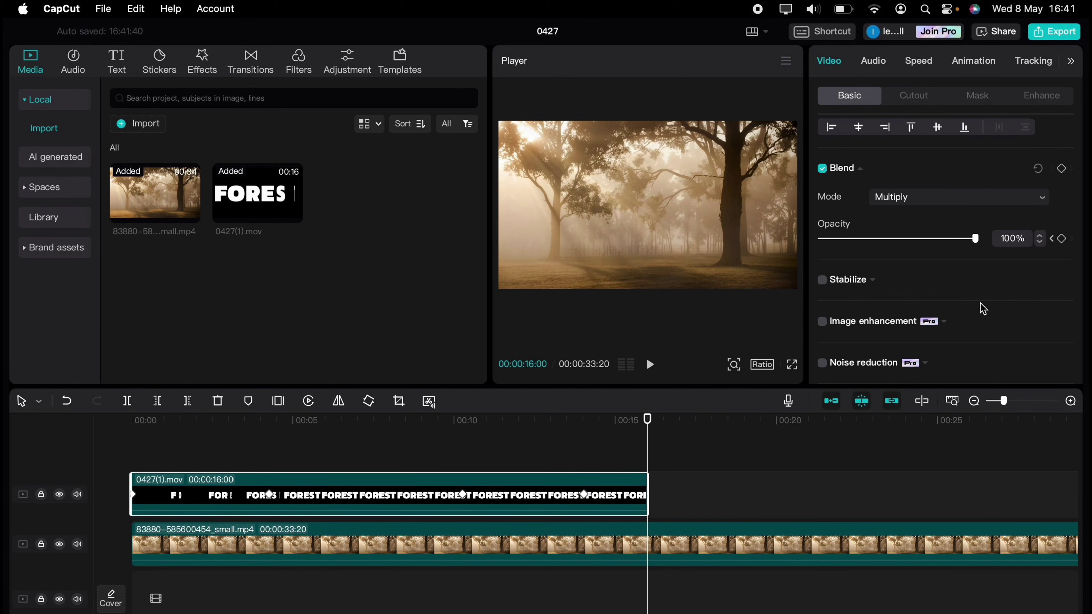
drag(976, 239, 798, 243)
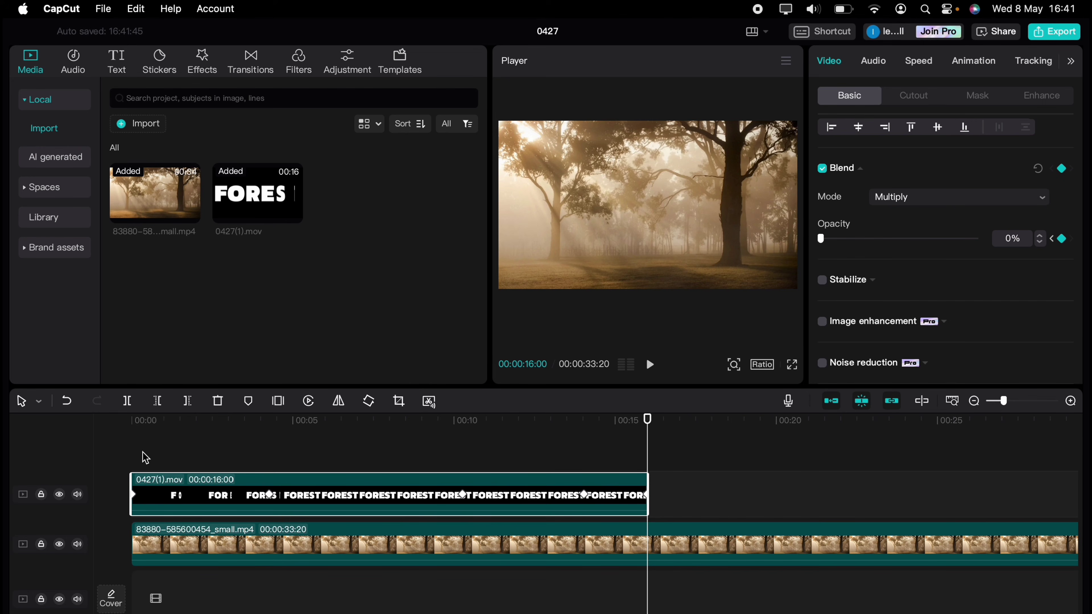
click(115, 454)
key(space)
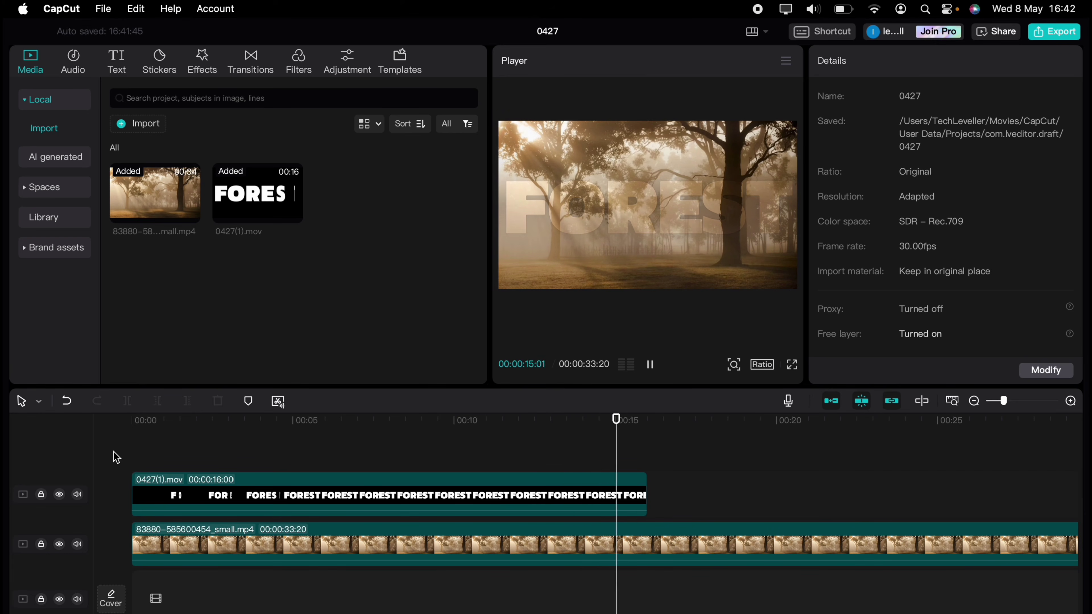
key(space)
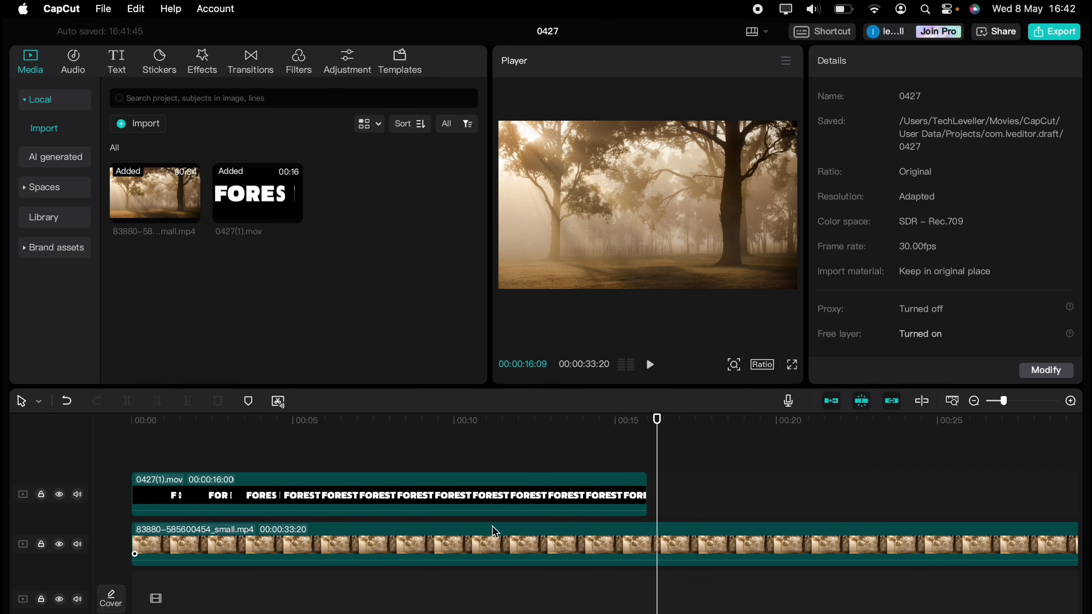
Apply the Rotate Out 1 exit animation to the title clip with an adjusted duration and play the project full screen
click(495, 510)
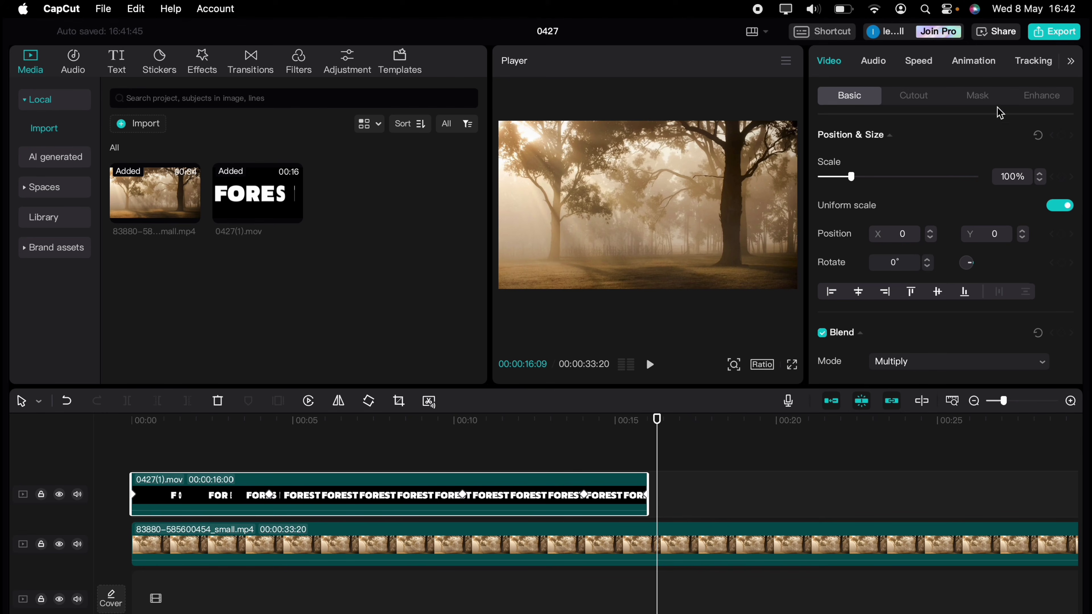
click(979, 64)
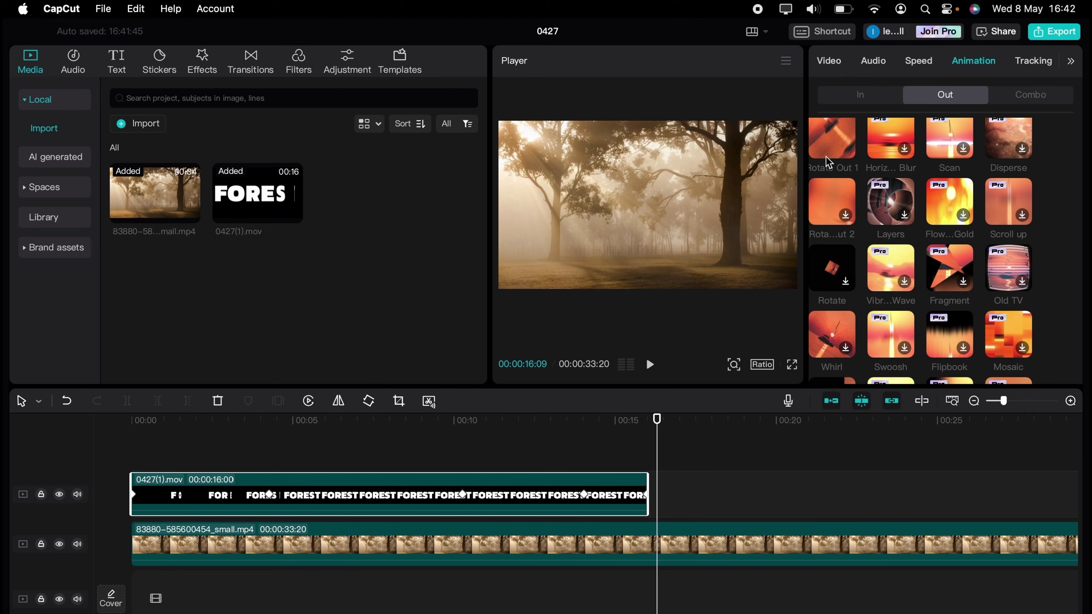
click(827, 145)
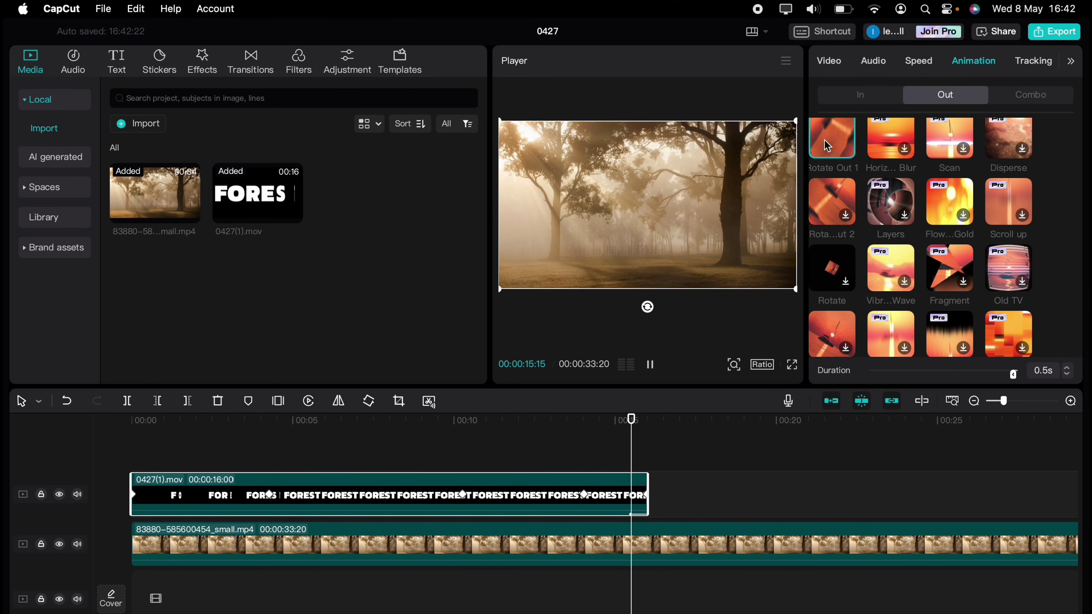
drag(1004, 403, 972, 374)
click(1068, 367)
key(super+shift+f)
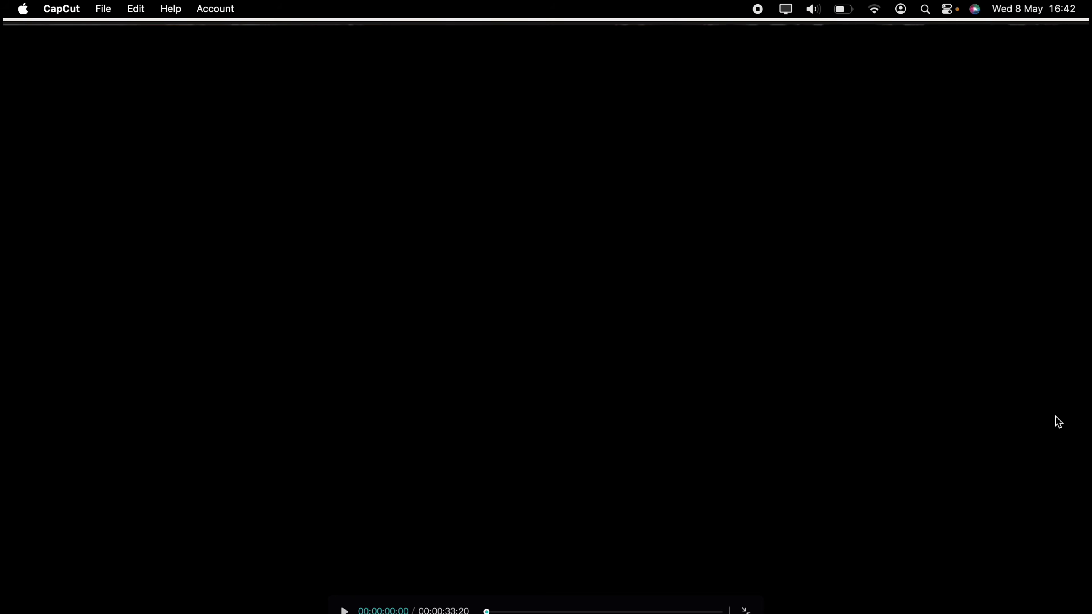
key(space)
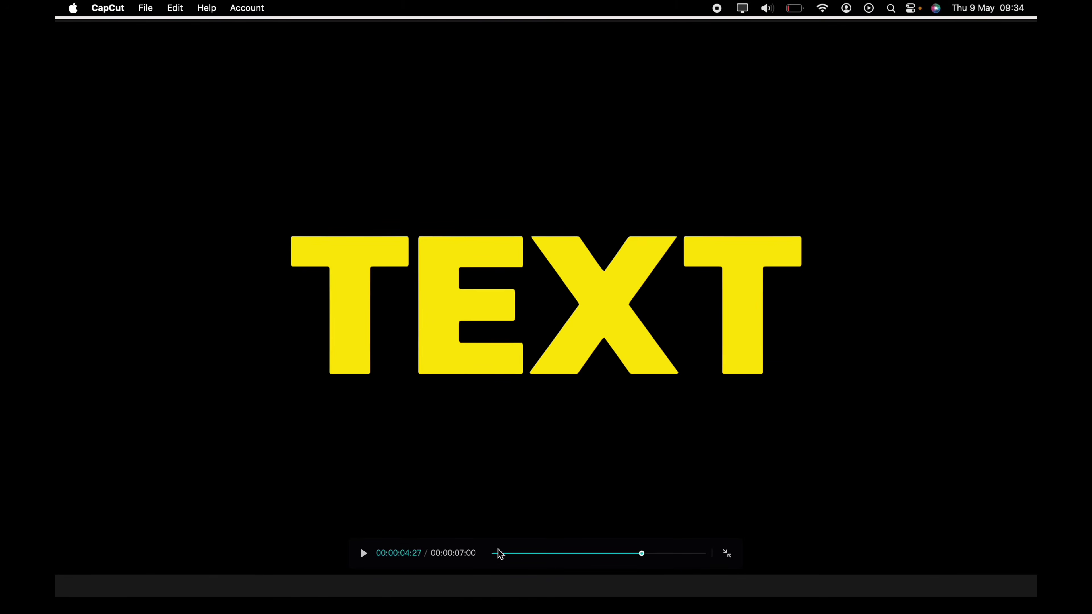
Play the yellow TEXT title from the start in full screen, and leave the full-screen preview
click(493, 553)
drag(494, 557, 470, 558)
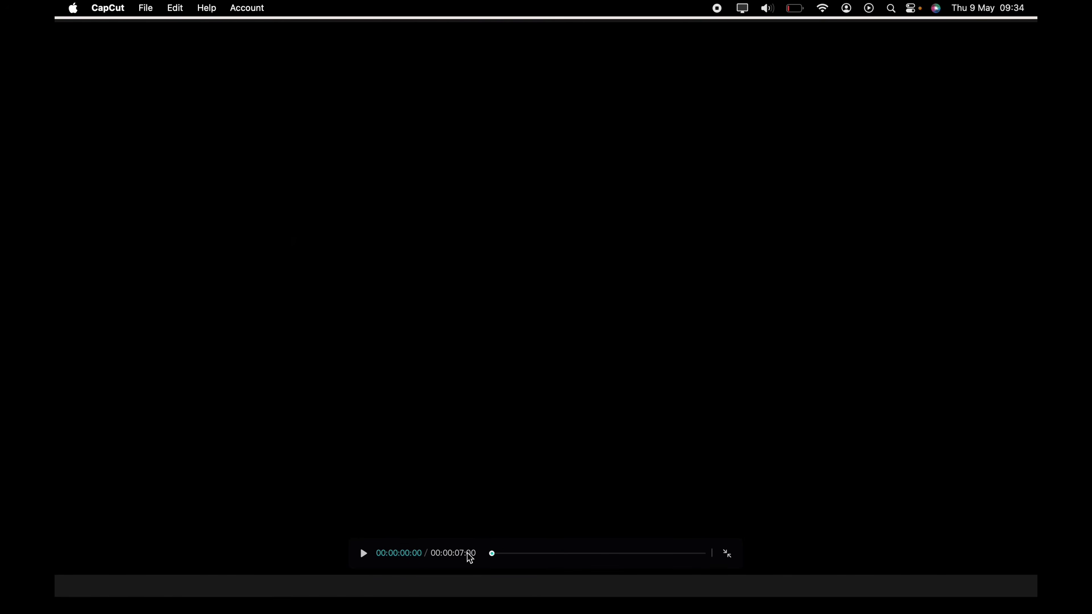
click(370, 554)
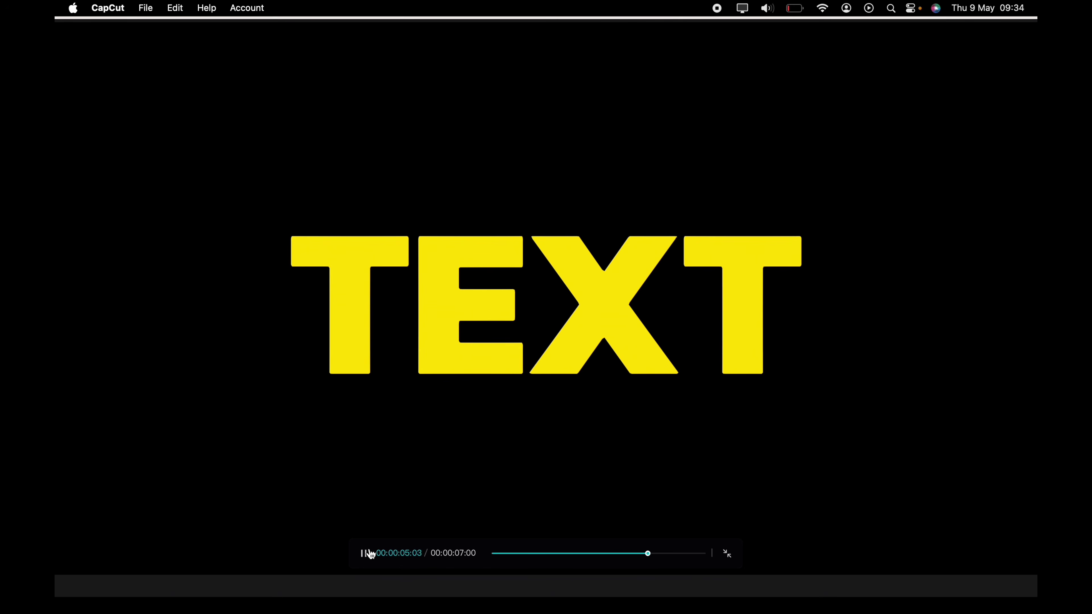
key(Escape)
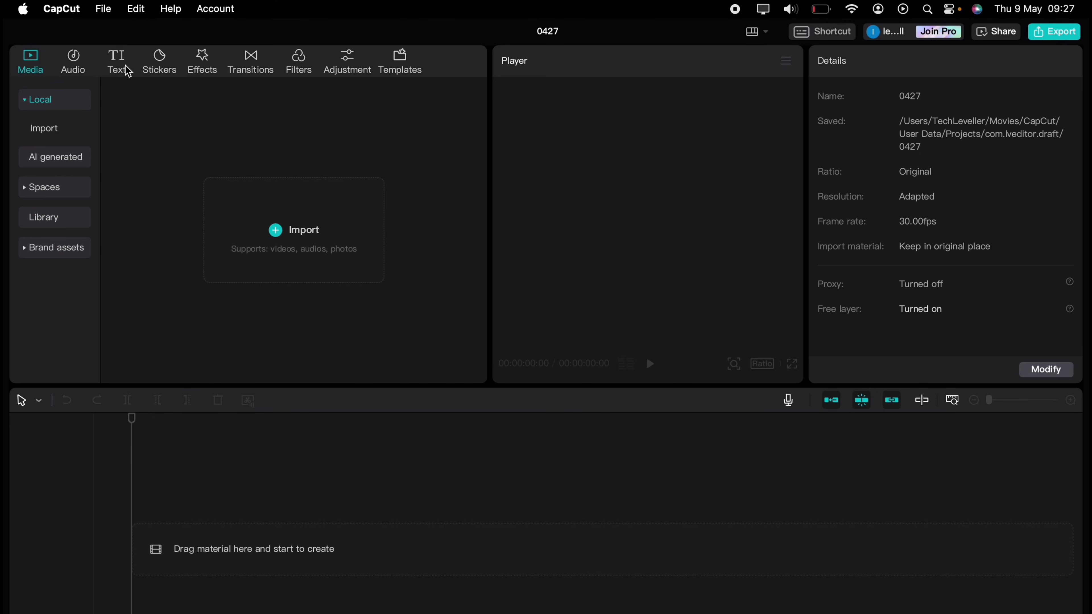
Add a default text clip at the start of the empty timeline and change its wording to TEXT
click(128, 71)
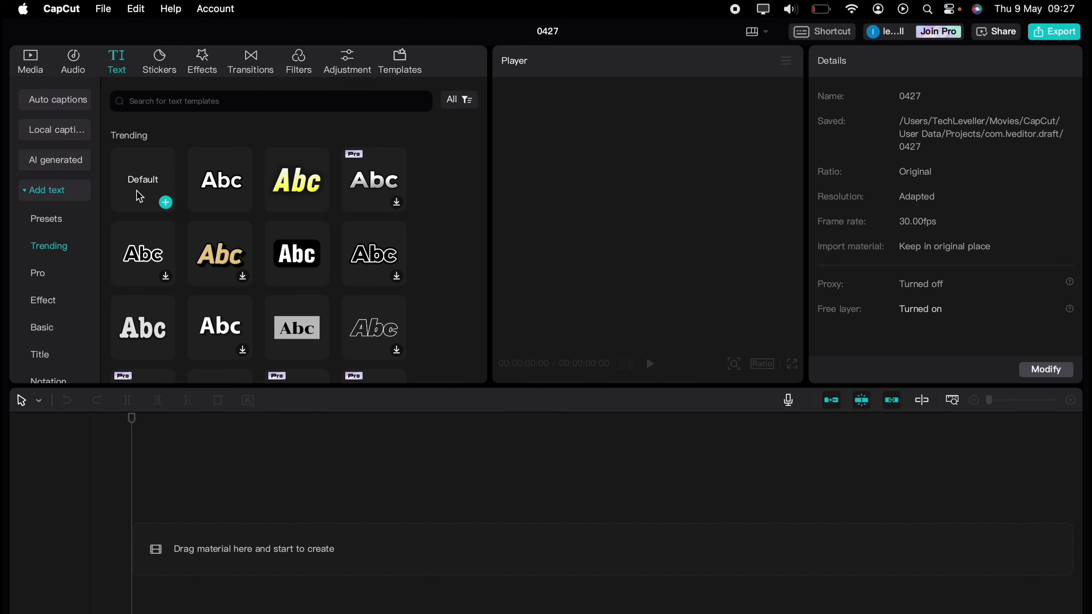
drag(139, 190, 159, 515)
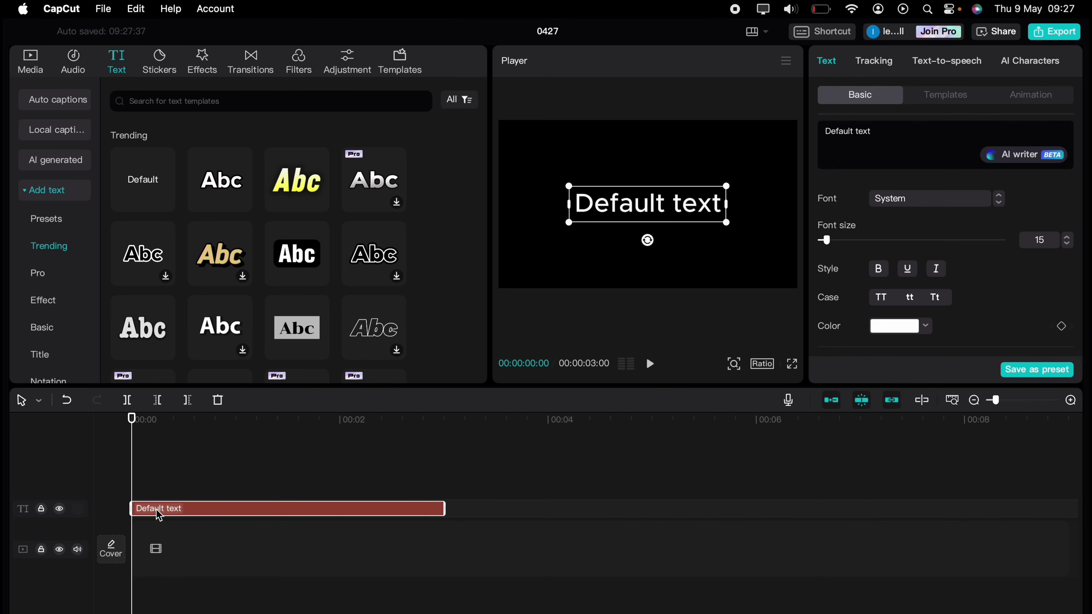
click(872, 136)
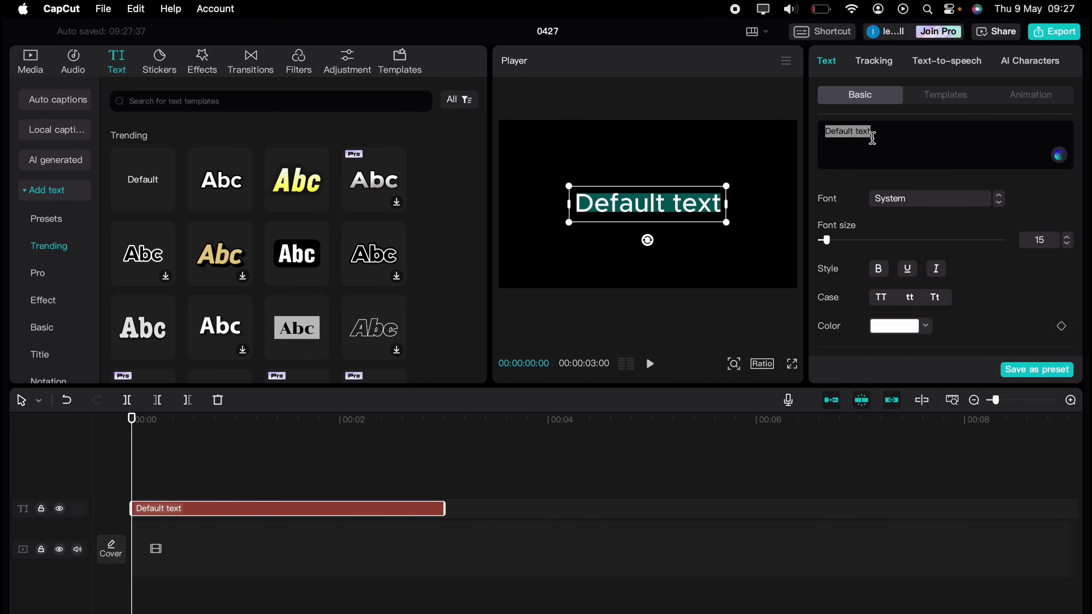
text(TEXT)
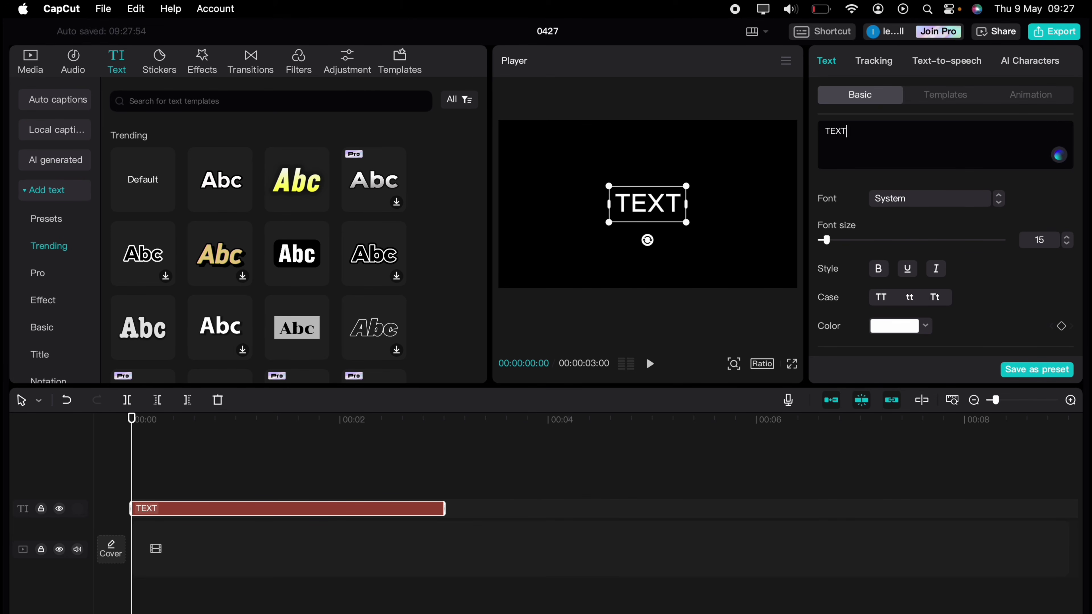
Enlarge the title to font size 33 and colour it yellow
click(1067, 236)
click(925, 326)
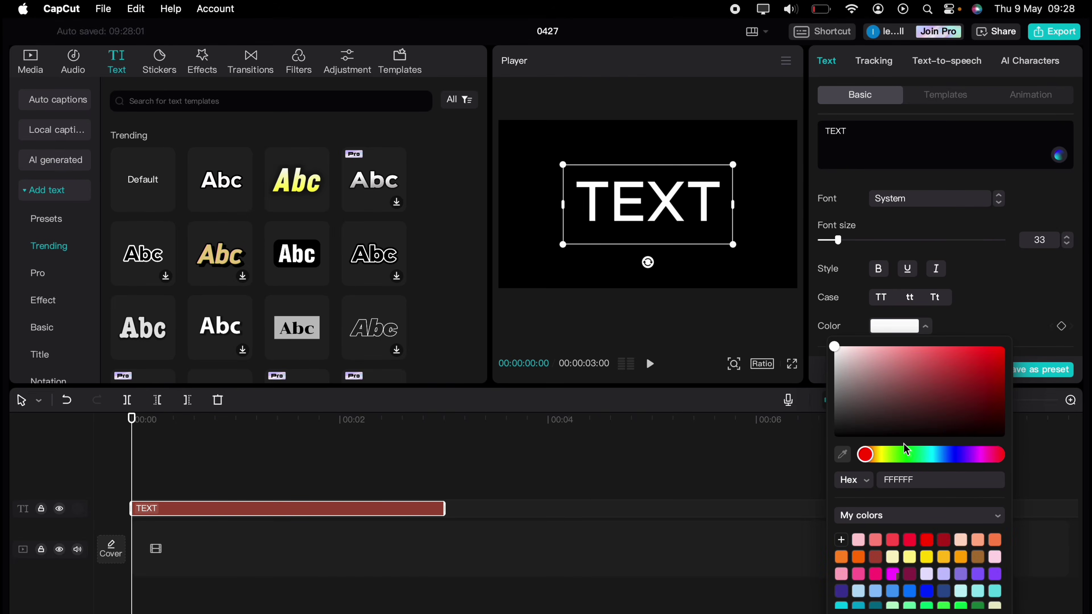
click(845, 570)
scroll(853, 573, up, 2)
click(926, 539)
Set the title's font to Kanit-Bold and its font size to 56
click(931, 198)
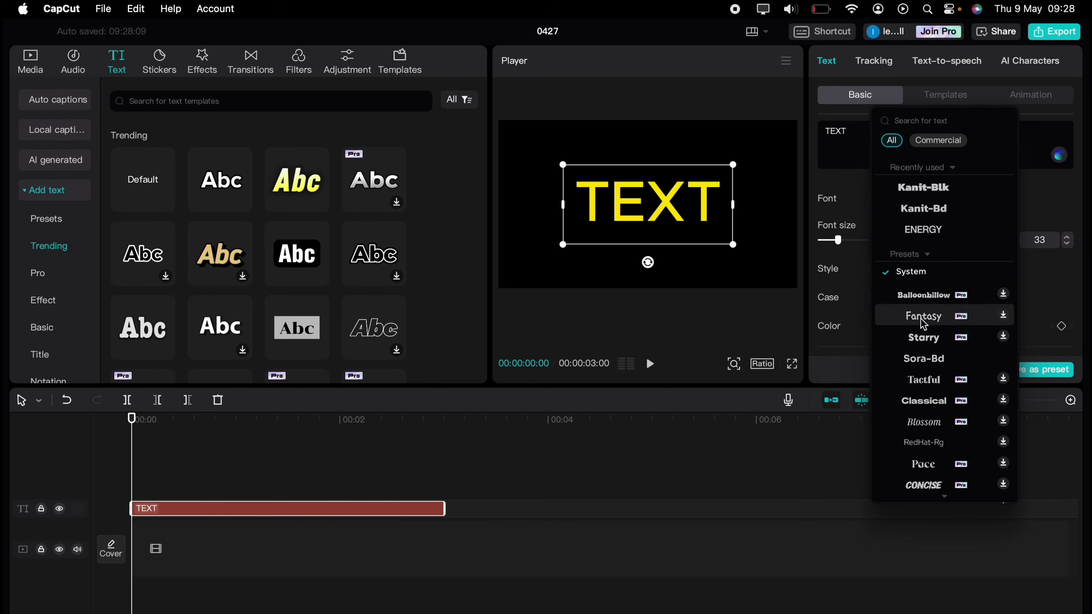
click(924, 207)
click(1069, 238)
click(1068, 238)
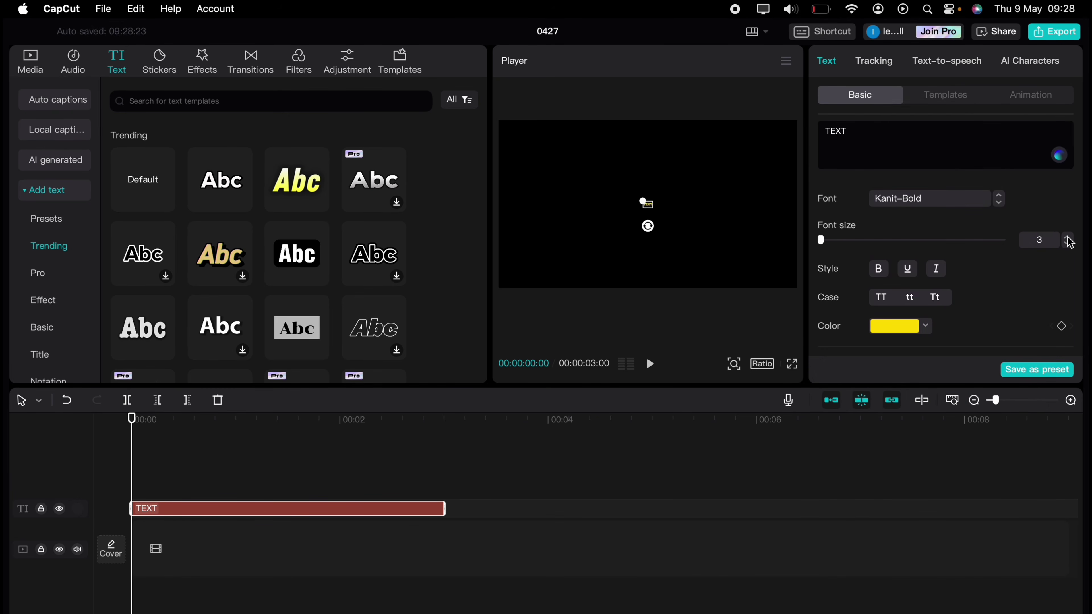
click(1068, 239)
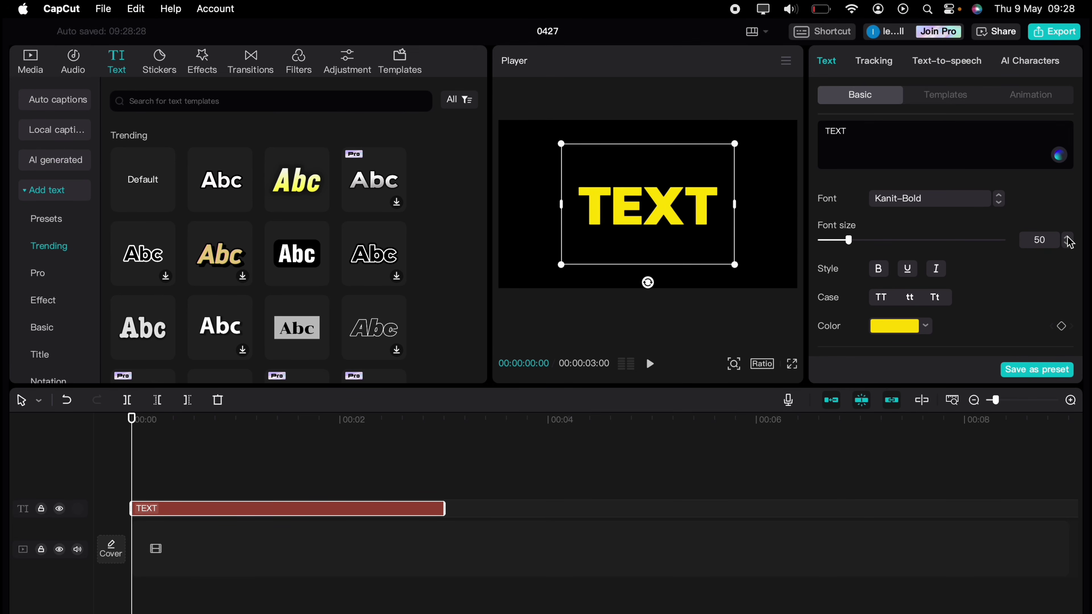
click(1068, 238)
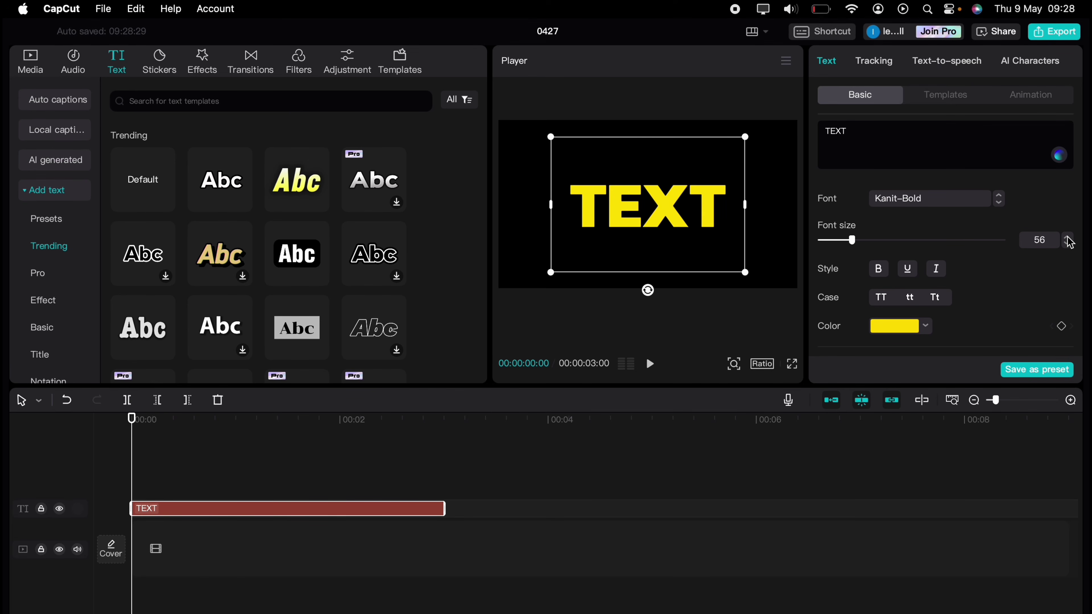
Extend the text clip to 7 seconds and convert it into a compound clip, returning the playhead to the start
drag(444, 508, 861, 509)
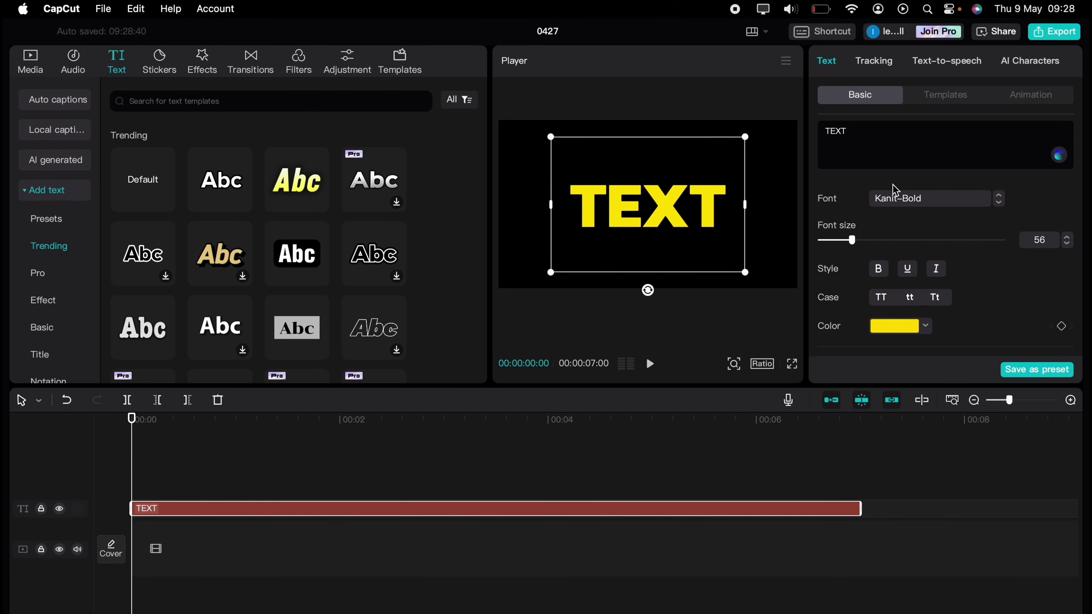
click(110, 460)
click(146, 509)
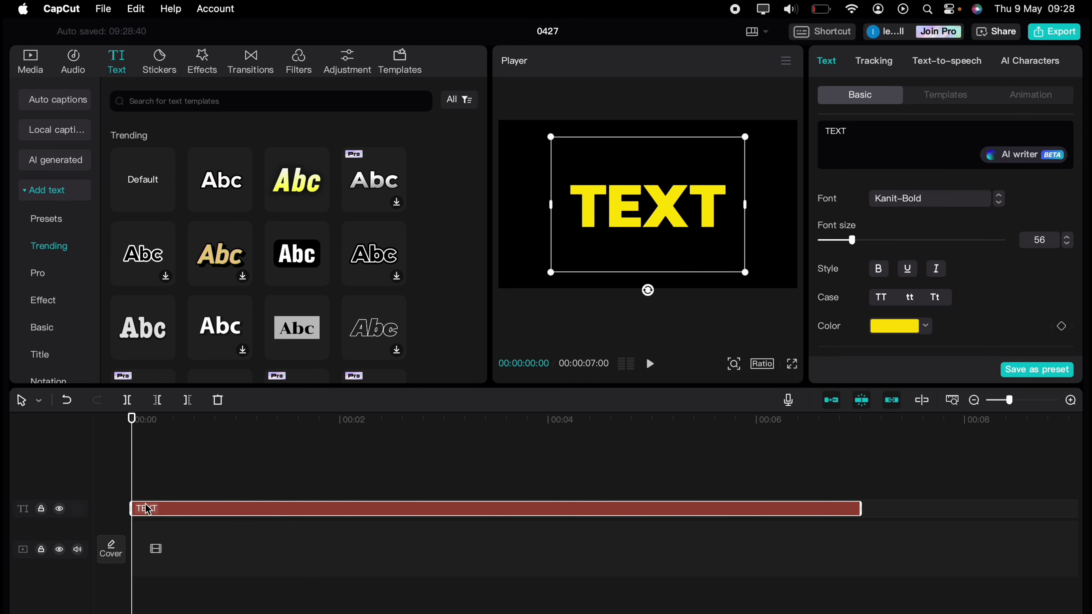
right_click(185, 508)
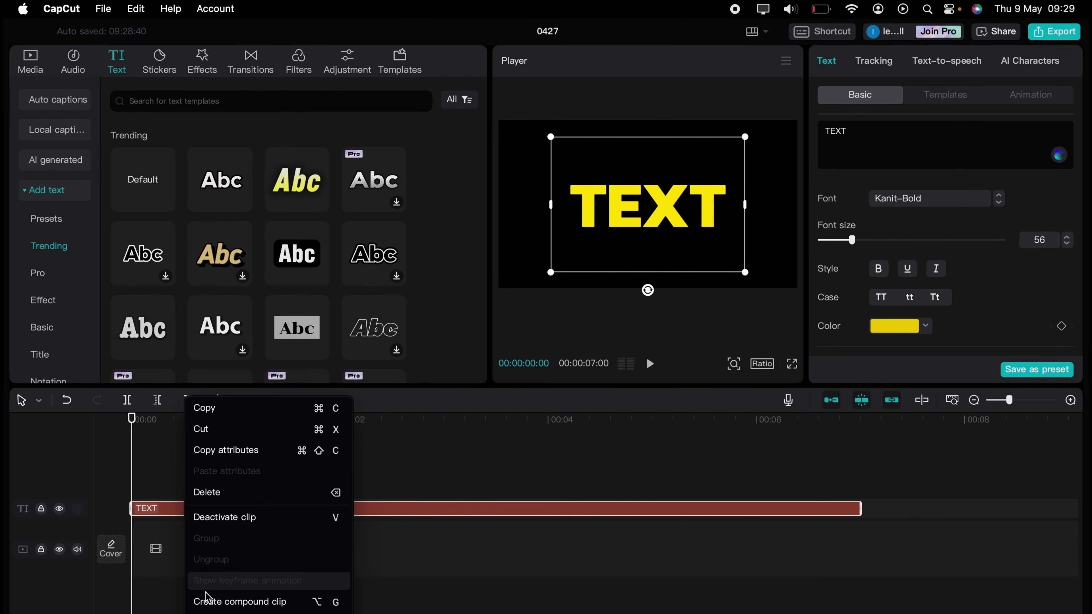
click(205, 601)
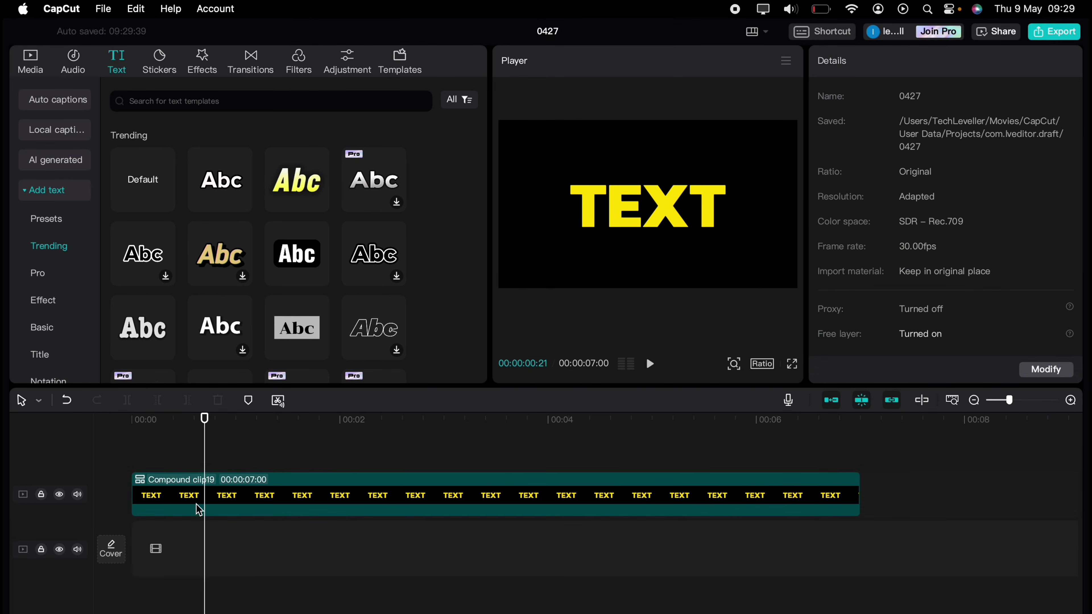
drag(205, 450, 106, 449)
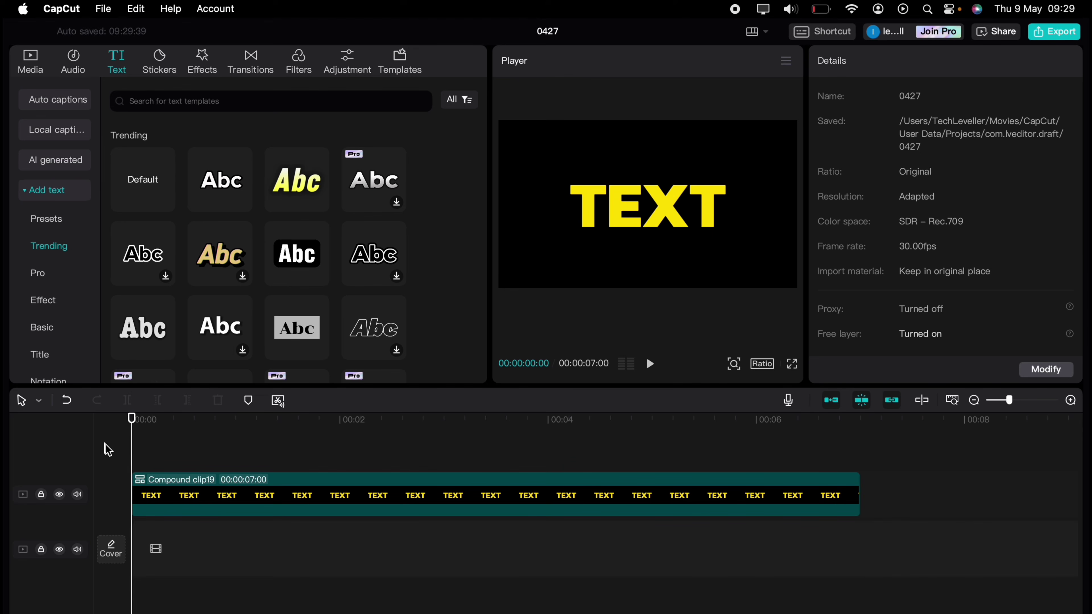
Add a Mirror mask to the compound clip, rotate it to -70°, narrow it to size 117 and feather its edges
click(160, 486)
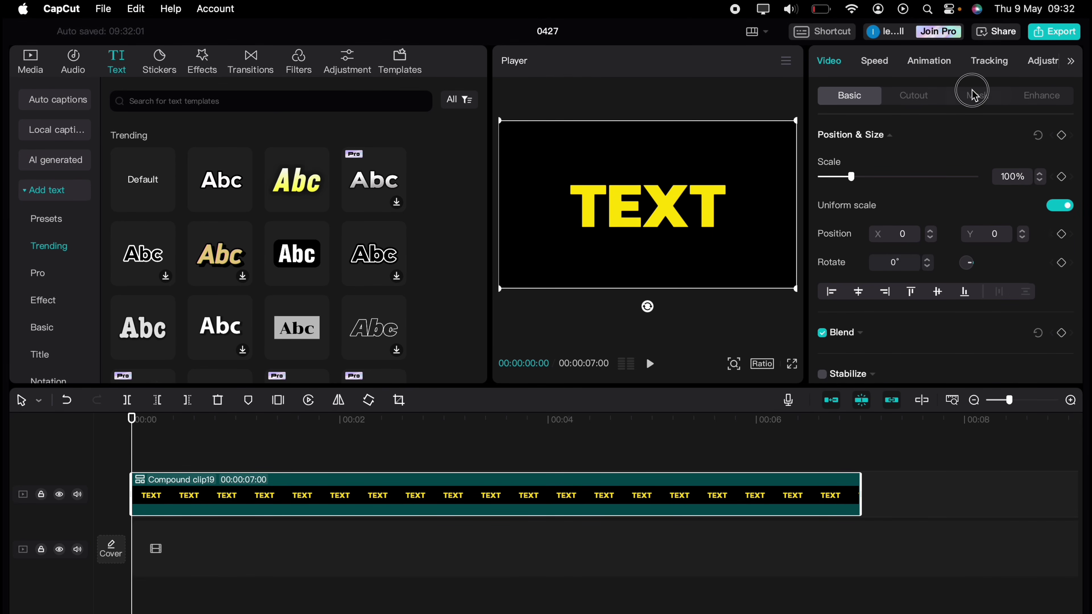
click(974, 96)
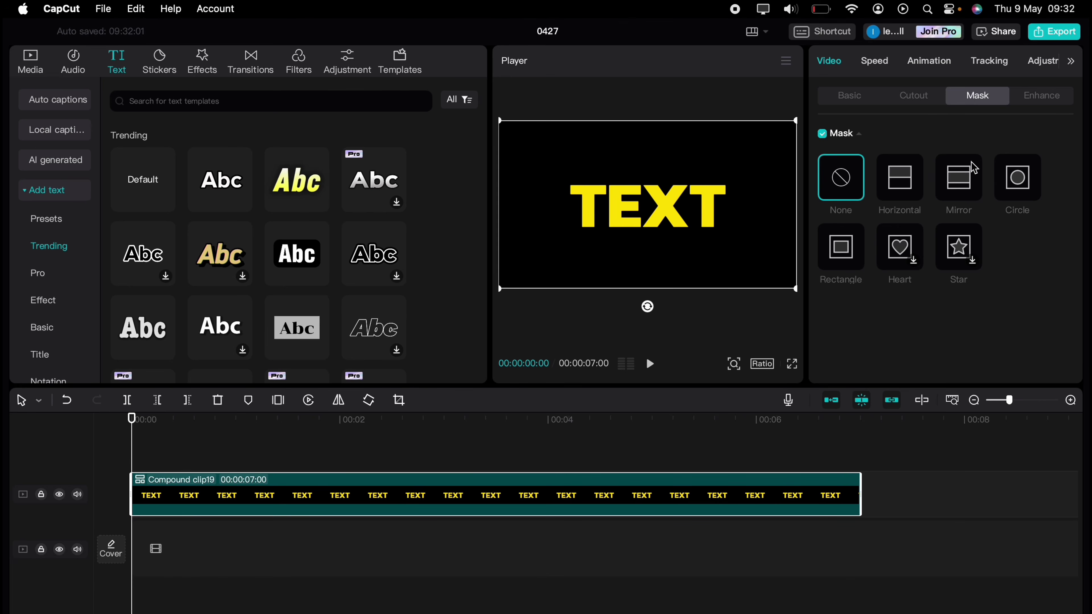
click(969, 175)
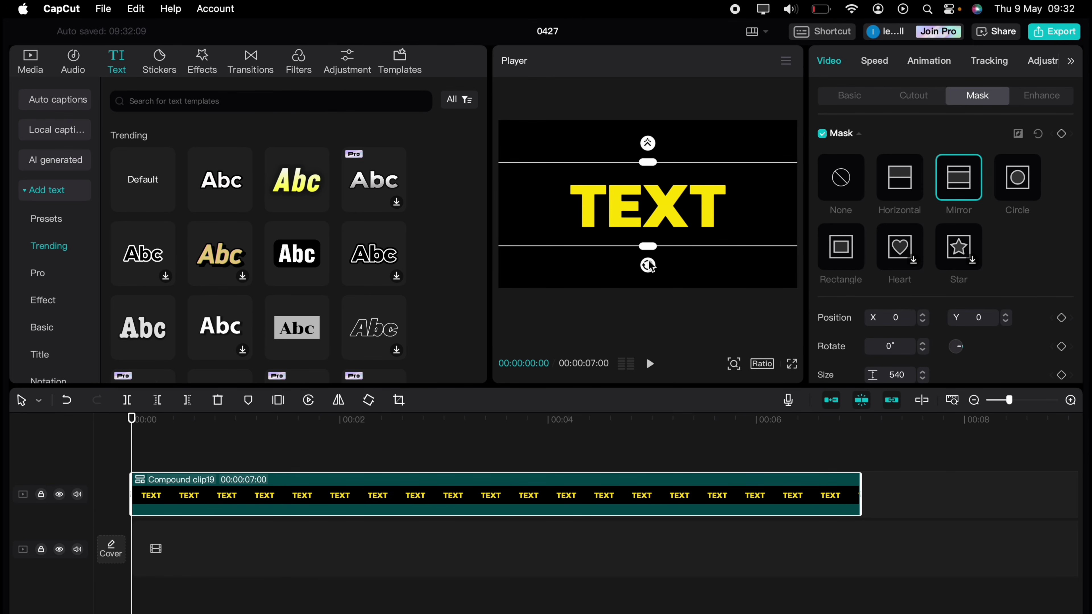
drag(651, 265, 606, 190)
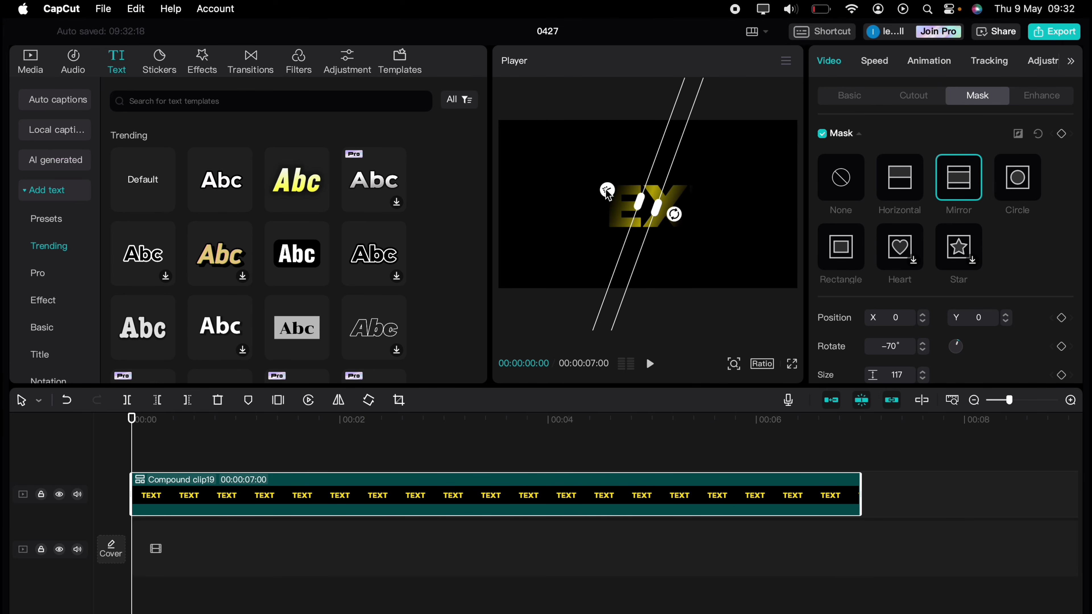
mouse_move(606, 189)
mouse_down()
mouse_move(553, 183)
mouse_move(607, 206)
mouse_up()
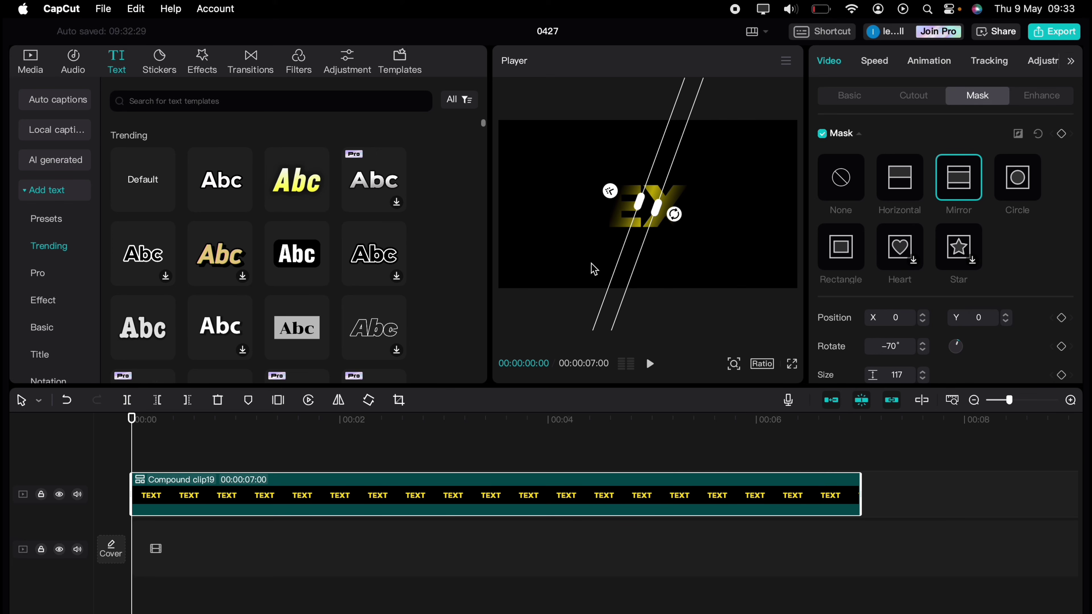
Move the mask off the text's left side to X -738, Y 34, and keyframe its position and size at the clip's start
drag(628, 257, 515, 251)
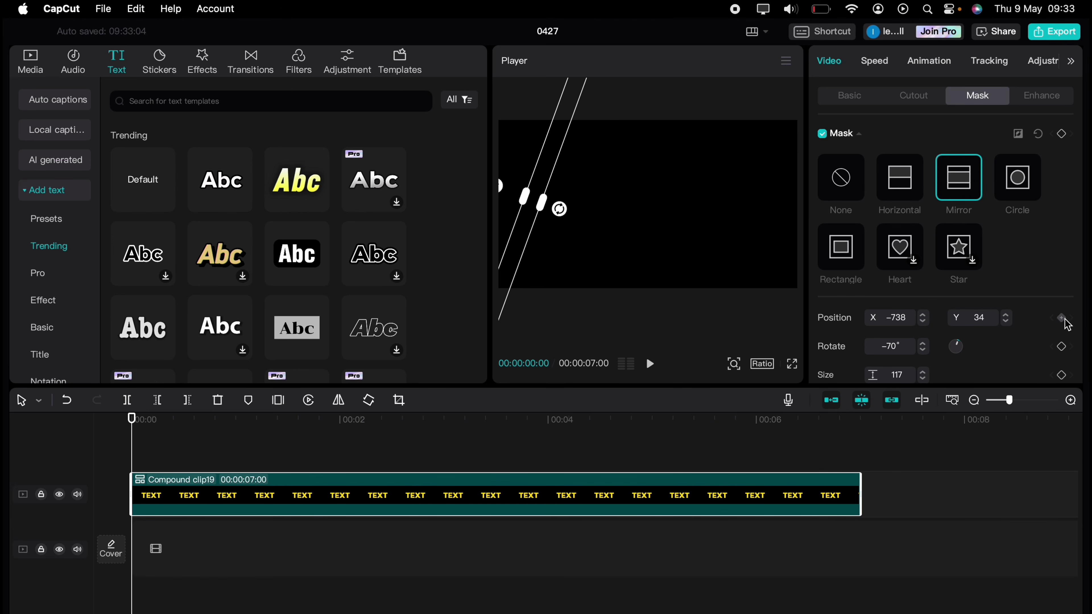
scroll(1057, 323, down, 2)
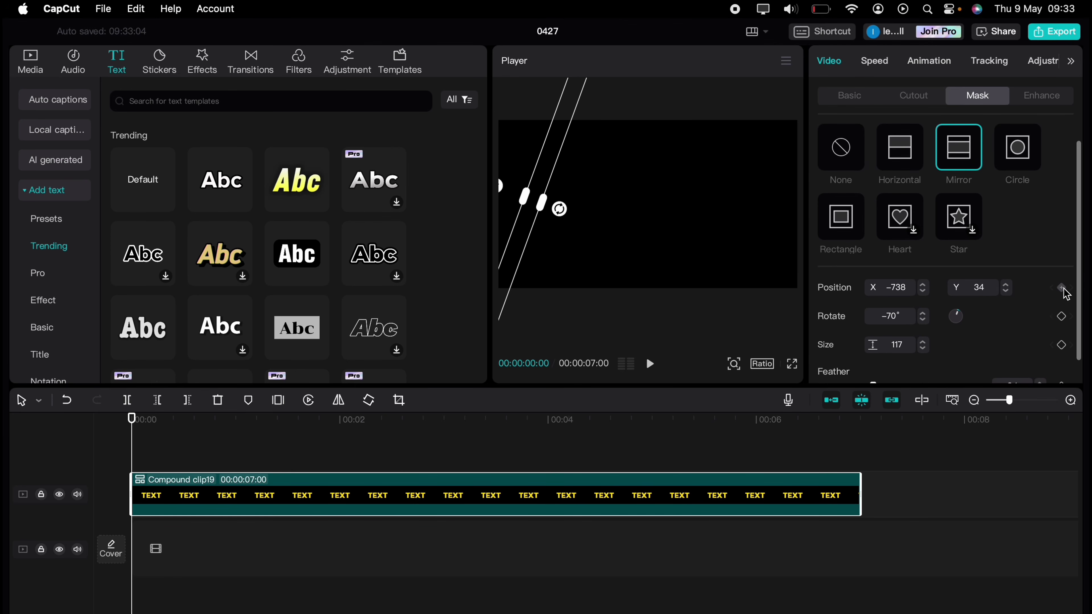
click(1061, 288)
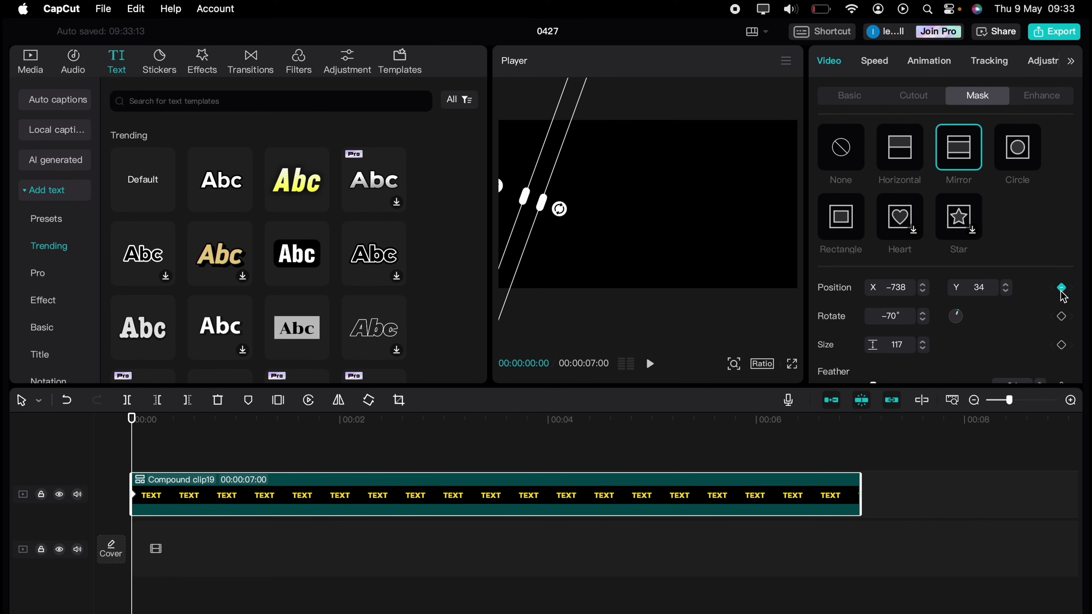
click(1061, 345)
Keyframe the mask's position and size at X 754, Y 2 at 00:00:01:06 and at X -745, Y 2 at 00:00:02:10
drag(133, 440, 258, 434)
drag(535, 225, 762, 232)
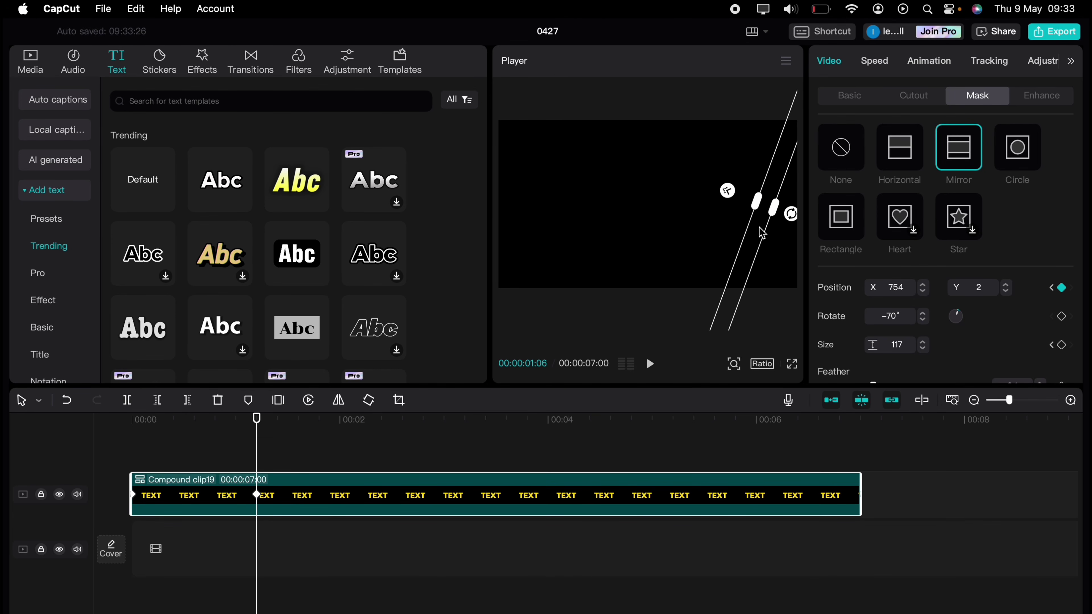
click(1062, 345)
drag(257, 434, 375, 434)
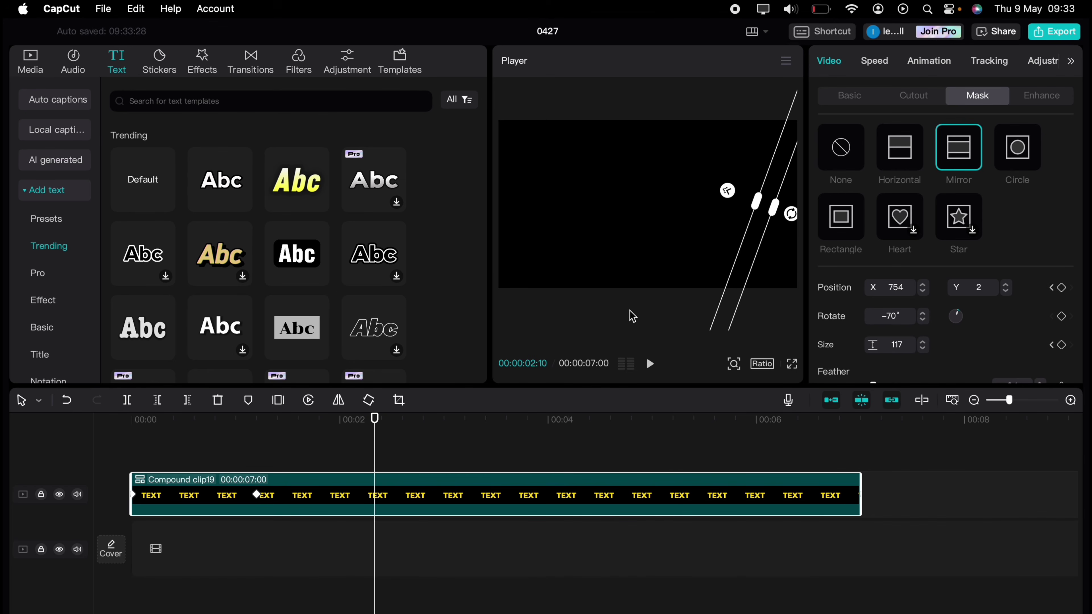
drag(750, 246, 517, 244)
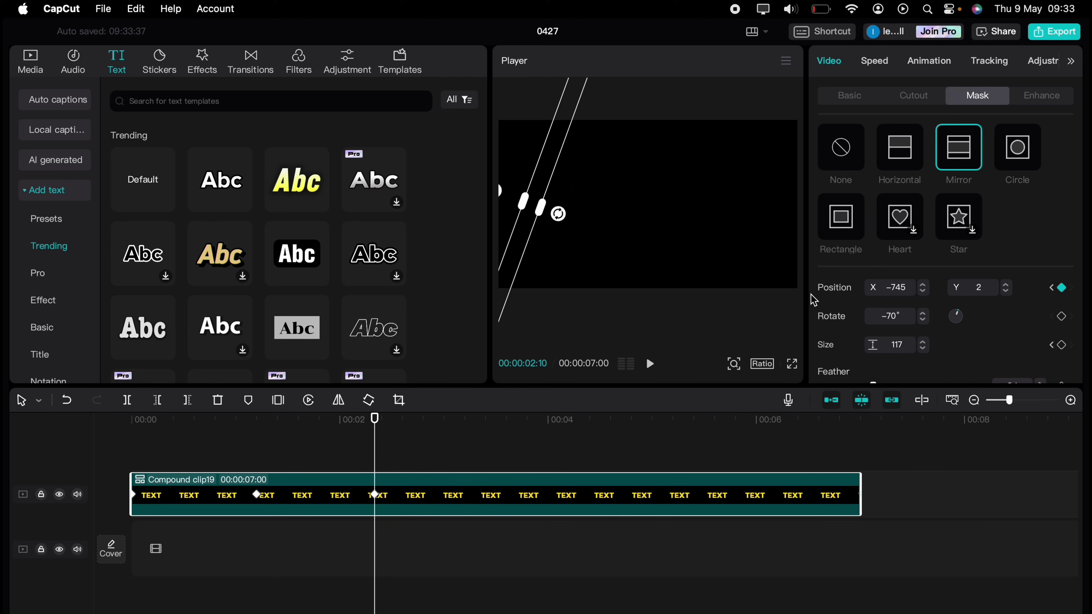
click(1062, 347)
Keyframe the mask's position and size: centred at X 0, Y -23 at 00:00:03:20, and widened to size 2099 at 00:00:04:27
drag(375, 444, 511, 441)
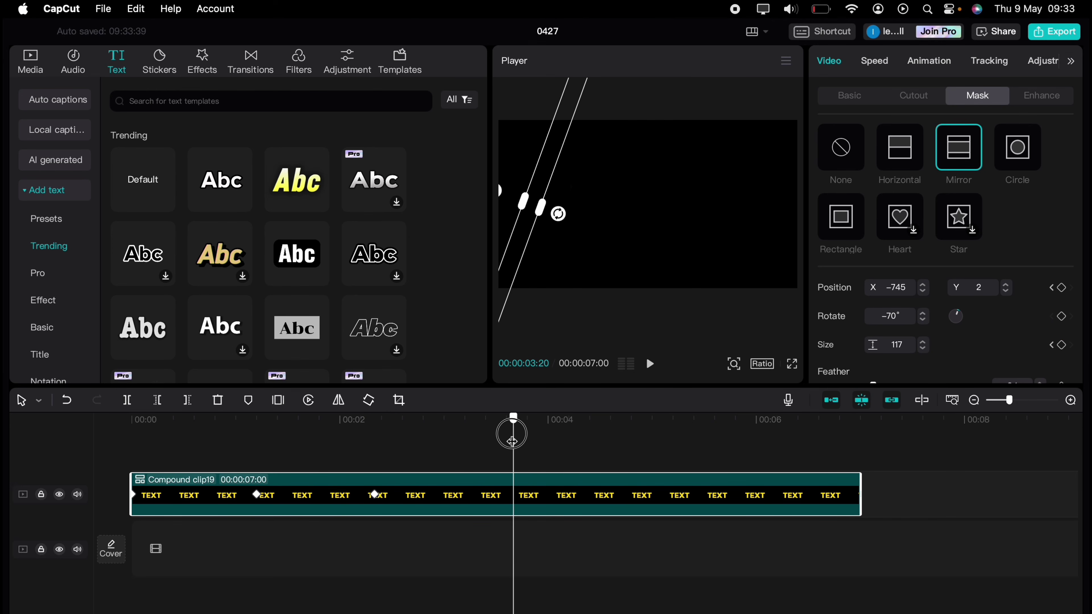
drag(516, 252, 631, 254)
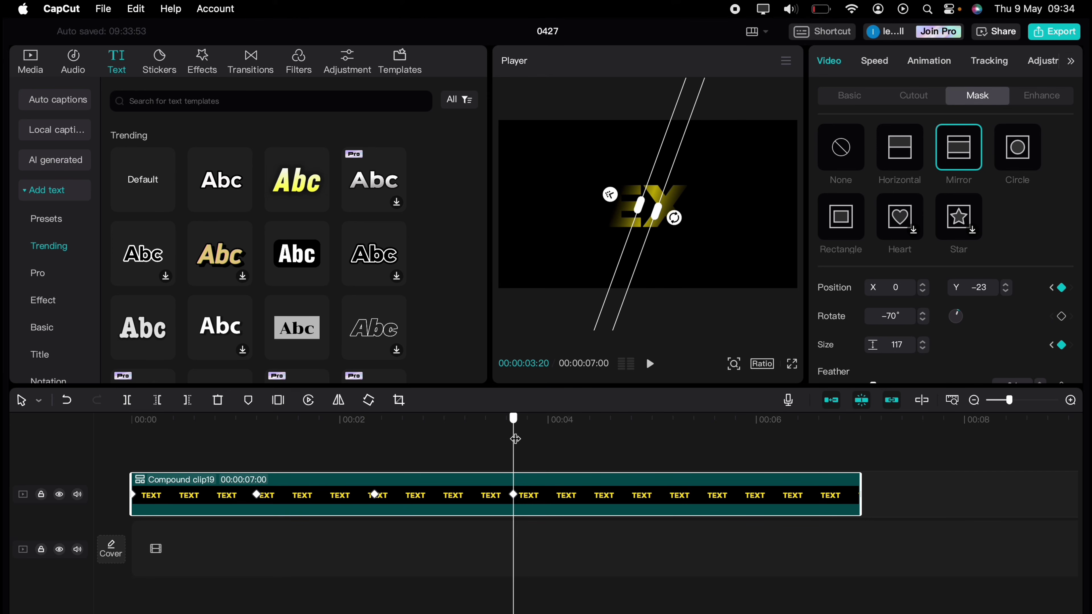
drag(515, 439, 642, 445)
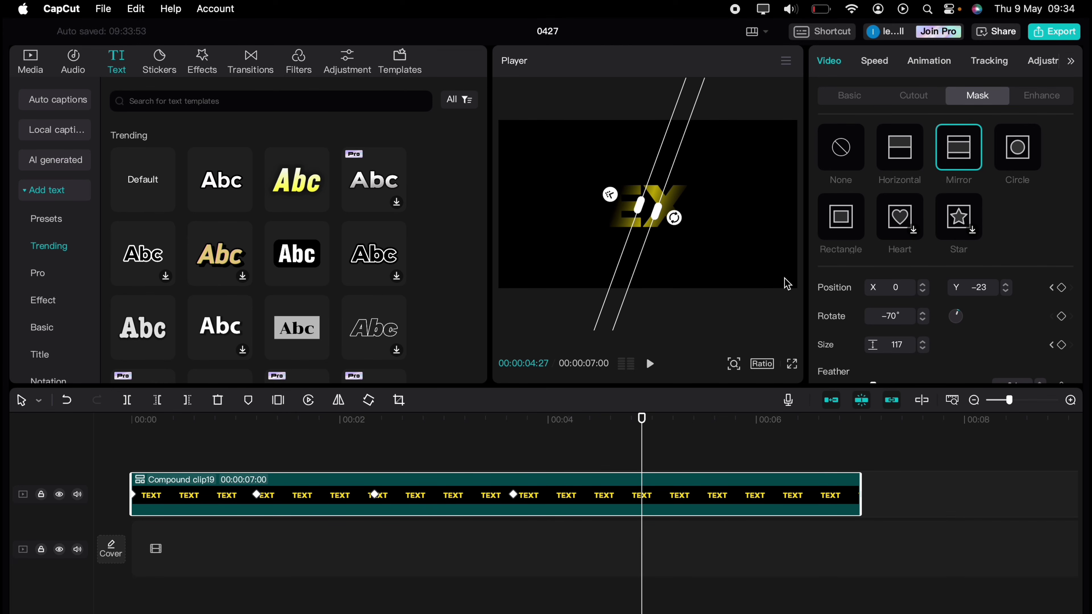
drag(656, 211, 811, 235)
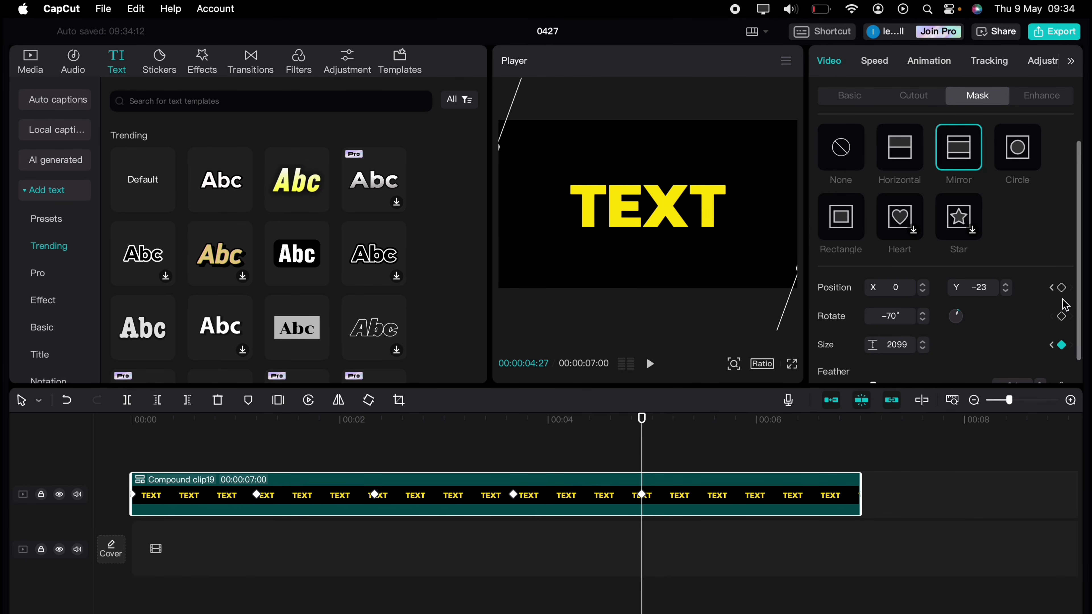
click(1062, 287)
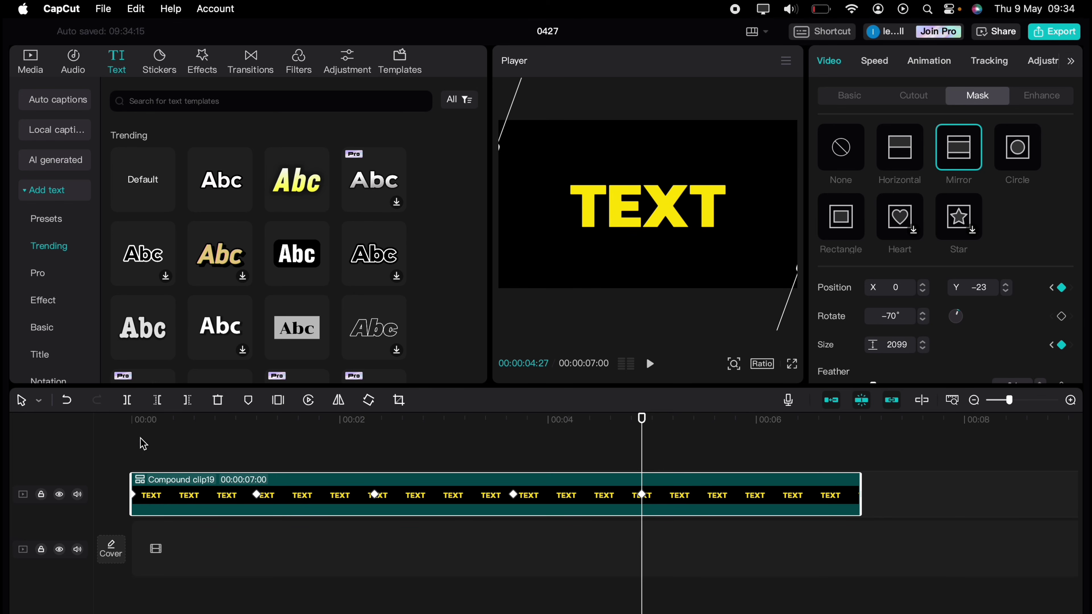
Preview the finished Mirror mask text reveal in full screen from the start of the clip
click(793, 365)
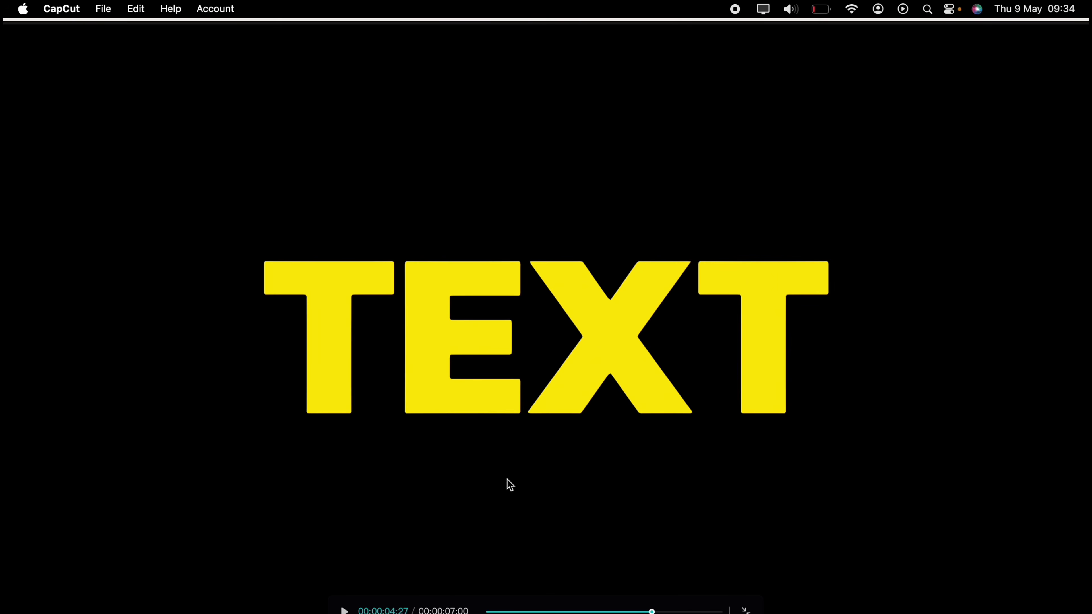
click(487, 611)
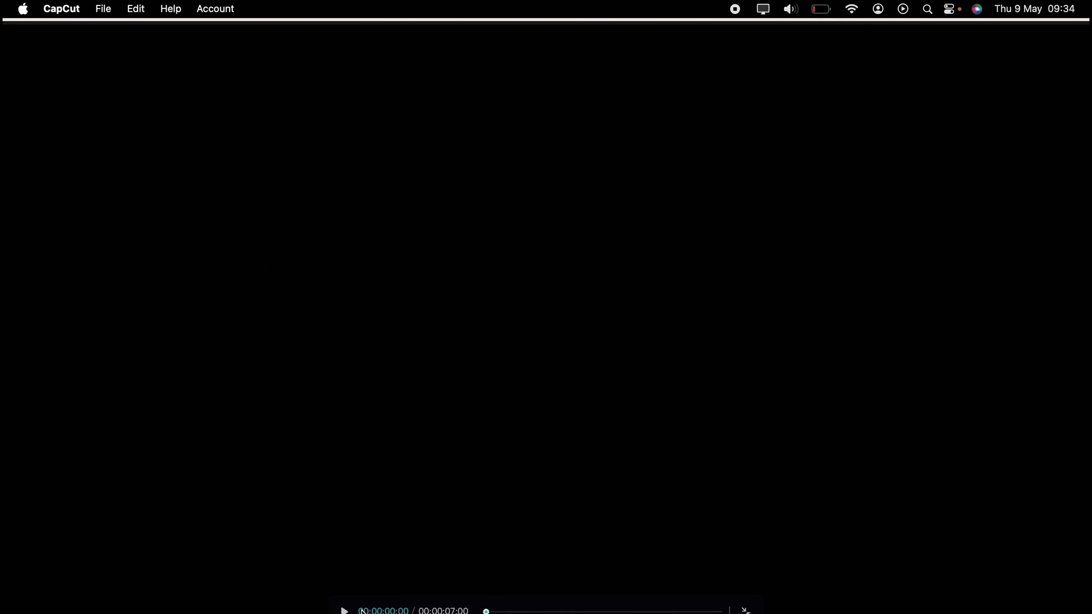
click(349, 610)
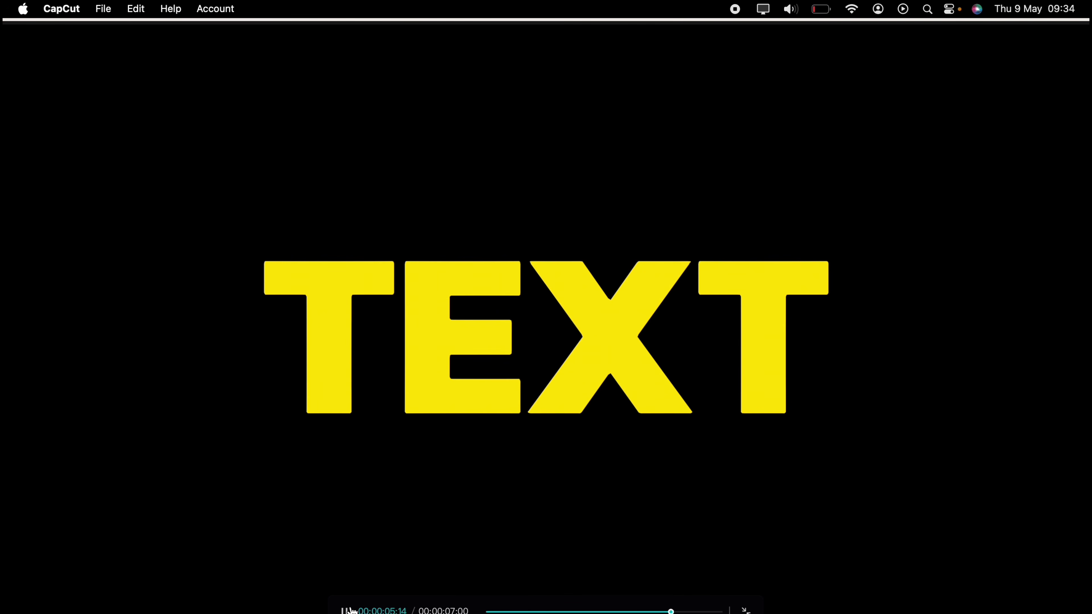
key(Escape)
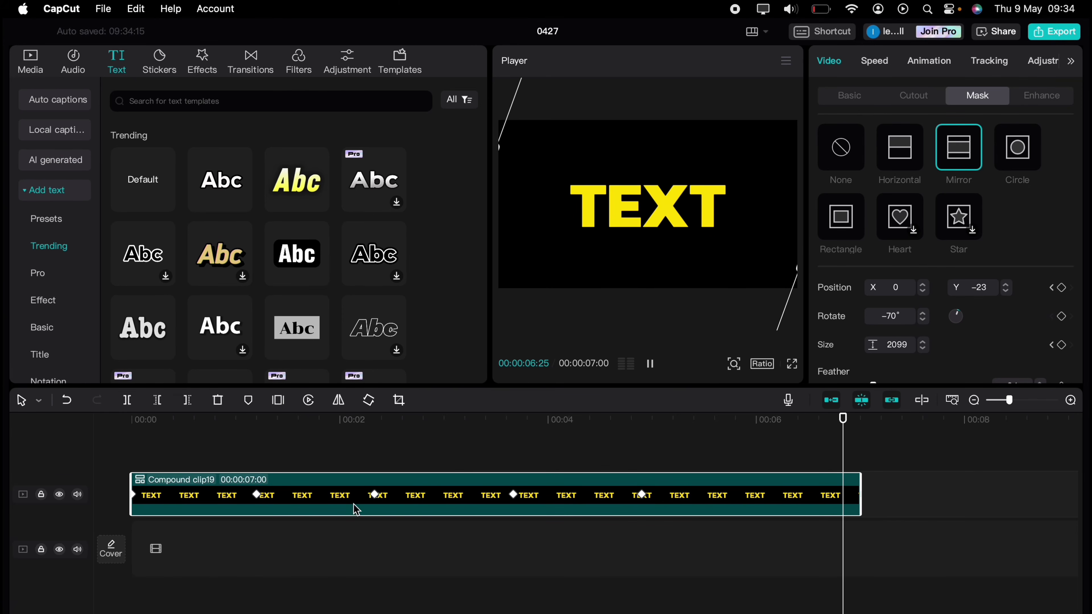
Extend the A Journey Through Time credits clip to the end of Black.png and move its last keyframe near the new end
drag(470, 446, 499, 446)
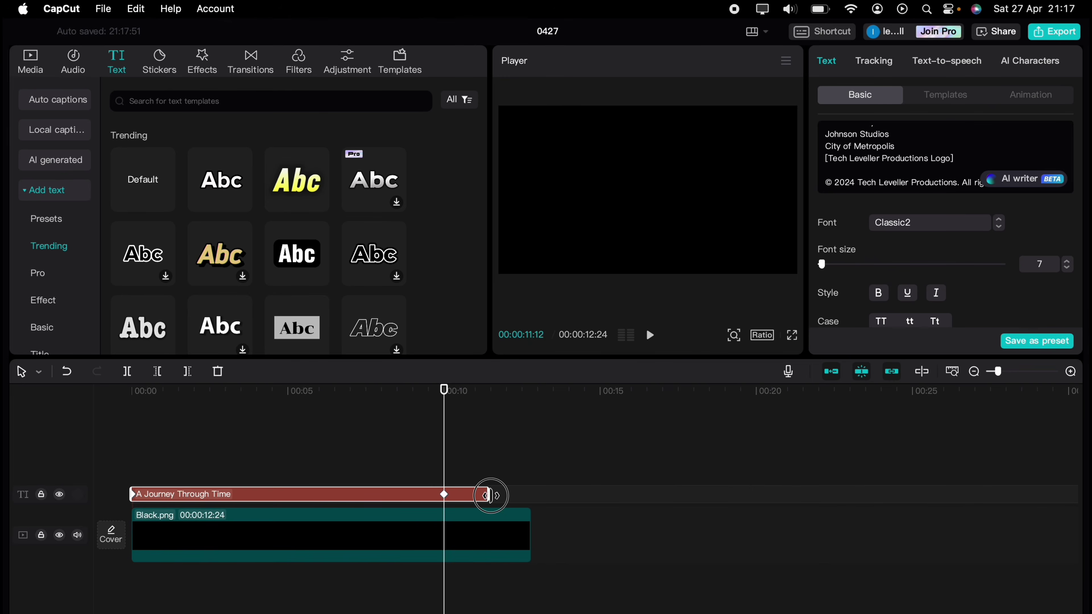
drag(490, 496, 532, 494)
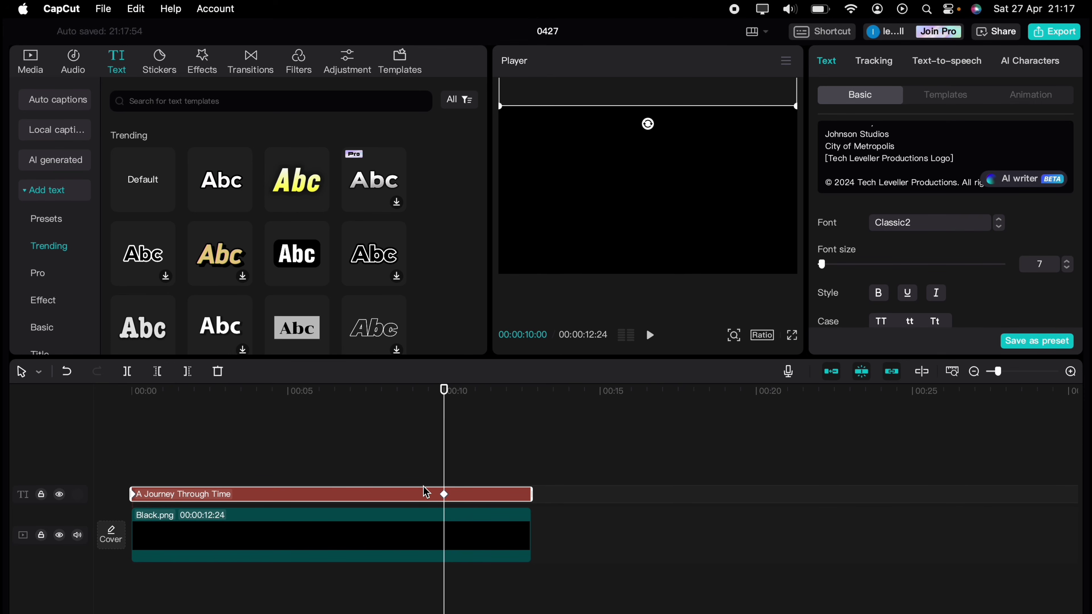
click(445, 495)
drag(445, 494, 522, 497)
Play the rolling credits from the start of the timeline to check their scroll
click(134, 460)
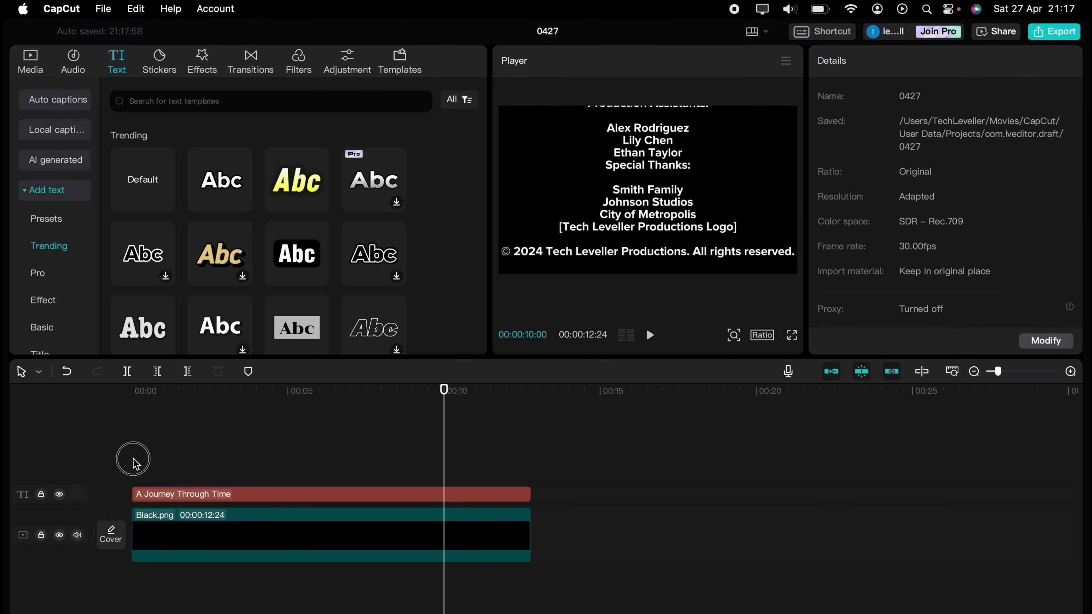
key(space)
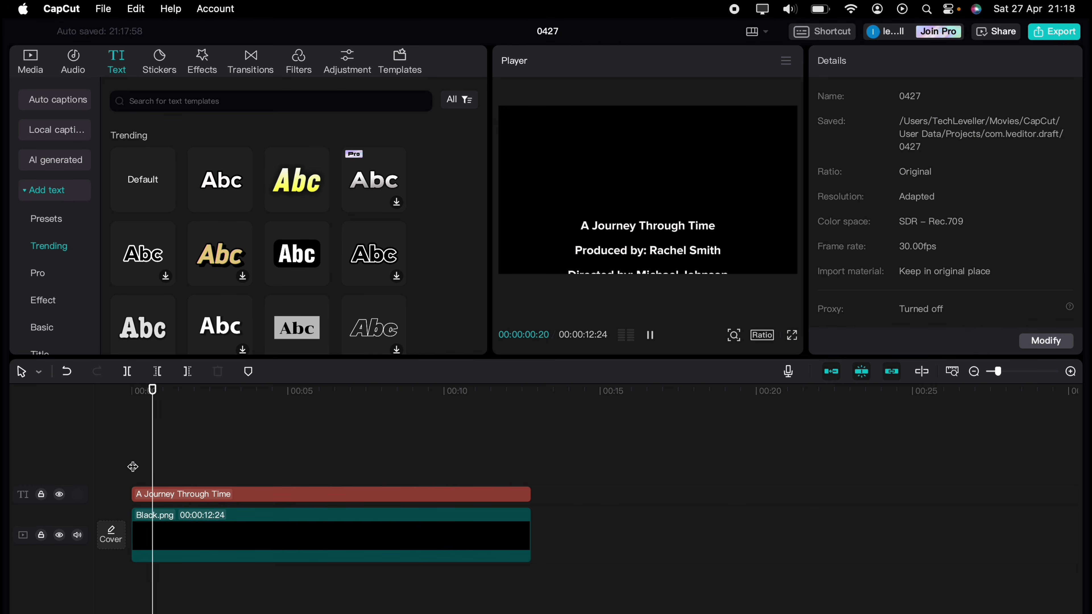